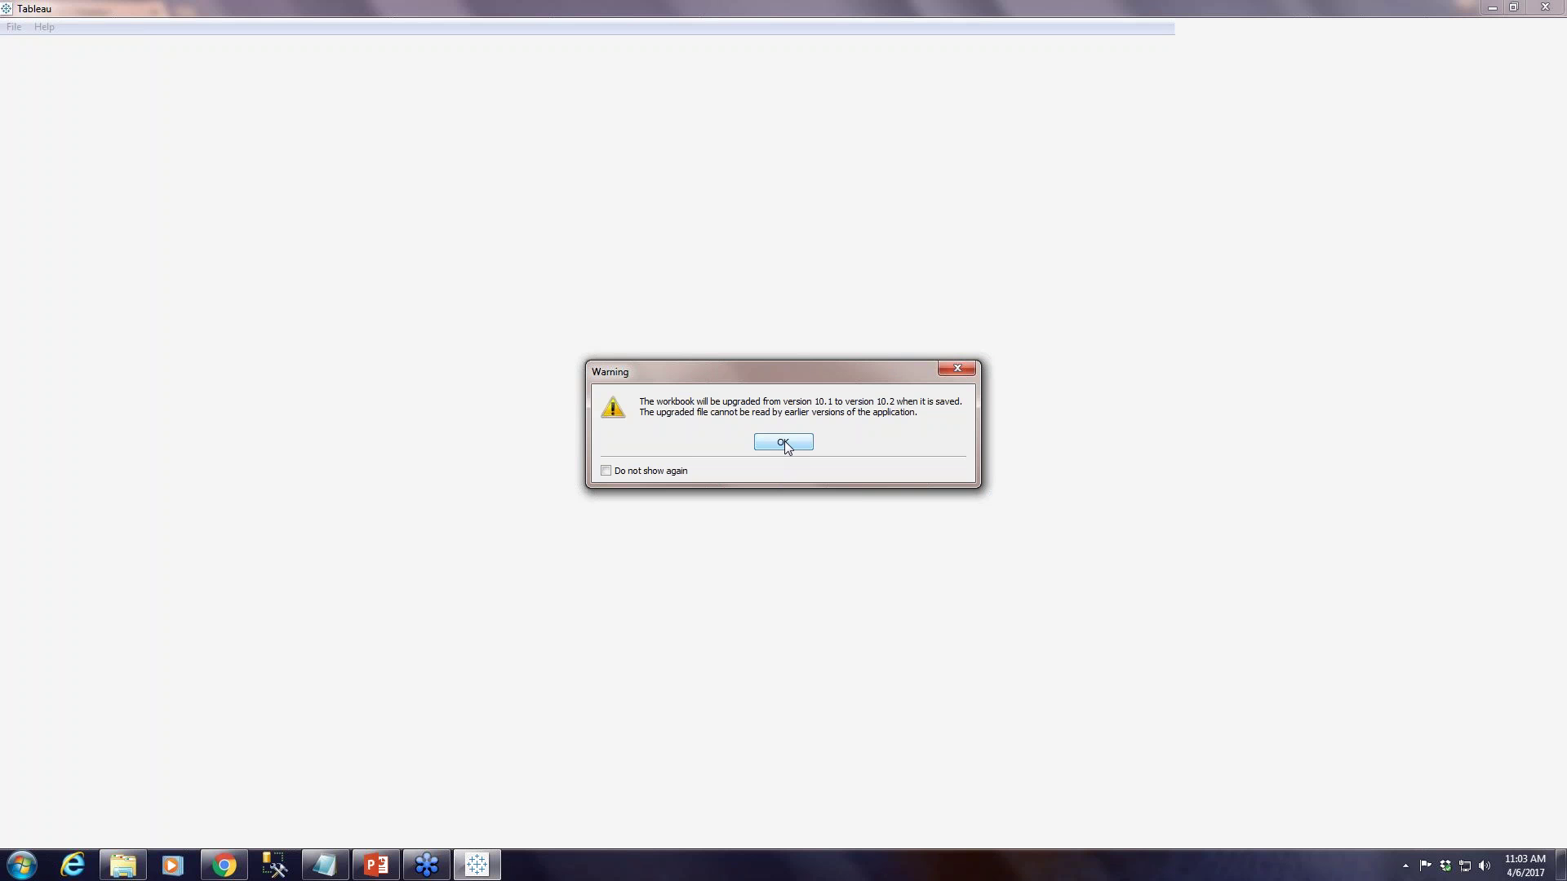
Accept upgrading the workbook to version 10.2 so that the constituent map opens
click(785, 445)
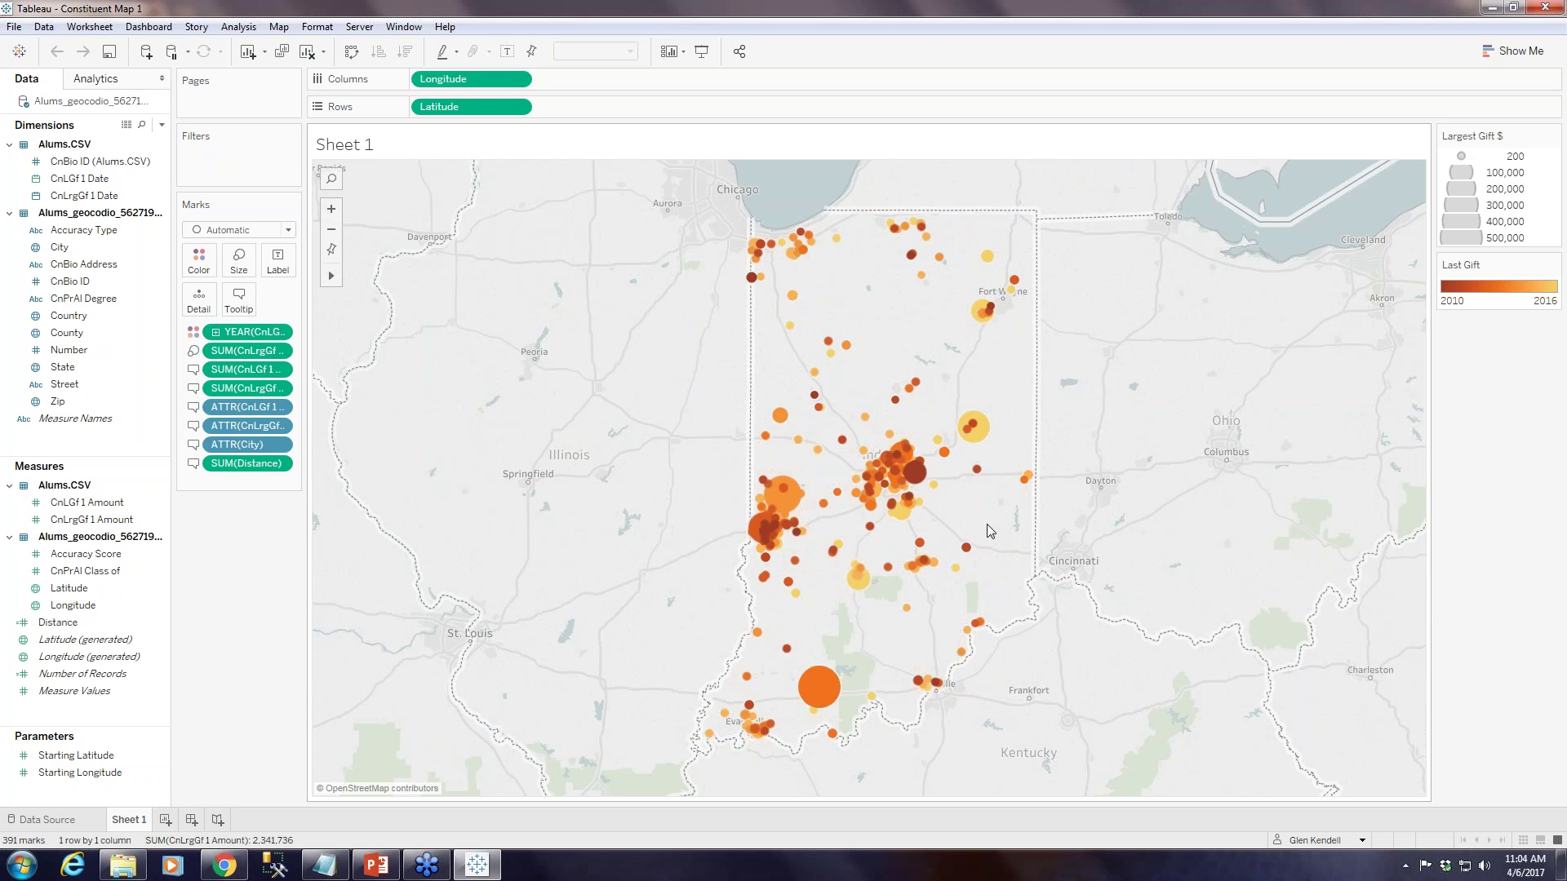
mouse_move(966, 555)
Switch to Chrome and fill in the Mapbox sign-in form with the saved username and account password
click(229, 871)
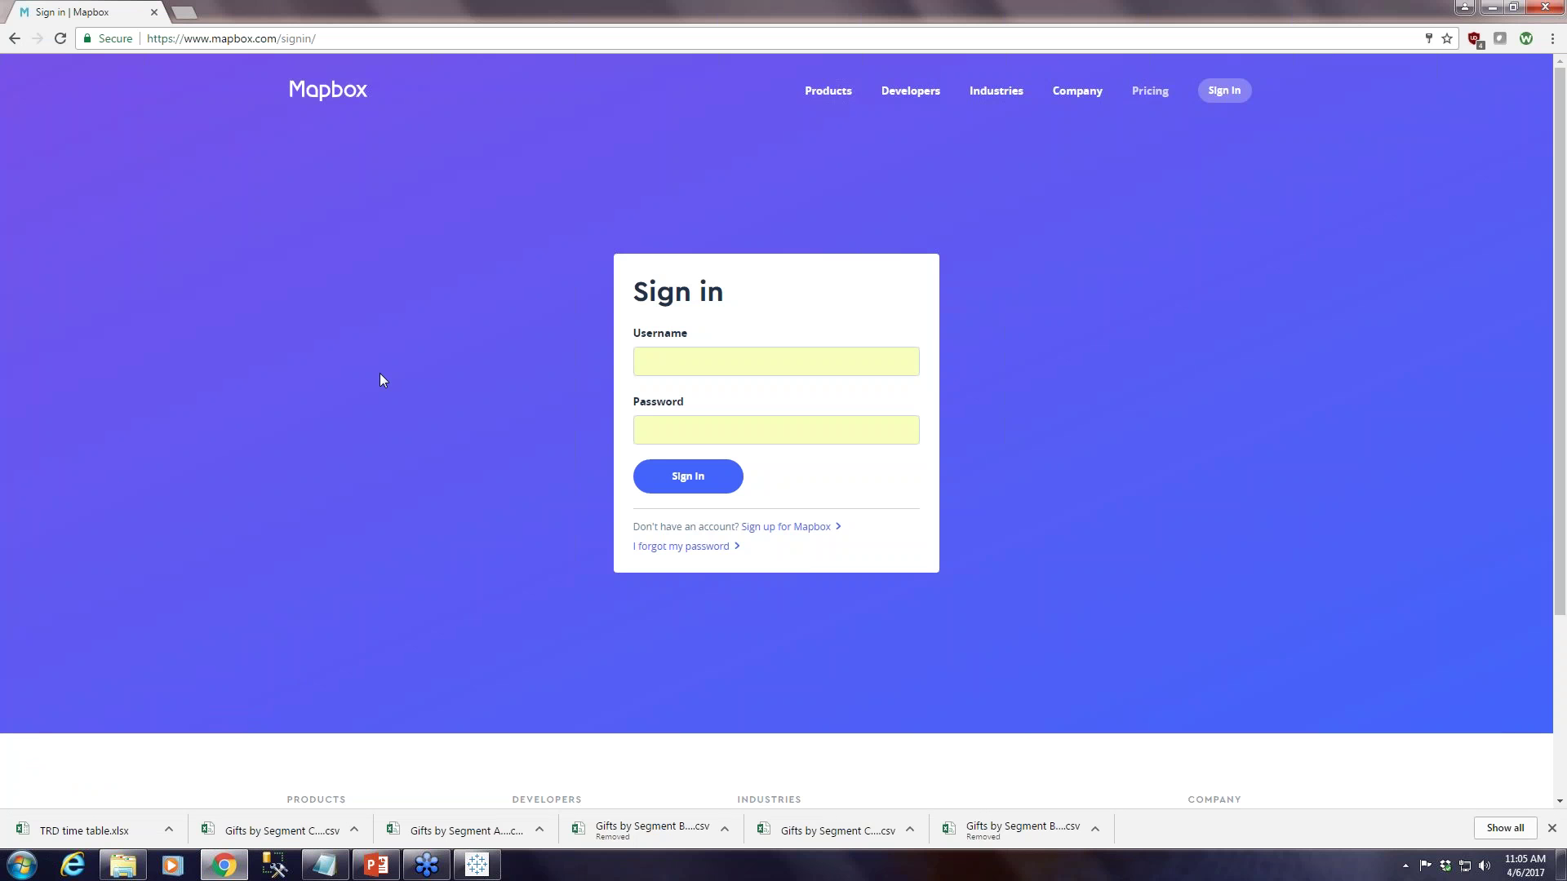
click(734, 353)
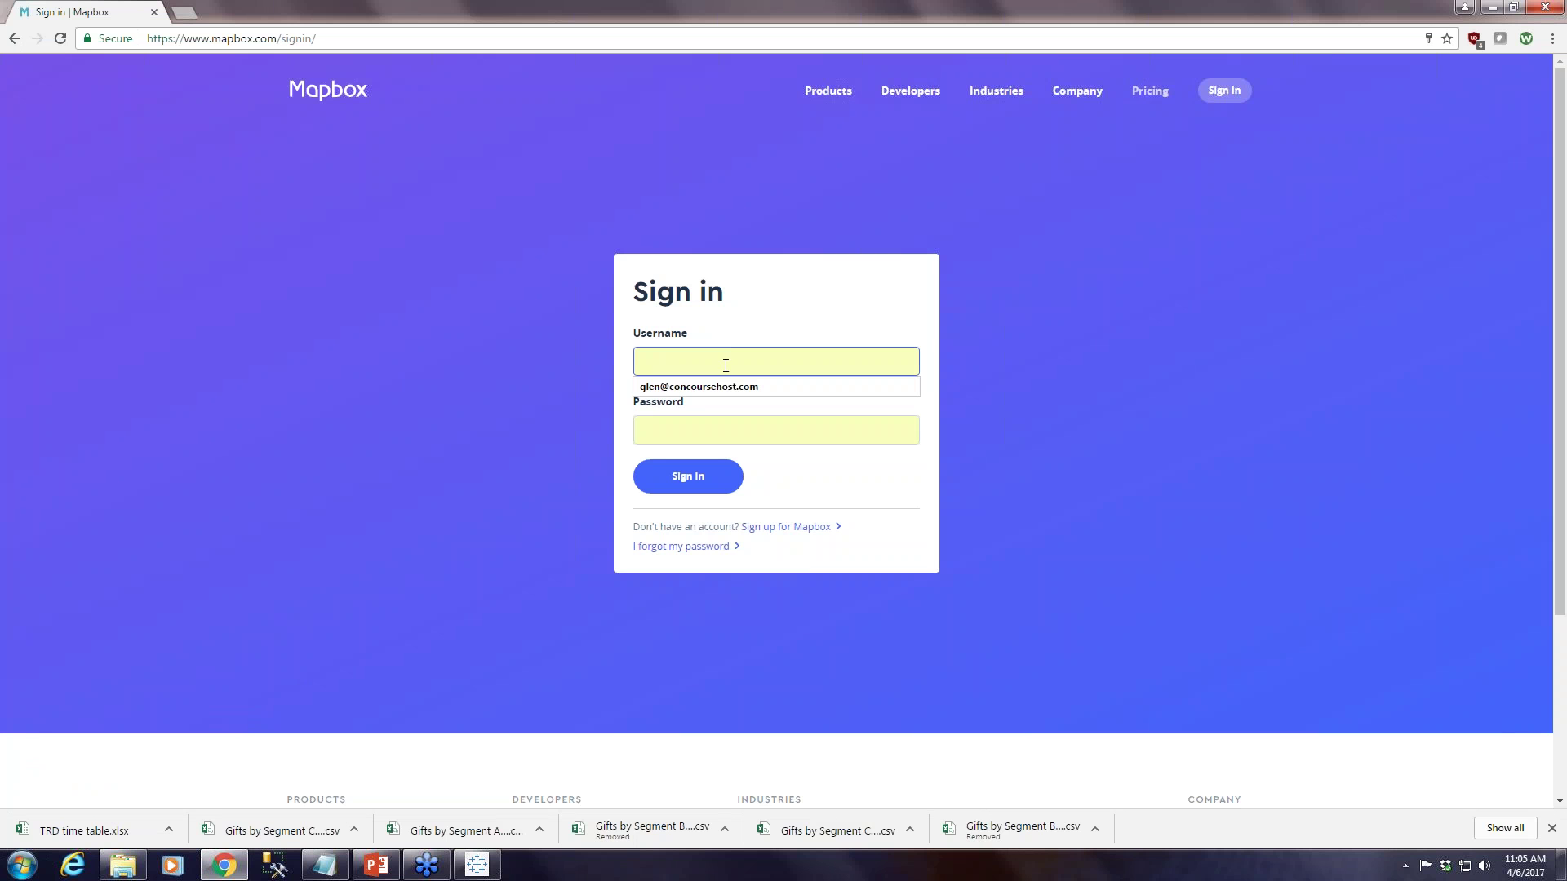
key(Down)
key(Return)
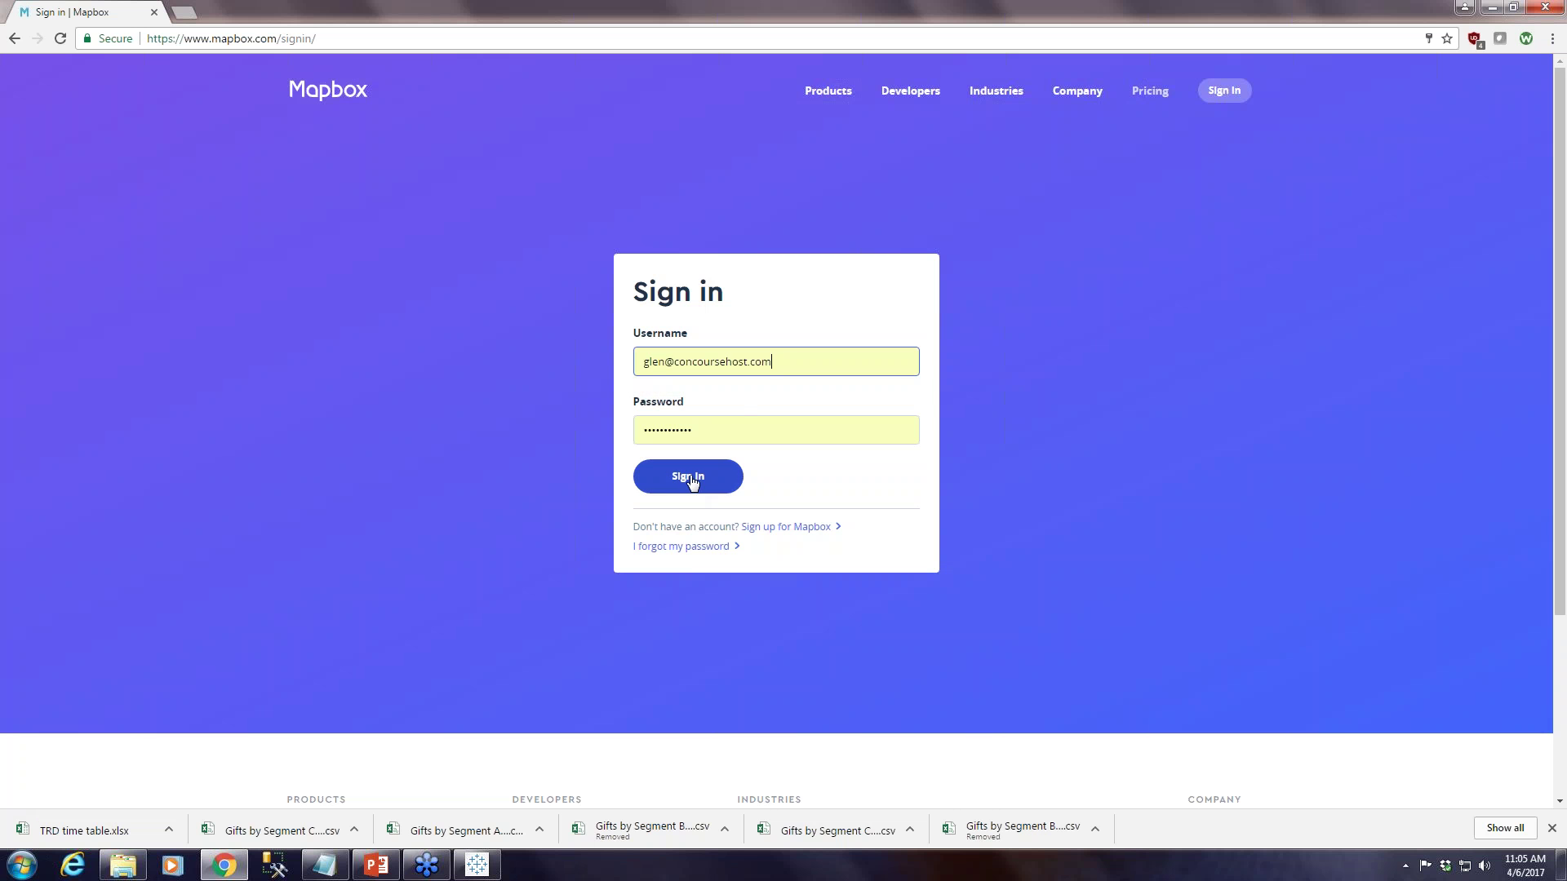
Look at the Mapbox sign-up form for new accounts, return to the sign-in page and sign in
click(787, 528)
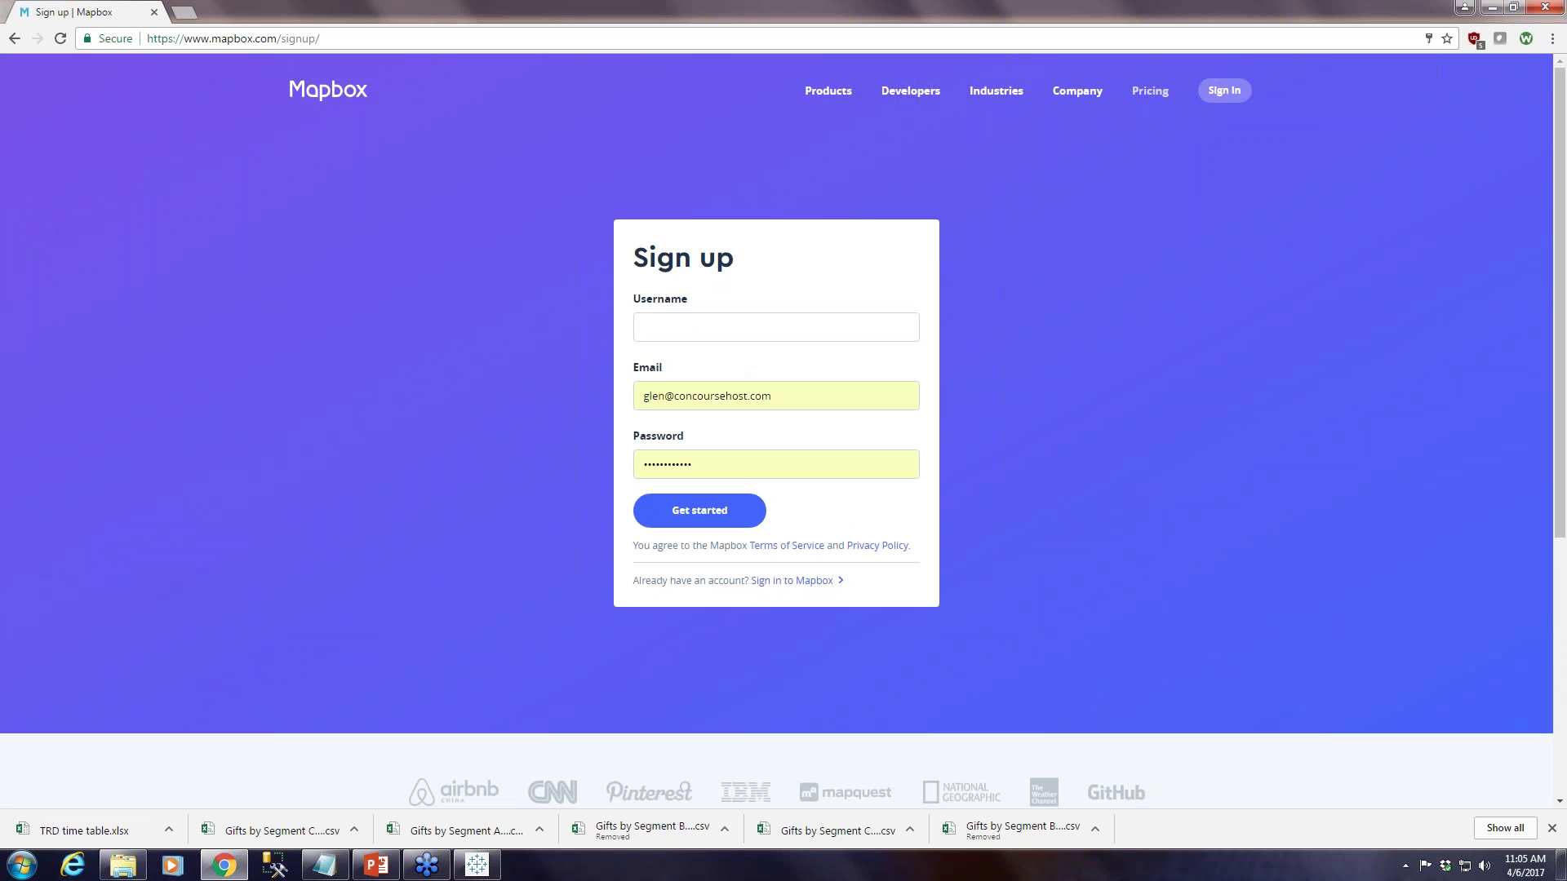
click(733, 334)
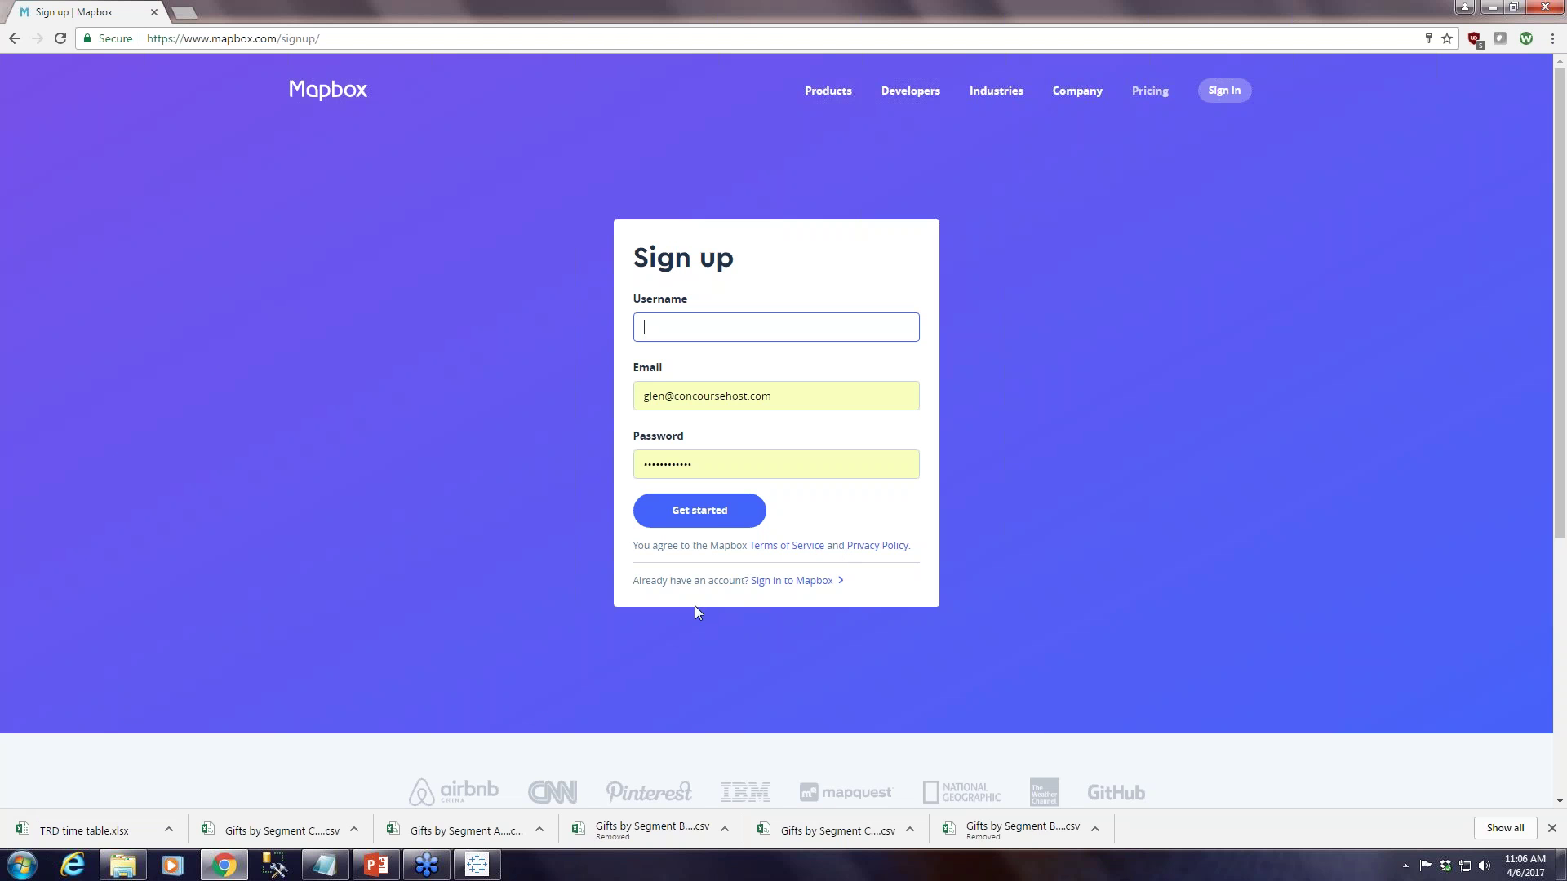
click(15, 38)
click(682, 482)
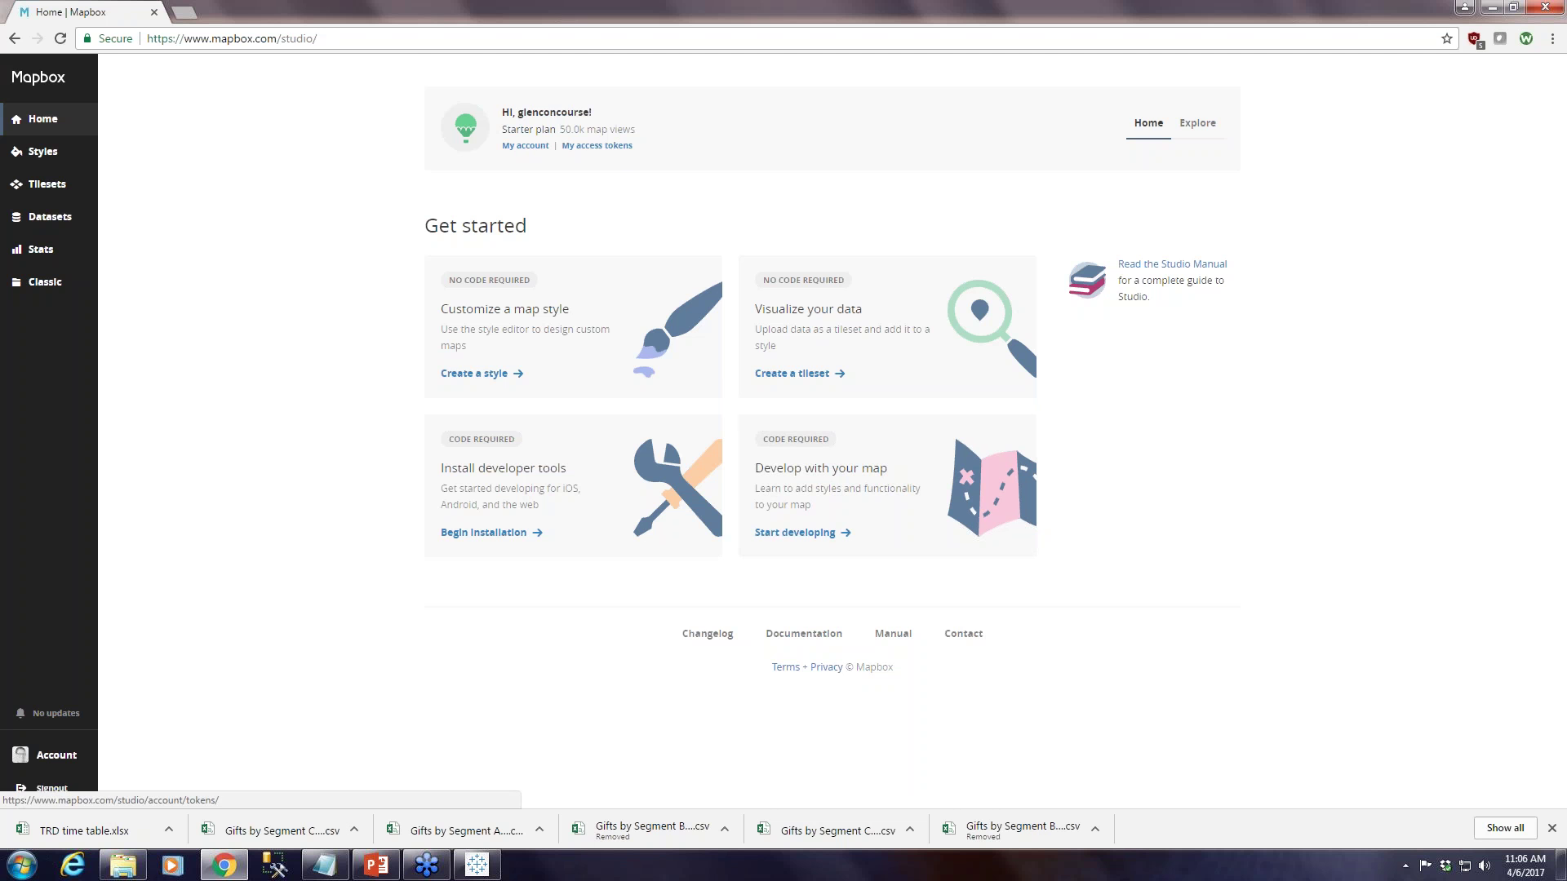
View the Mapbox account profile page and return to the Studio home page
click(526, 146)
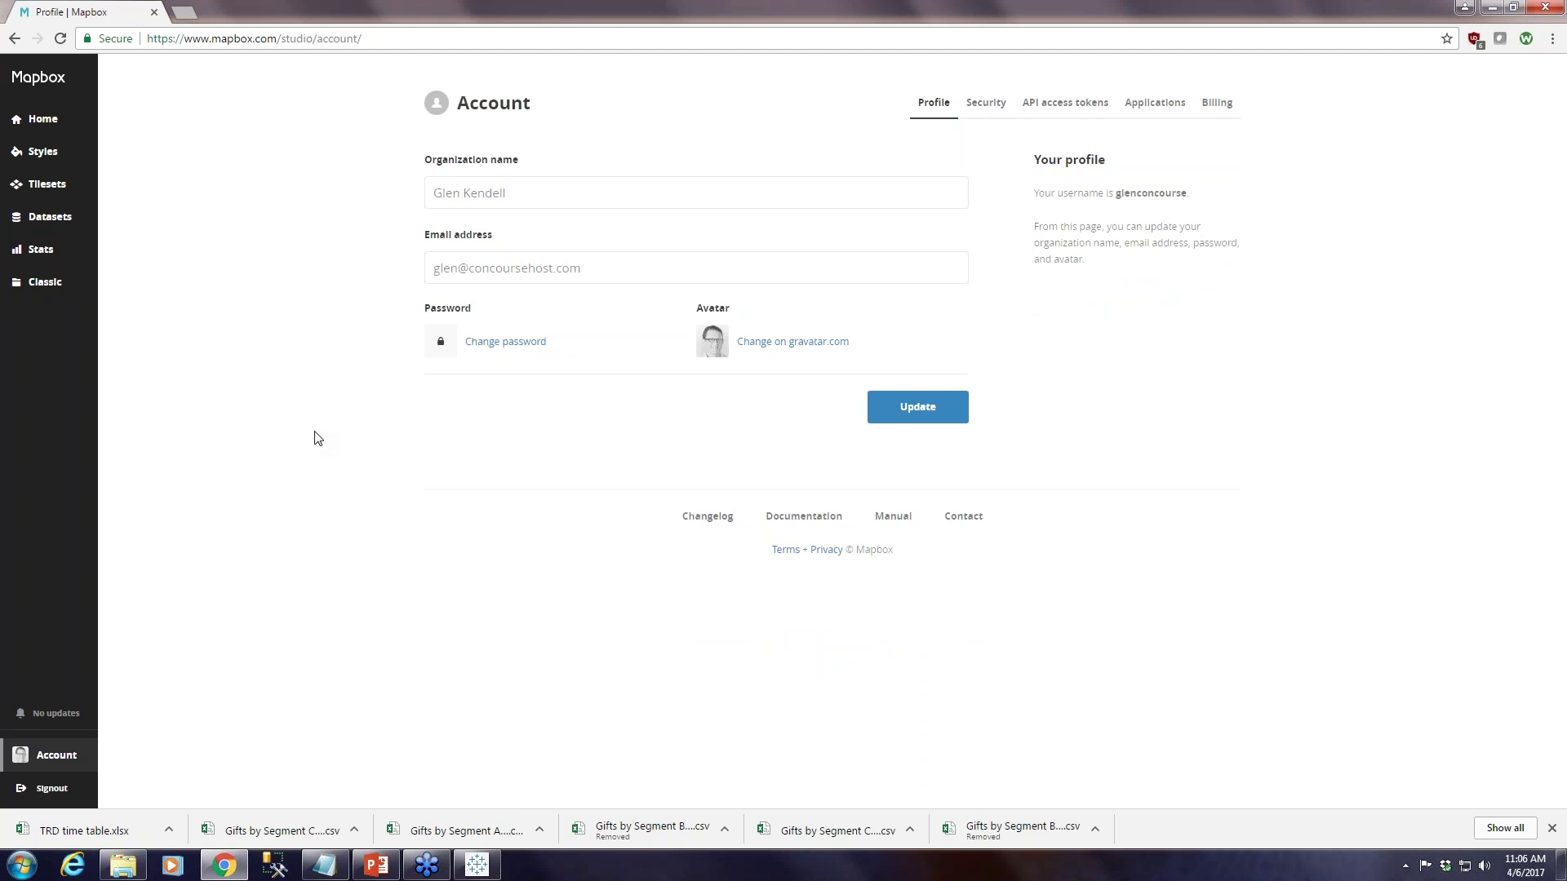
click(46, 124)
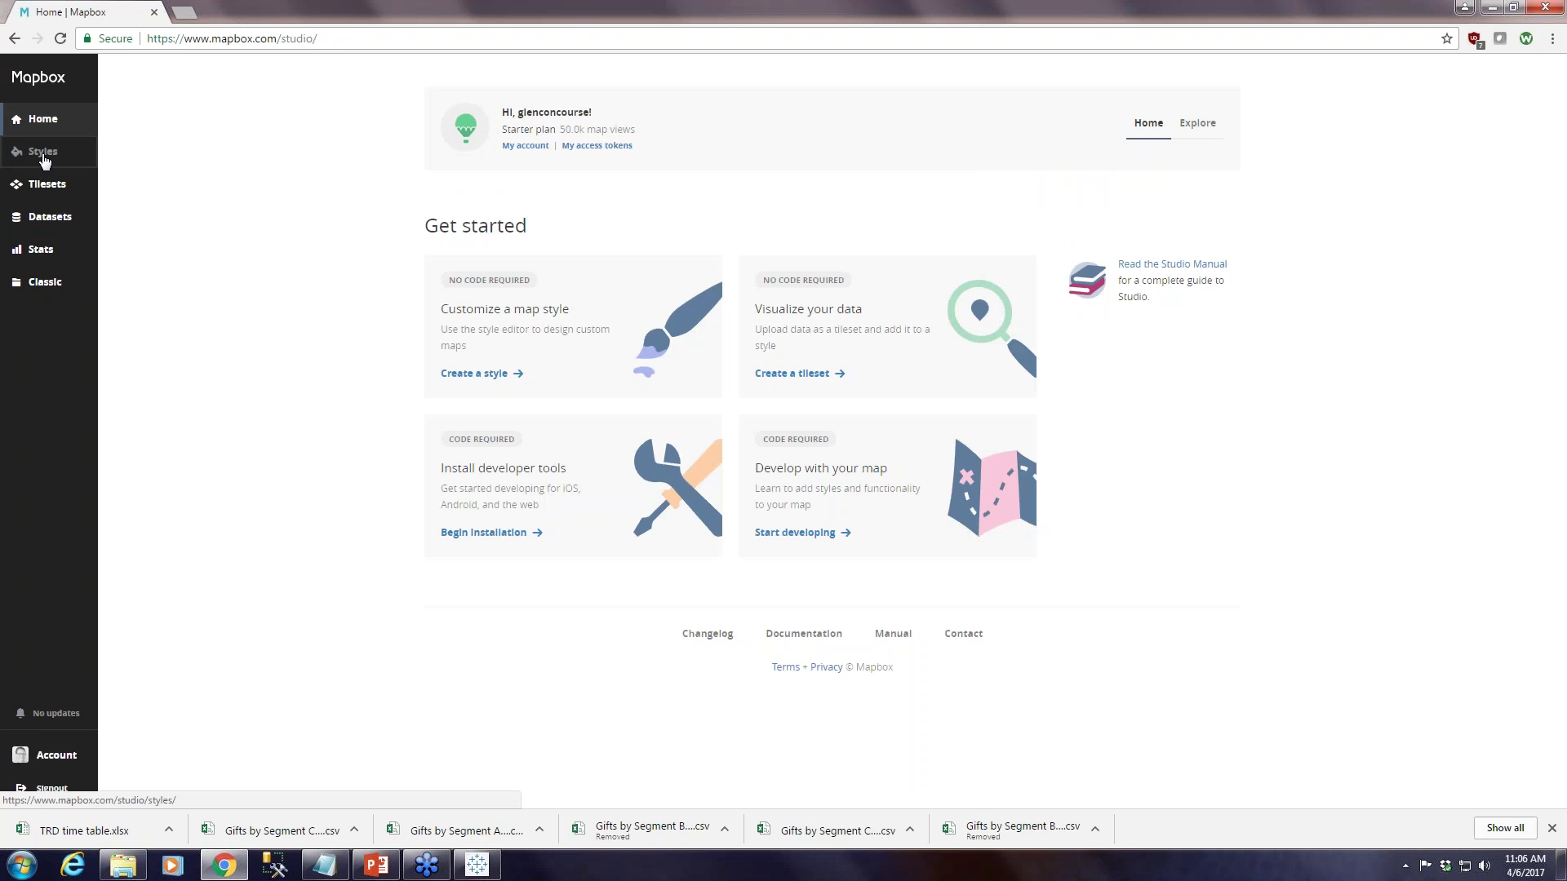
Open the Mapbox Streets default style and copy its integration URL for Tableau
click(44, 155)
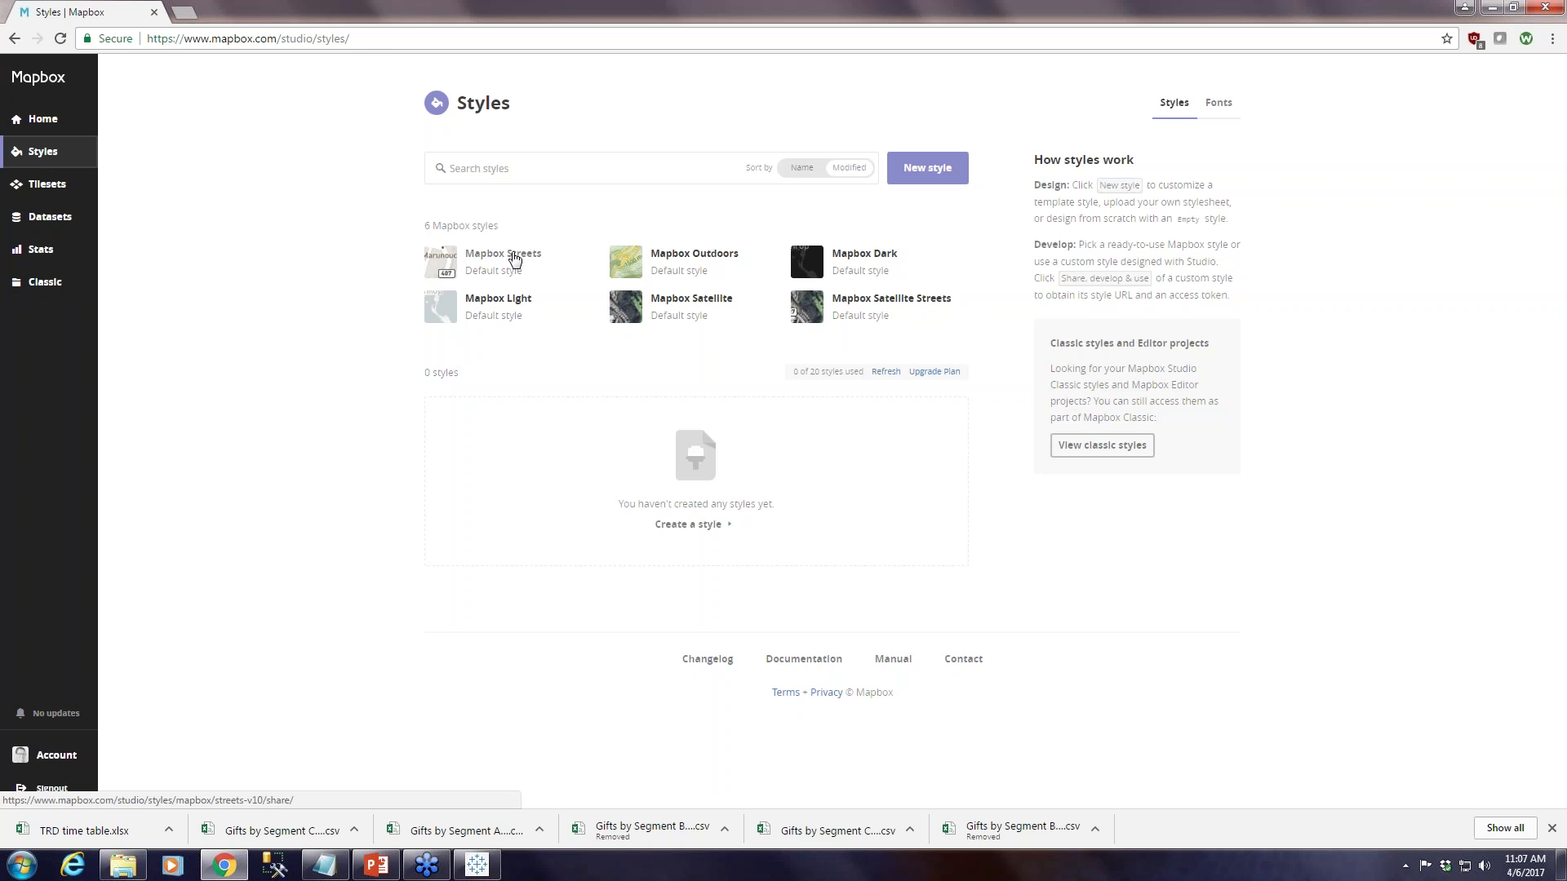
click(514, 259)
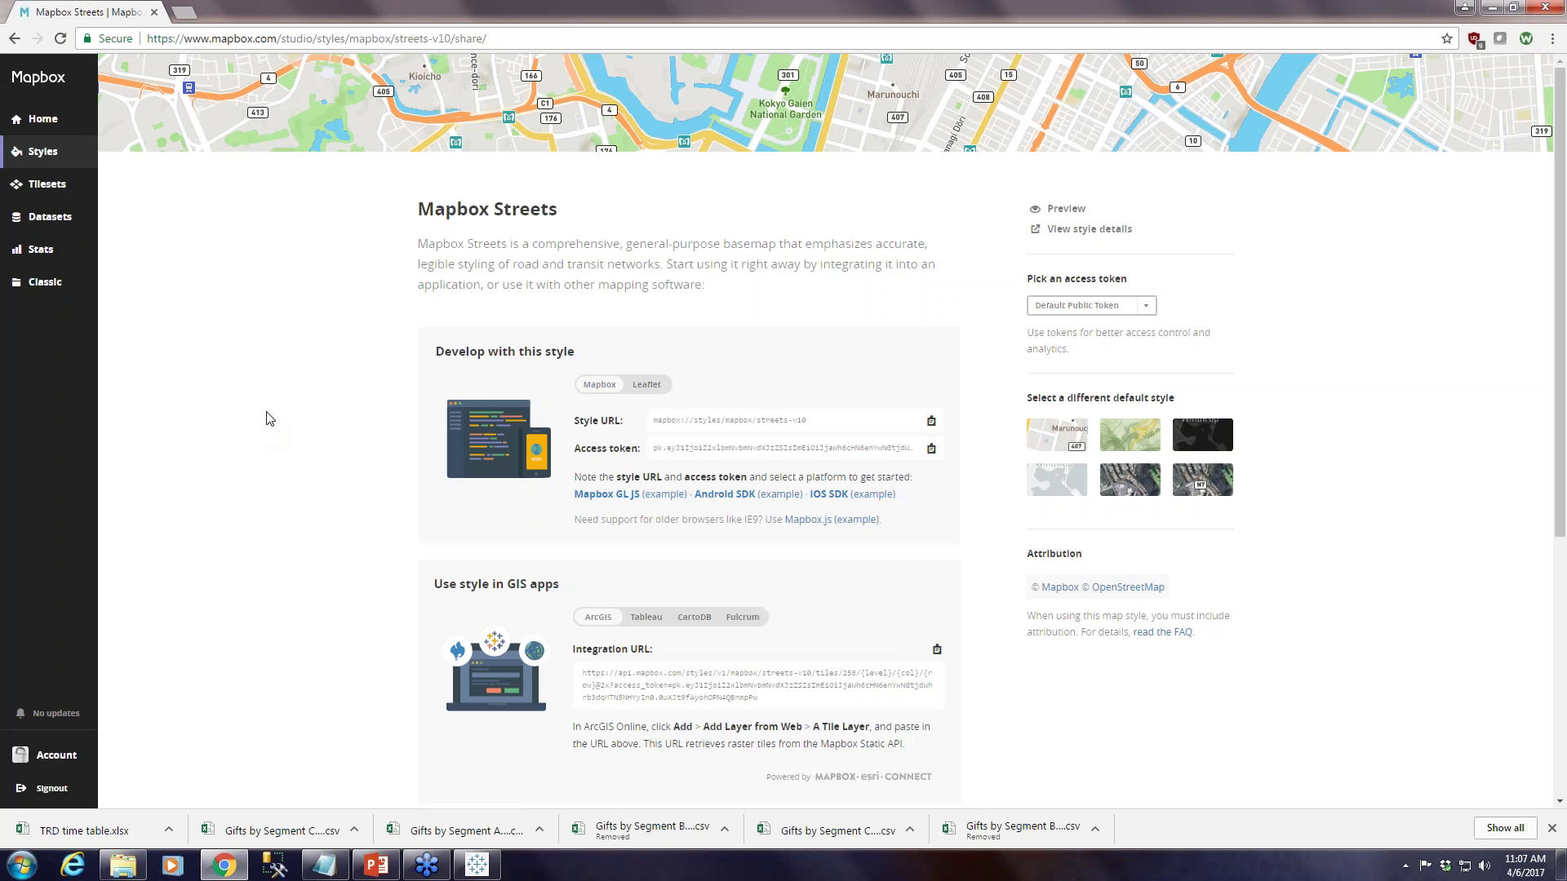
scroll(332, 577, down, 2)
scroll(333, 577, down, 2)
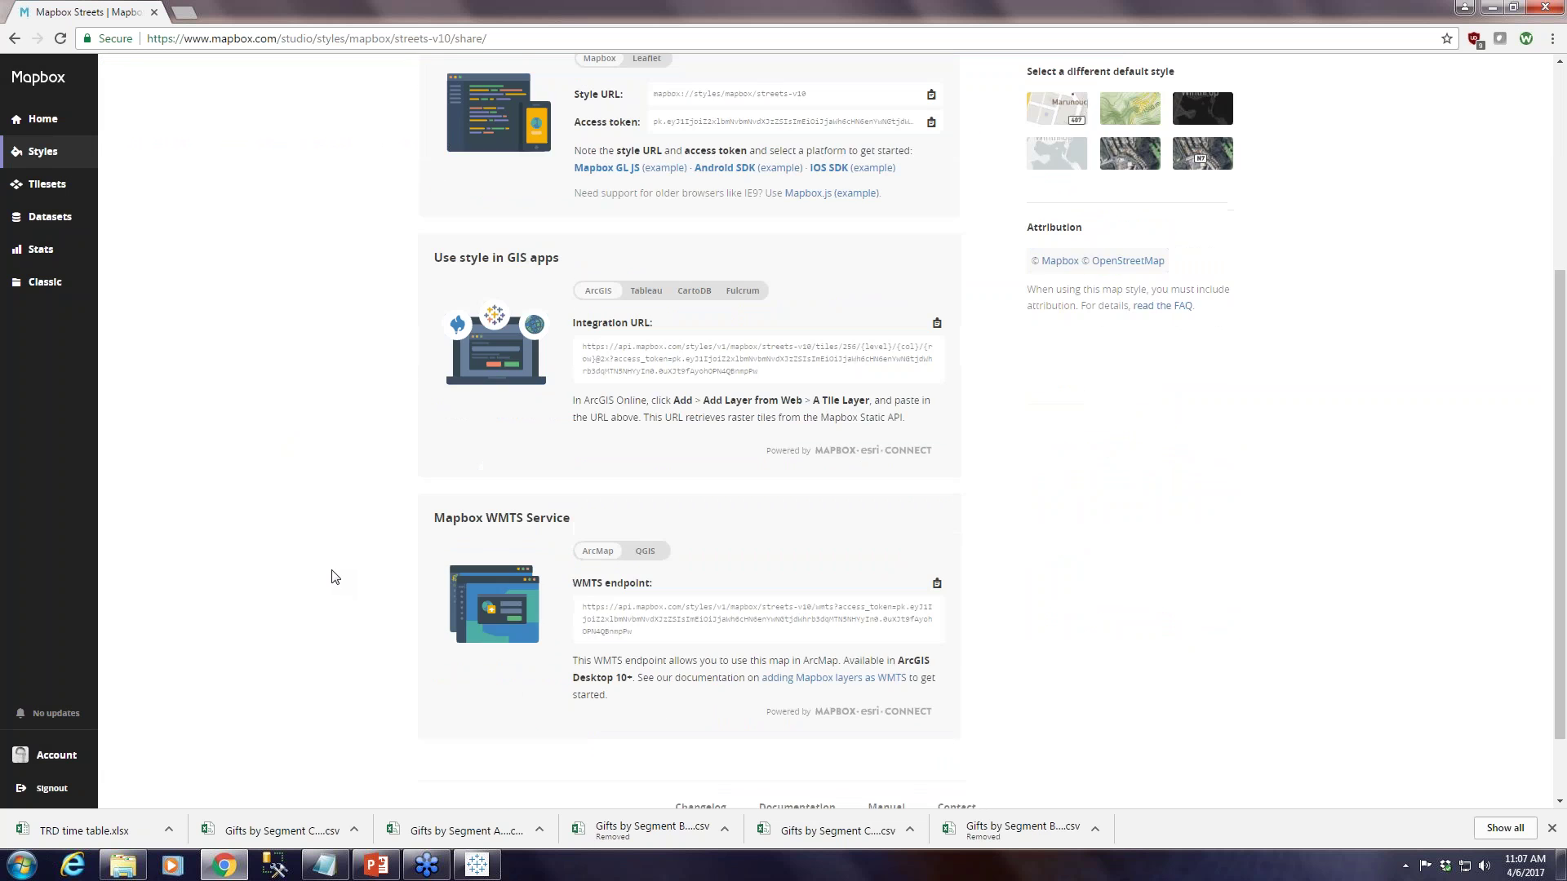
scroll(333, 577, up, 4)
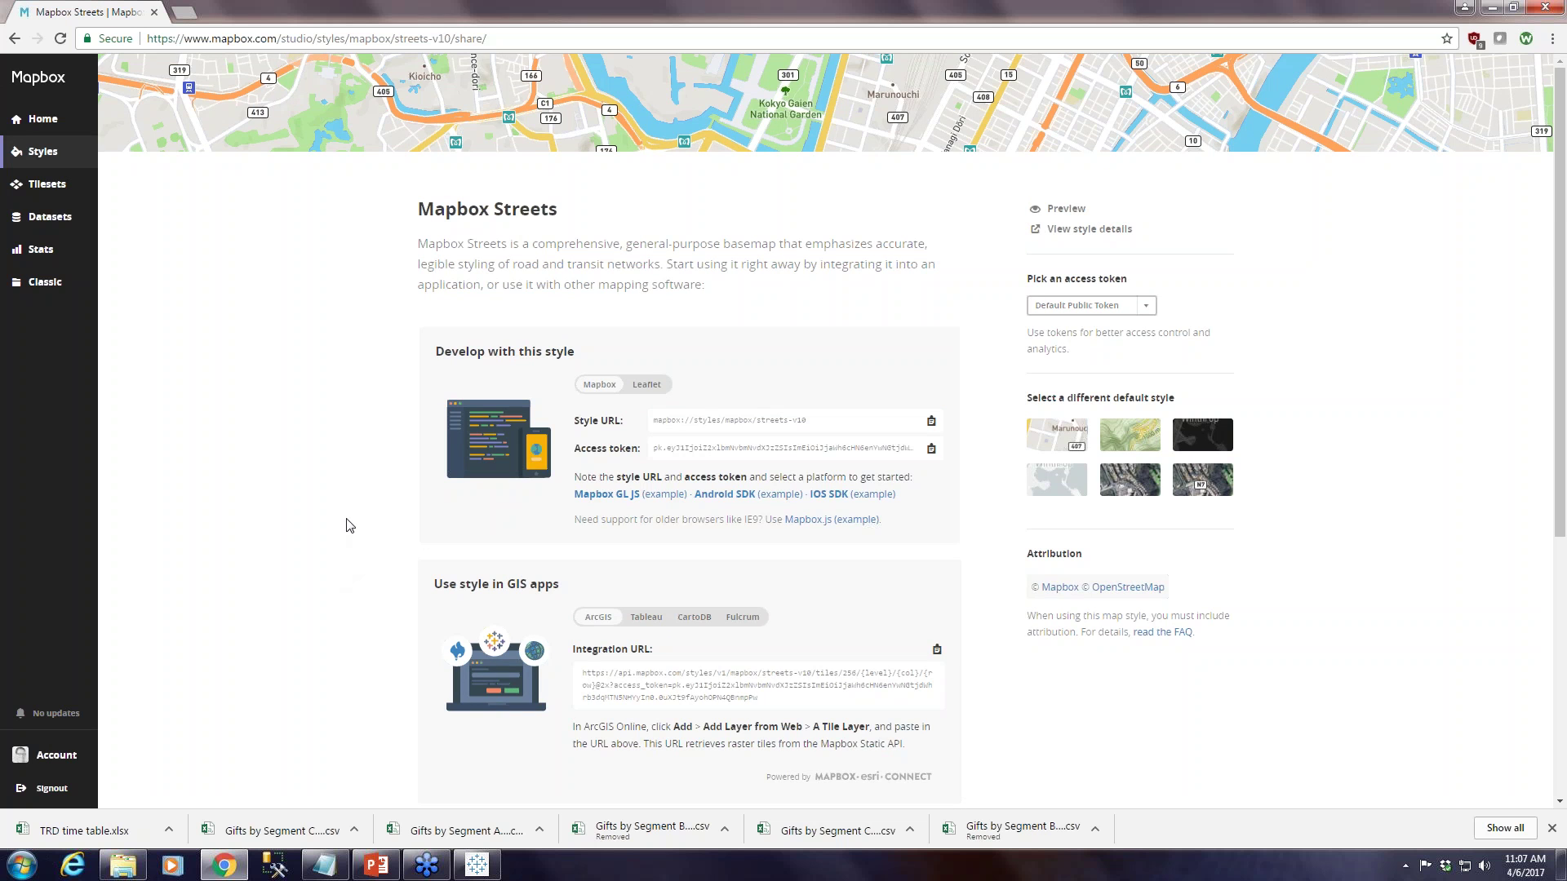
scroll(348, 525, down, 1)
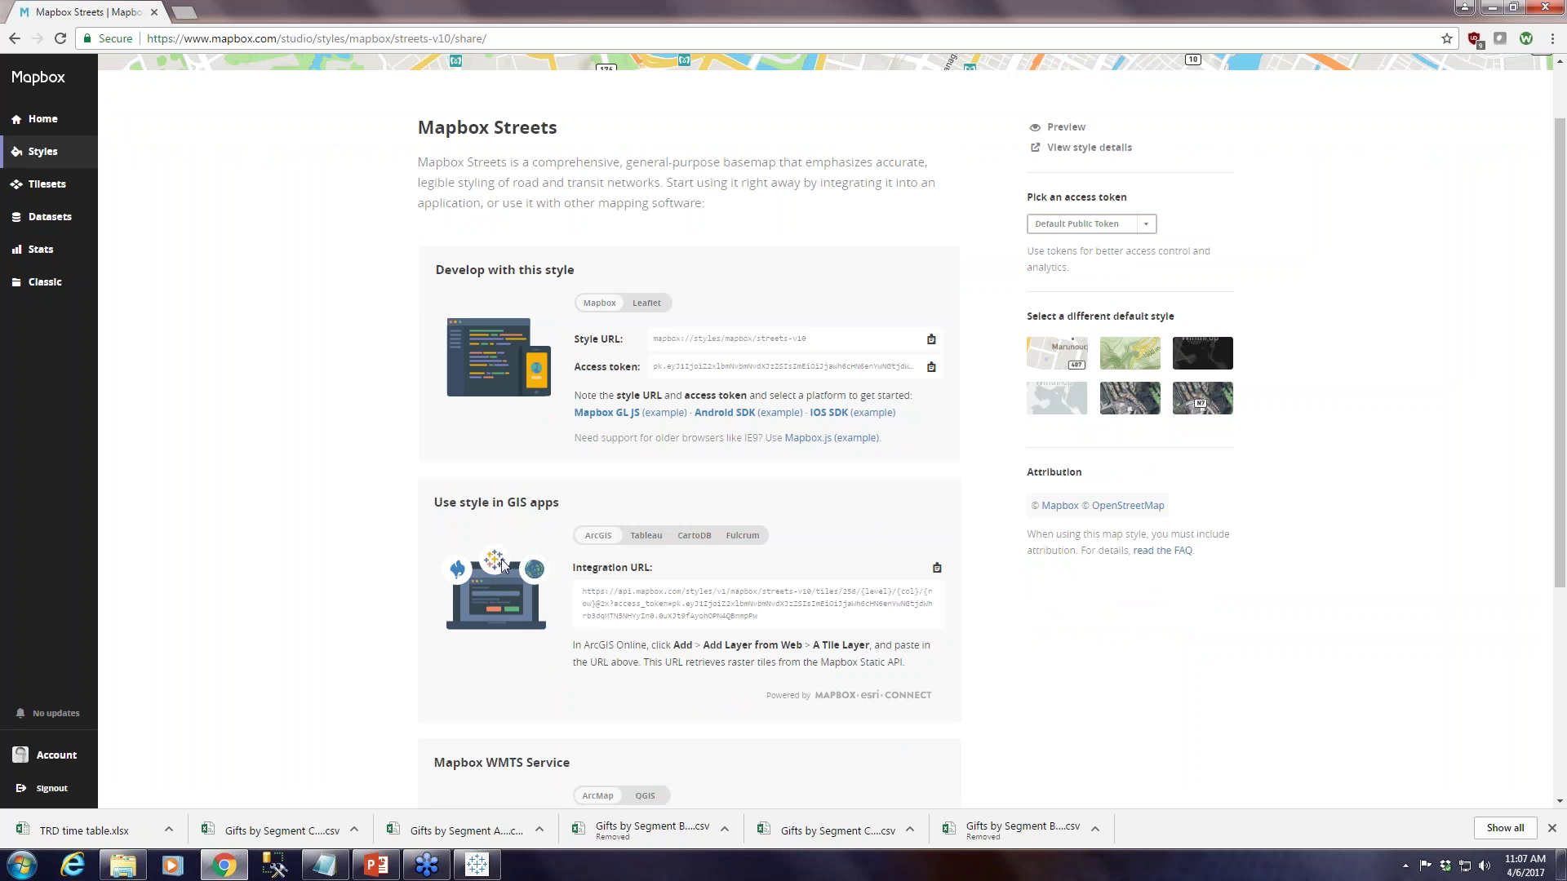
click(646, 545)
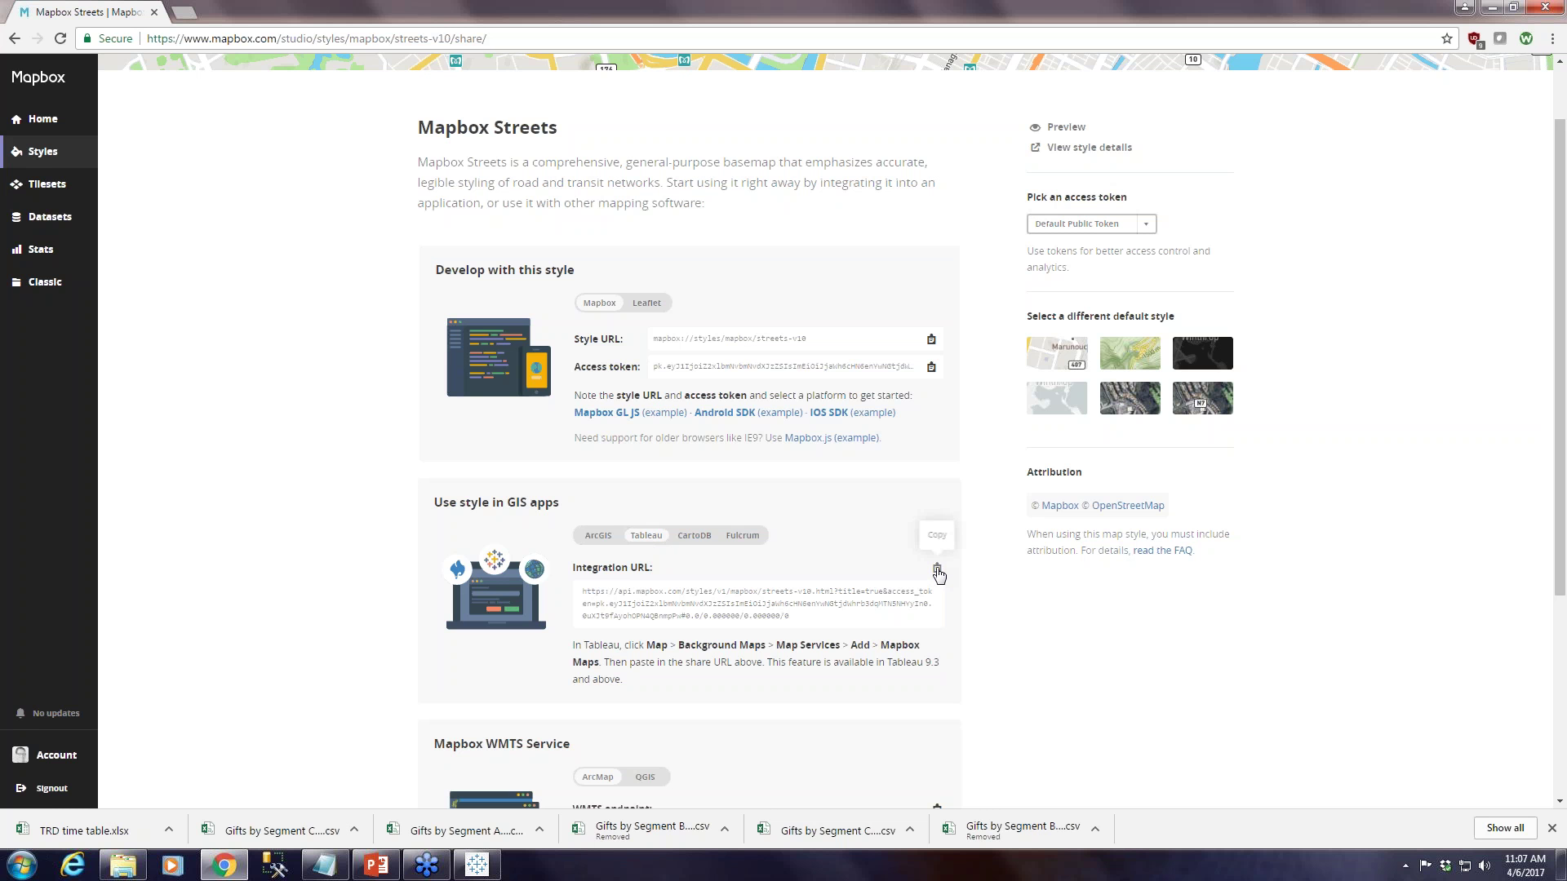
click(937, 571)
Switch to Tableau and add a Mapbox GL map service named Mapbox Streets, pasting the copied style URL that fills the API access token
click(477, 867)
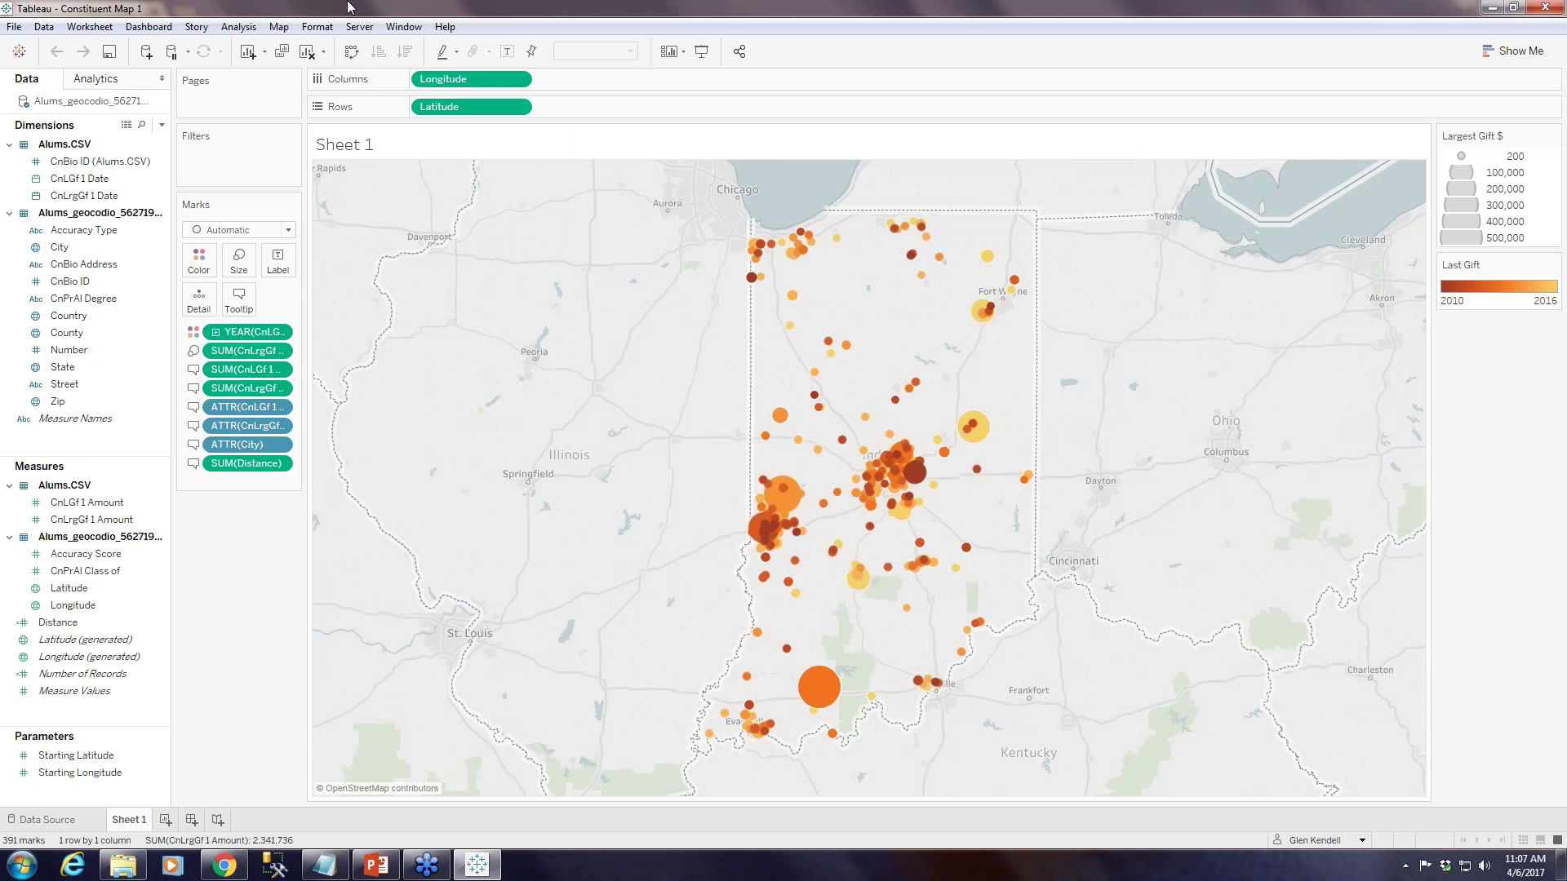
click(282, 29)
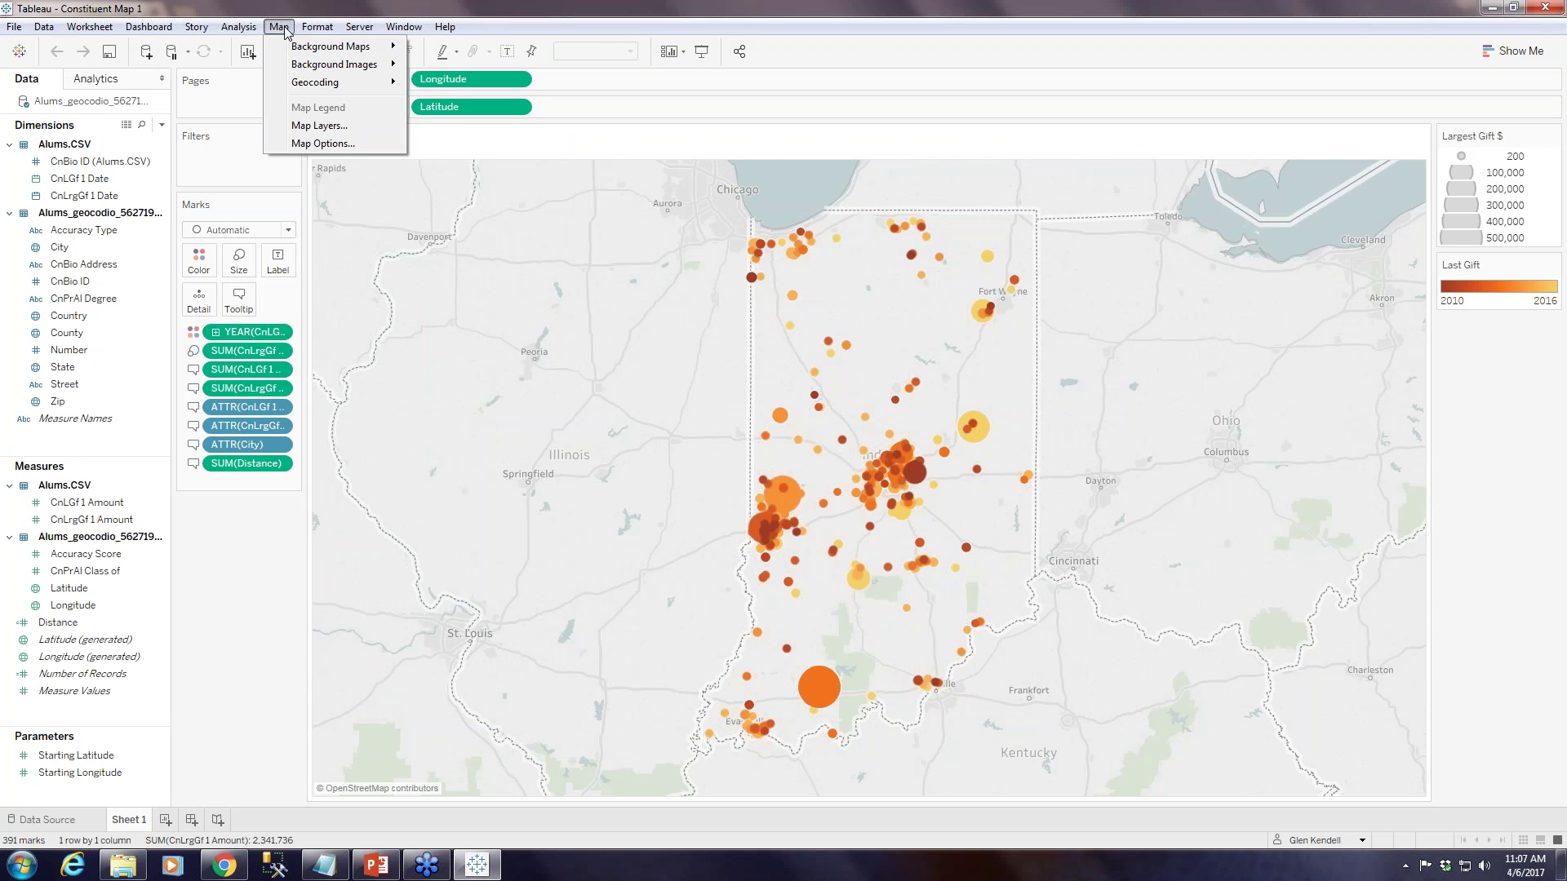
mouse_move(326, 49)
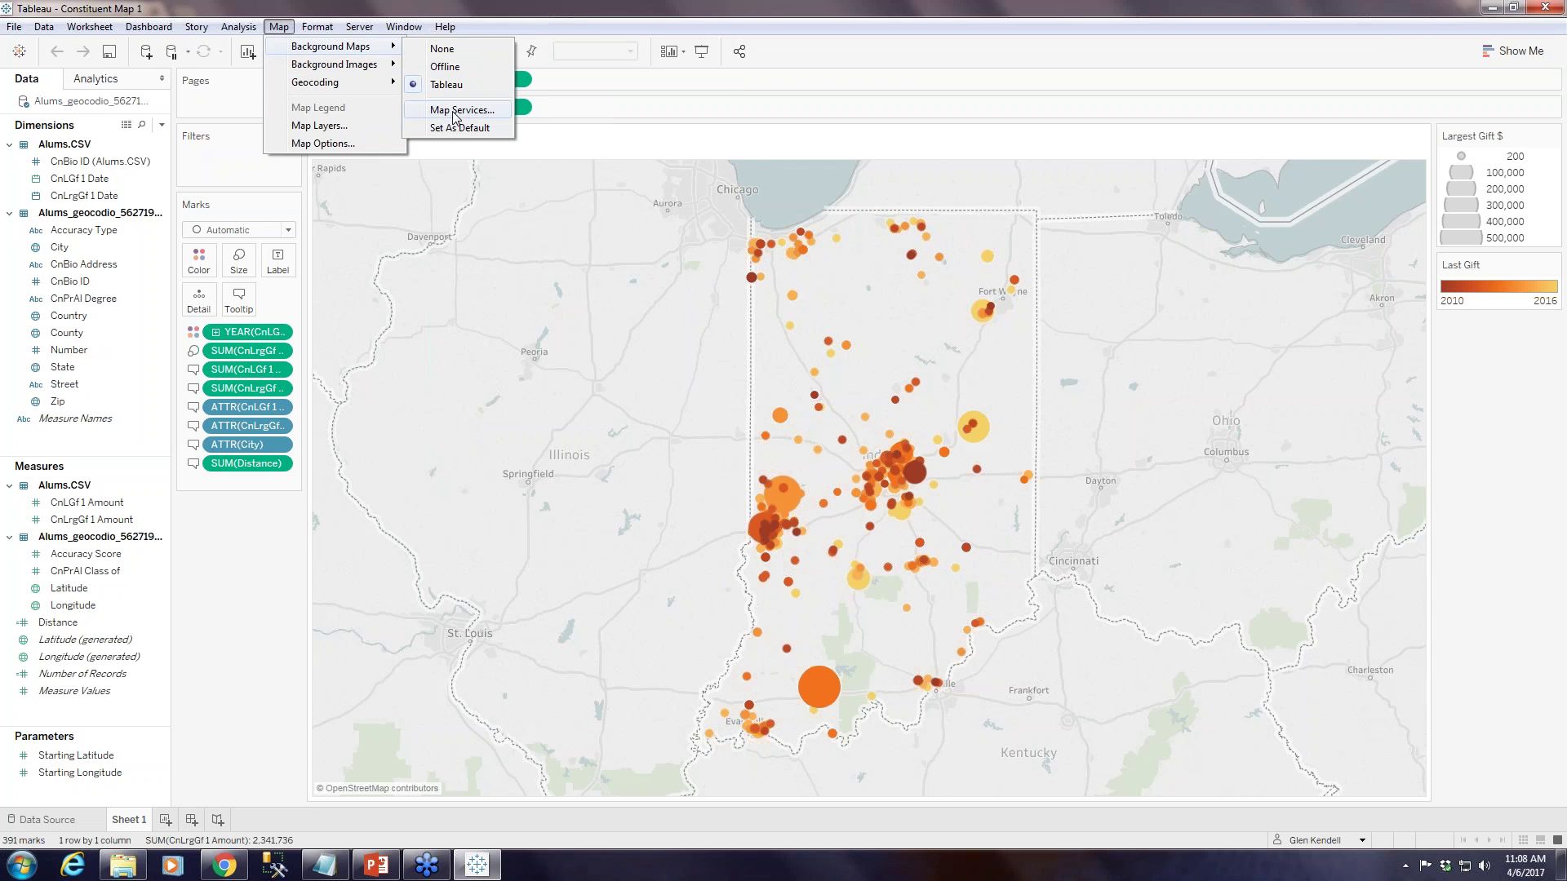
click(455, 111)
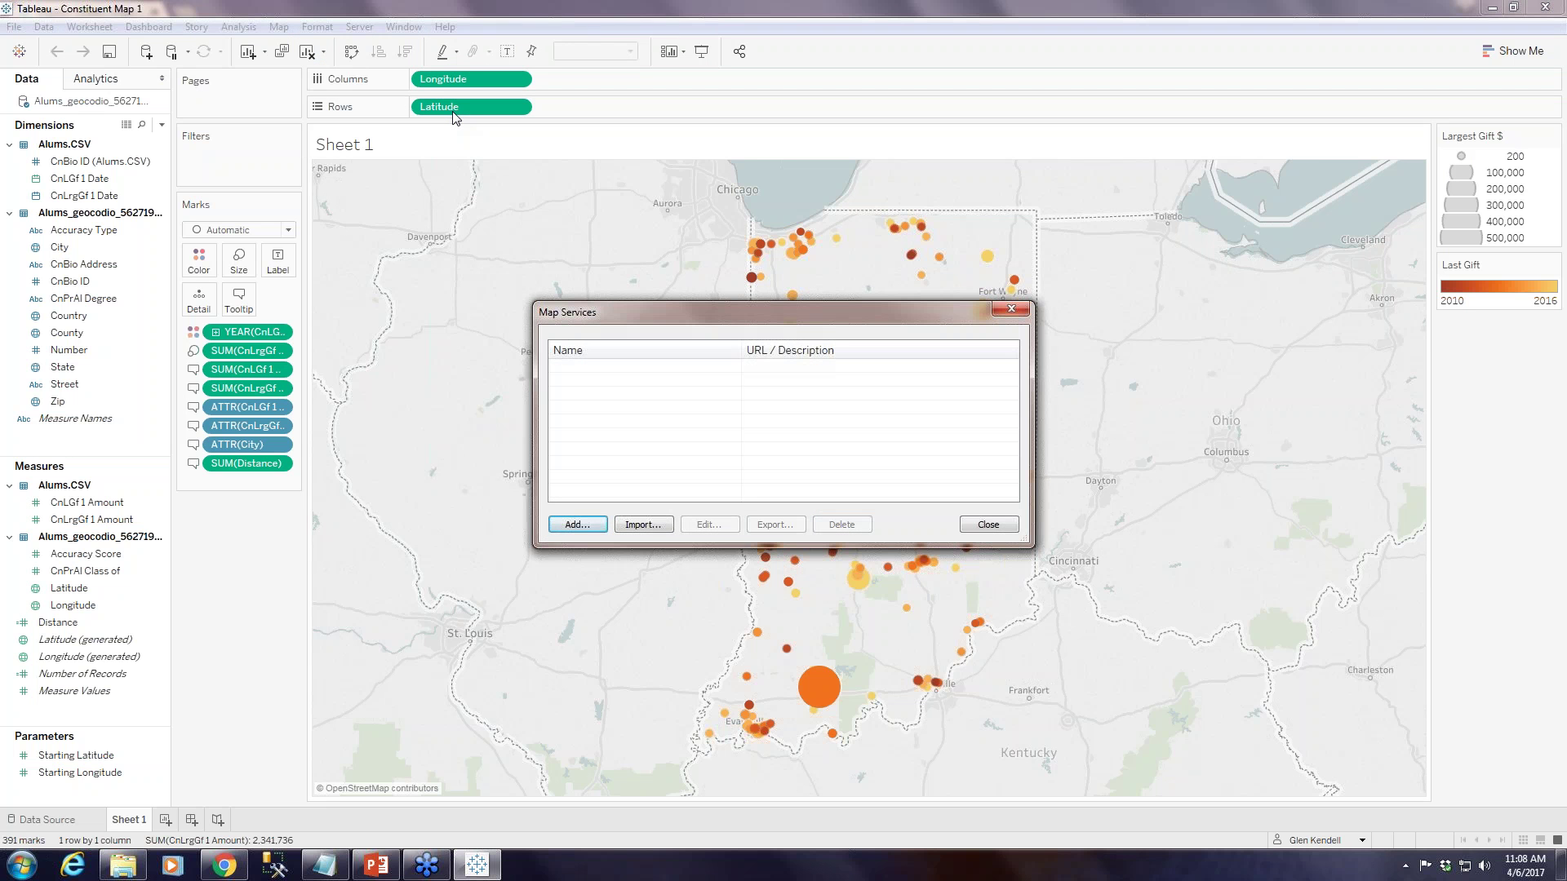
click(576, 527)
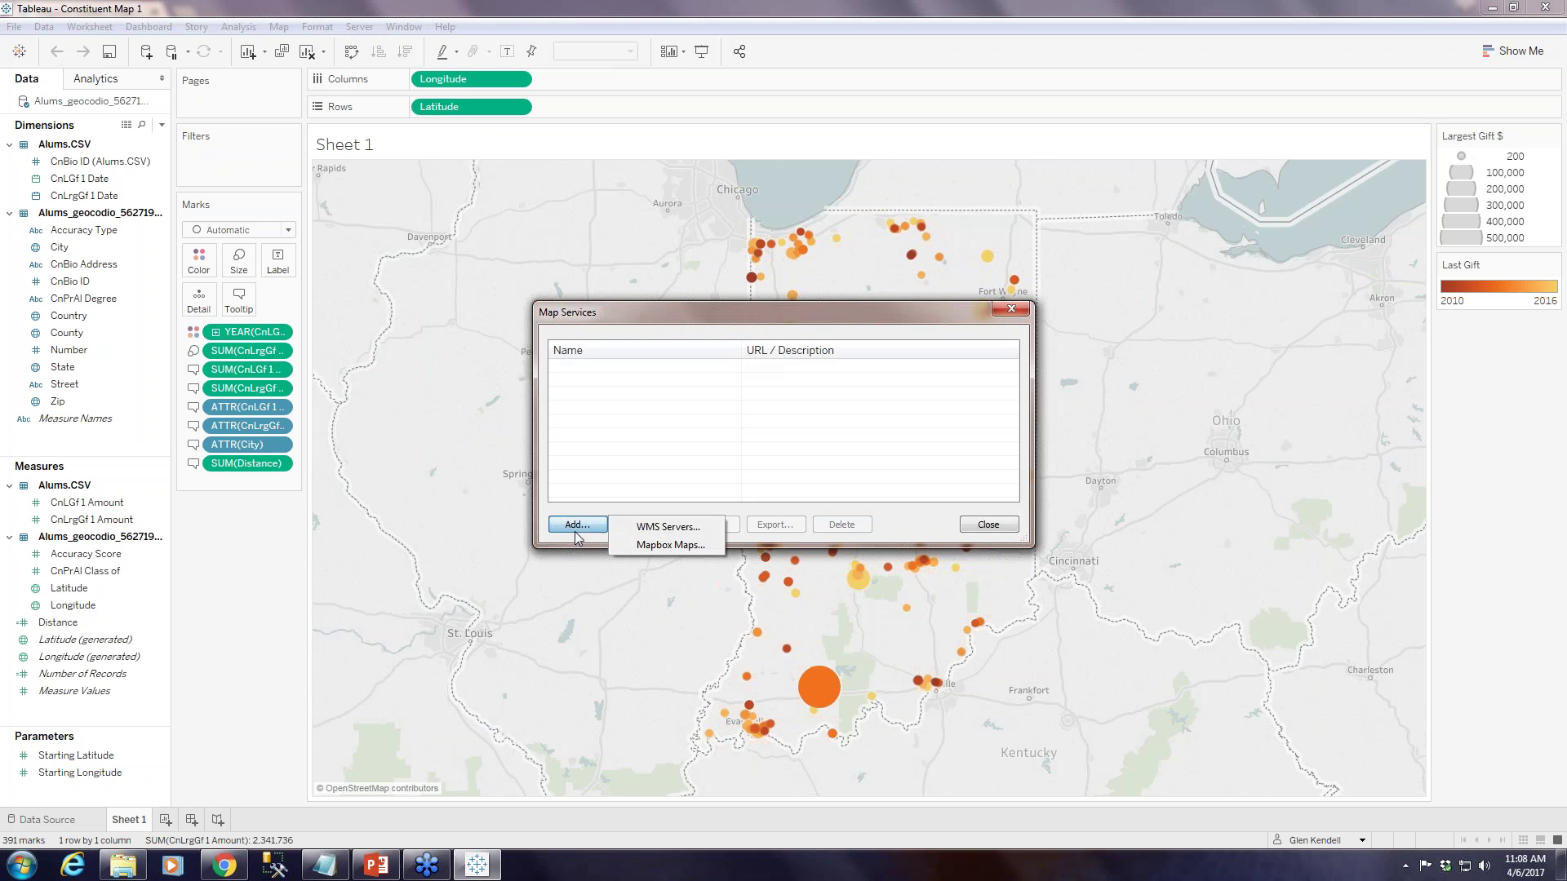
click(668, 545)
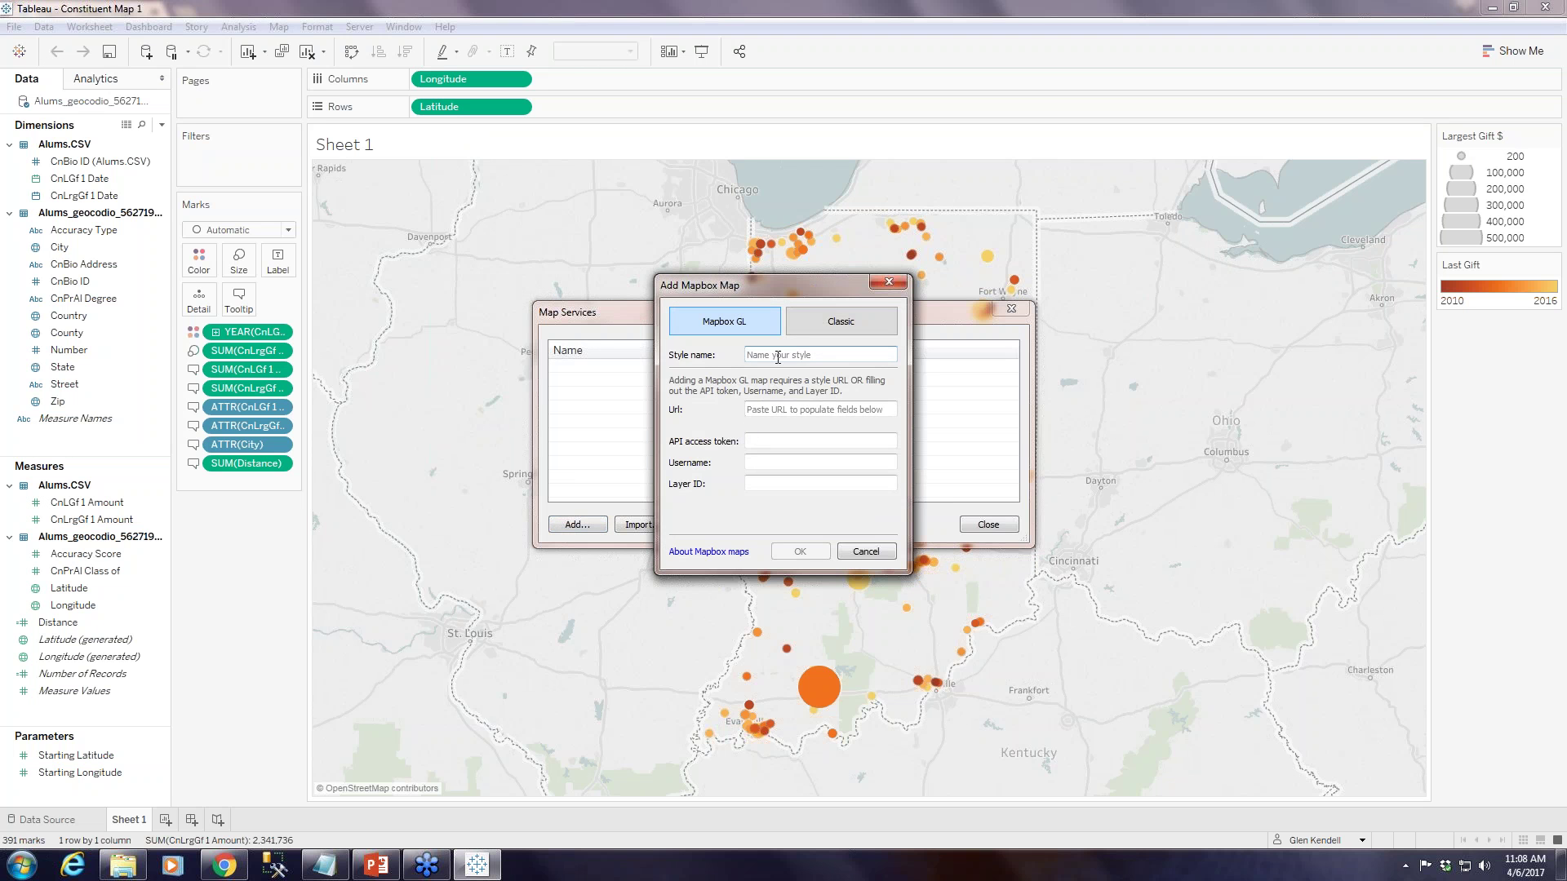
text(Mapbox Streets)
click(790, 408)
key(ctrl+v)
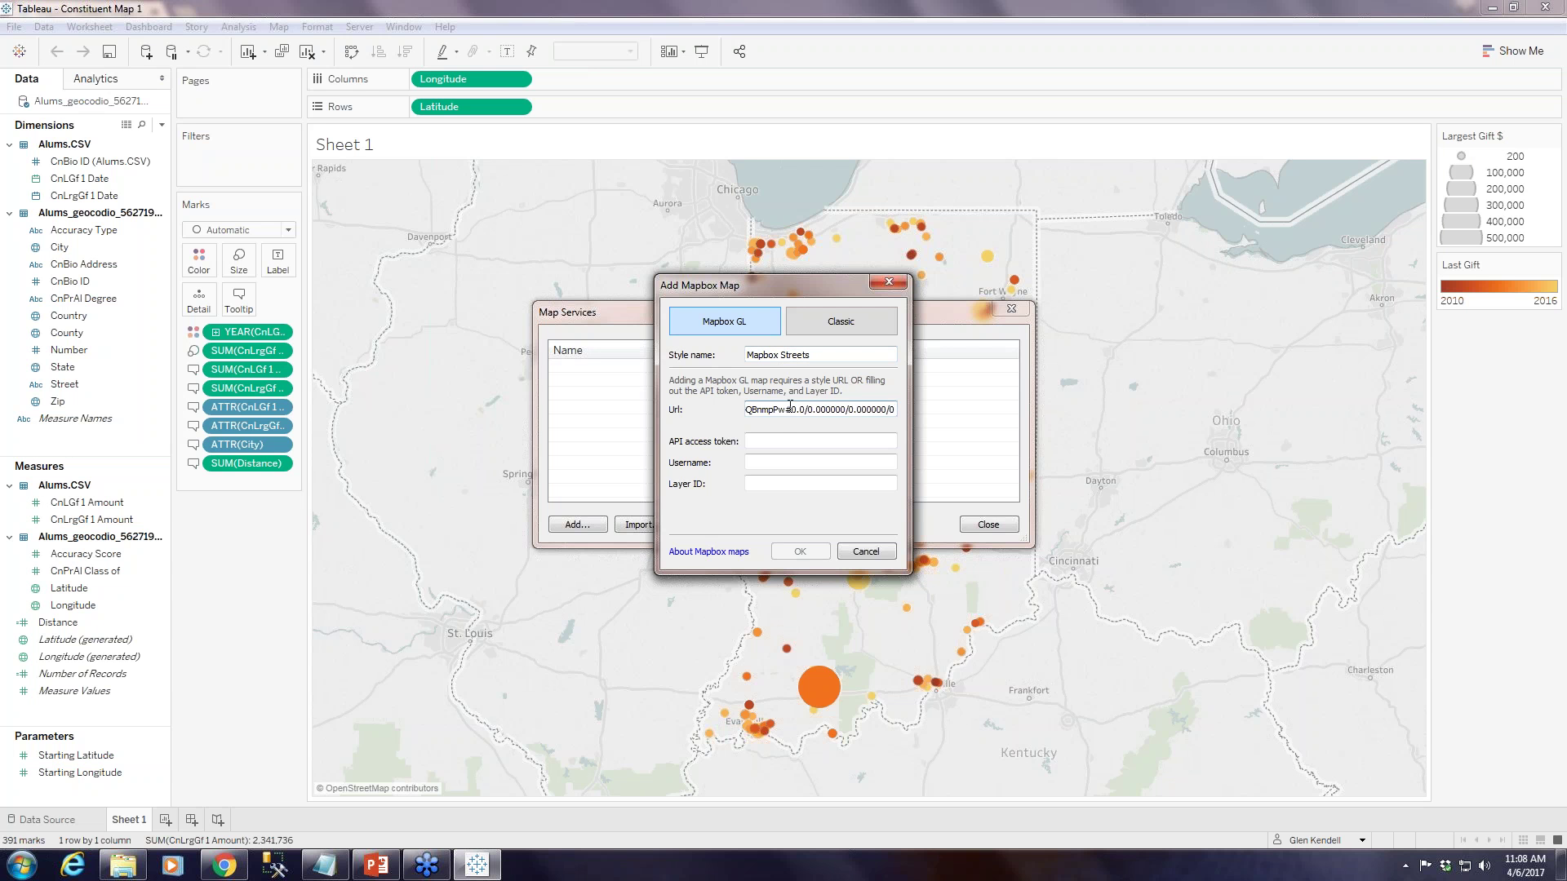
click(814, 445)
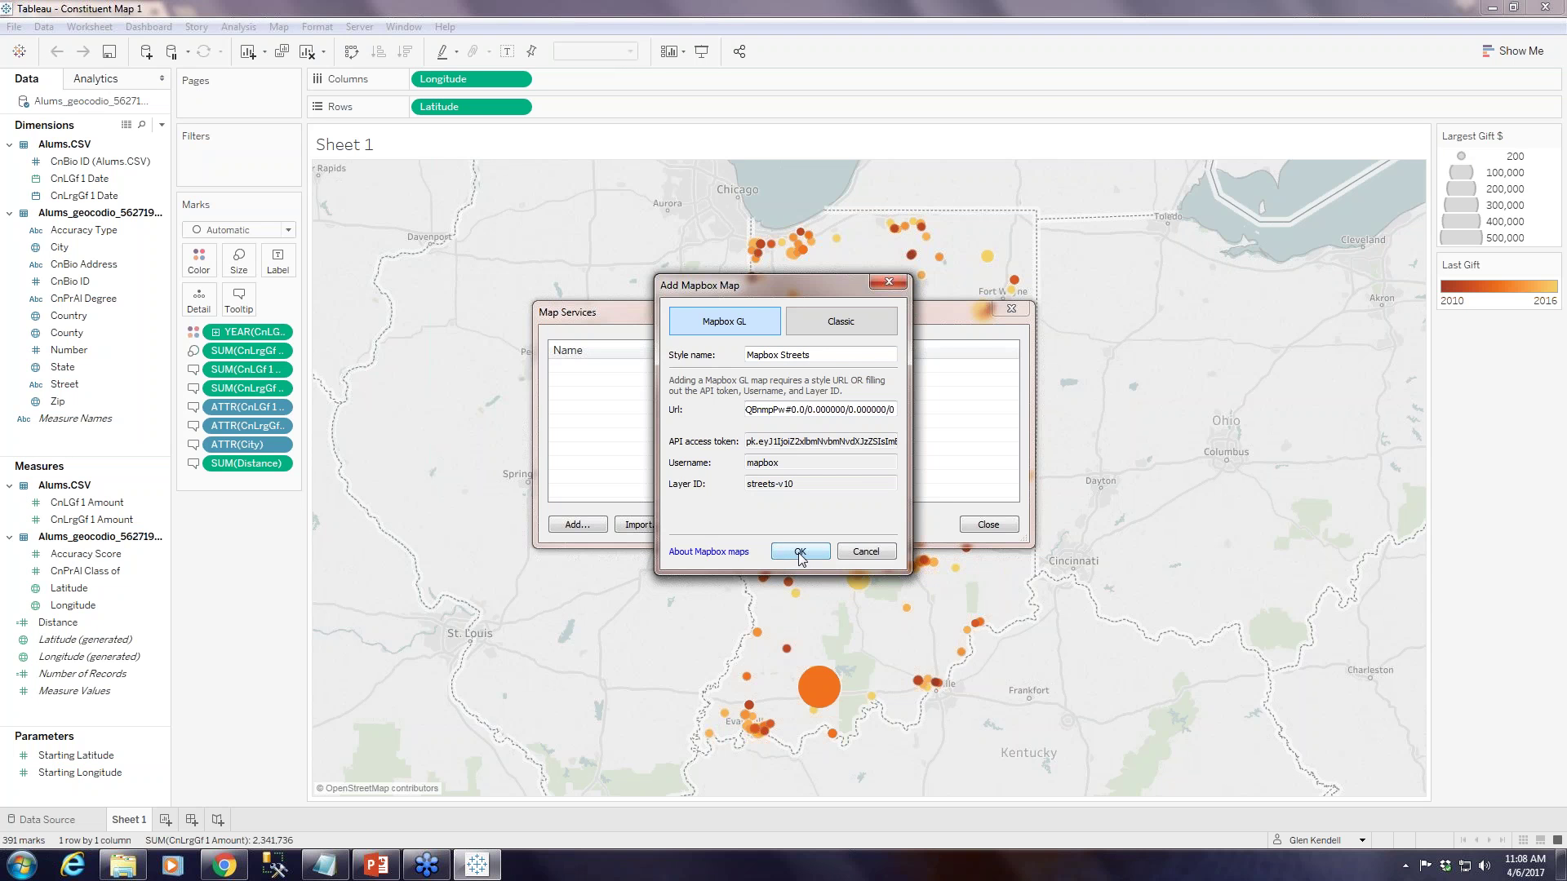
click(800, 551)
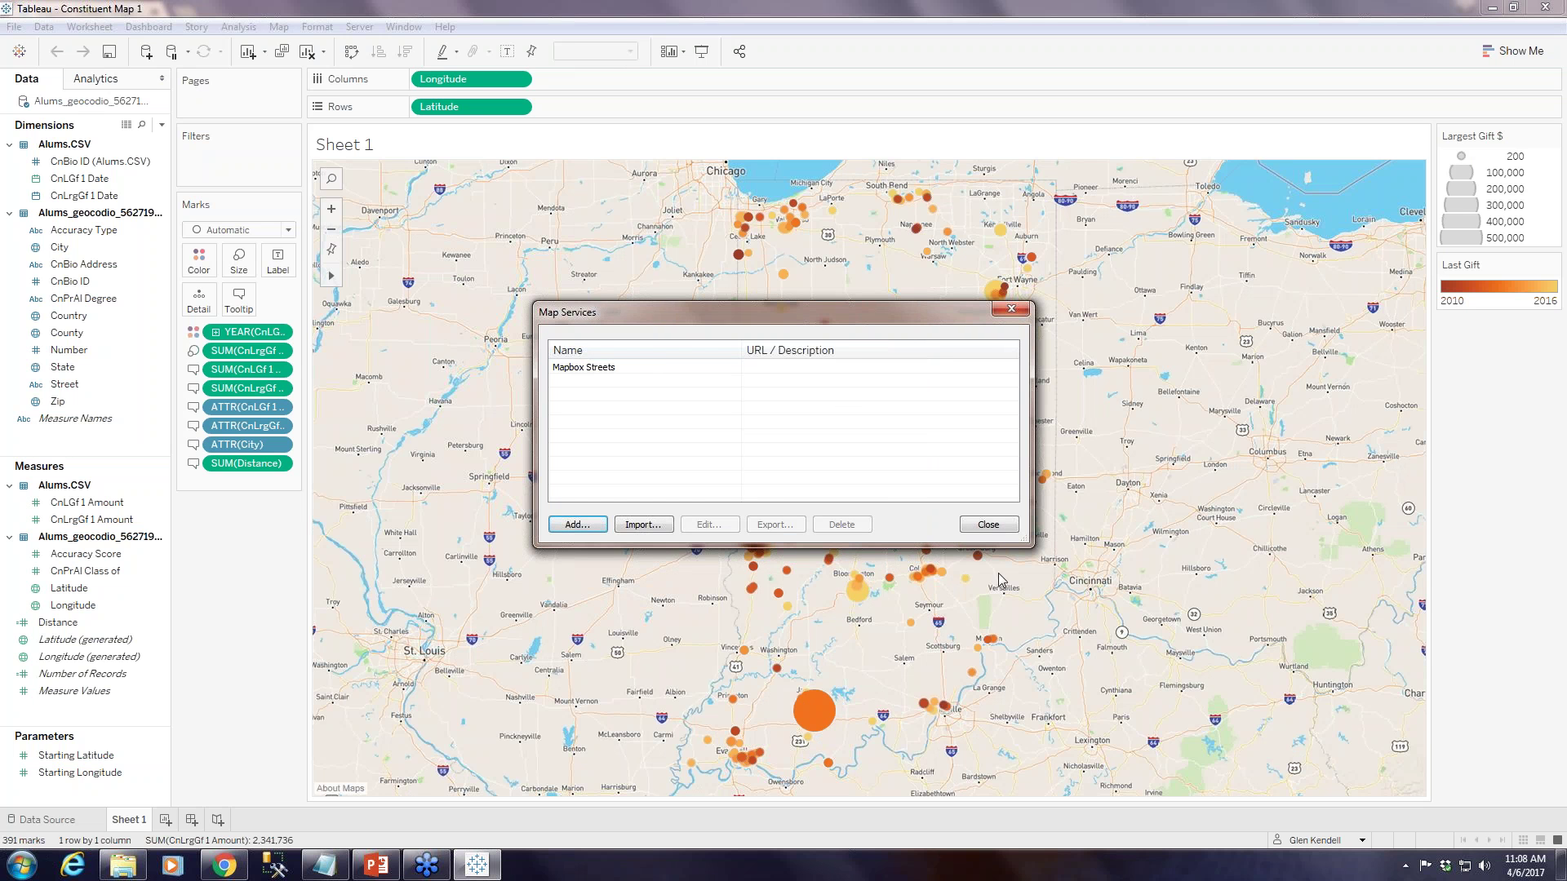
click(992, 526)
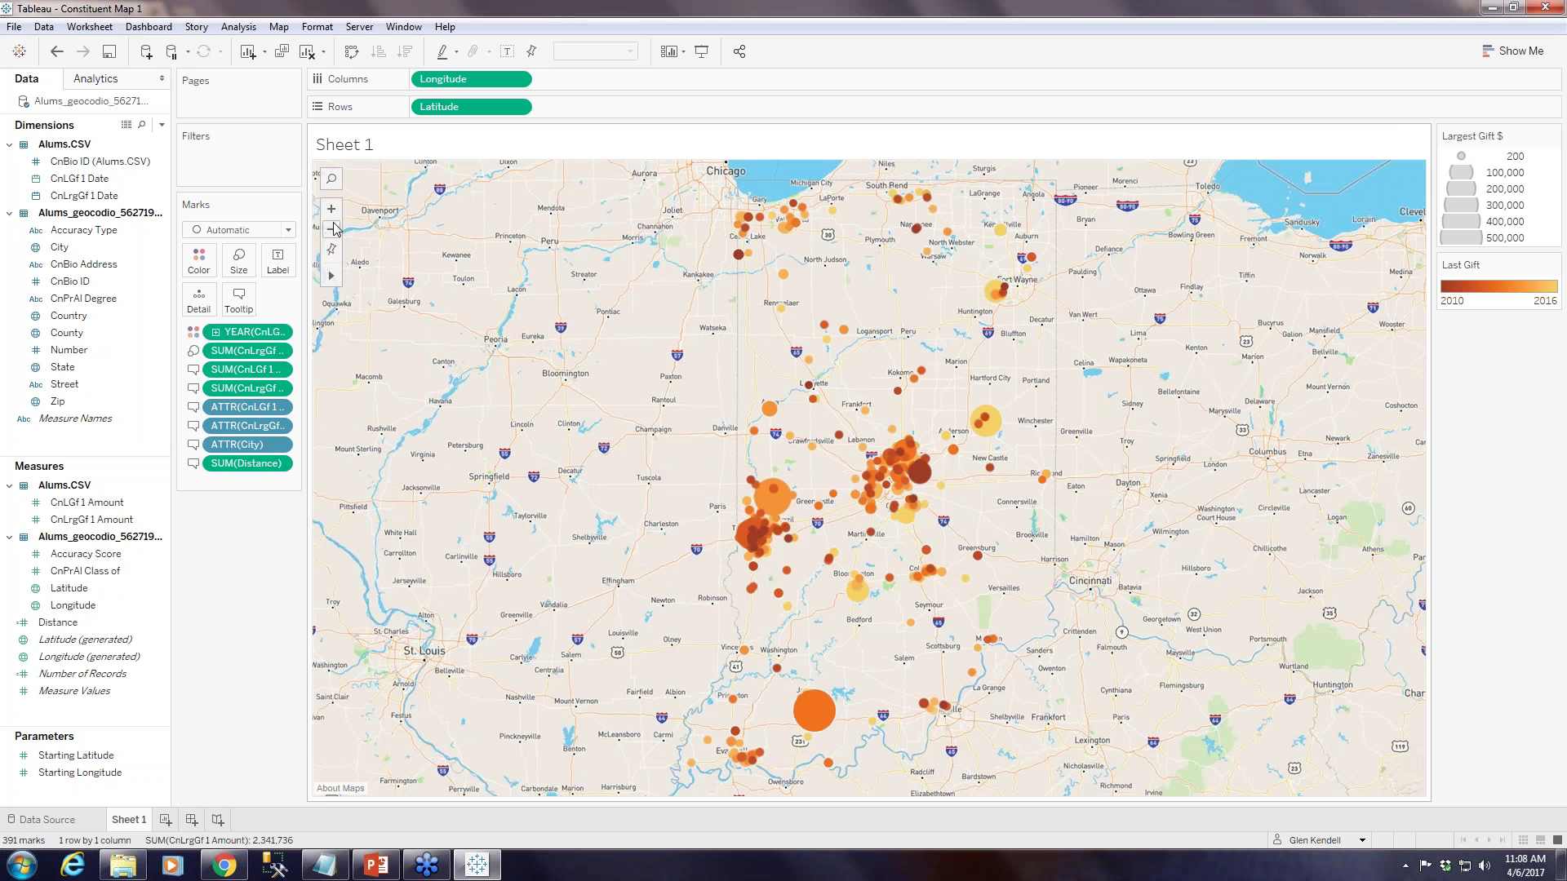
Examine the street detail of the new background map around Indianapolis and the gift details of a large mark
click(330, 233)
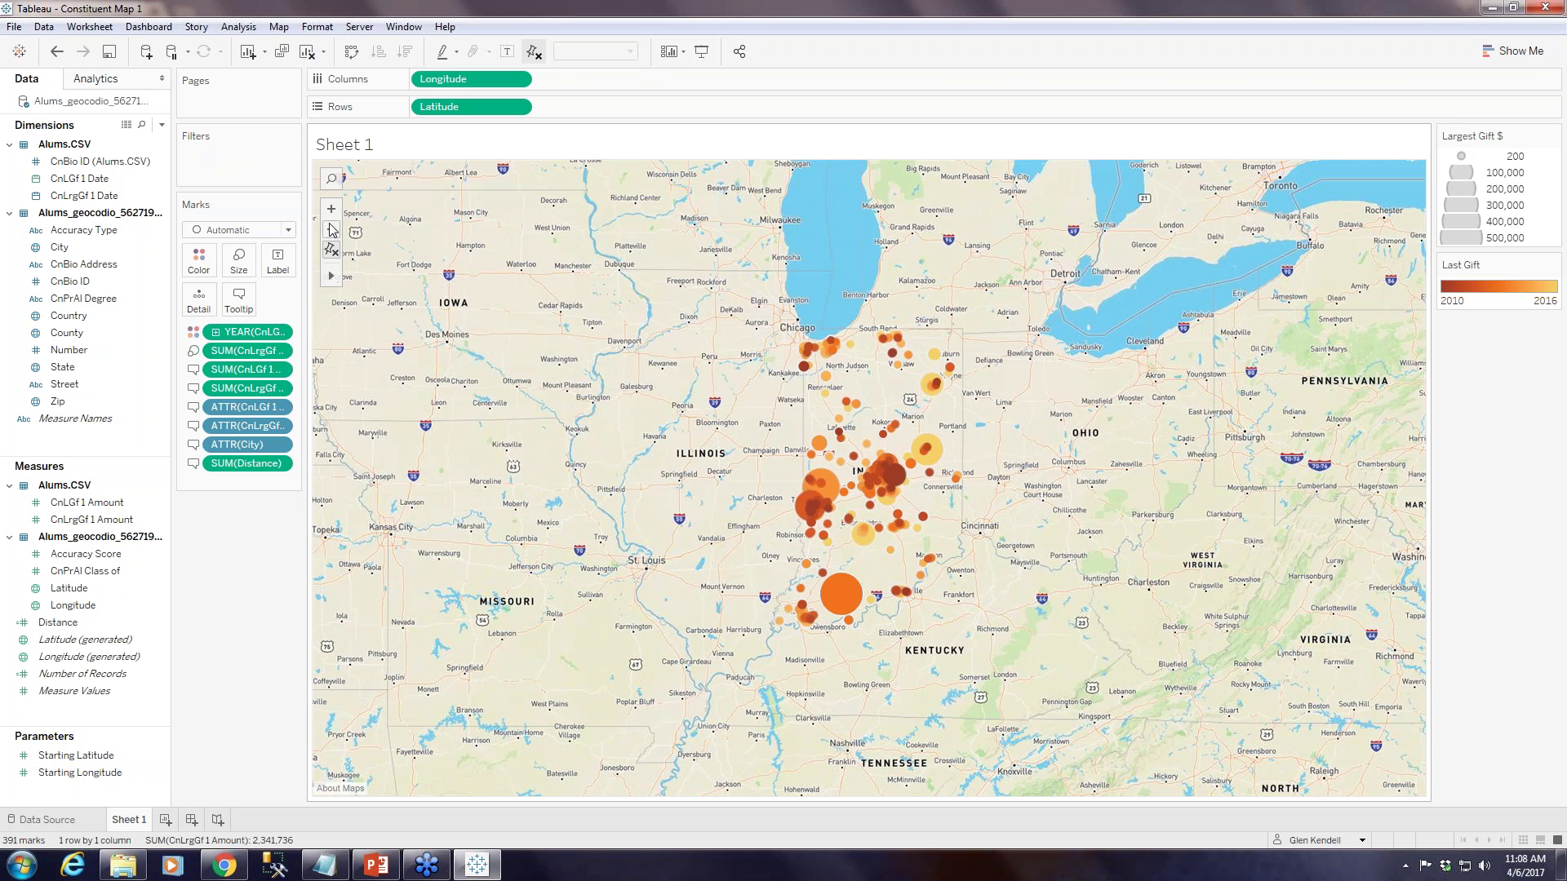
click(331, 211)
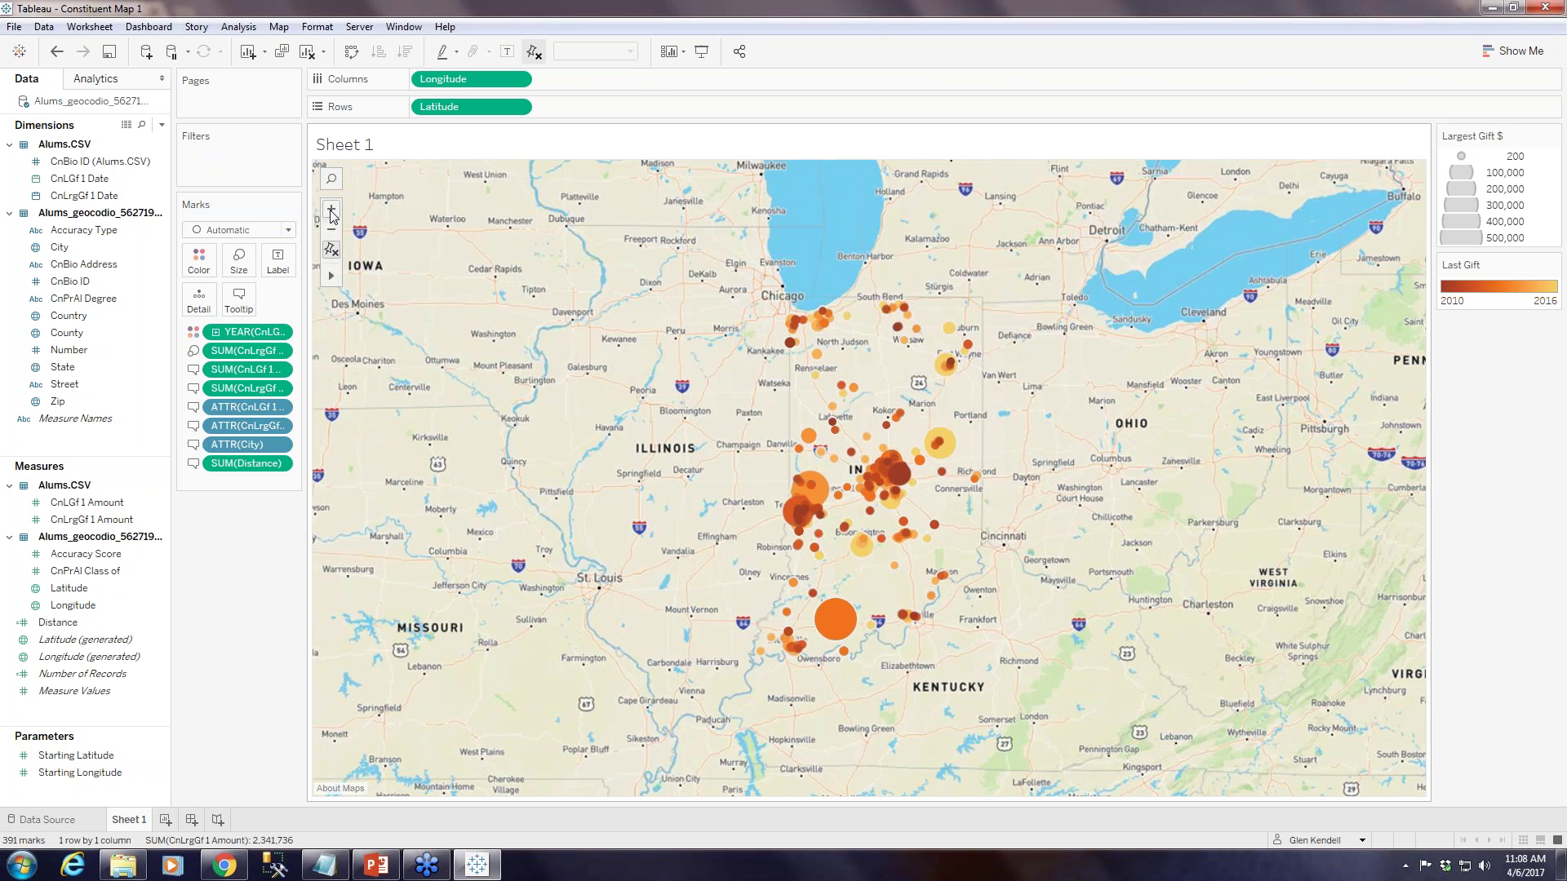
click(332, 211)
click(331, 211)
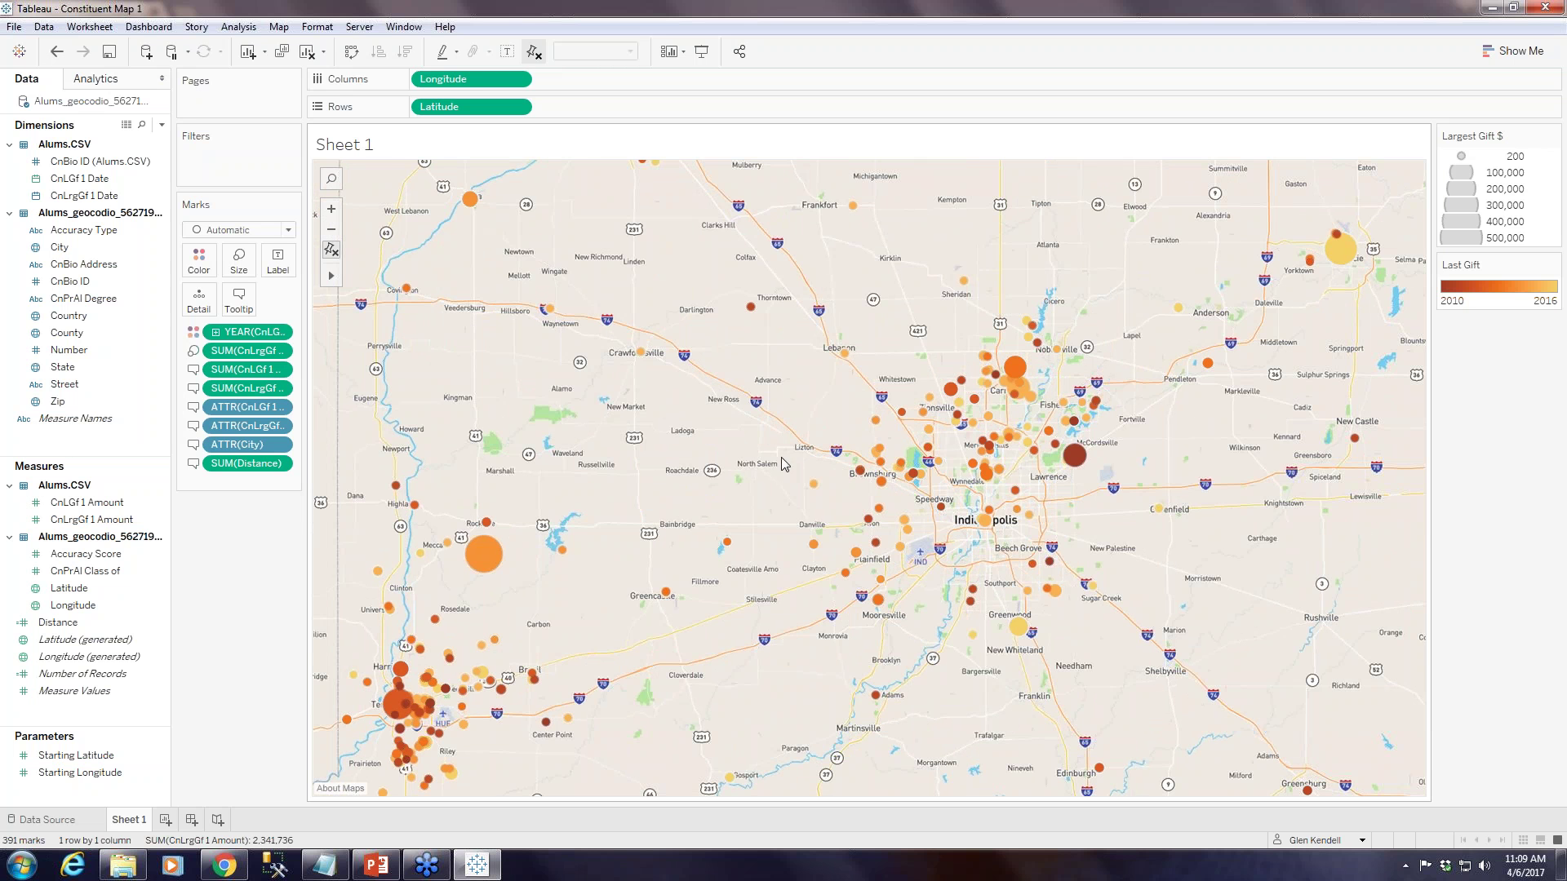
drag(774, 493, 557, 452)
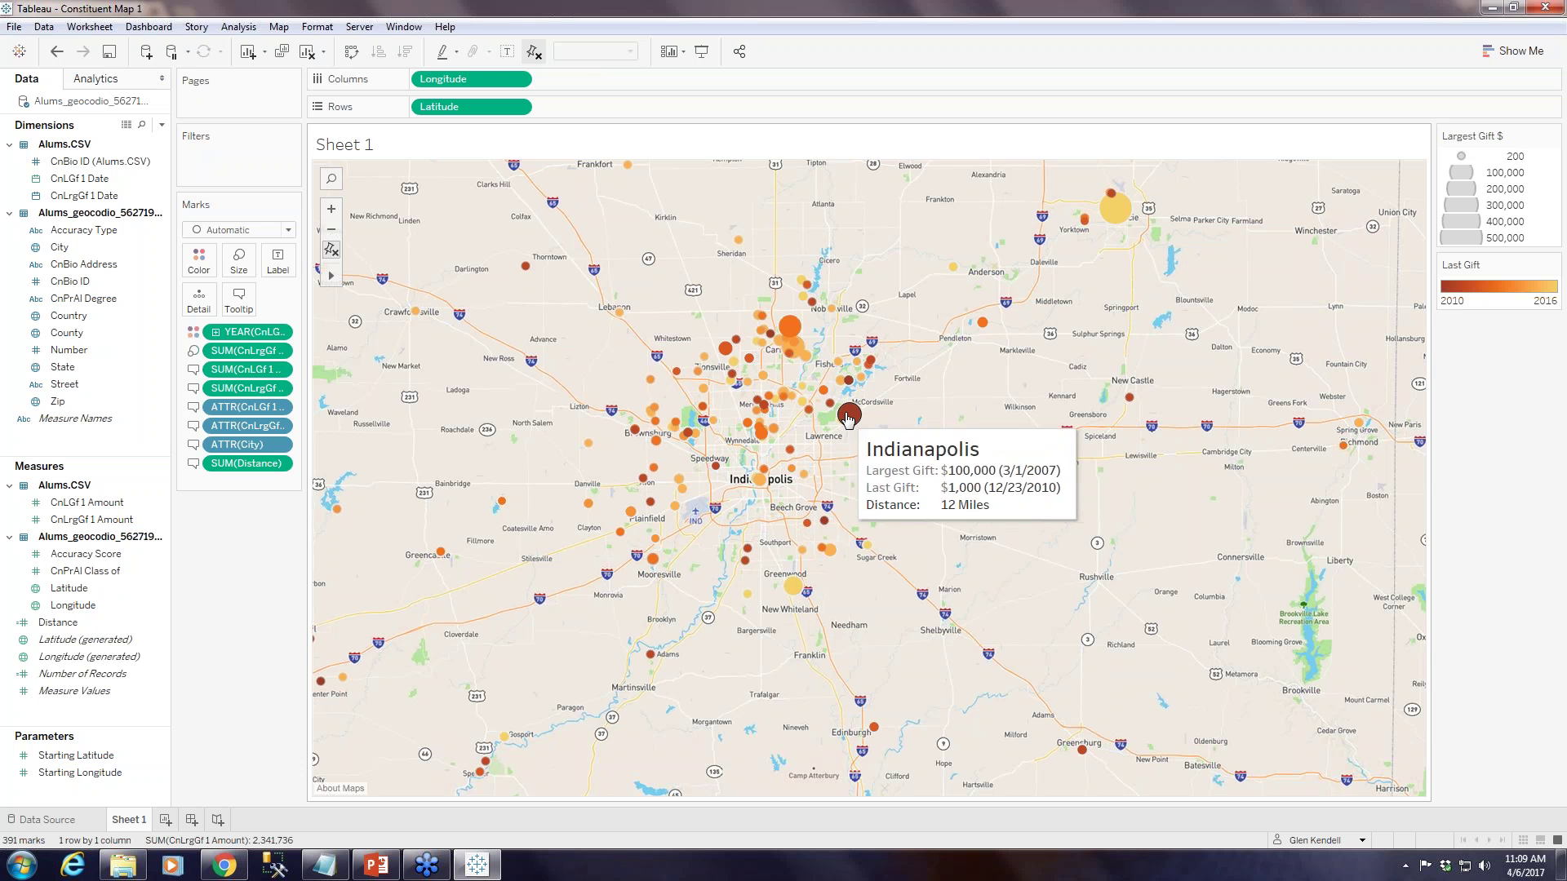
Switch to Chrome, open the Mapbox Outdoors default style and copy its integration URL for Tableau
click(224, 865)
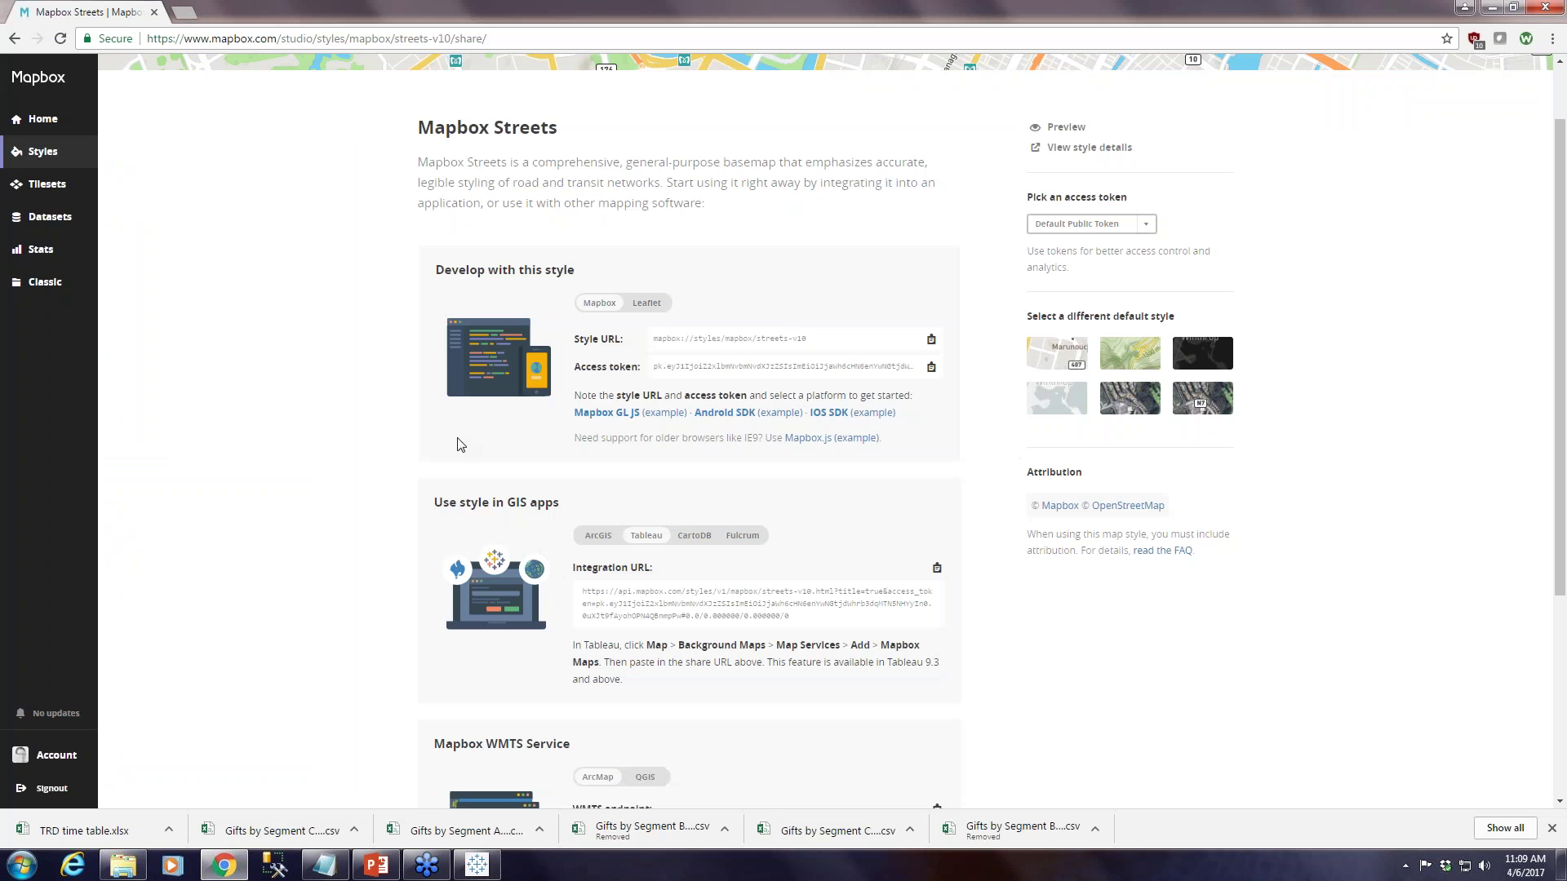
click(42, 152)
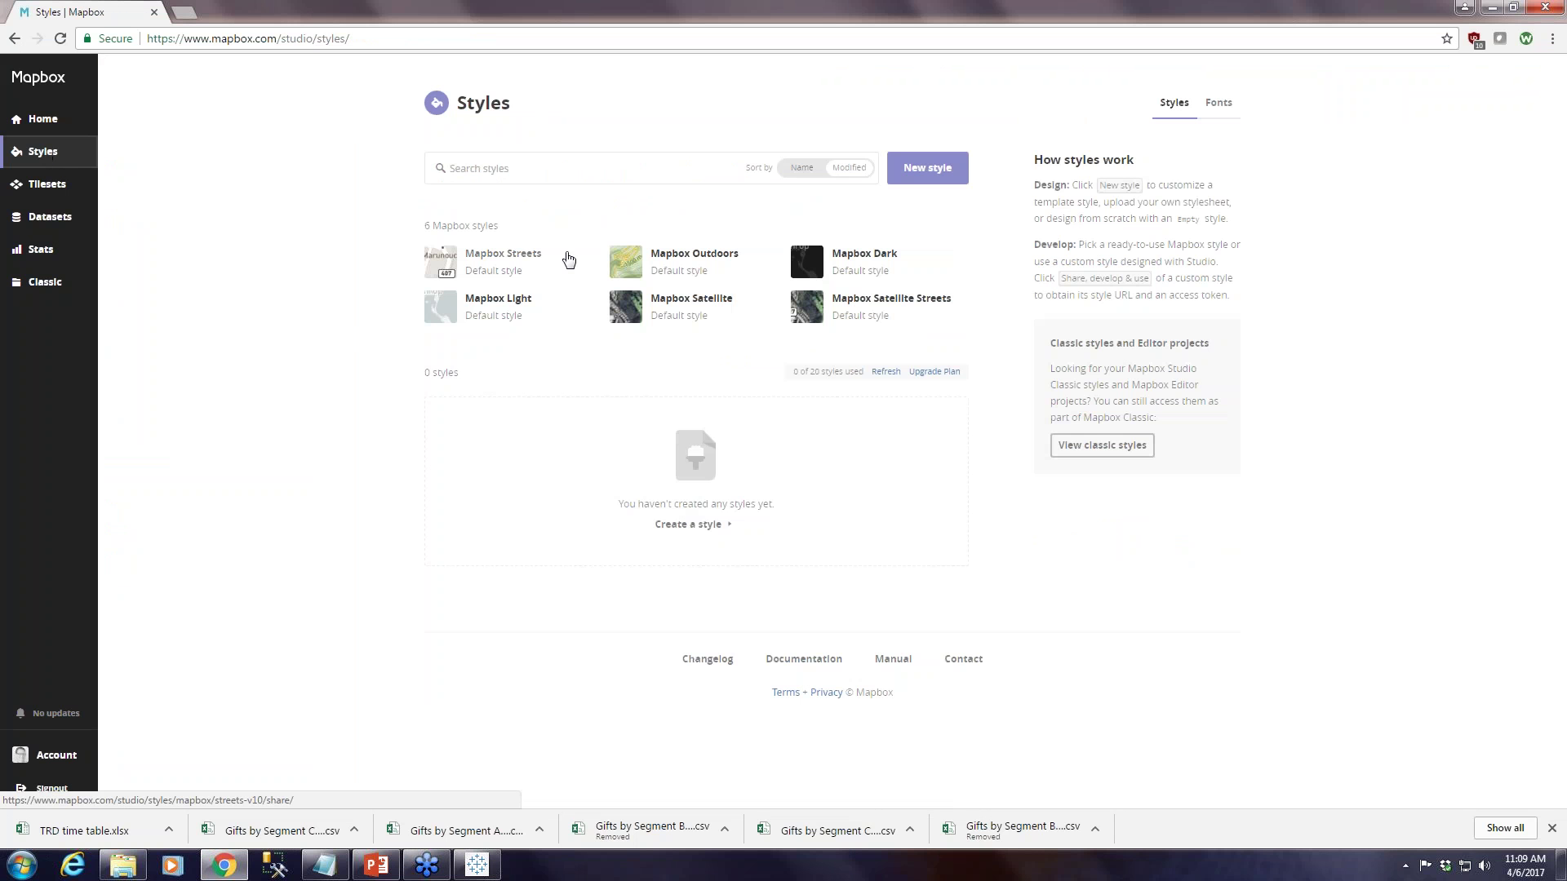
click(688, 260)
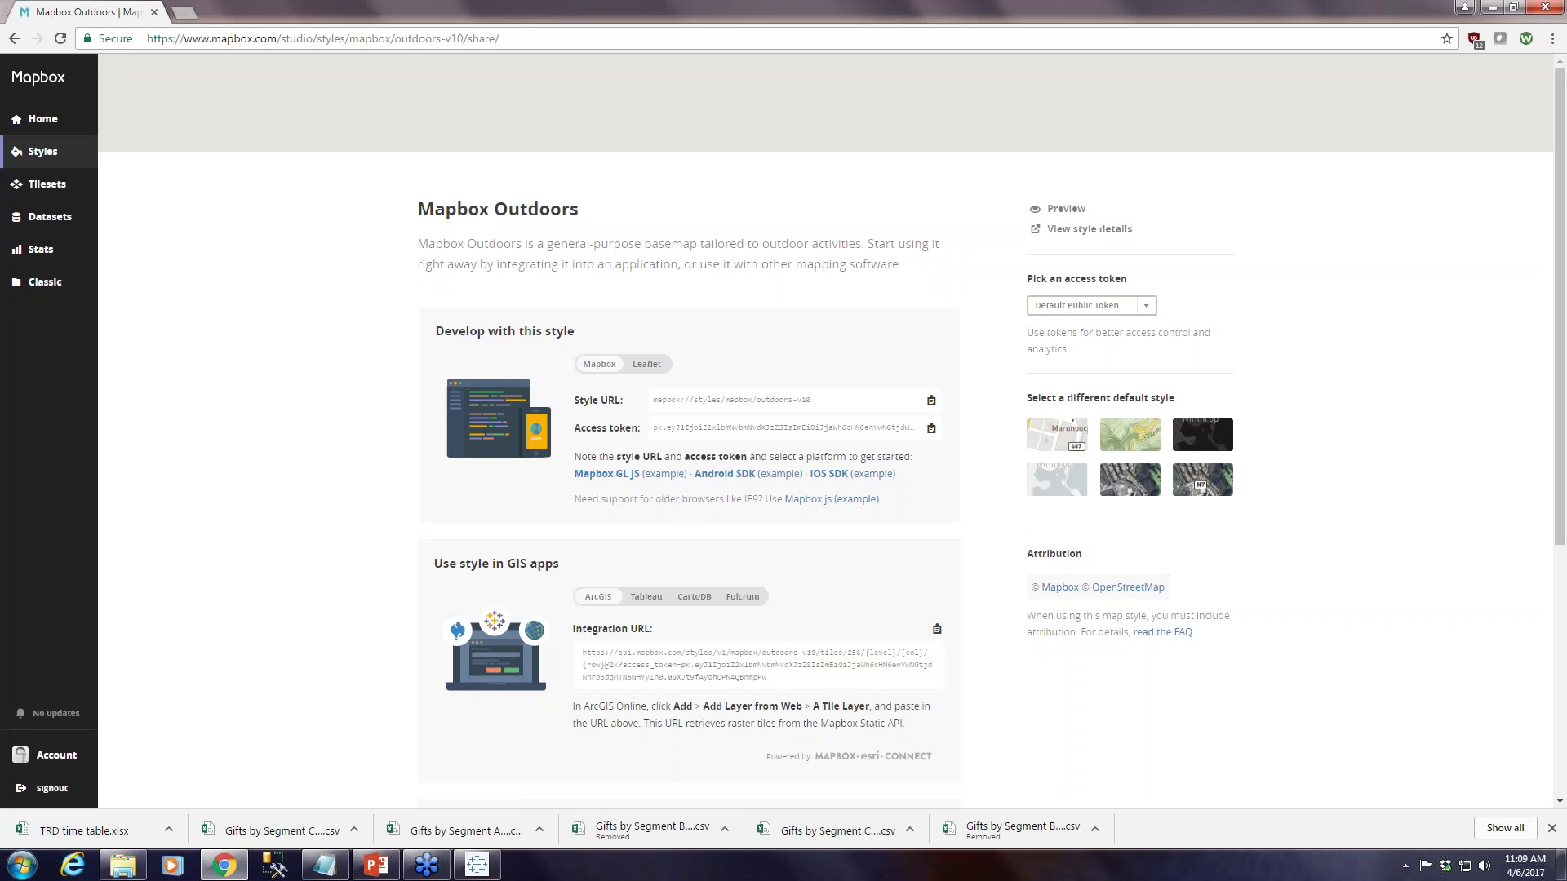
scroll(665, 644, down, 2)
click(646, 431)
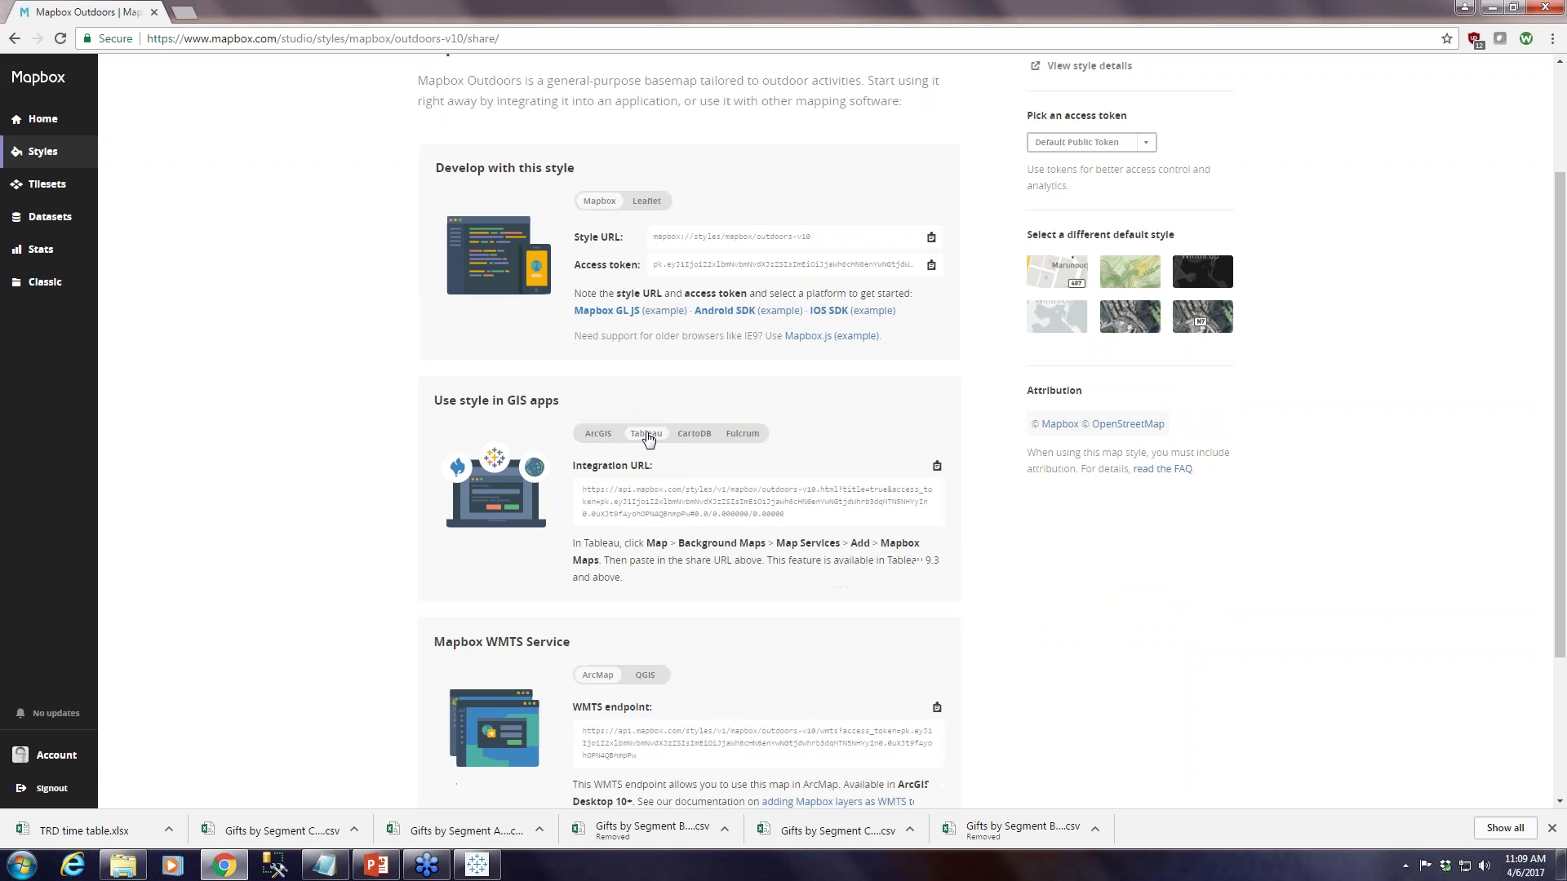
click(936, 466)
Switch to Tableau and add a Mapbox GL map service named Mapbox Outdoors, pasting the copied style URL that fills the API access token
click(476, 865)
click(278, 27)
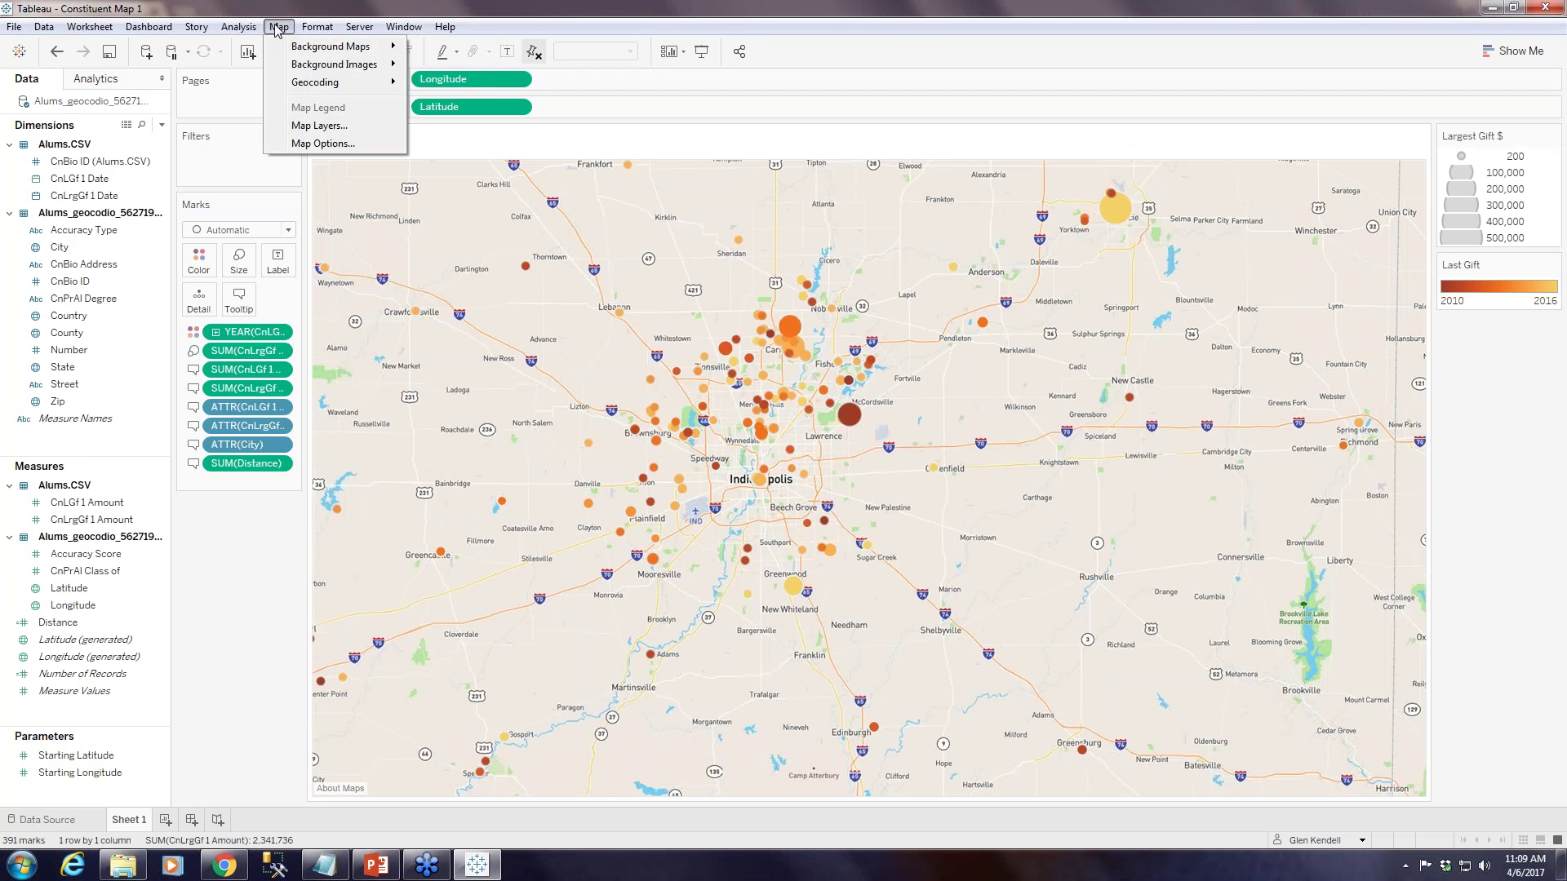
mouse_move(335, 46)
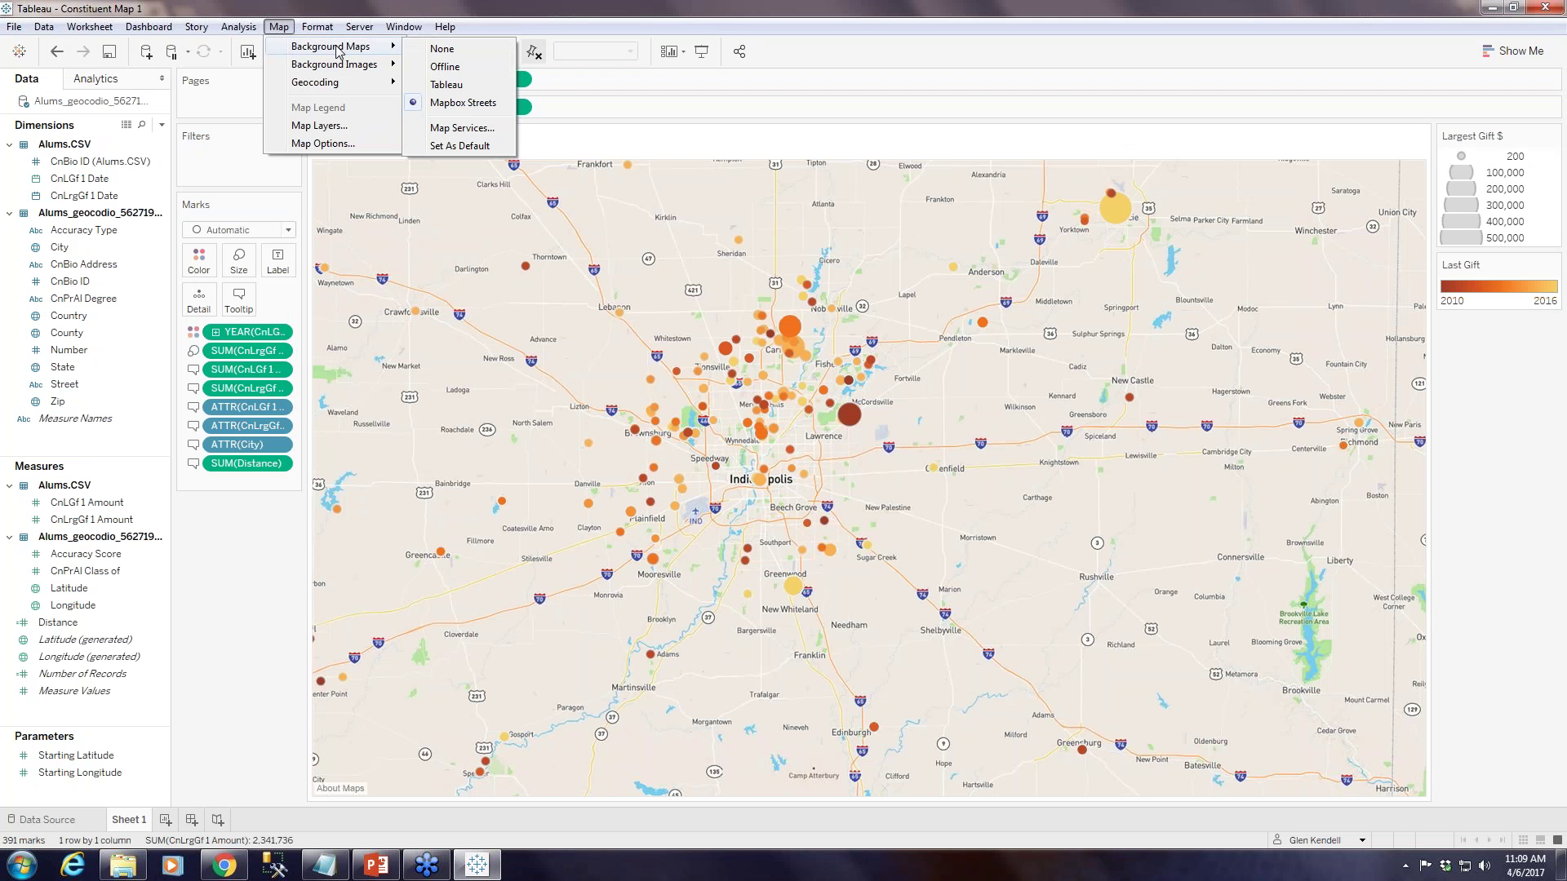
click(469, 138)
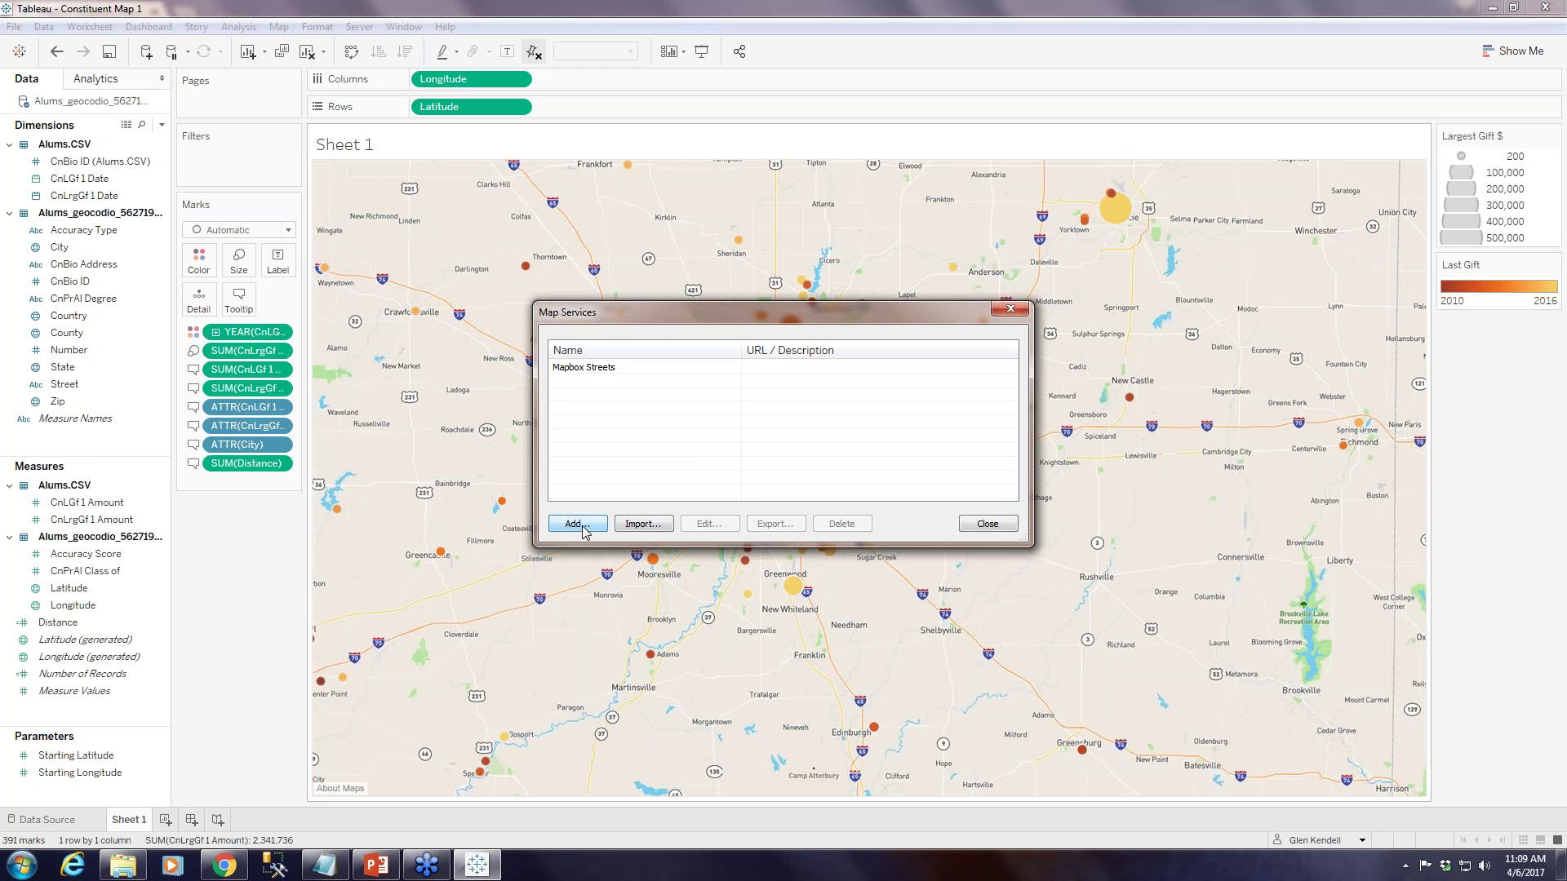
click(577, 523)
click(647, 544)
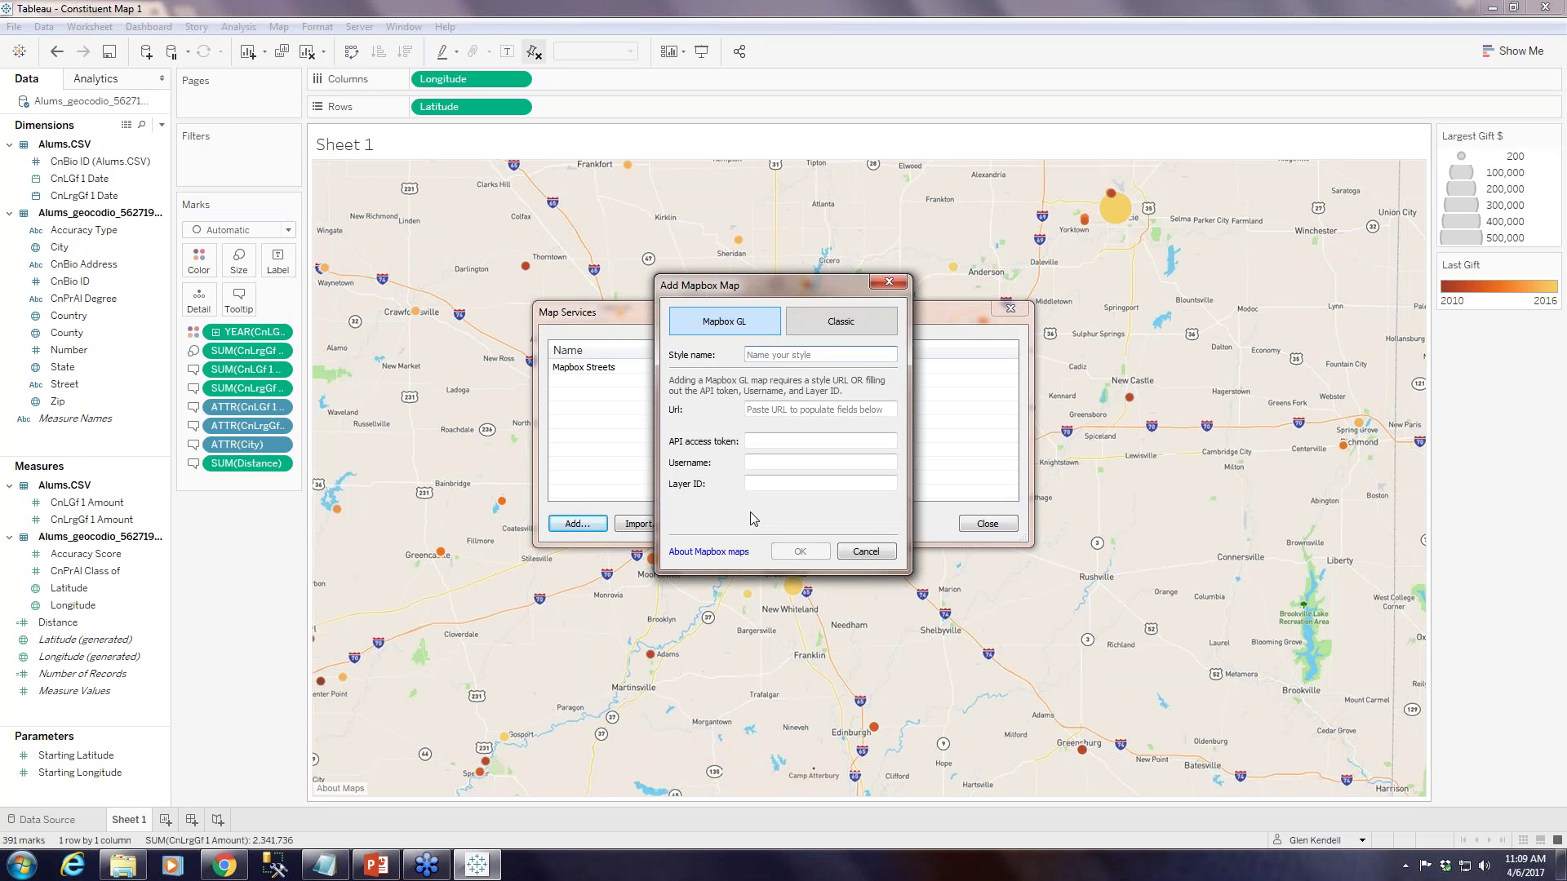
text(Mapbox Outdoors)
key(Tab)
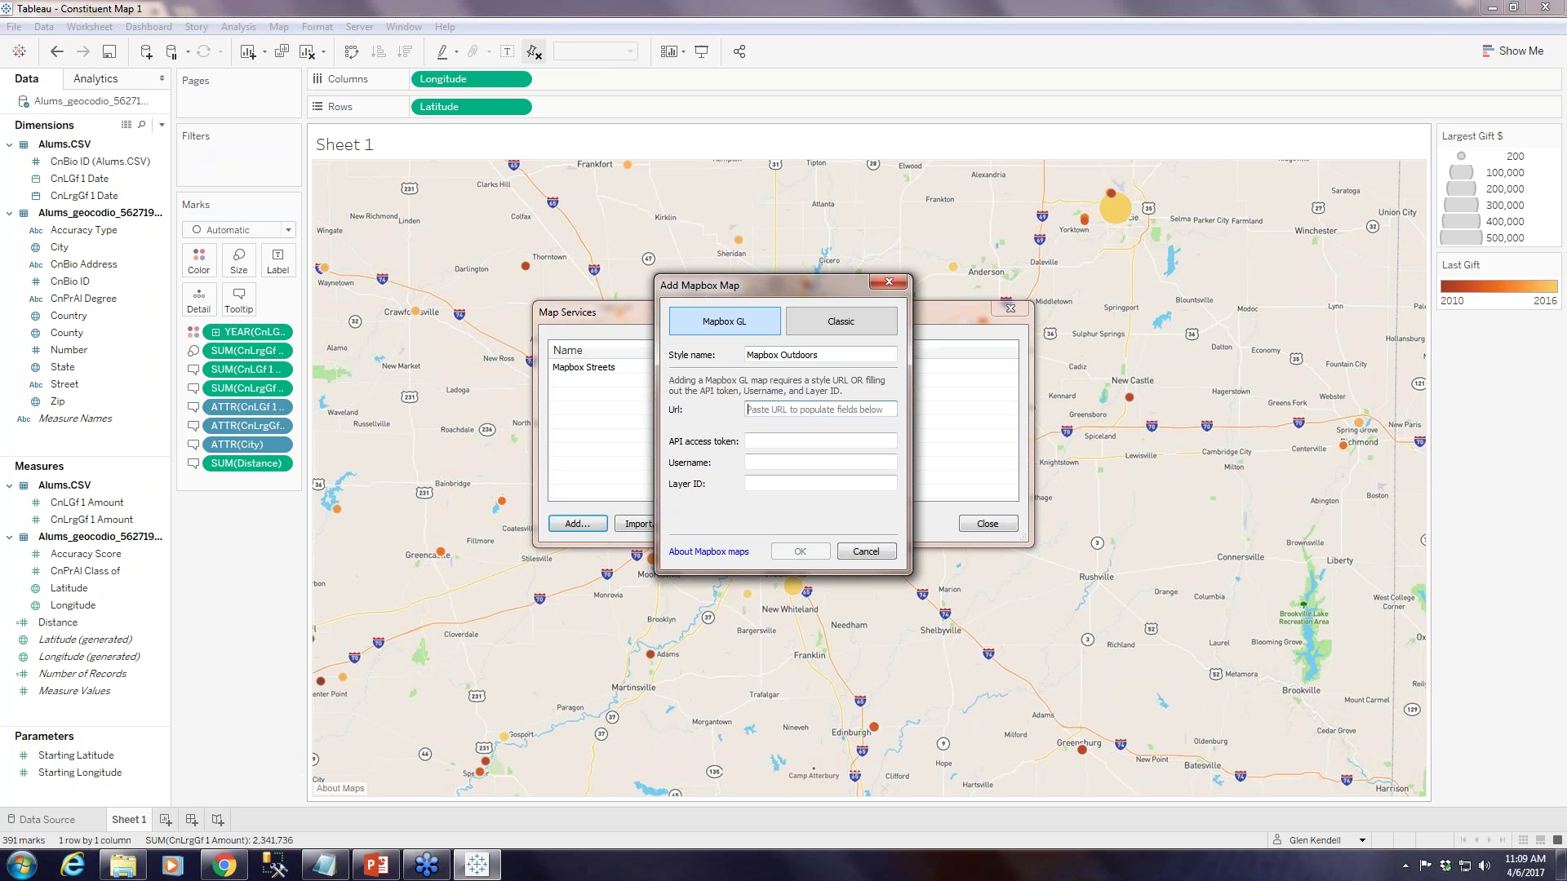
key(ctrl+v)
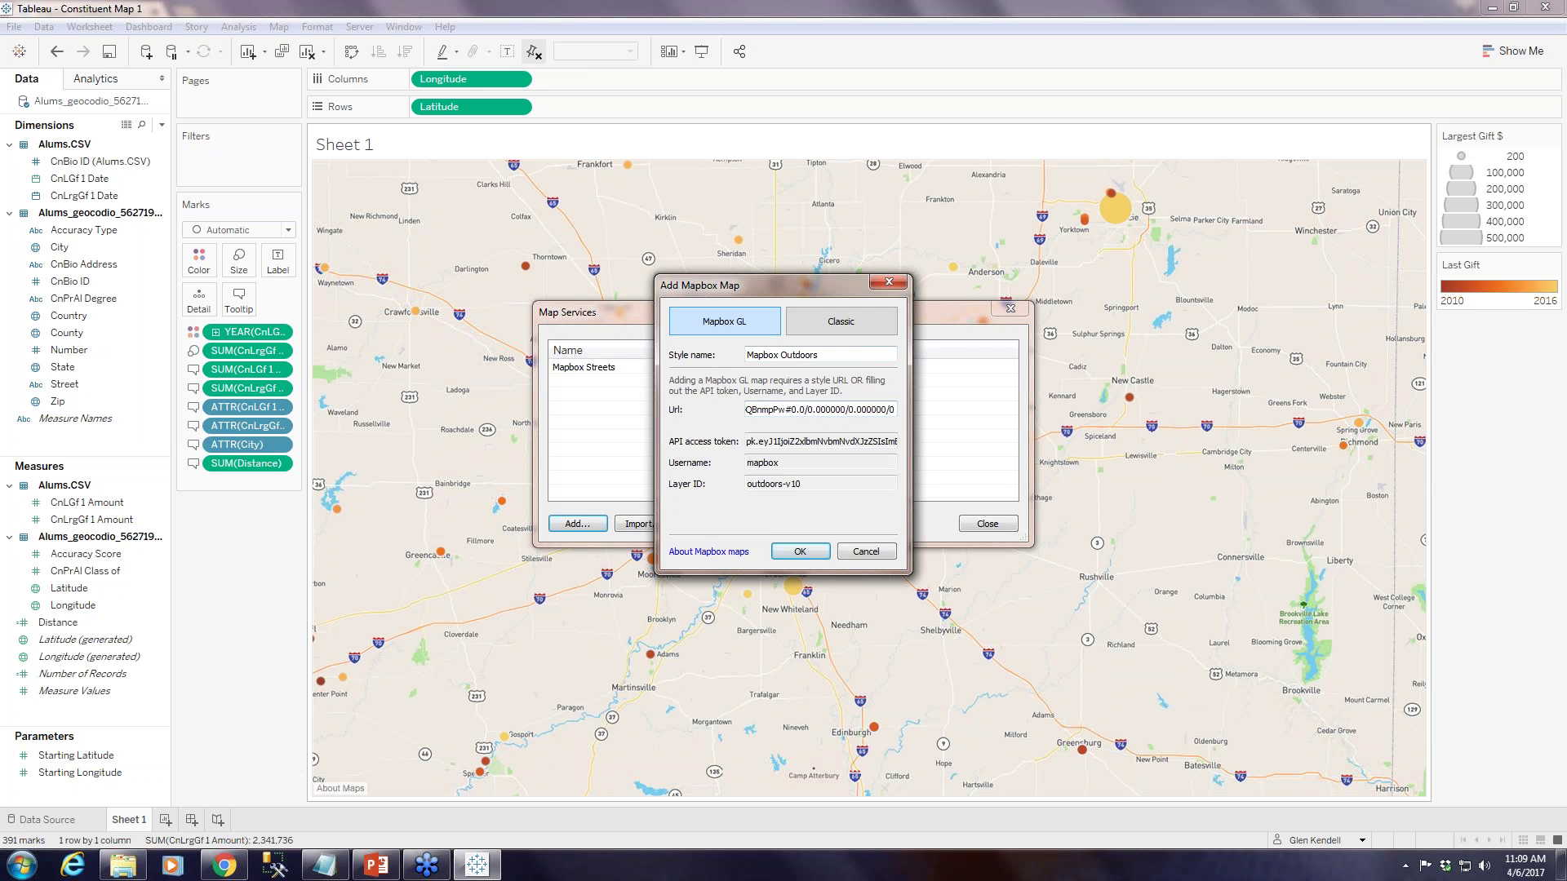
click(808, 555)
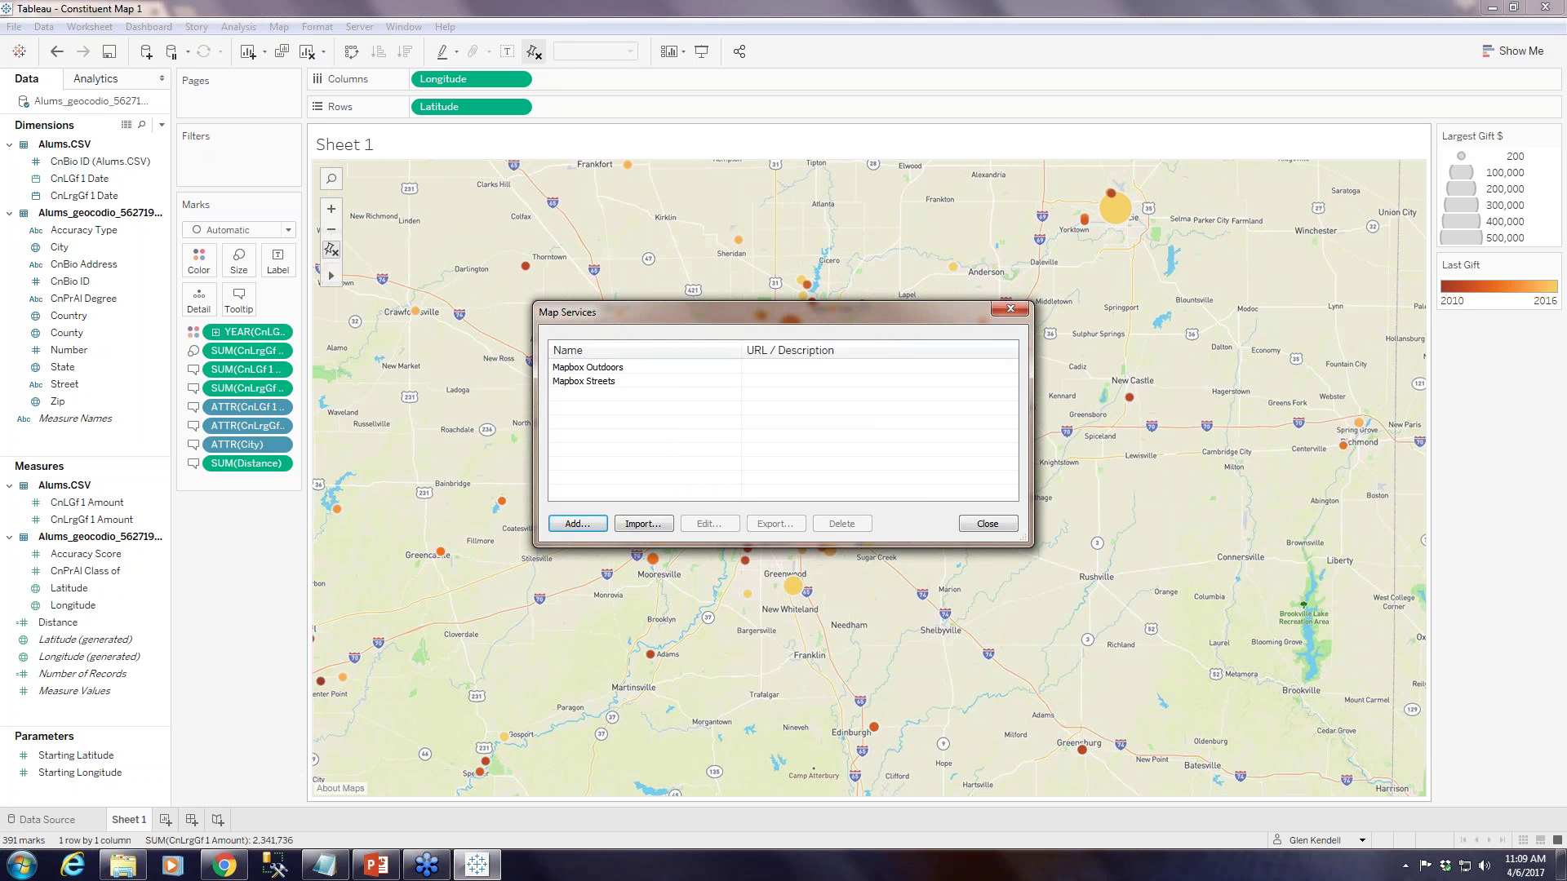
click(988, 524)
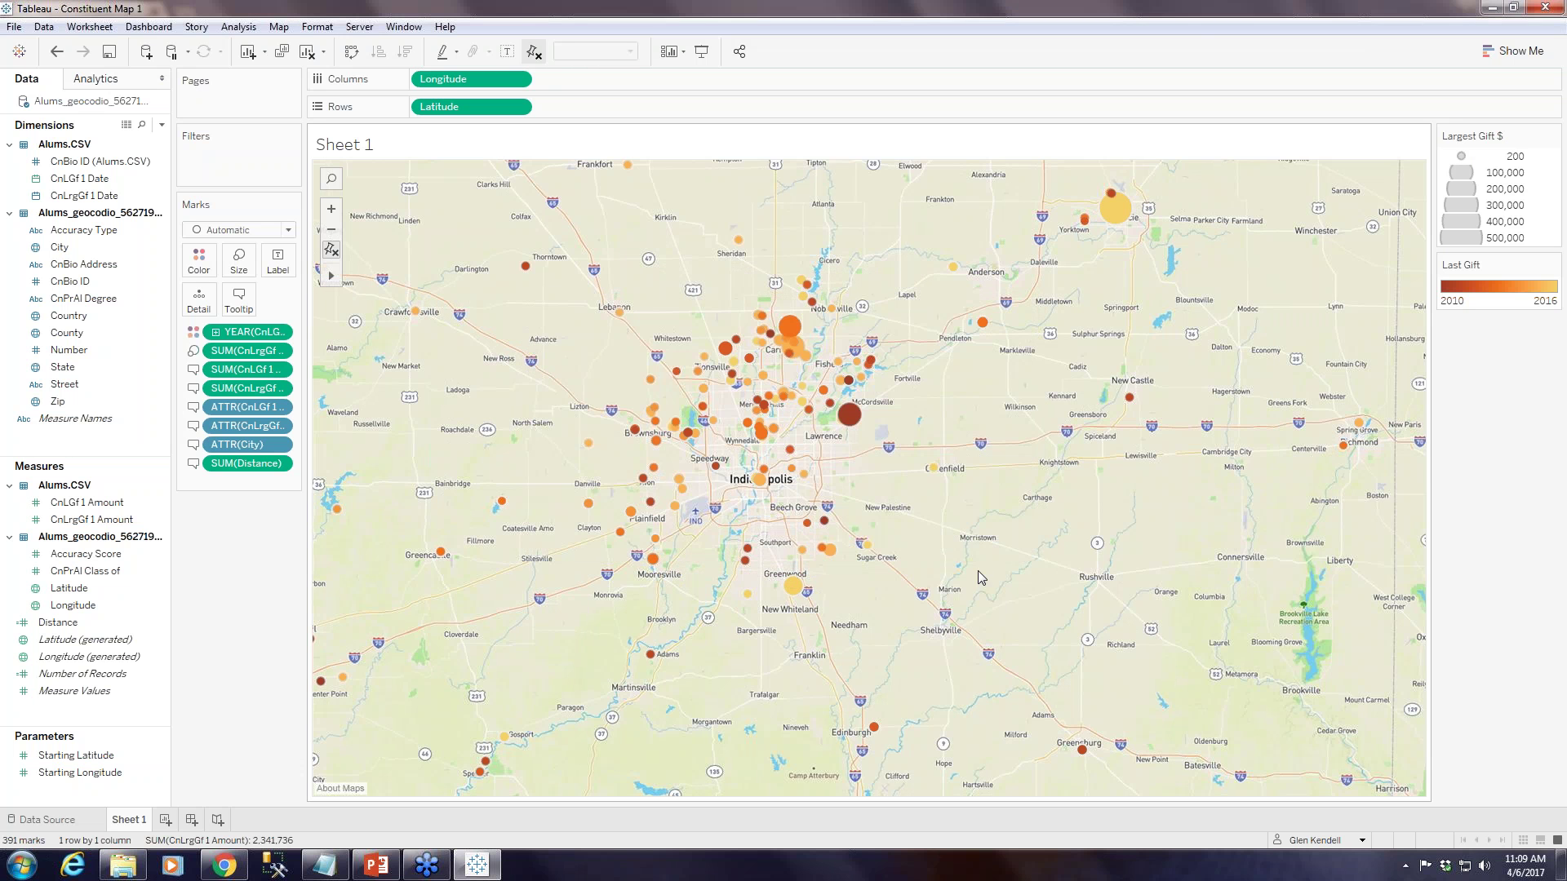
click(332, 212)
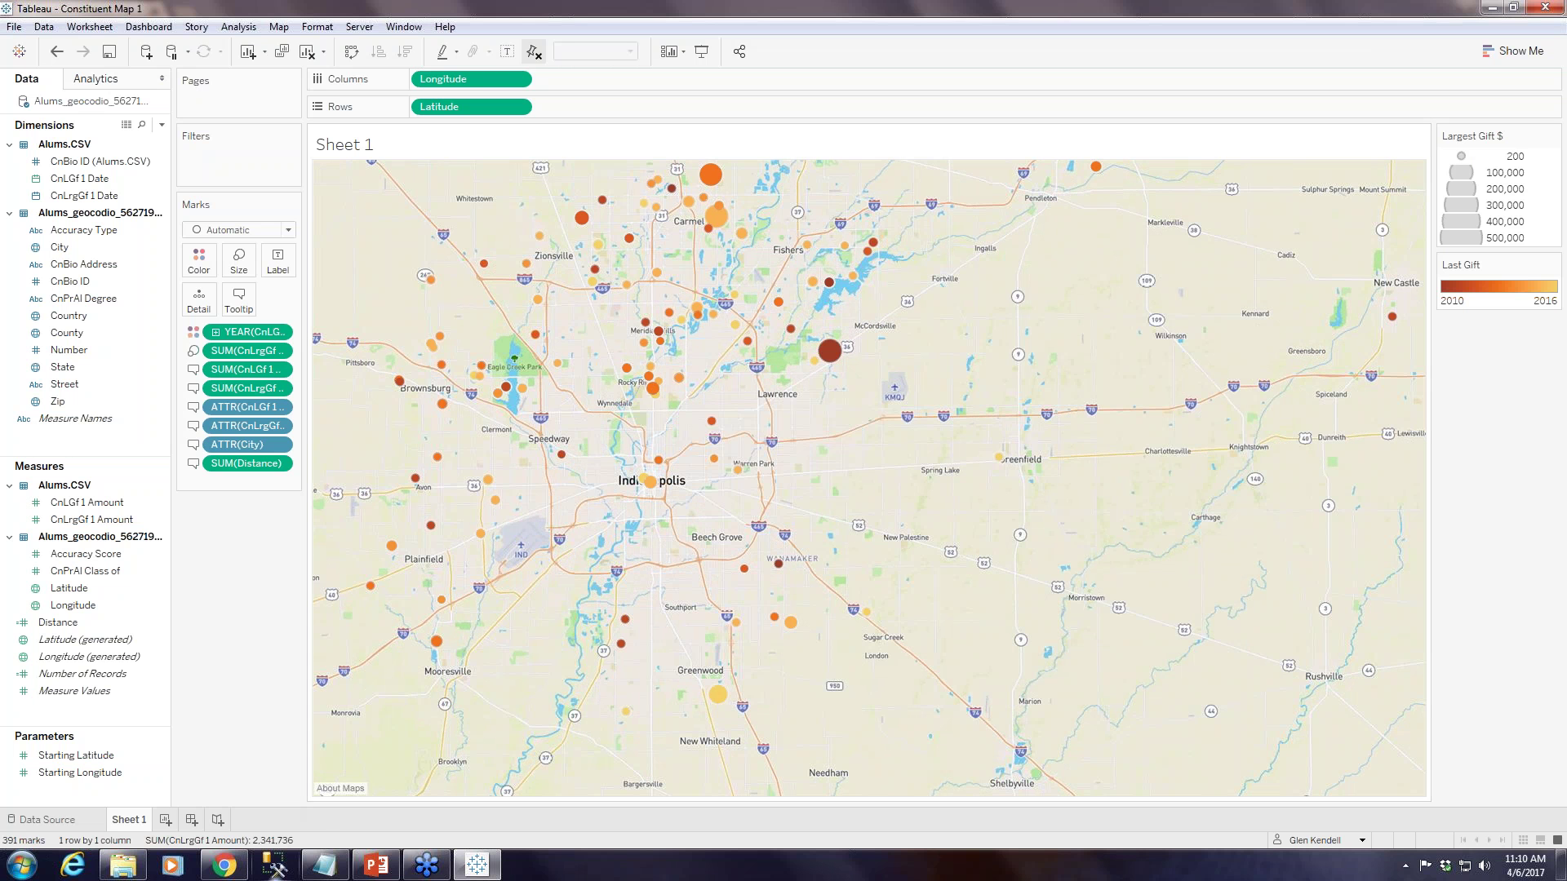
Switch to Chrome, open the Mapbox Dark default style and copy its integration URL for Tableau
mouse_move(238, 870)
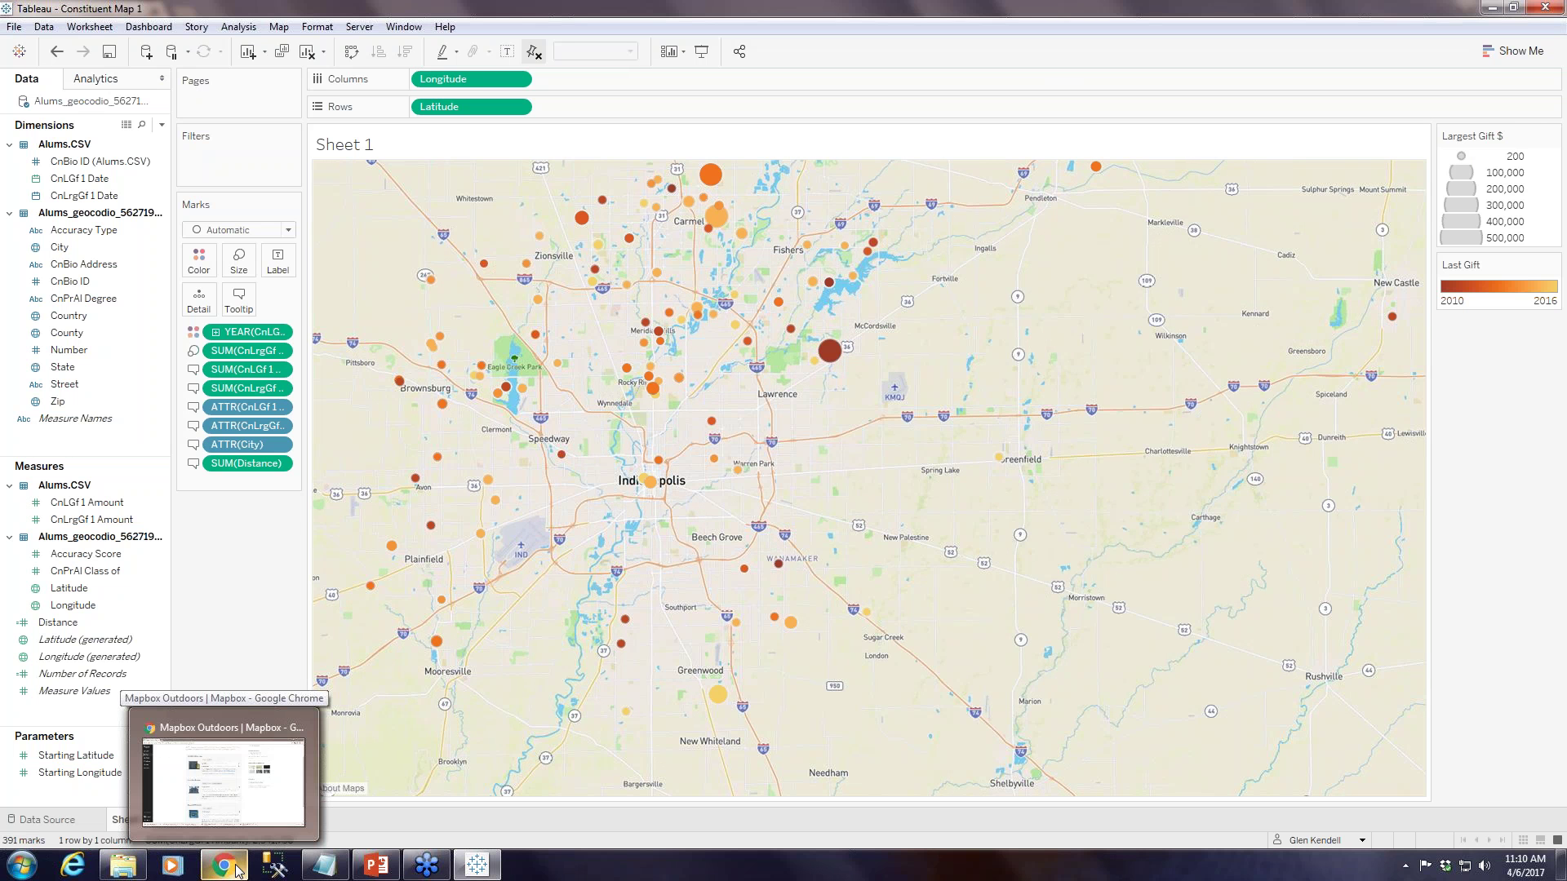
click(235, 870)
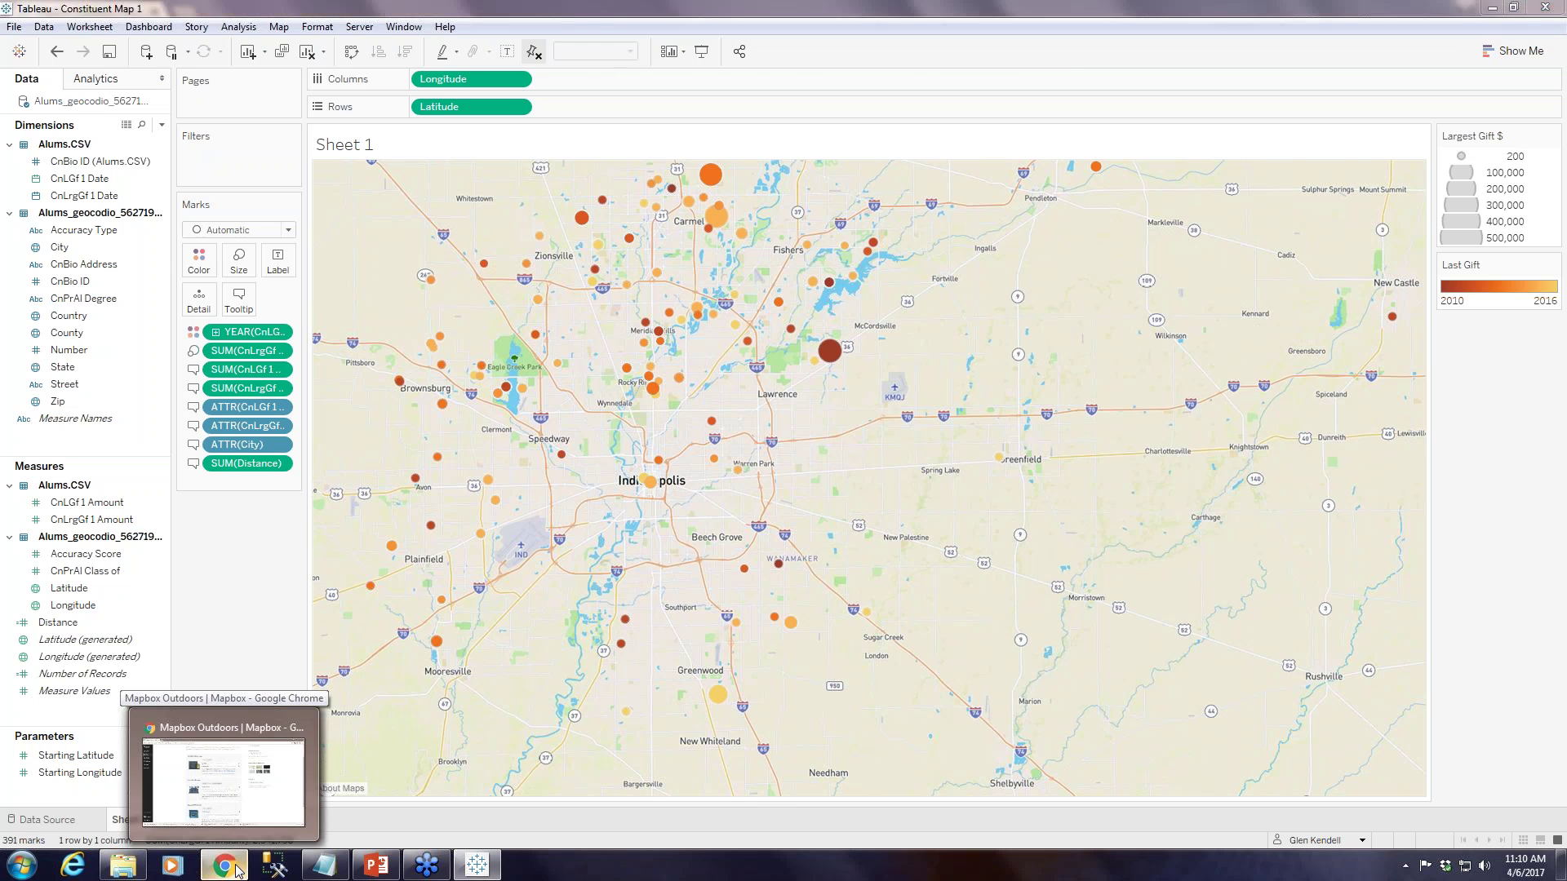
click(39, 151)
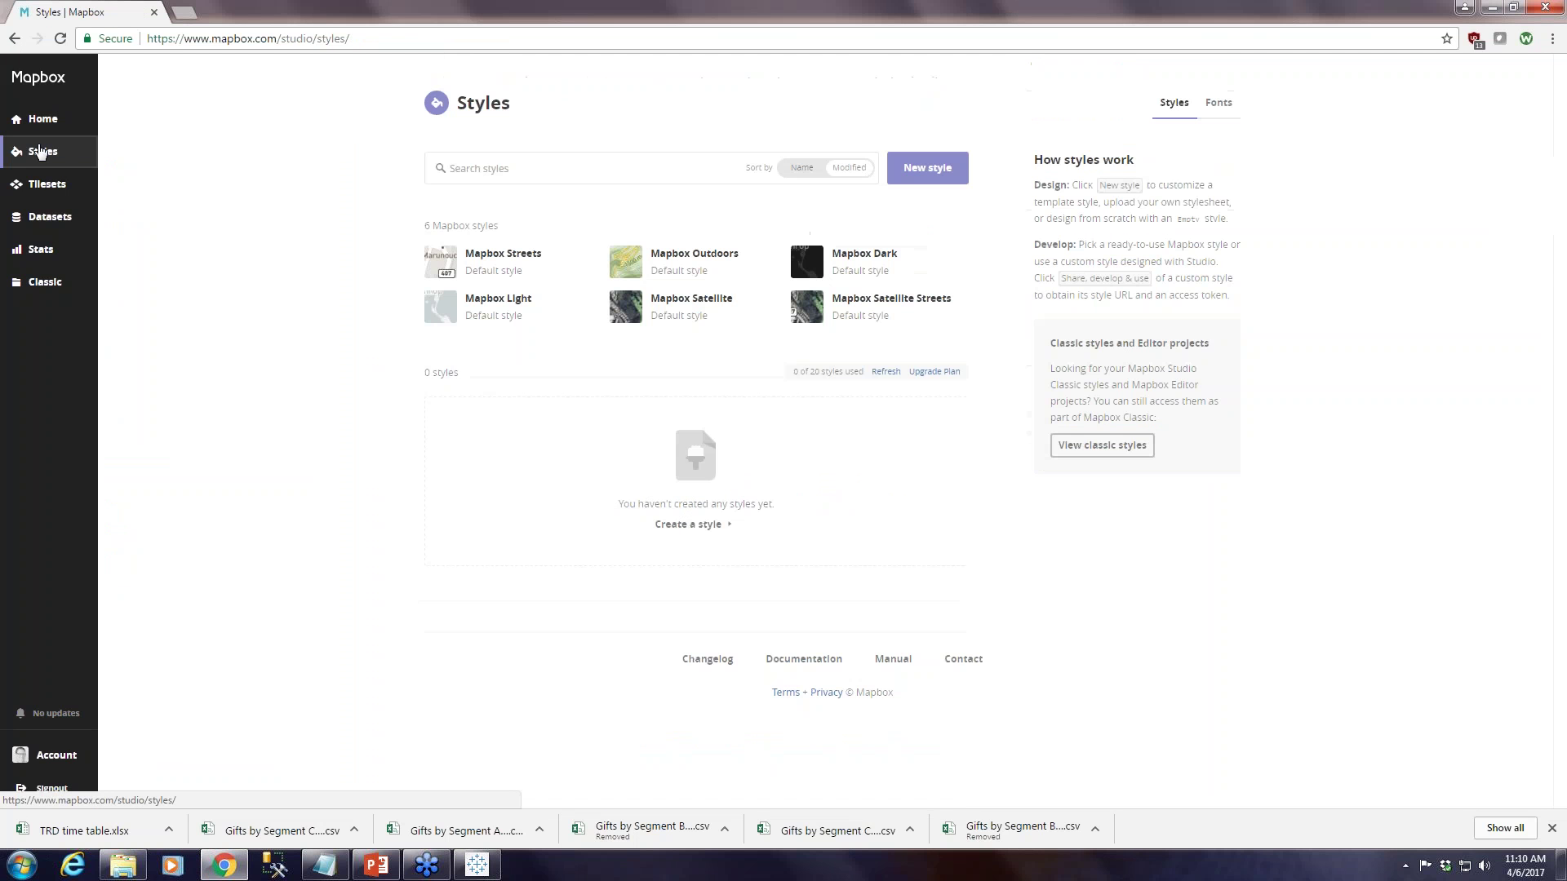
click(881, 265)
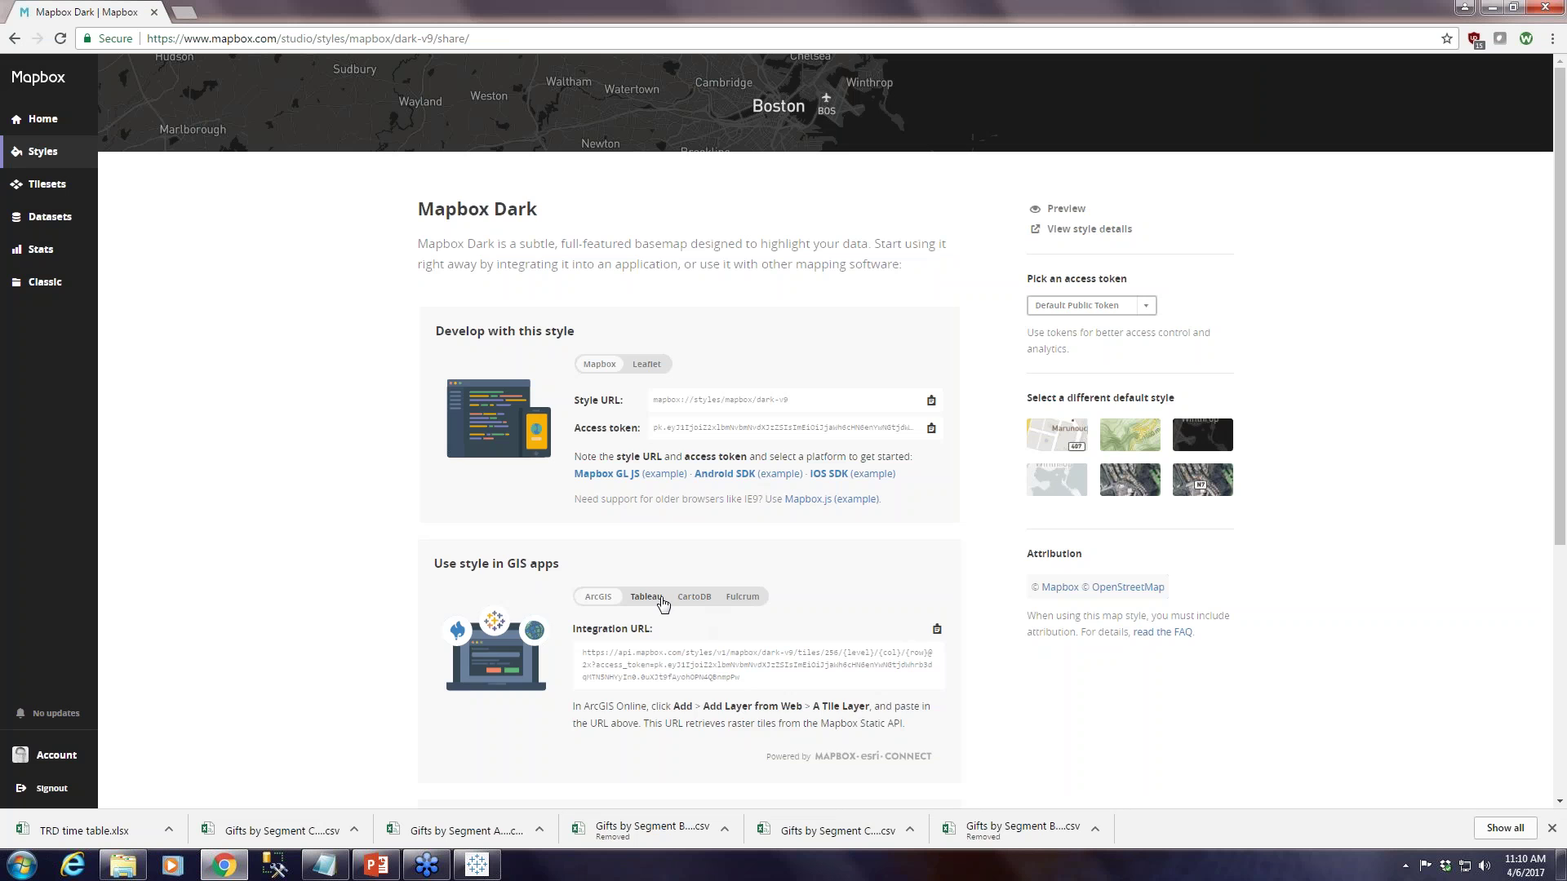
click(647, 596)
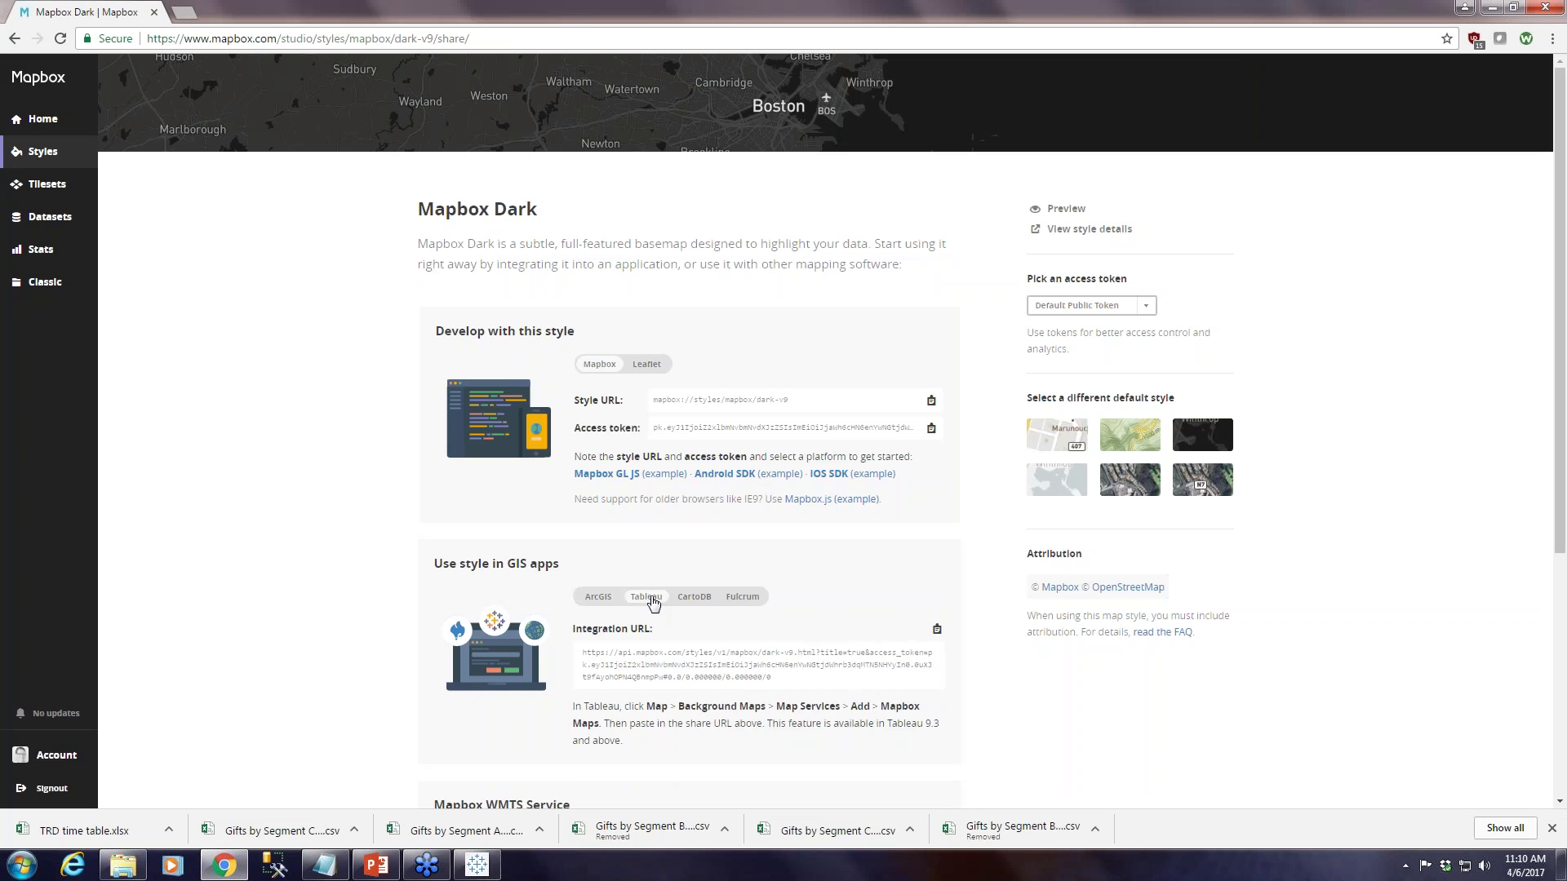
scroll(689, 629, down, 2)
click(937, 467)
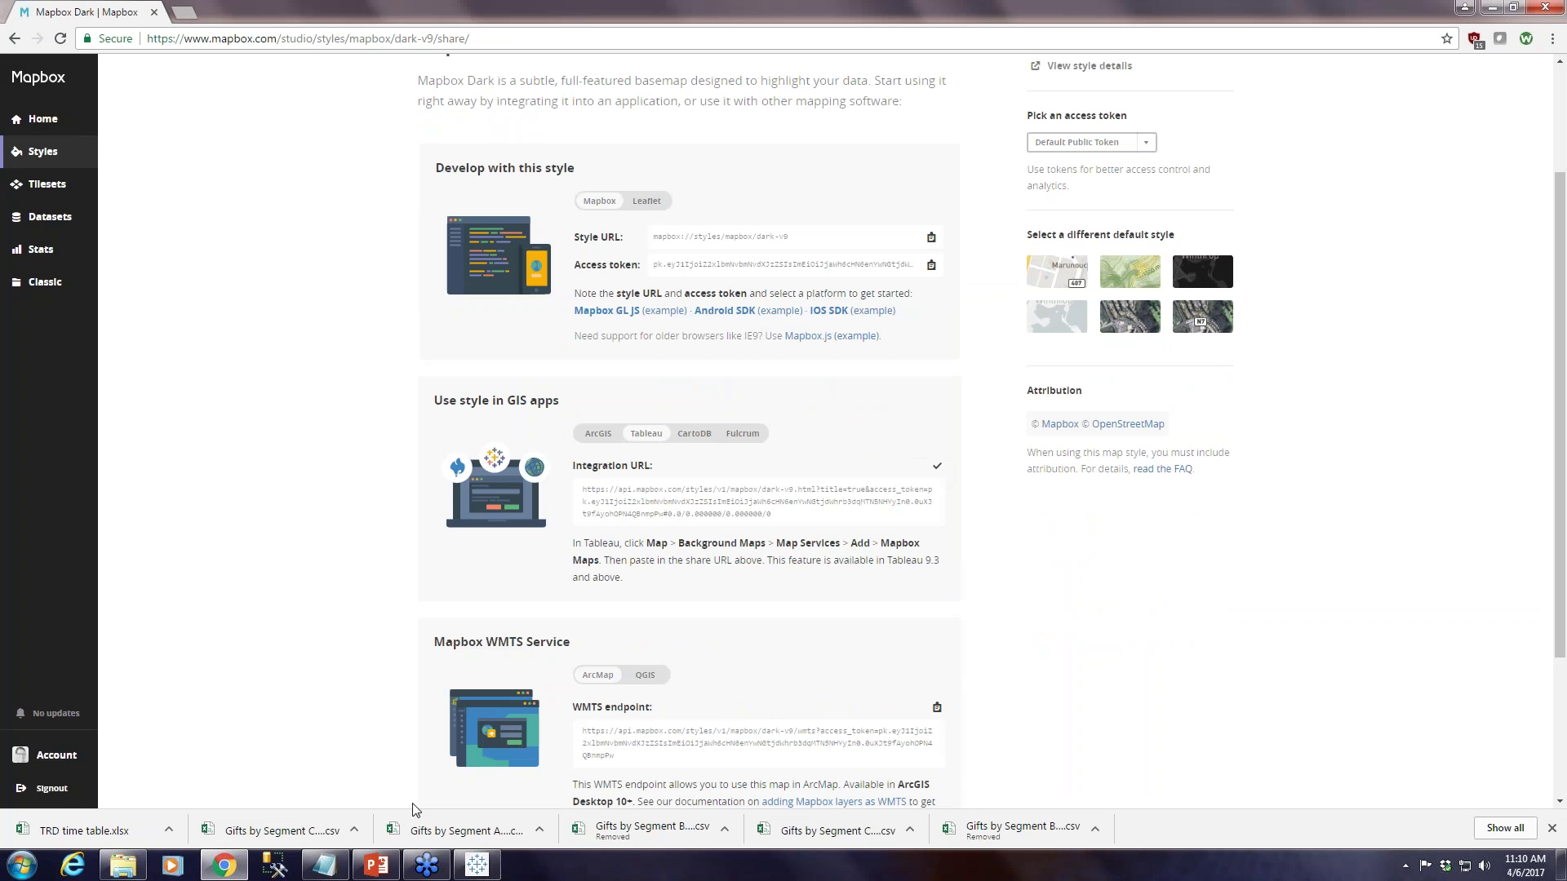
Switch to Tableau and add a Mapbox GL map service named Mapbox Dark, pasting the copied style URL that fills the API access token
click(476, 865)
click(279, 27)
mouse_move(343, 46)
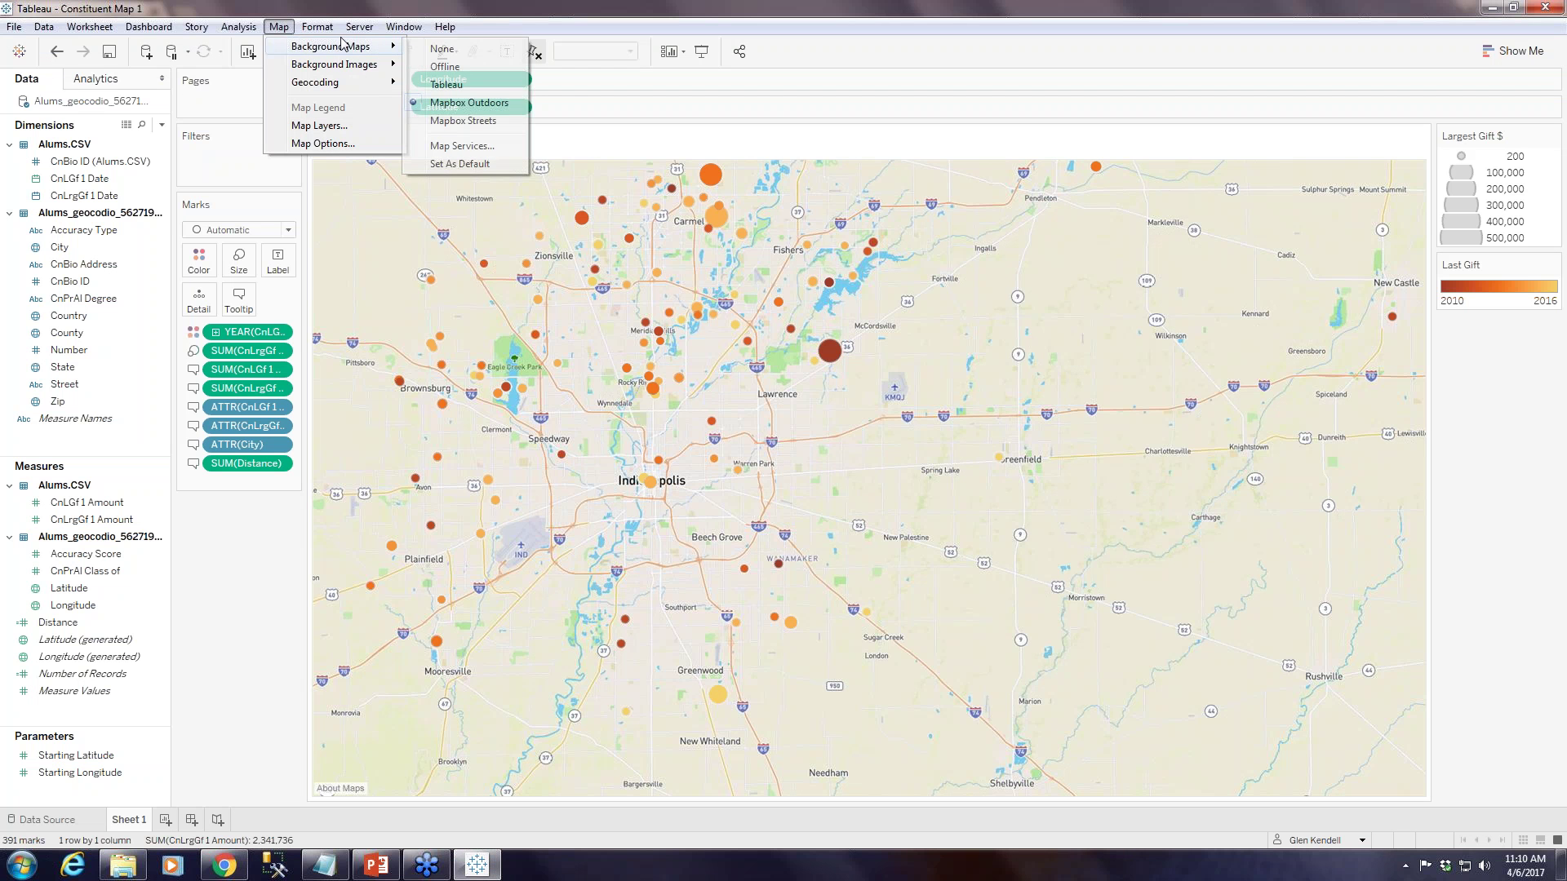
click(458, 146)
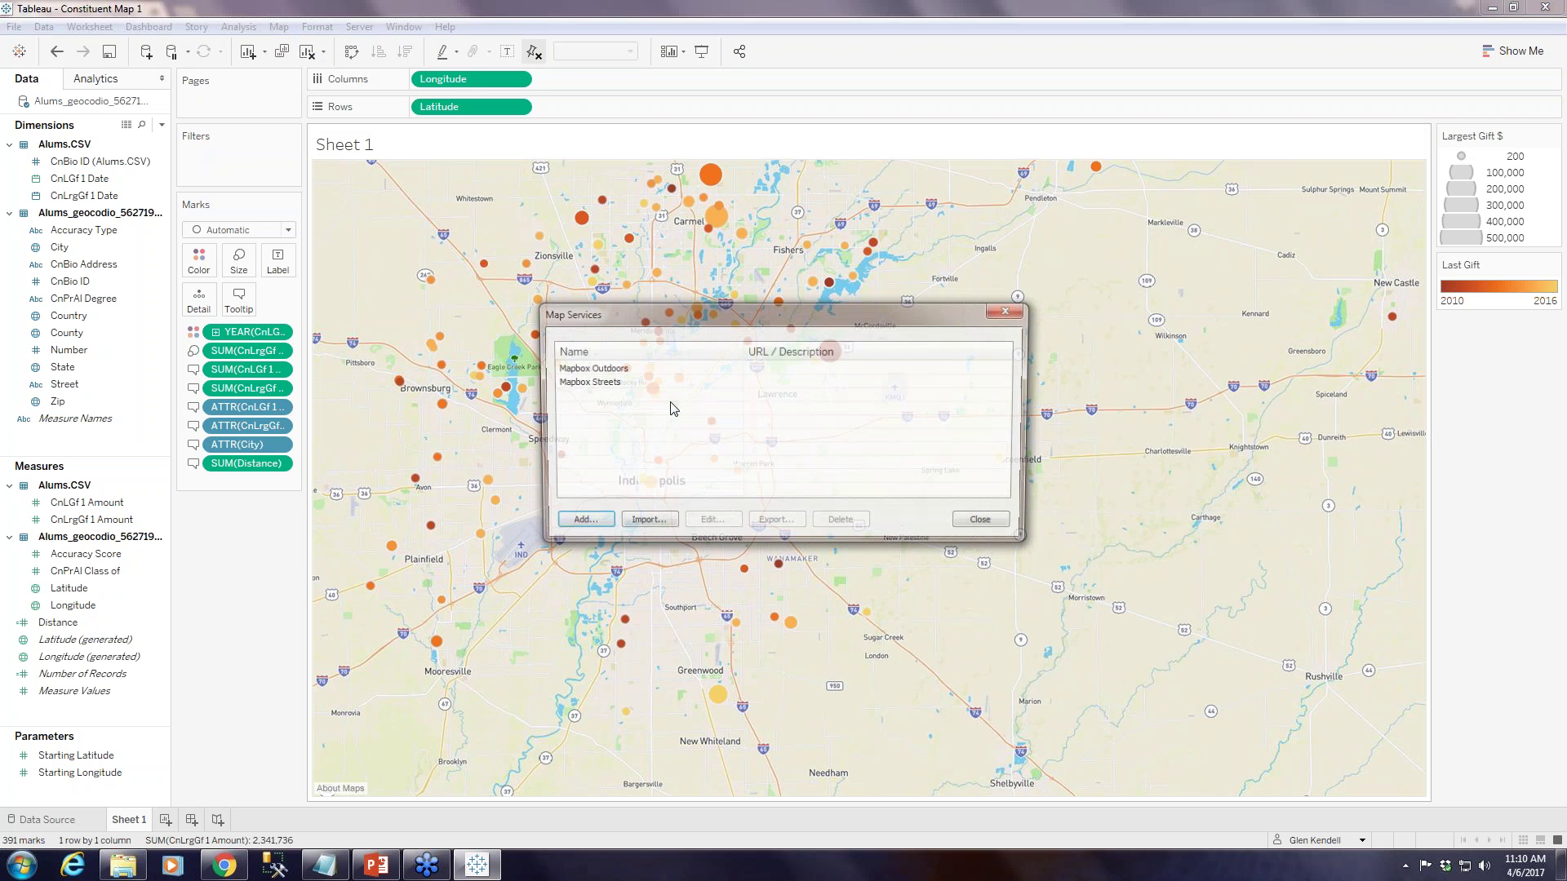
click(593, 525)
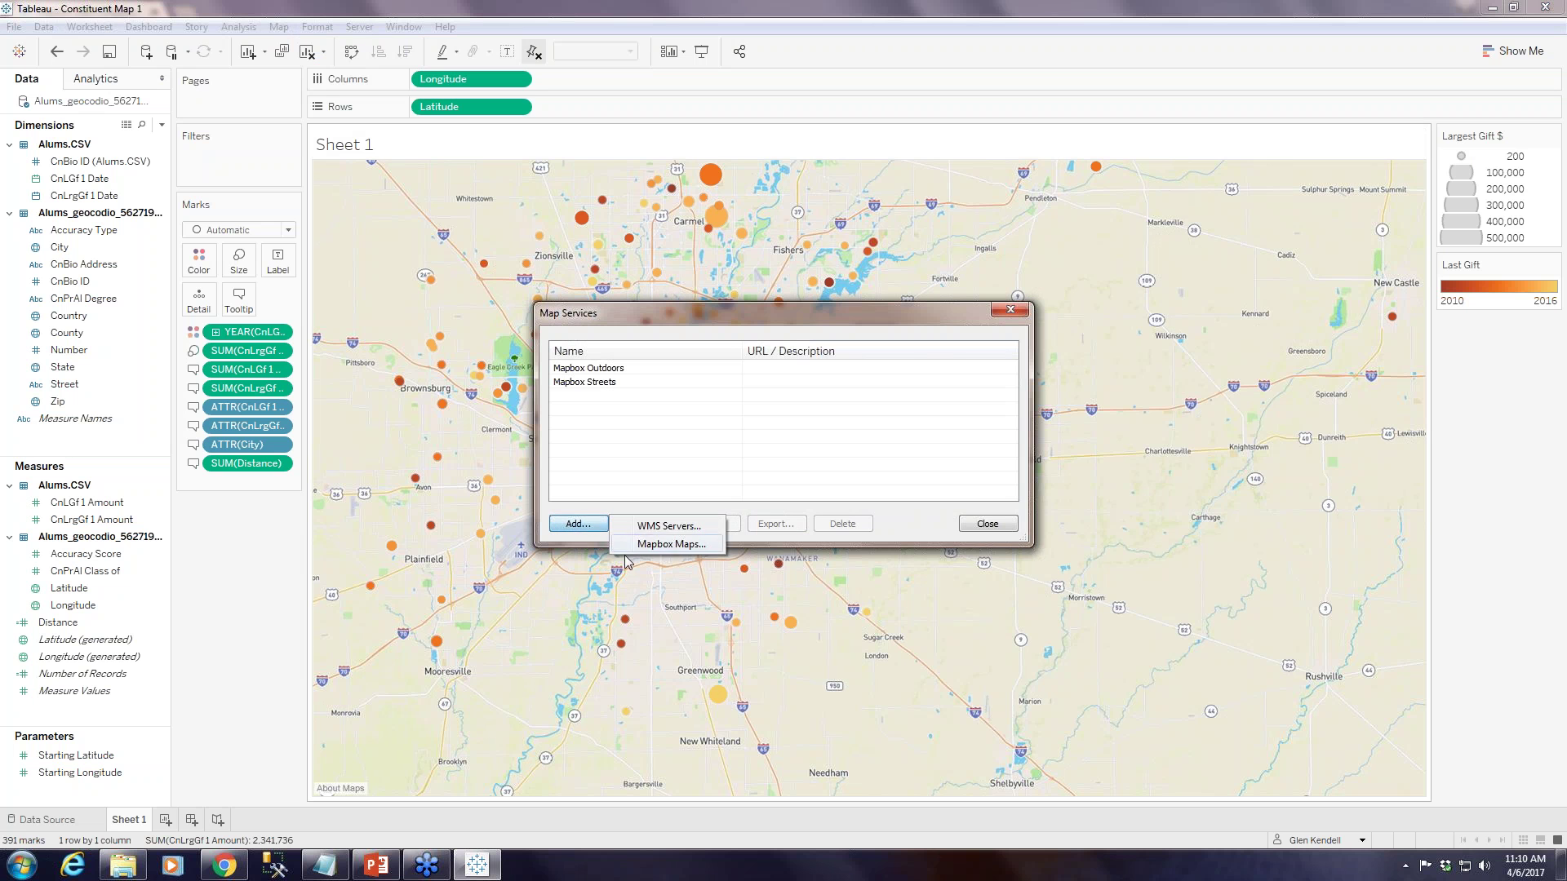
click(666, 544)
click(795, 355)
text(Mapbox Dark)
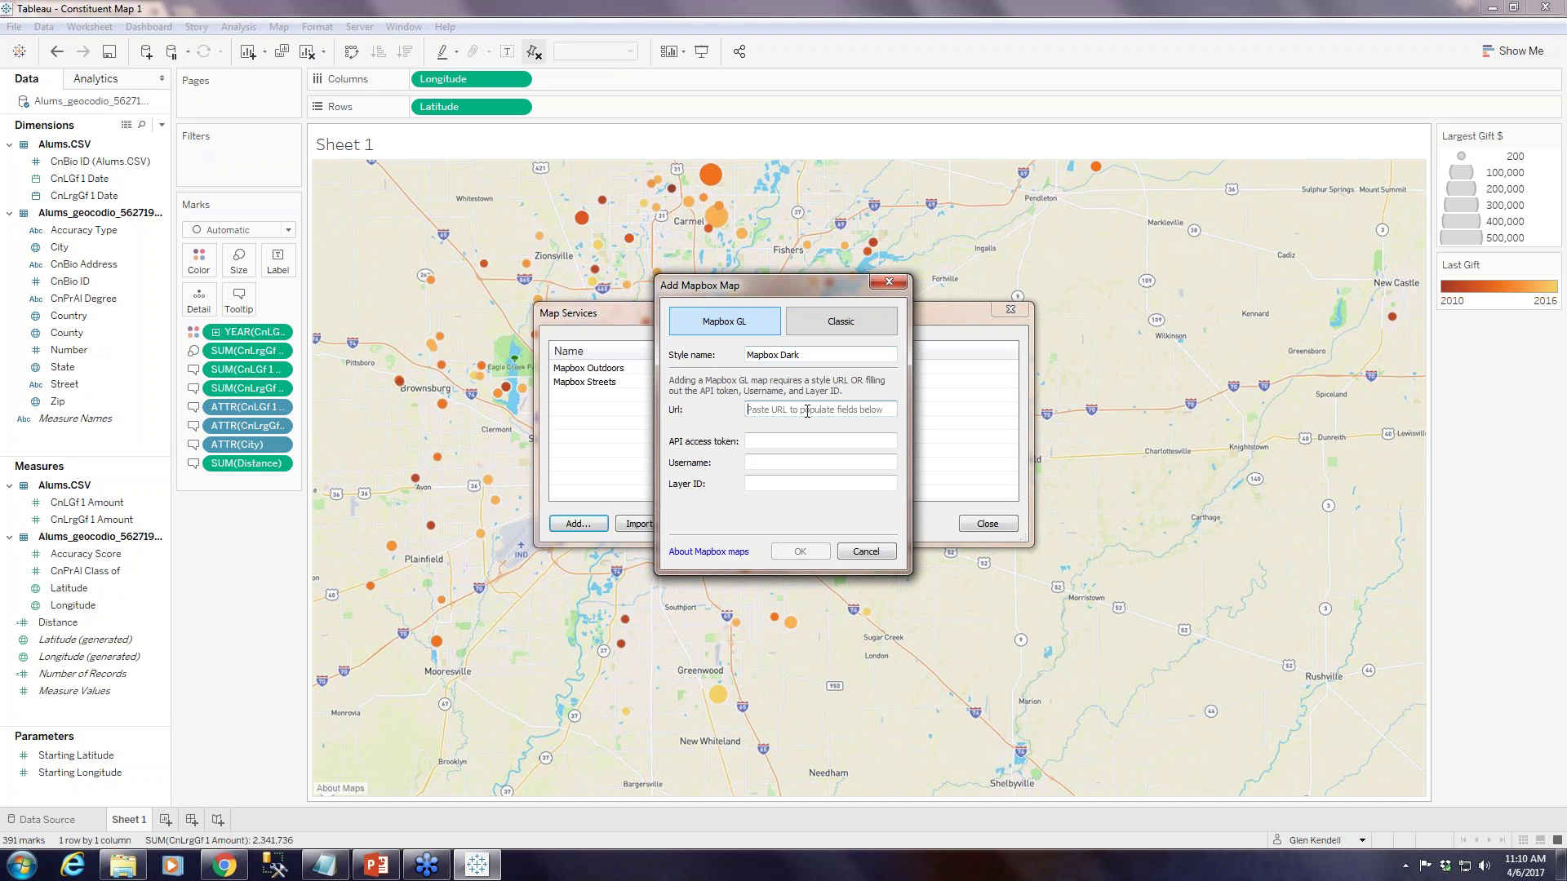
key(ctrl+v)
click(800, 552)
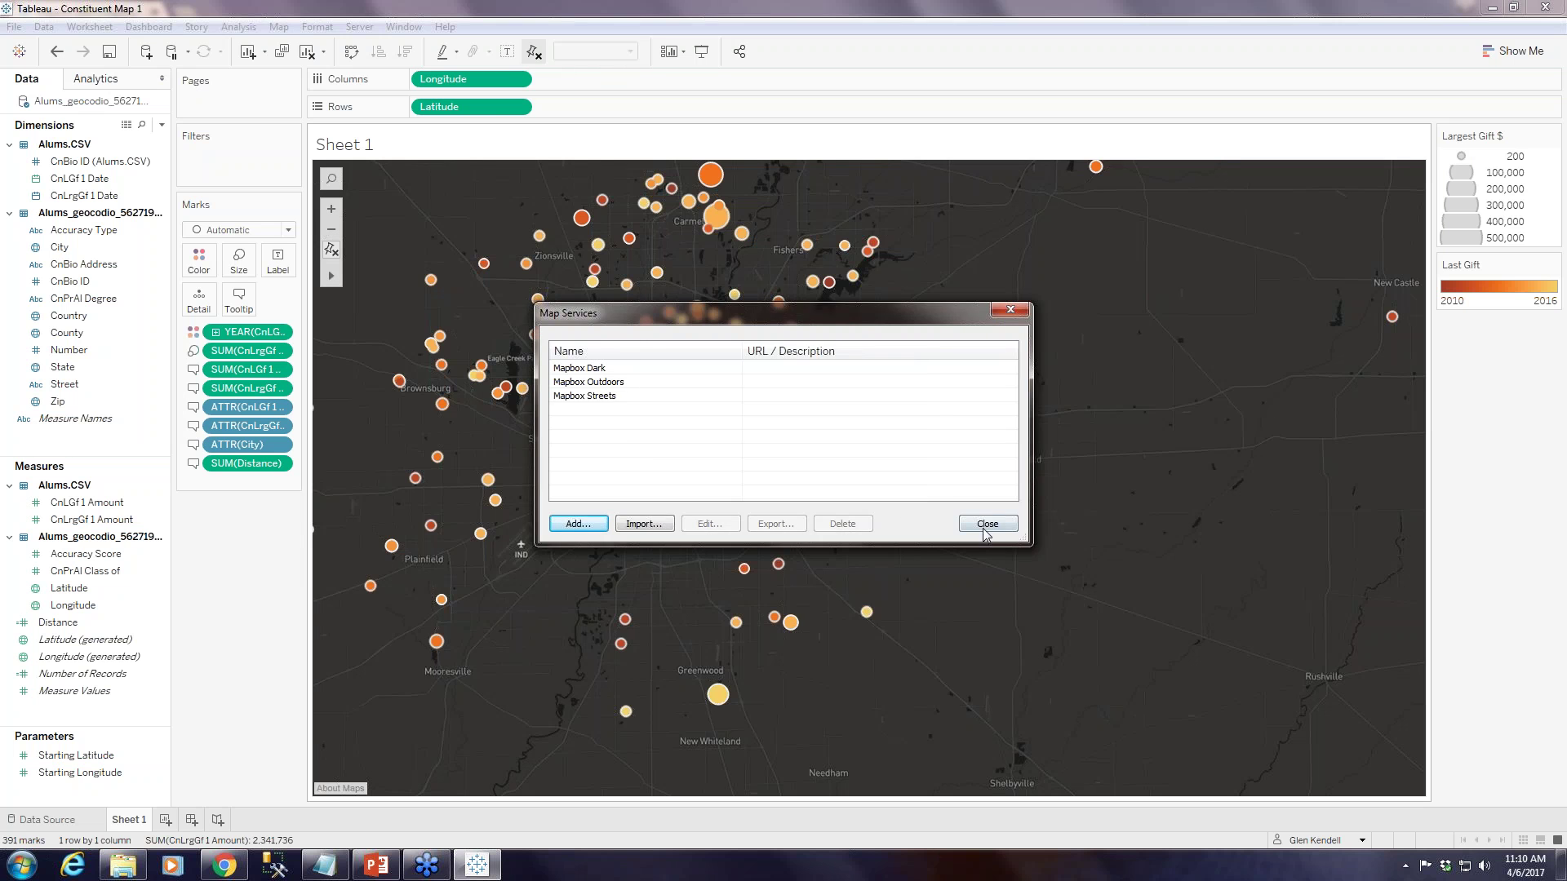
click(986, 526)
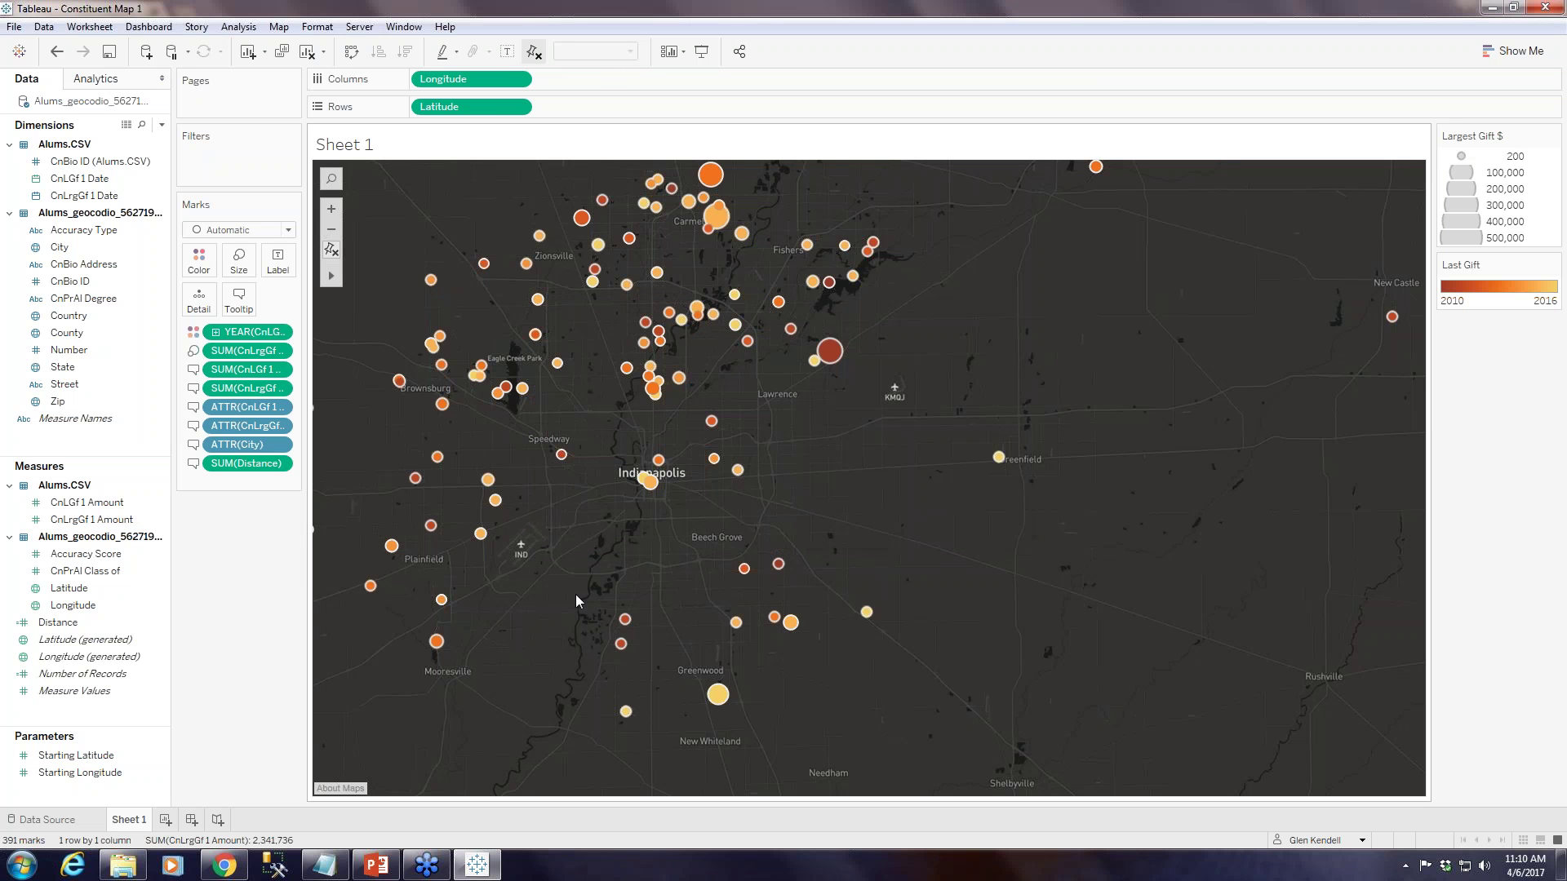
Change the constituent map's background map to Mapbox Streets
click(358, 30)
mouse_move(315, 29)
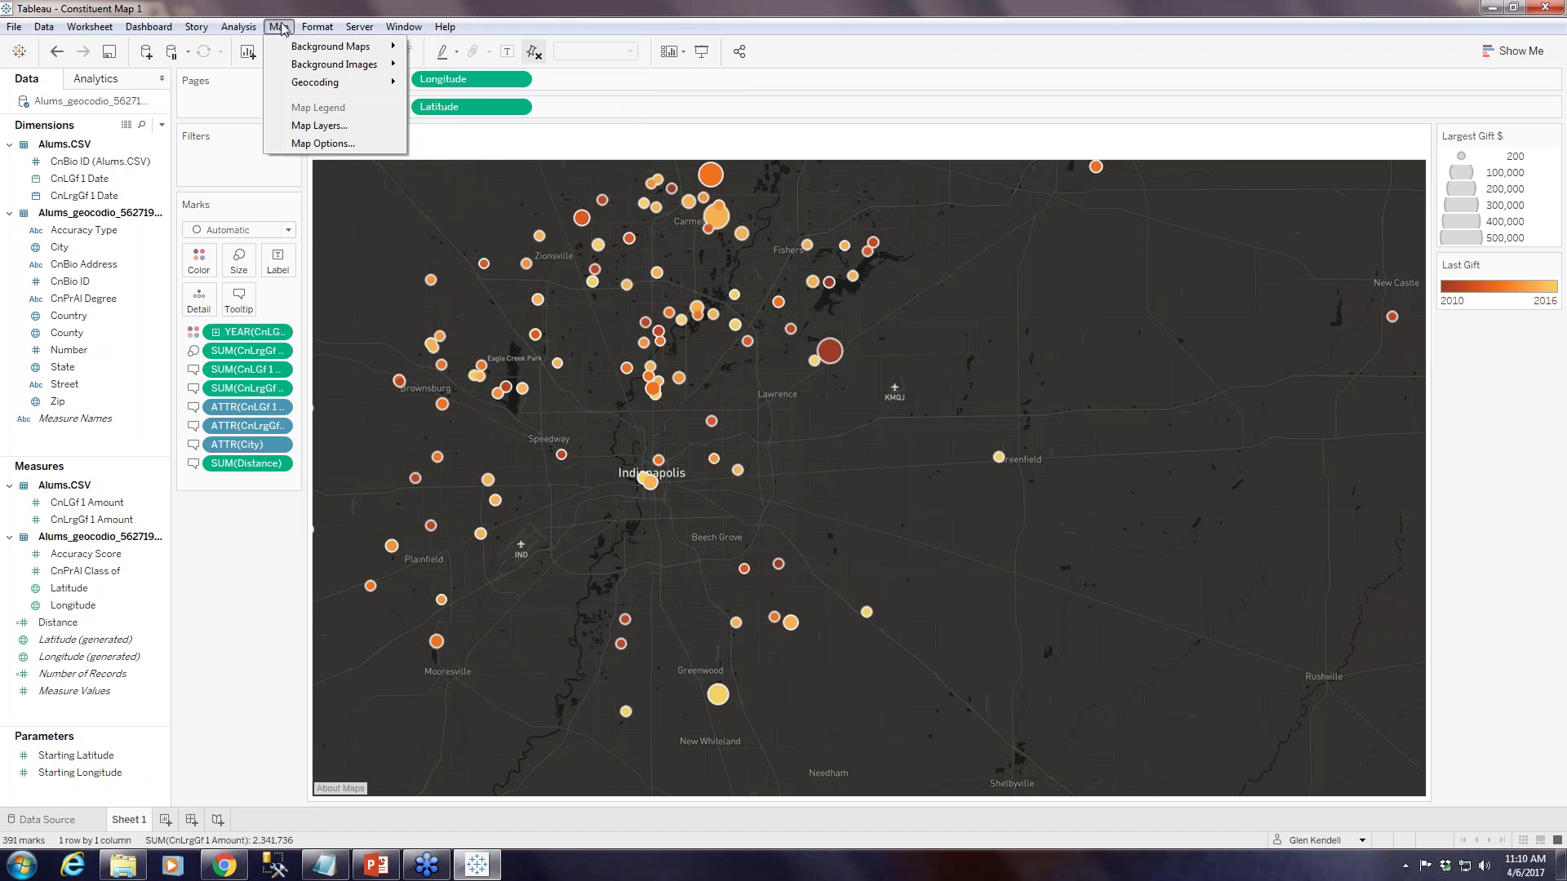
mouse_move(357, 47)
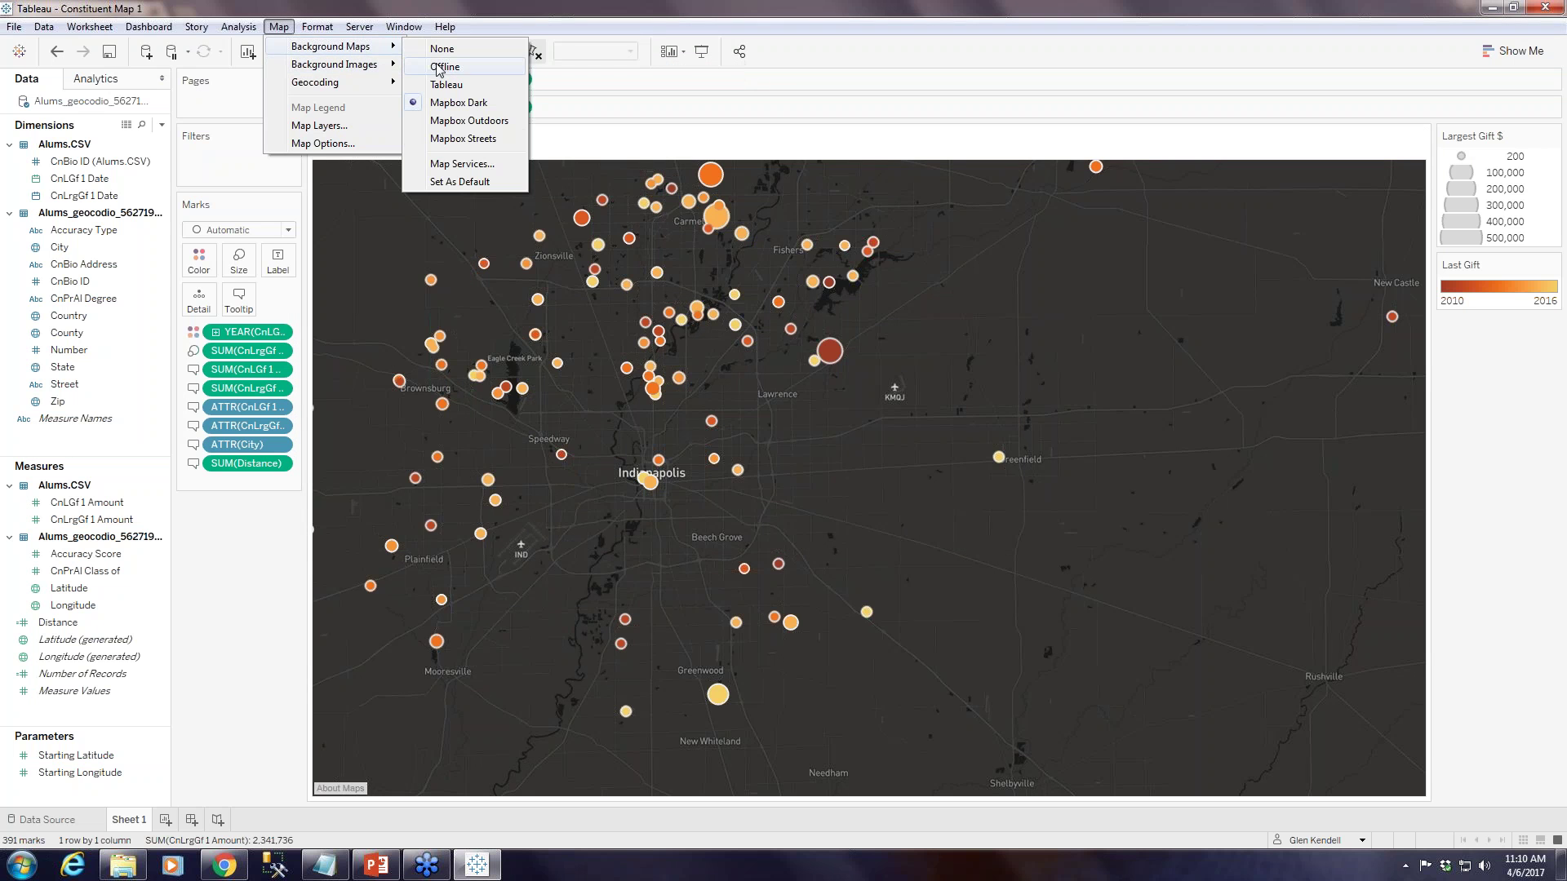
click(456, 139)
click(278, 28)
mouse_move(335, 46)
click(454, 139)
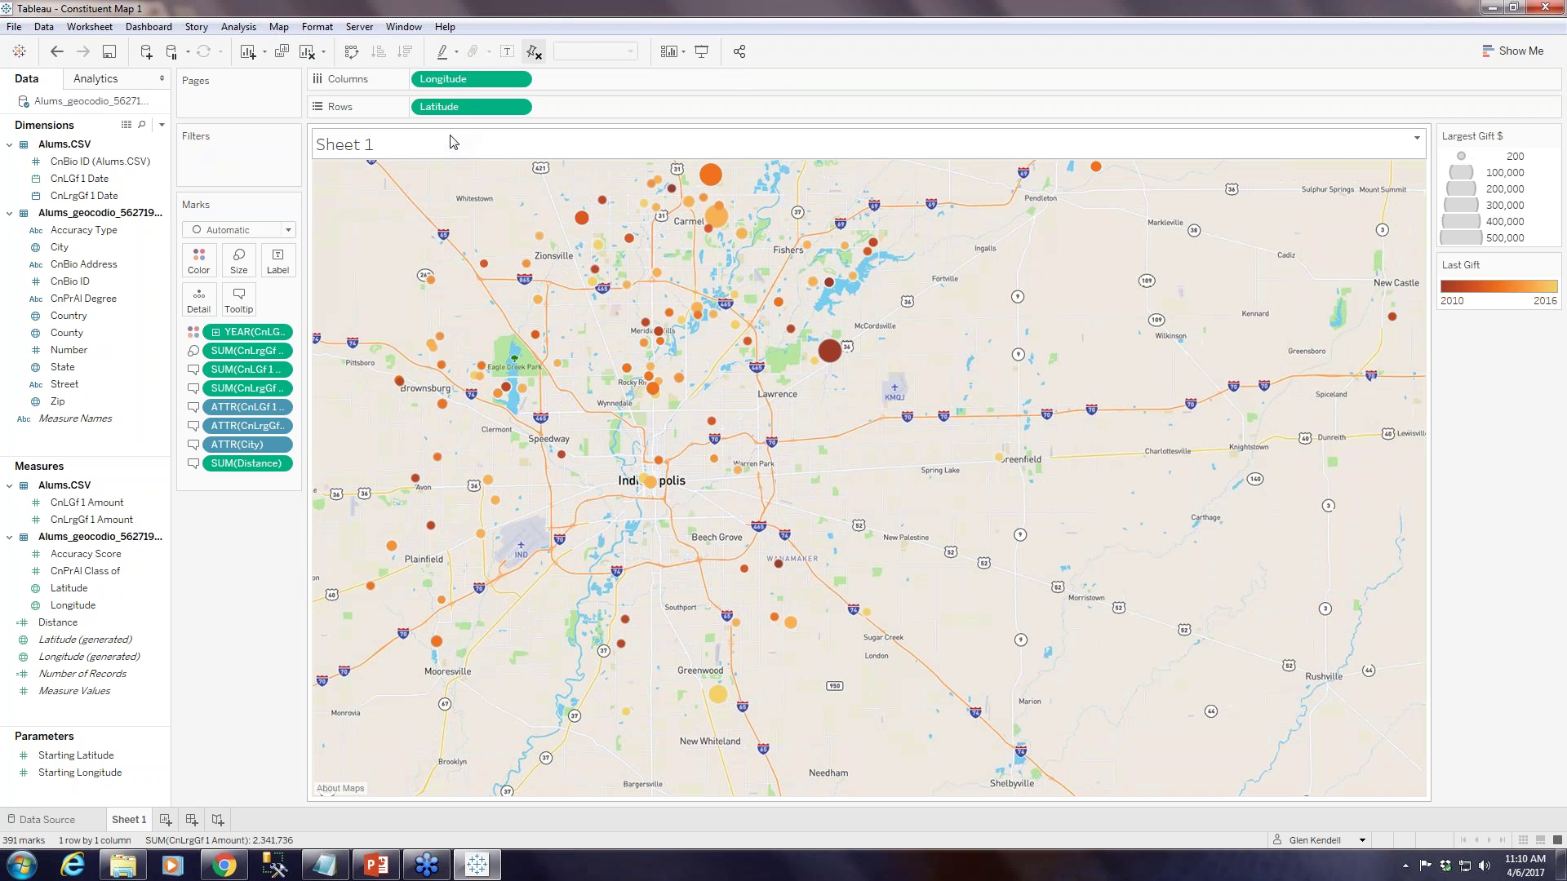
Set the constituent map's background map to Mapbox Outdoors
click(279, 27)
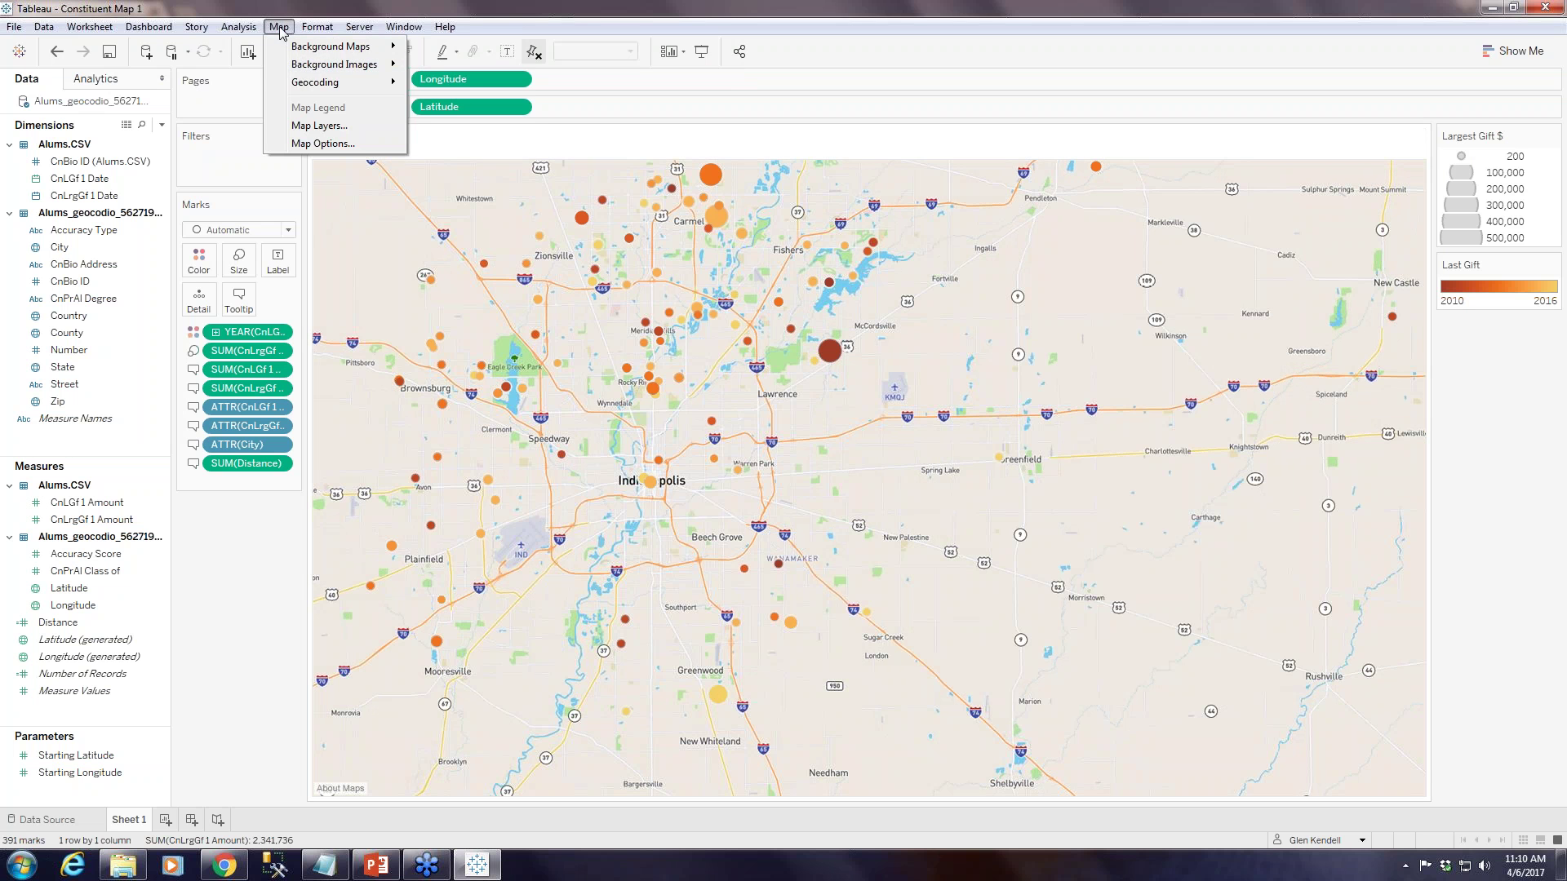
mouse_move(367, 47)
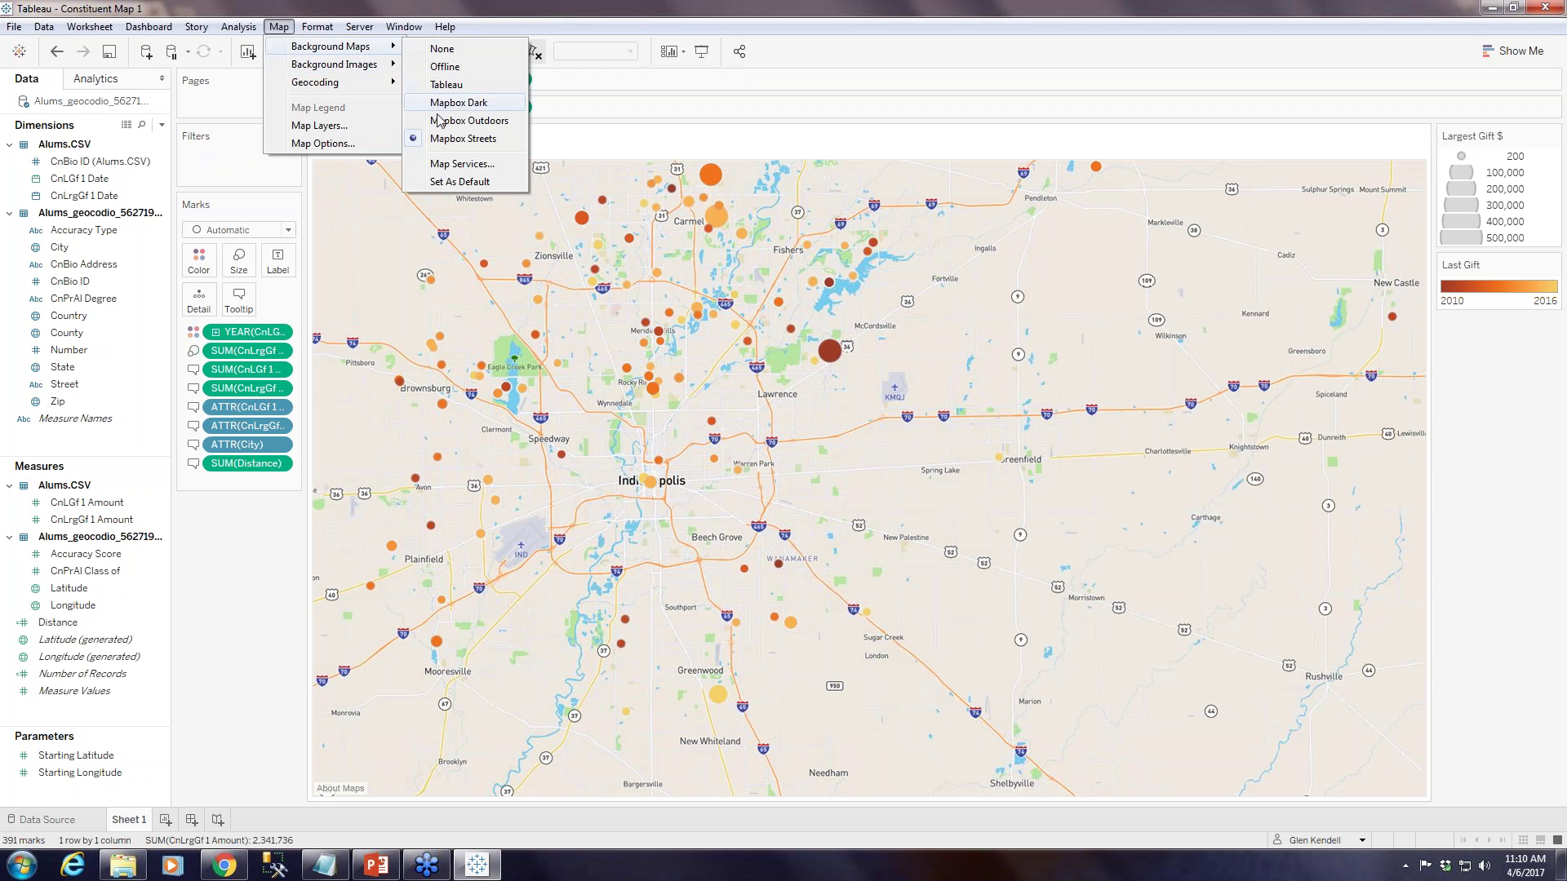
click(973, 626)
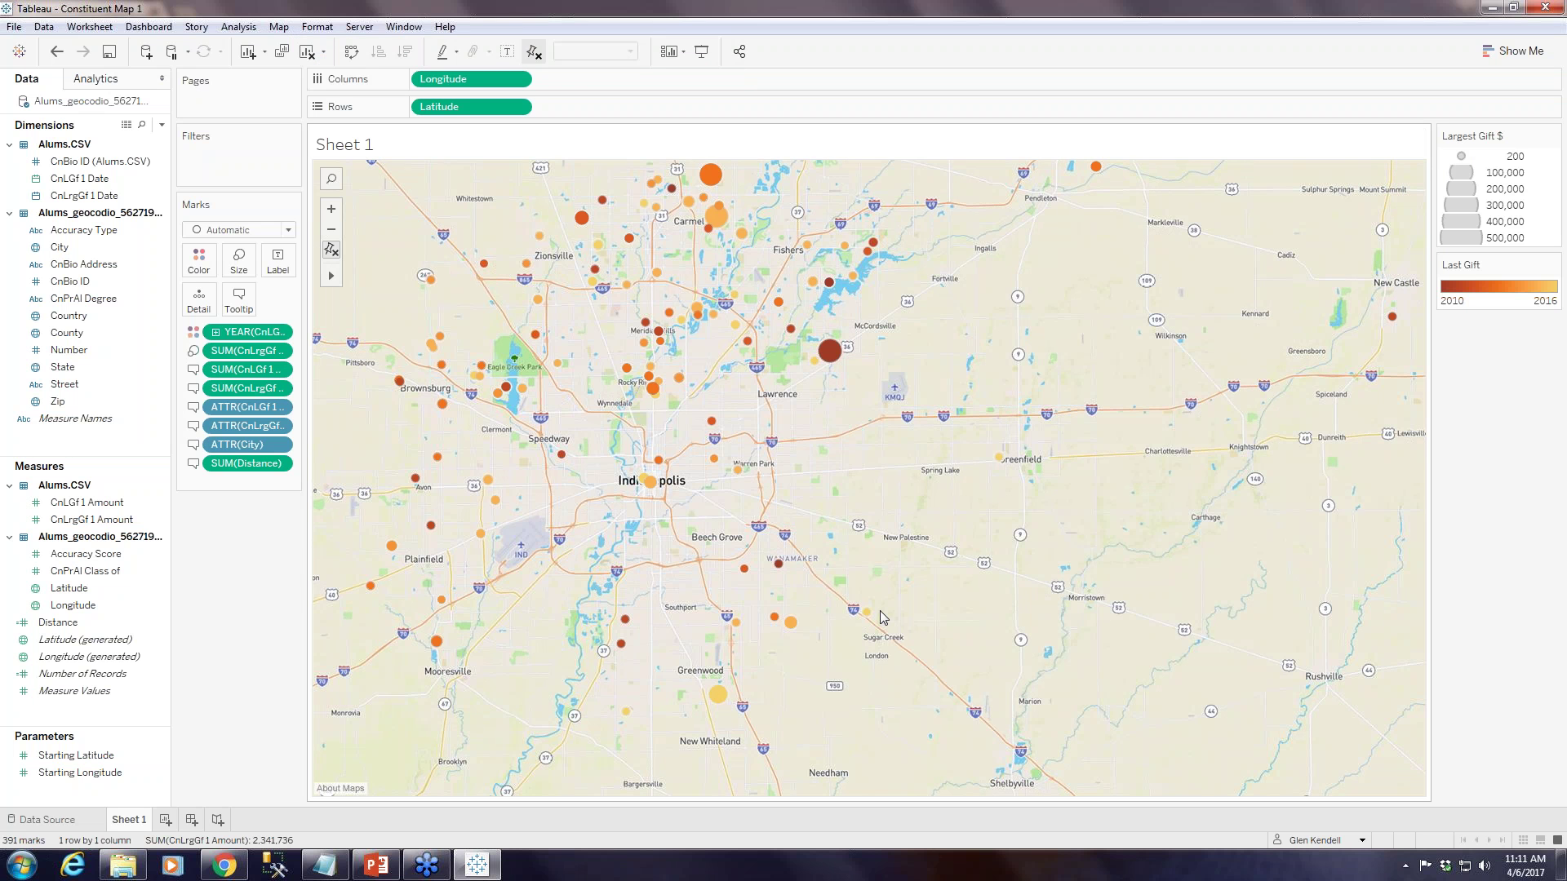
Switch to Chrome, open the Mapbox Light default style and copy its integration URL for Tableau
click(227, 866)
click(34, 153)
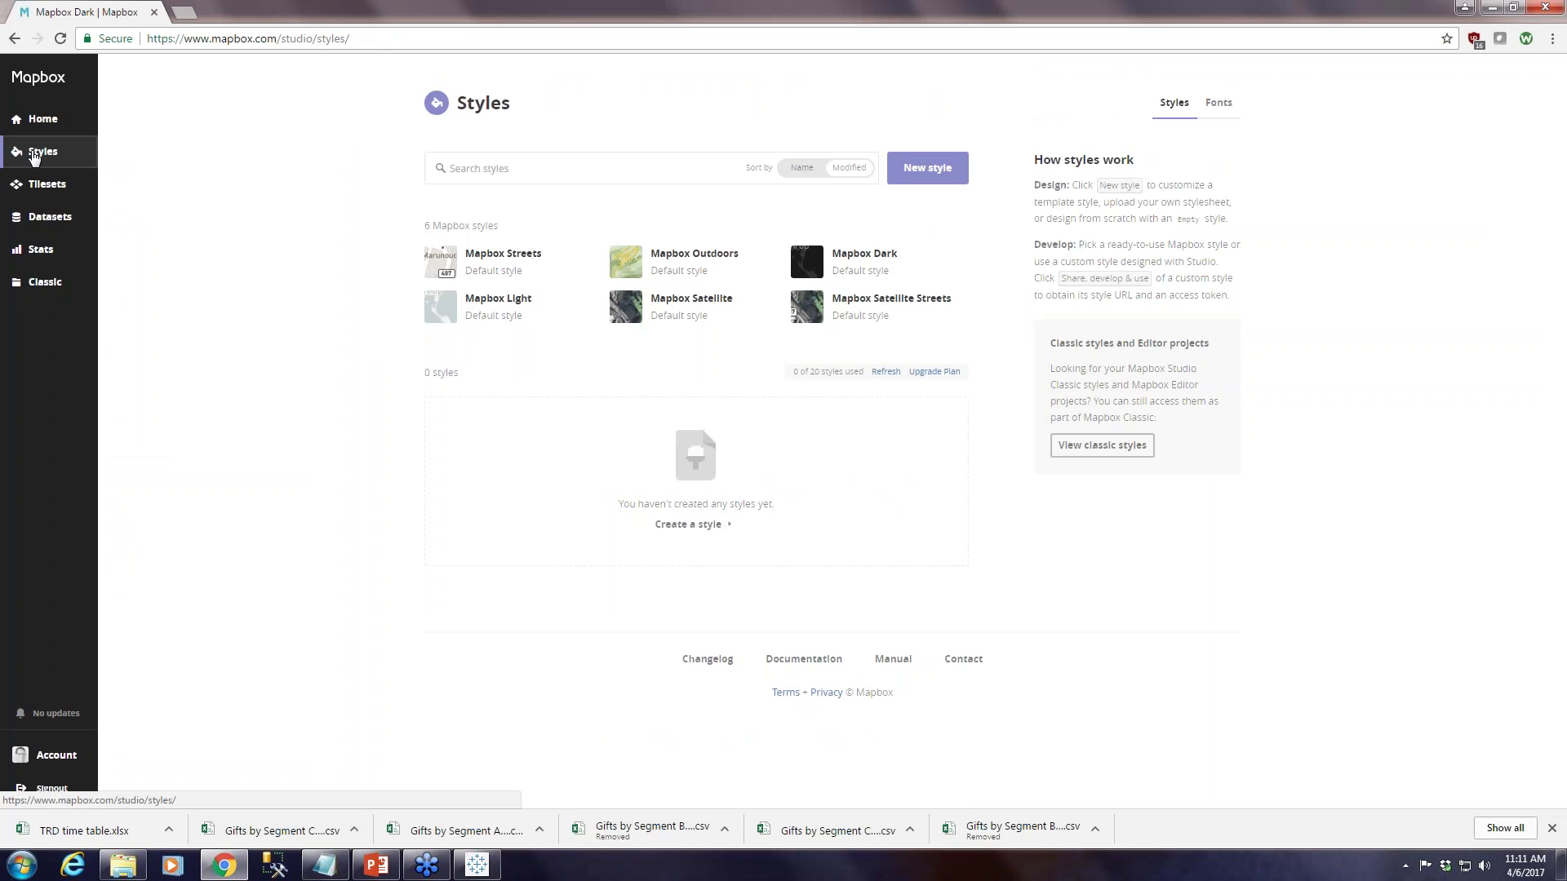
click(507, 304)
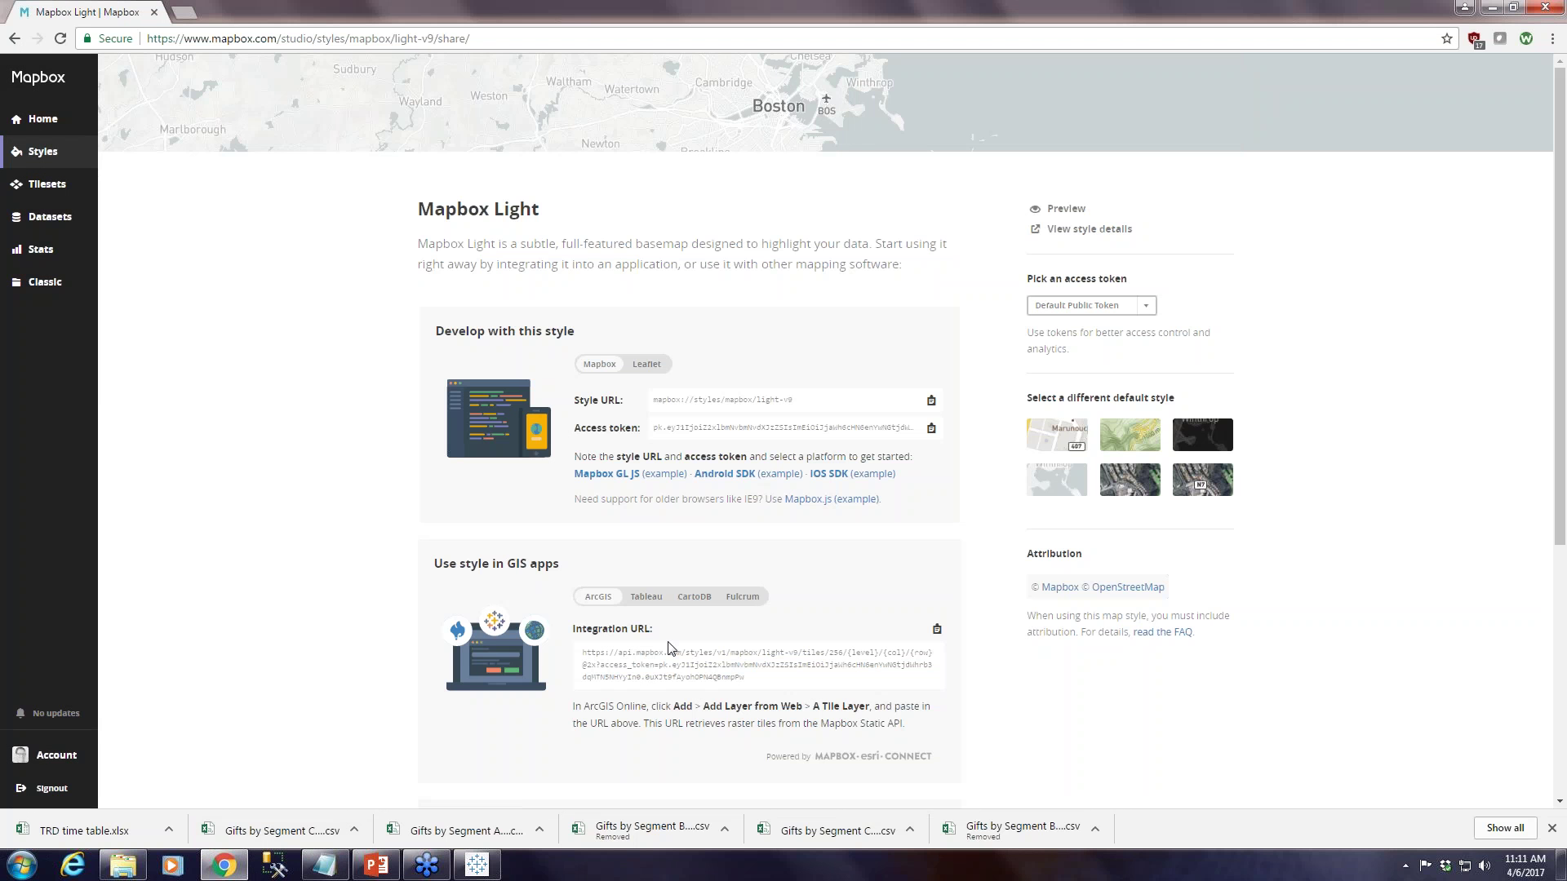
click(646, 597)
click(936, 629)
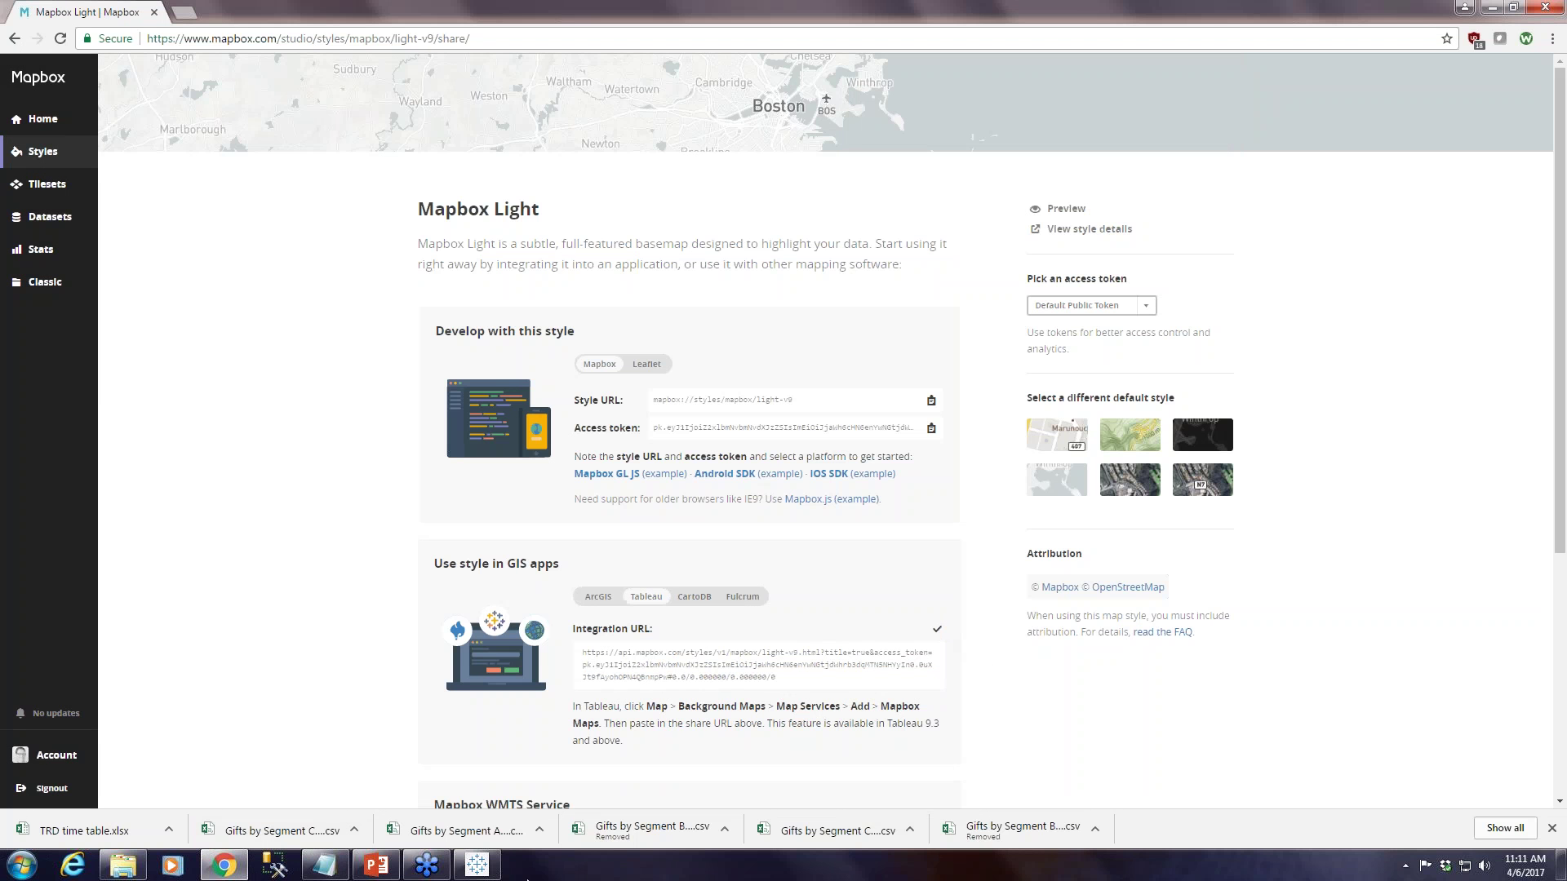
Switch to Tableau and add a Mapbox GL map service named Mapbox Light, pasting the copied style URL that fills the API access token
key(alt+Tab)
click(279, 26)
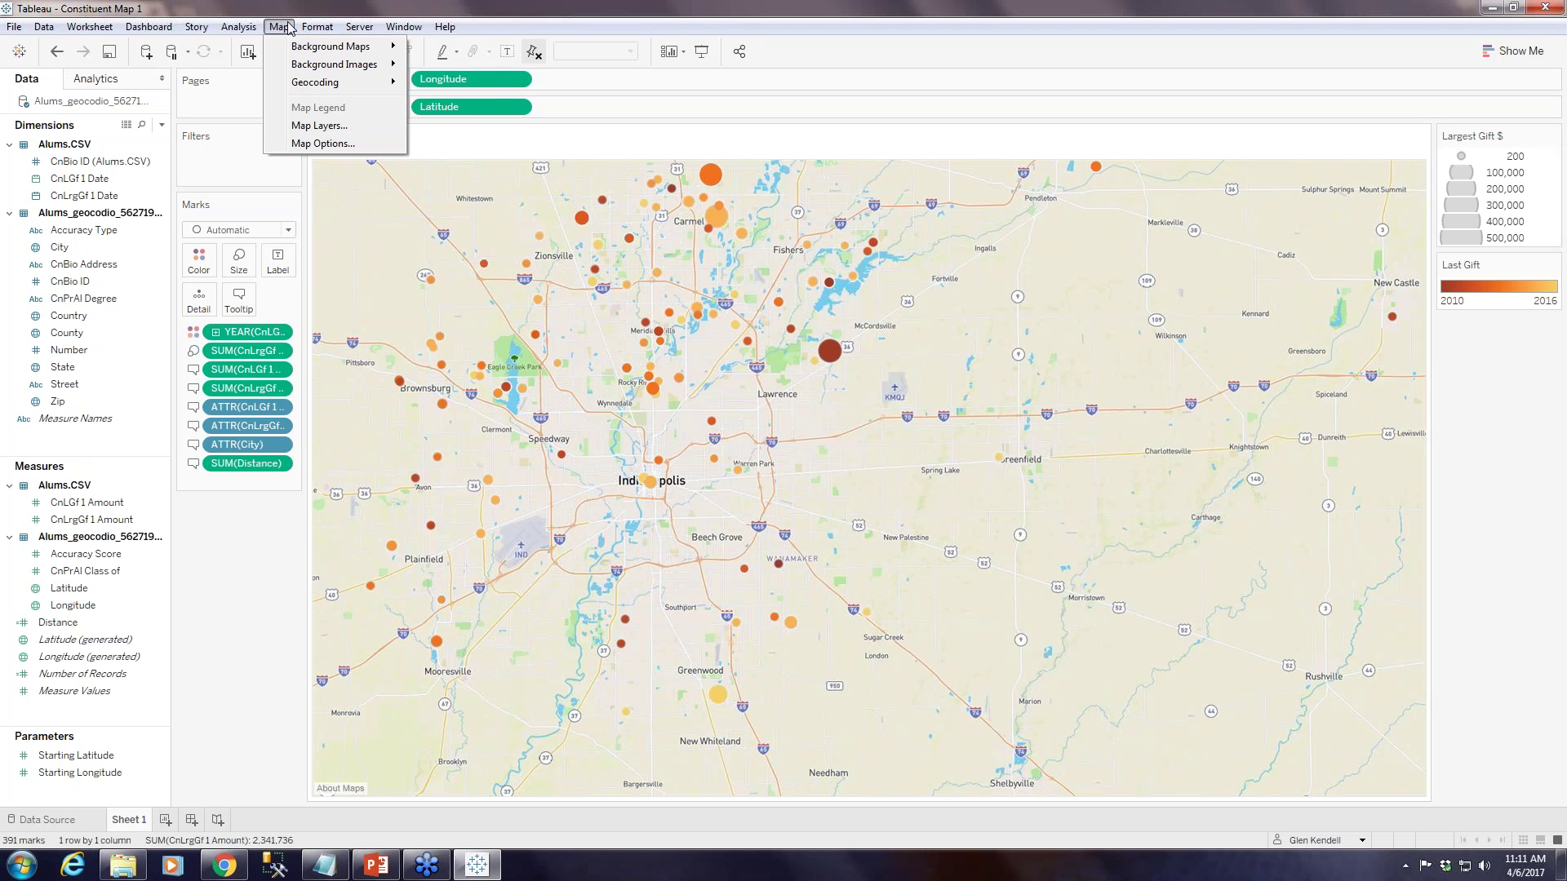
mouse_move(343, 47)
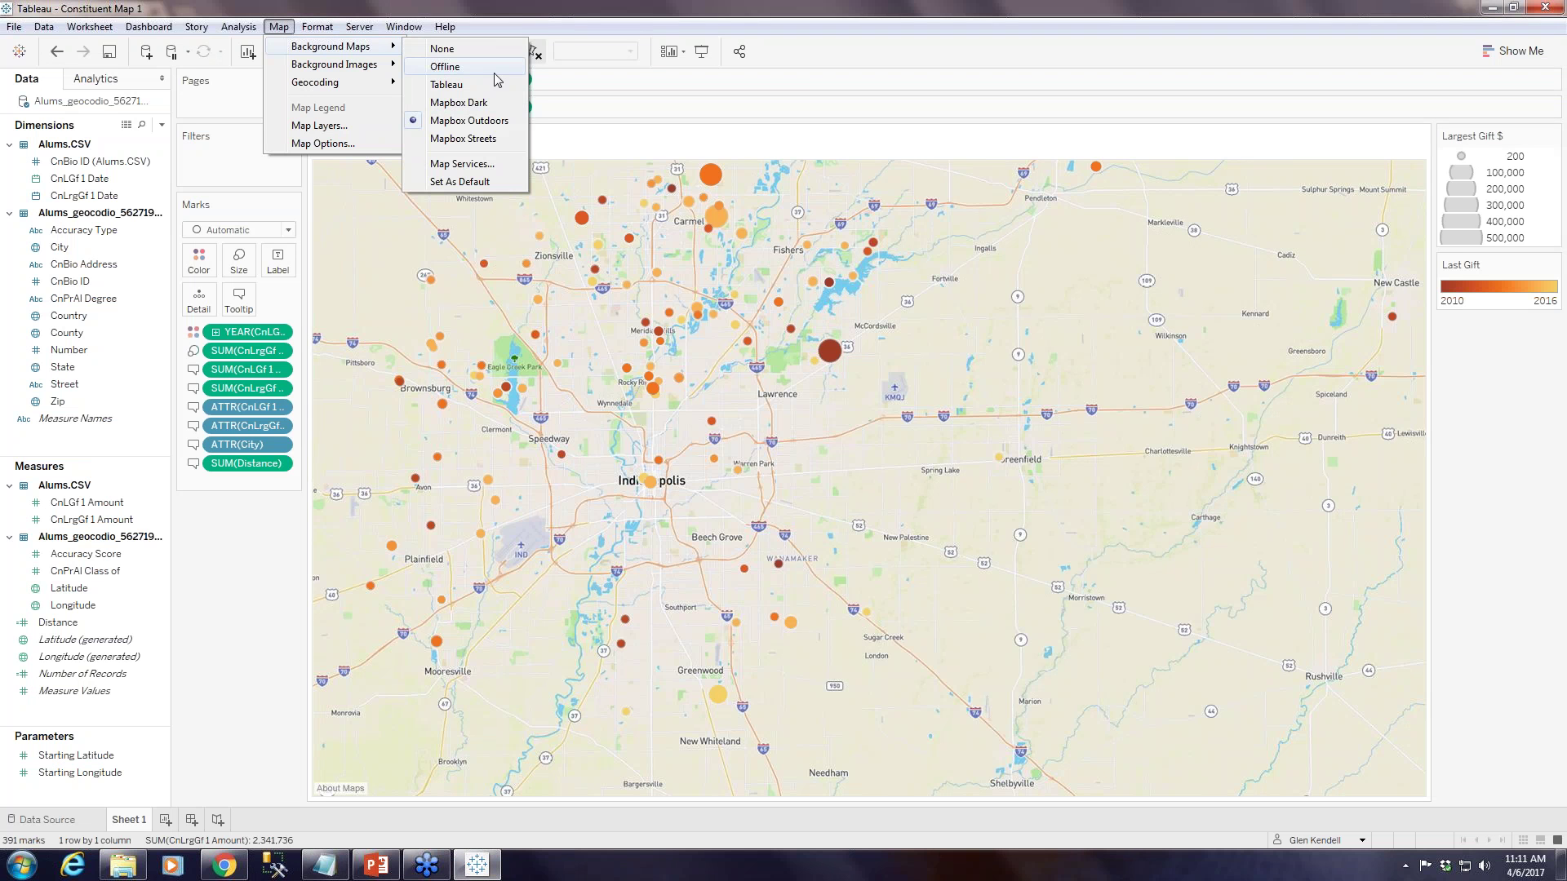
click(489, 165)
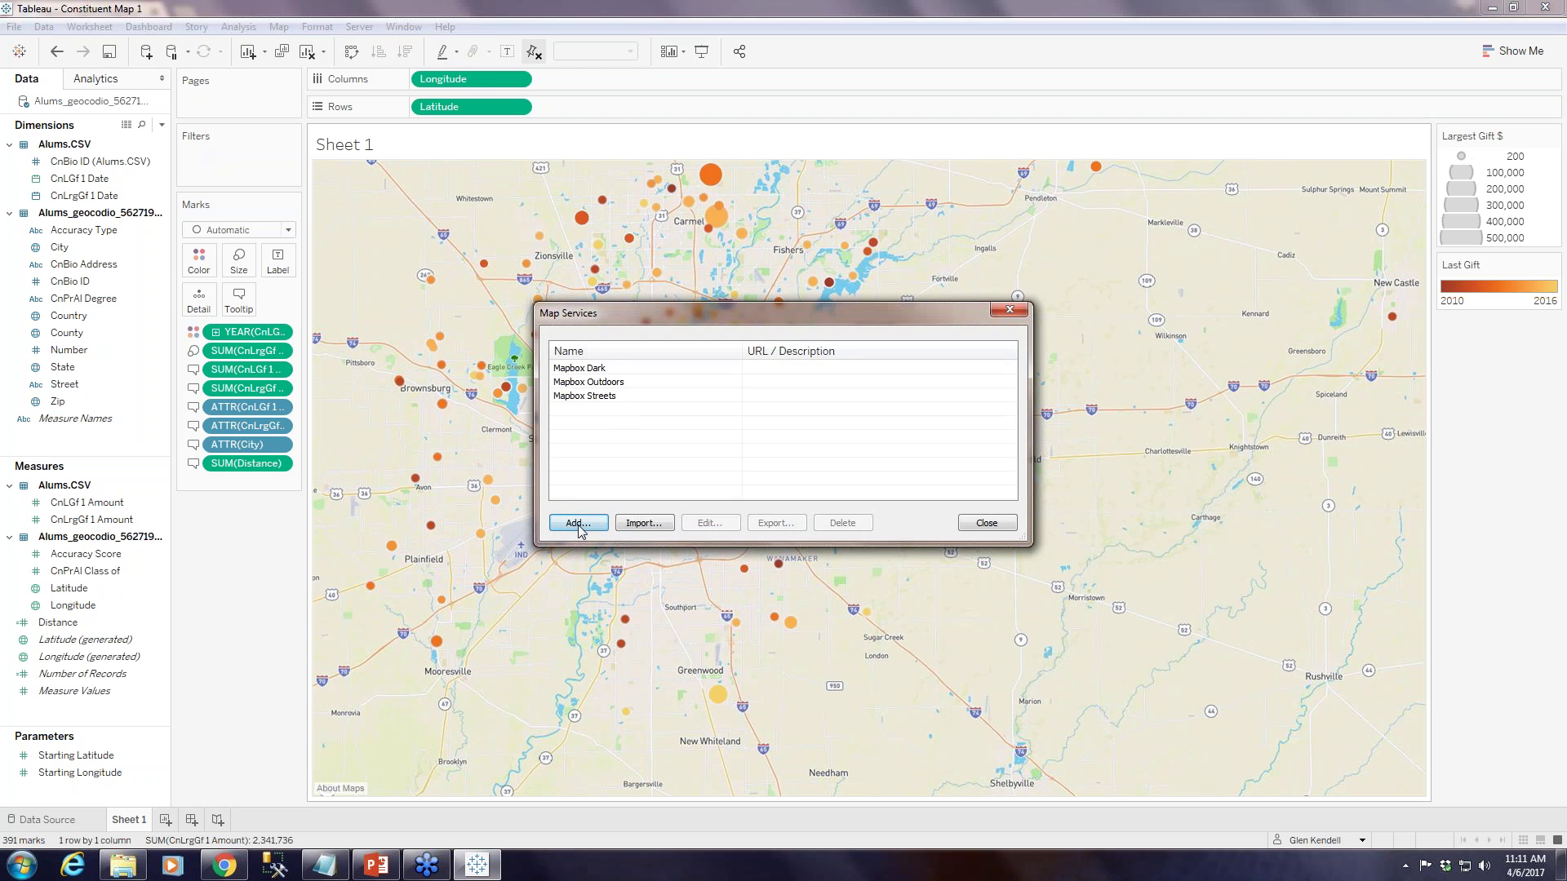
click(579, 527)
click(671, 544)
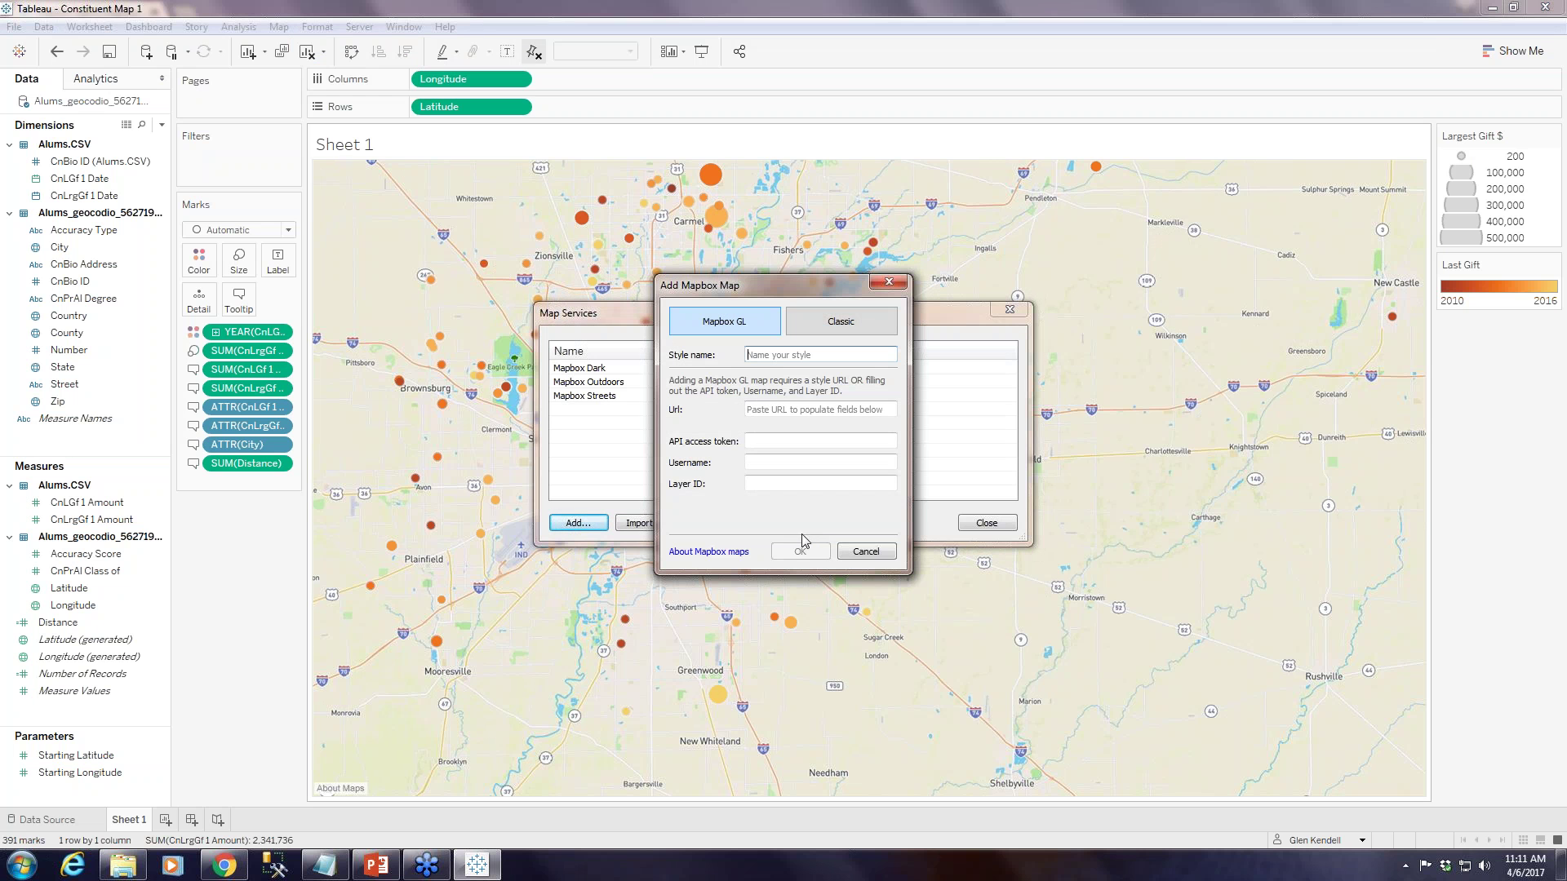
text(Map)
click(791, 409)
key(ctrl+v)
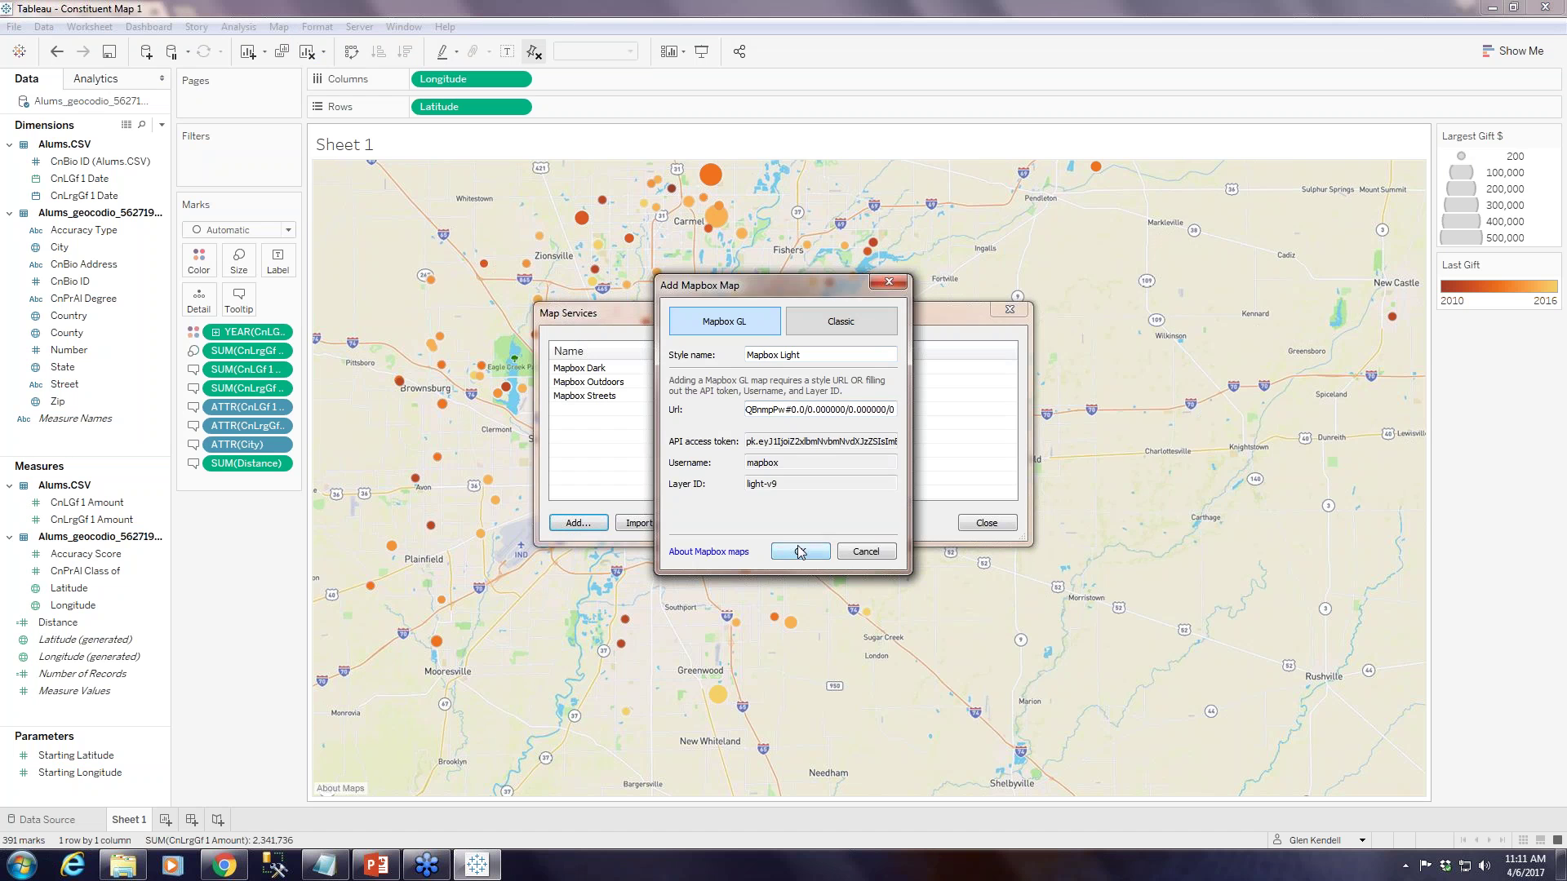
click(799, 552)
click(1001, 522)
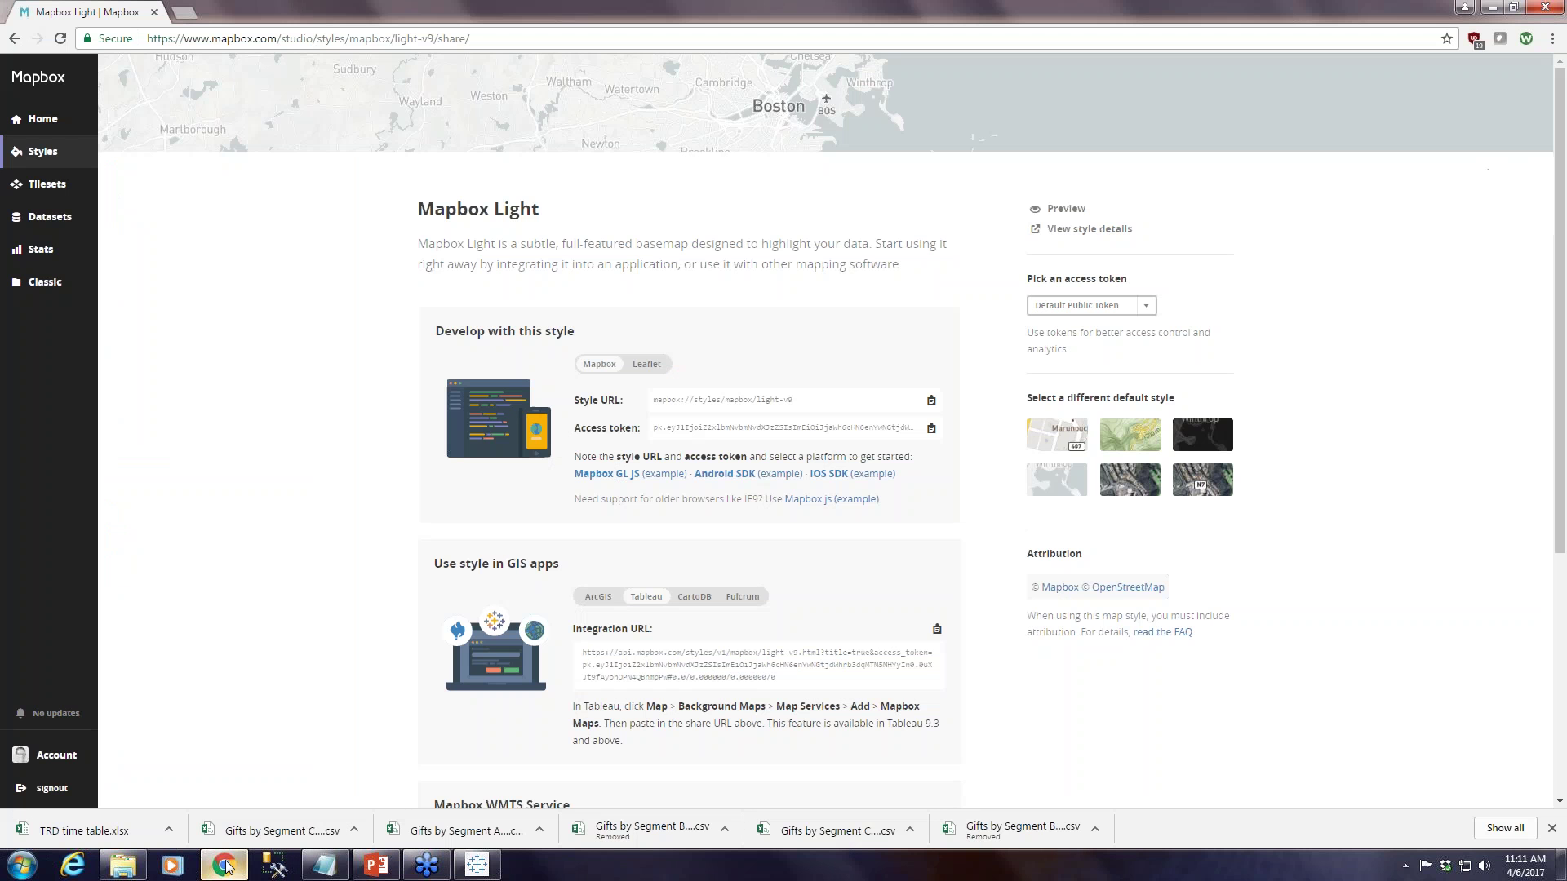
Switch to Chrome, open the Mapbox Satellite Streets default style and copy its integration URL for Tableau
click(224, 865)
click(36, 153)
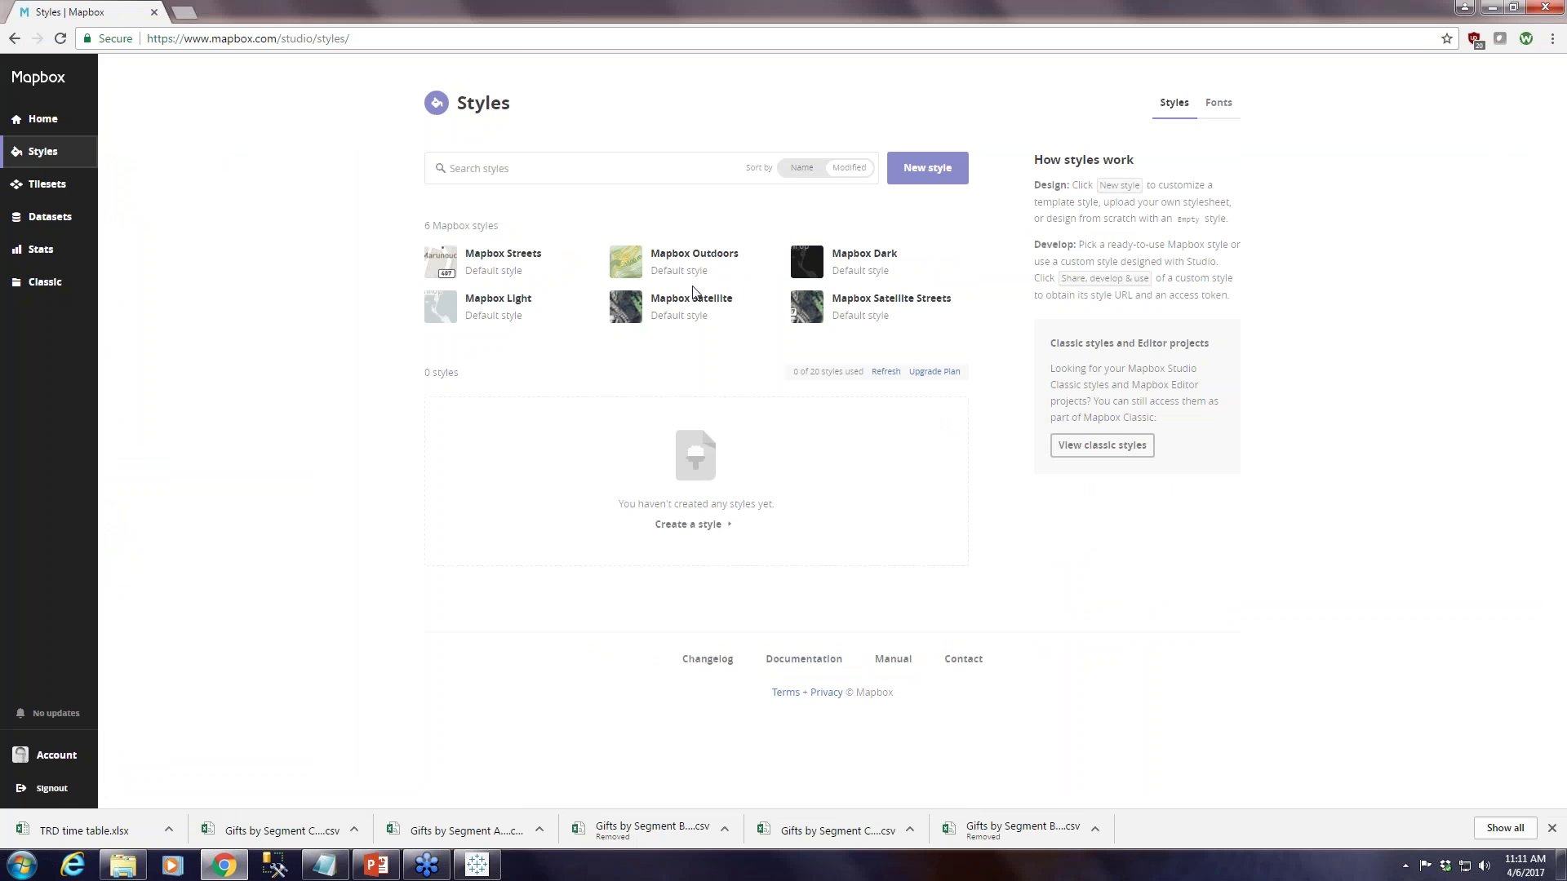
click(885, 308)
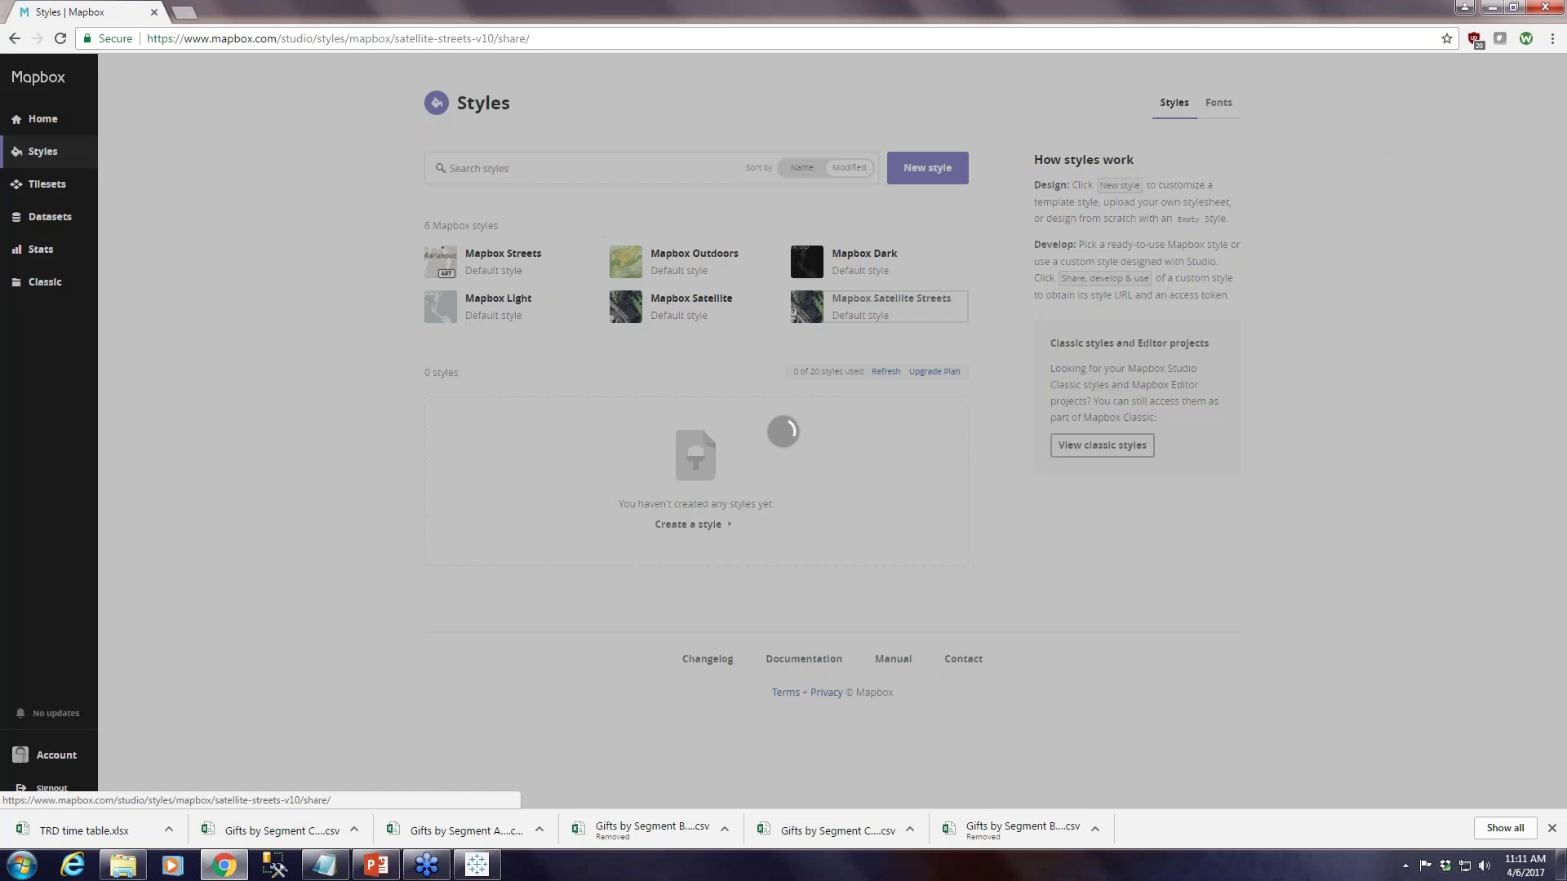
scroll(655, 454, down, 2)
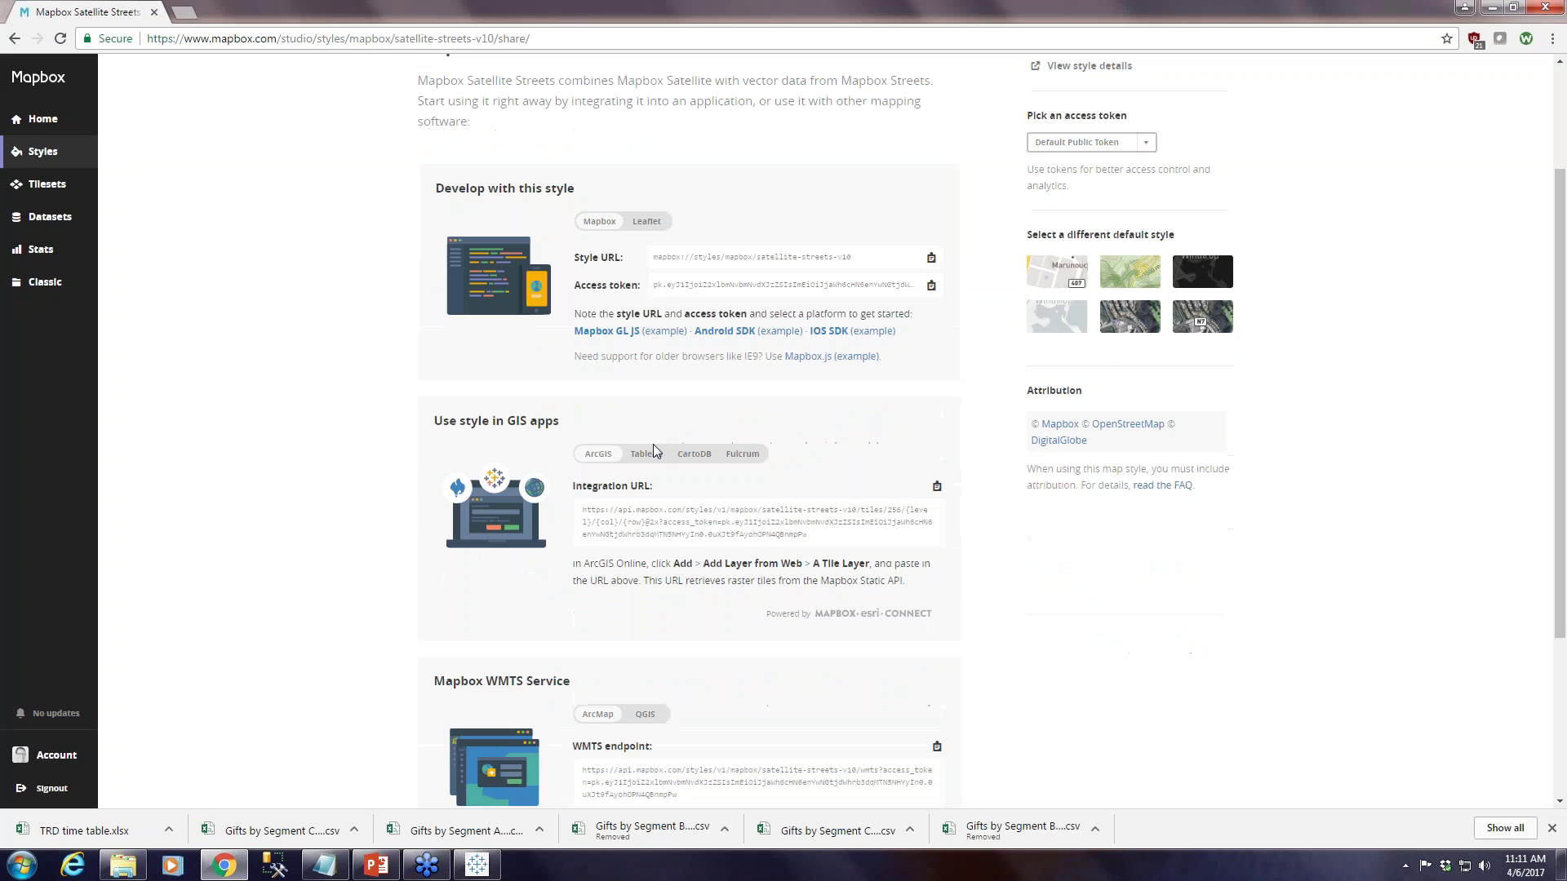
click(937, 487)
Switch to Tableau and add a Mapbox GL map service named Mapbox Satellite Streets, pasting the copied style URL that fills the API access token
click(477, 864)
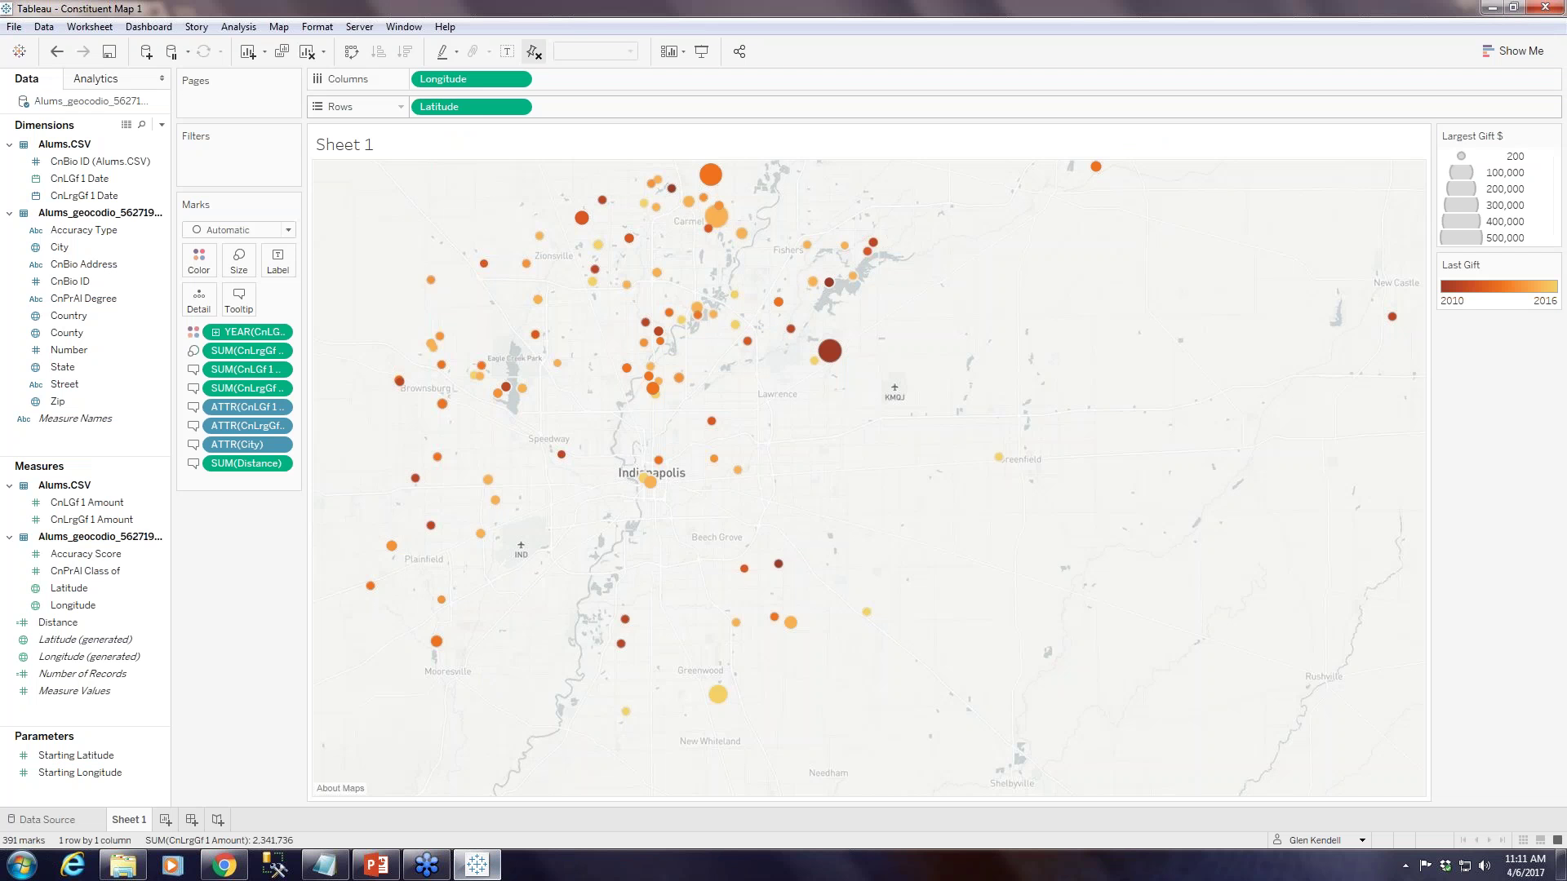
click(280, 27)
mouse_move(343, 47)
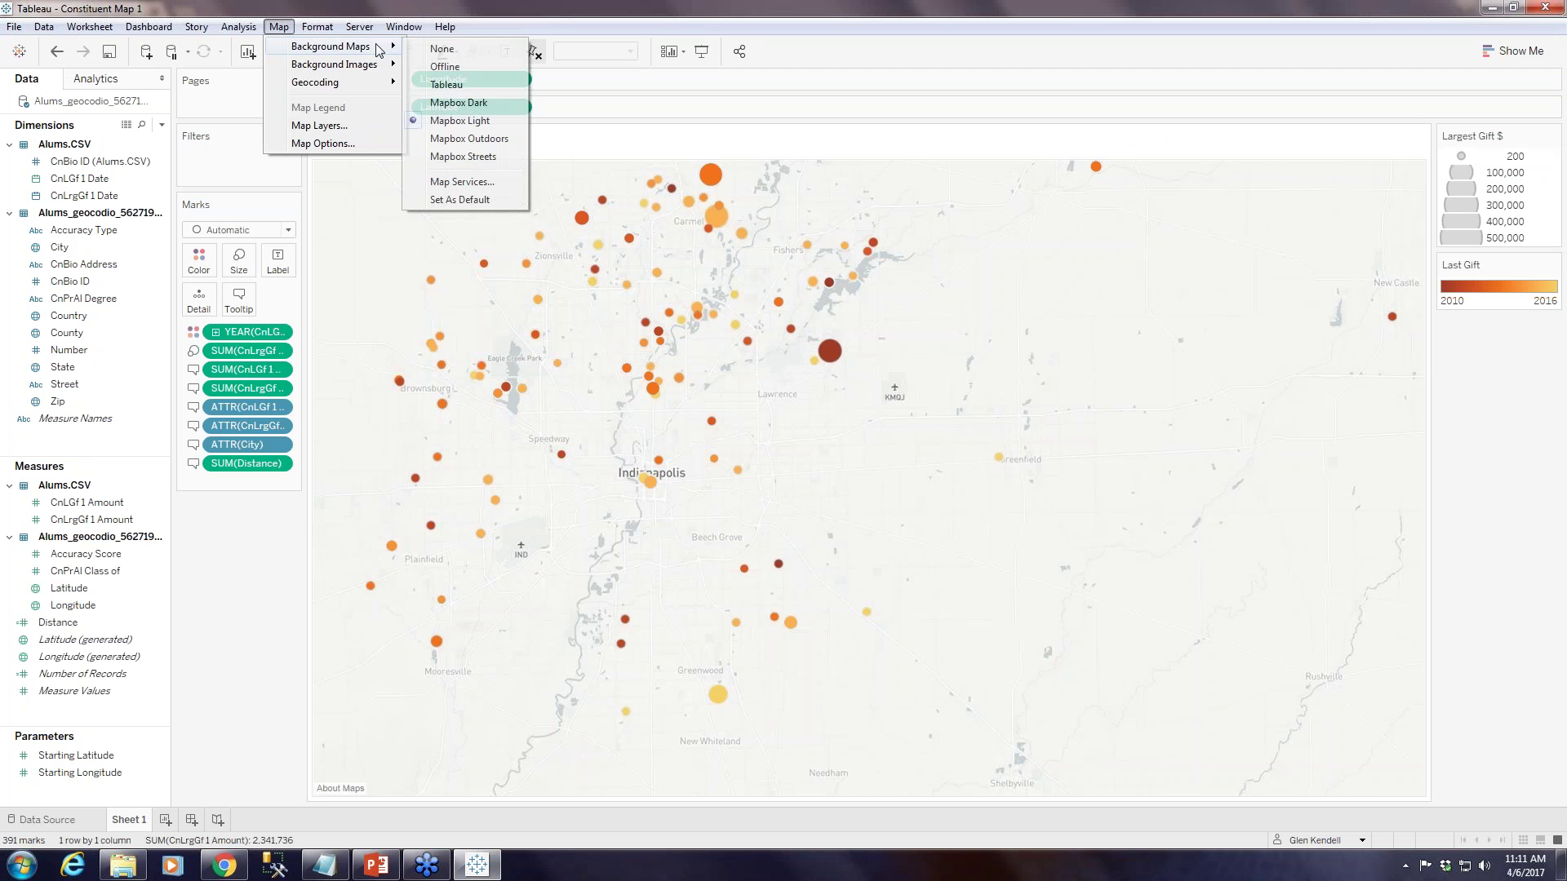
click(460, 189)
click(586, 523)
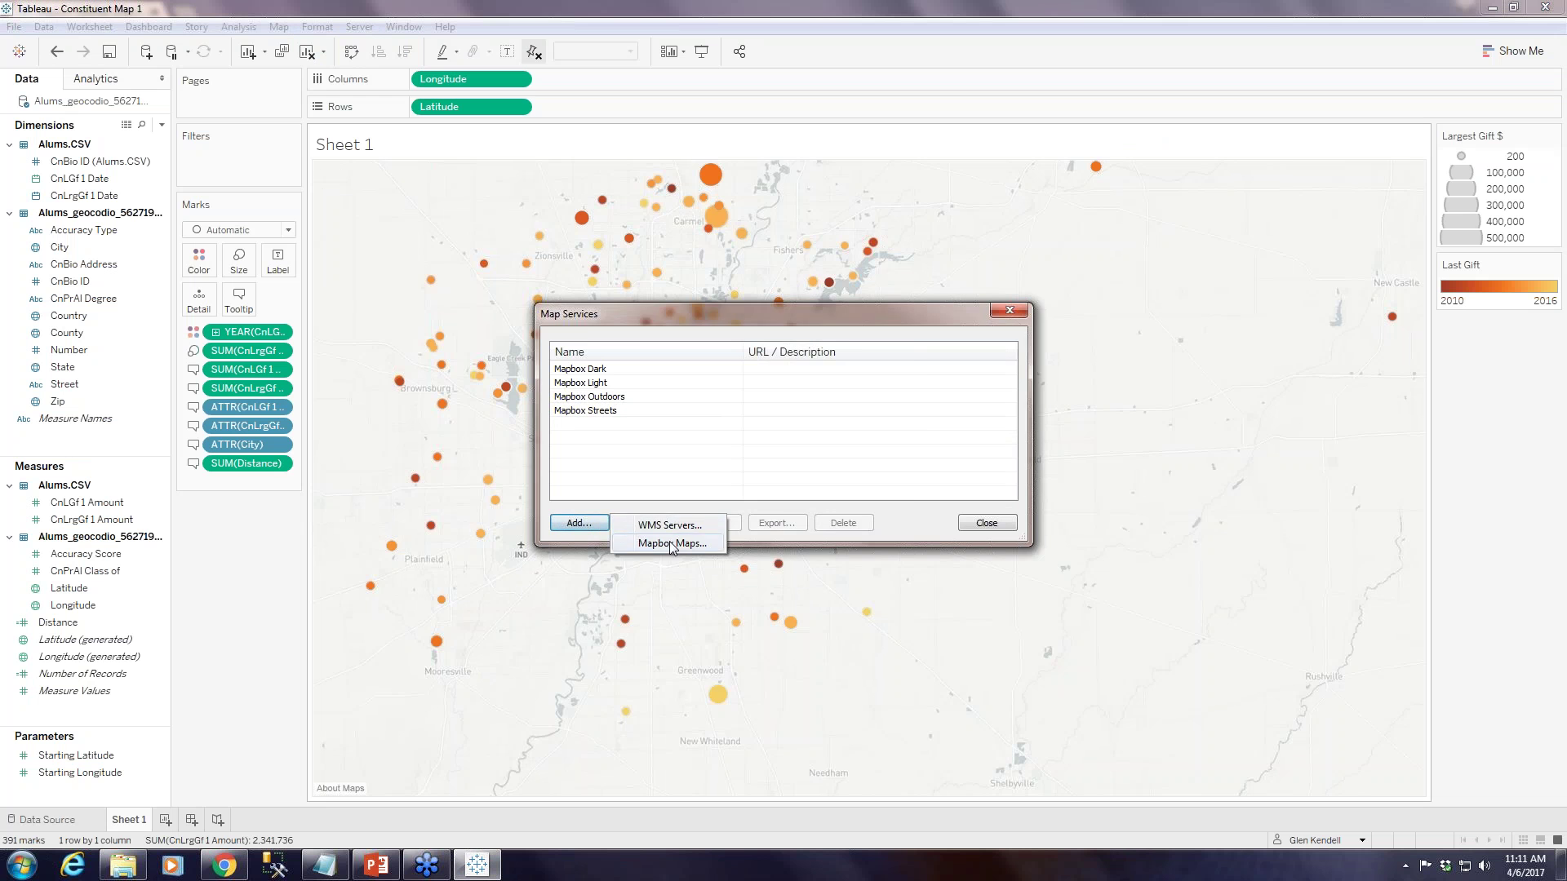
click(671, 540)
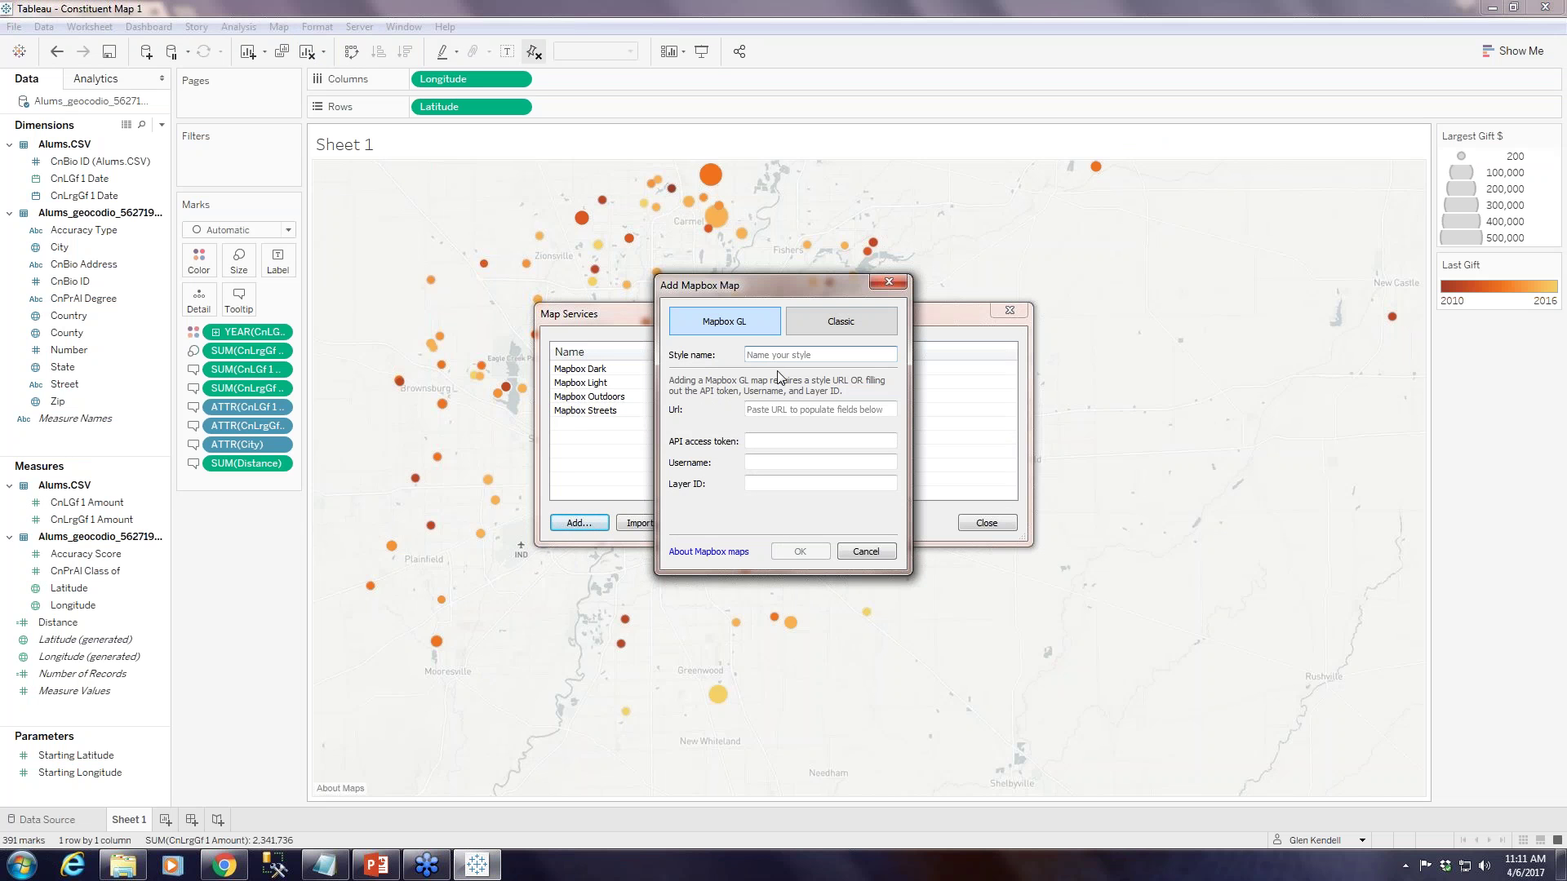
text(Mapbox Satellite Streets)
click(788, 417)
key(ctrl+v)
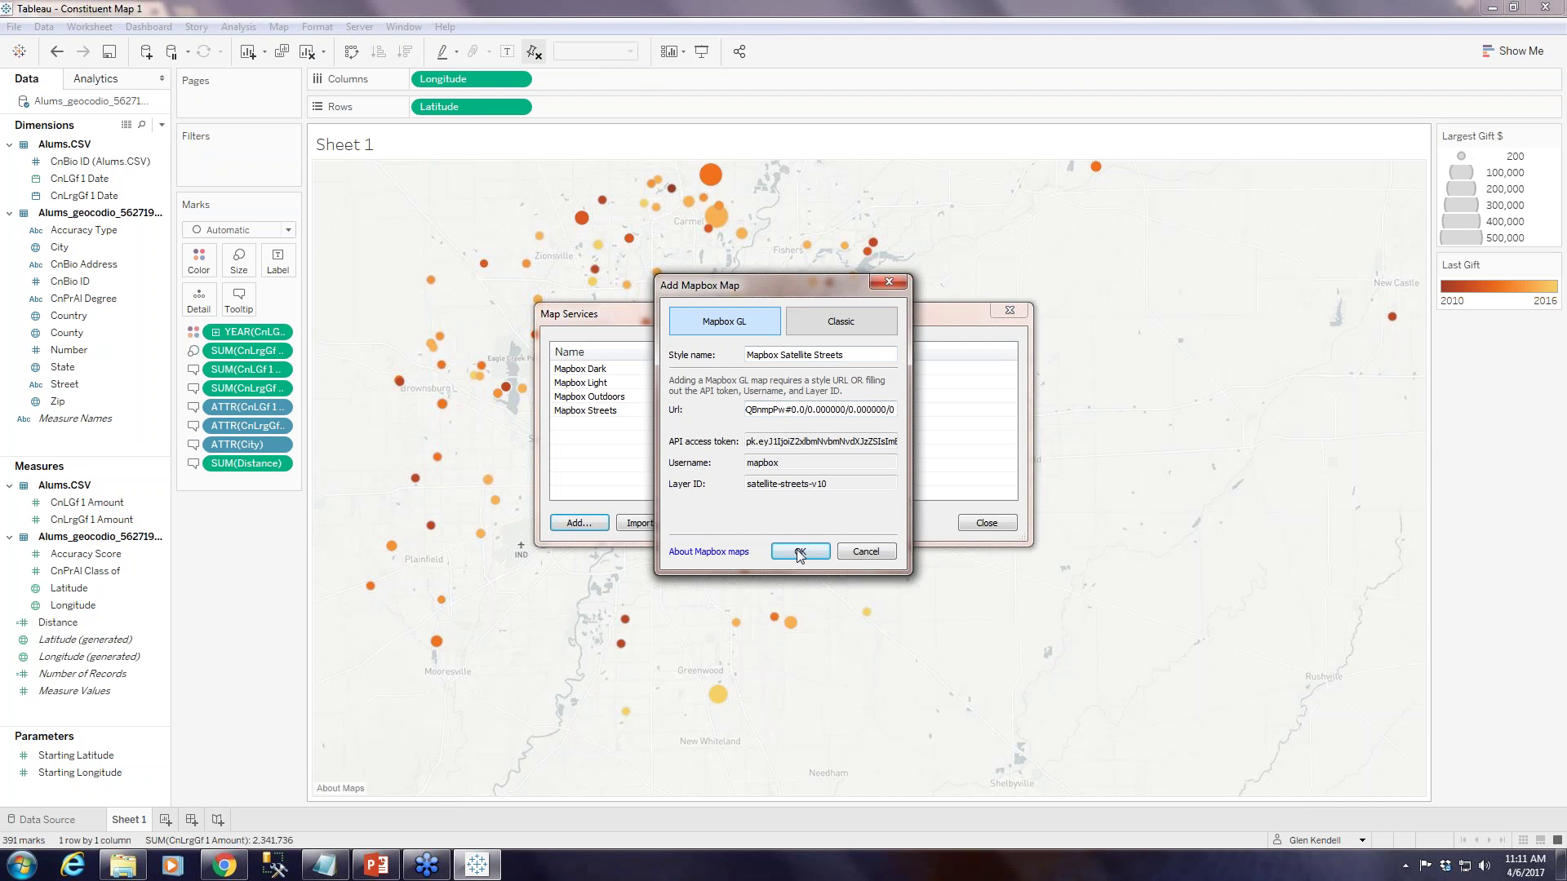
click(800, 551)
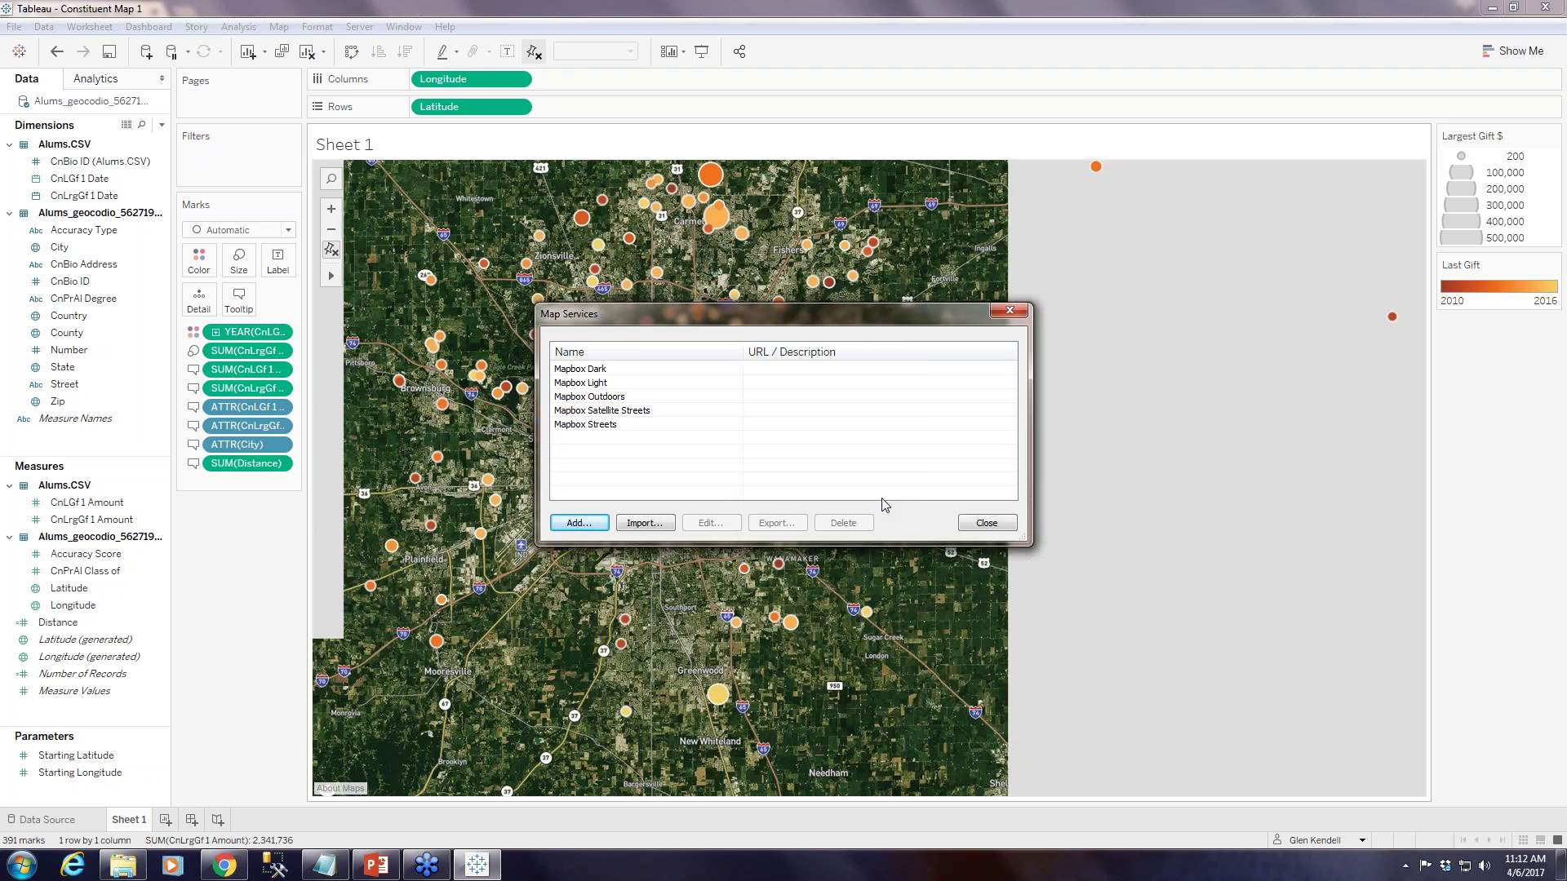
click(987, 524)
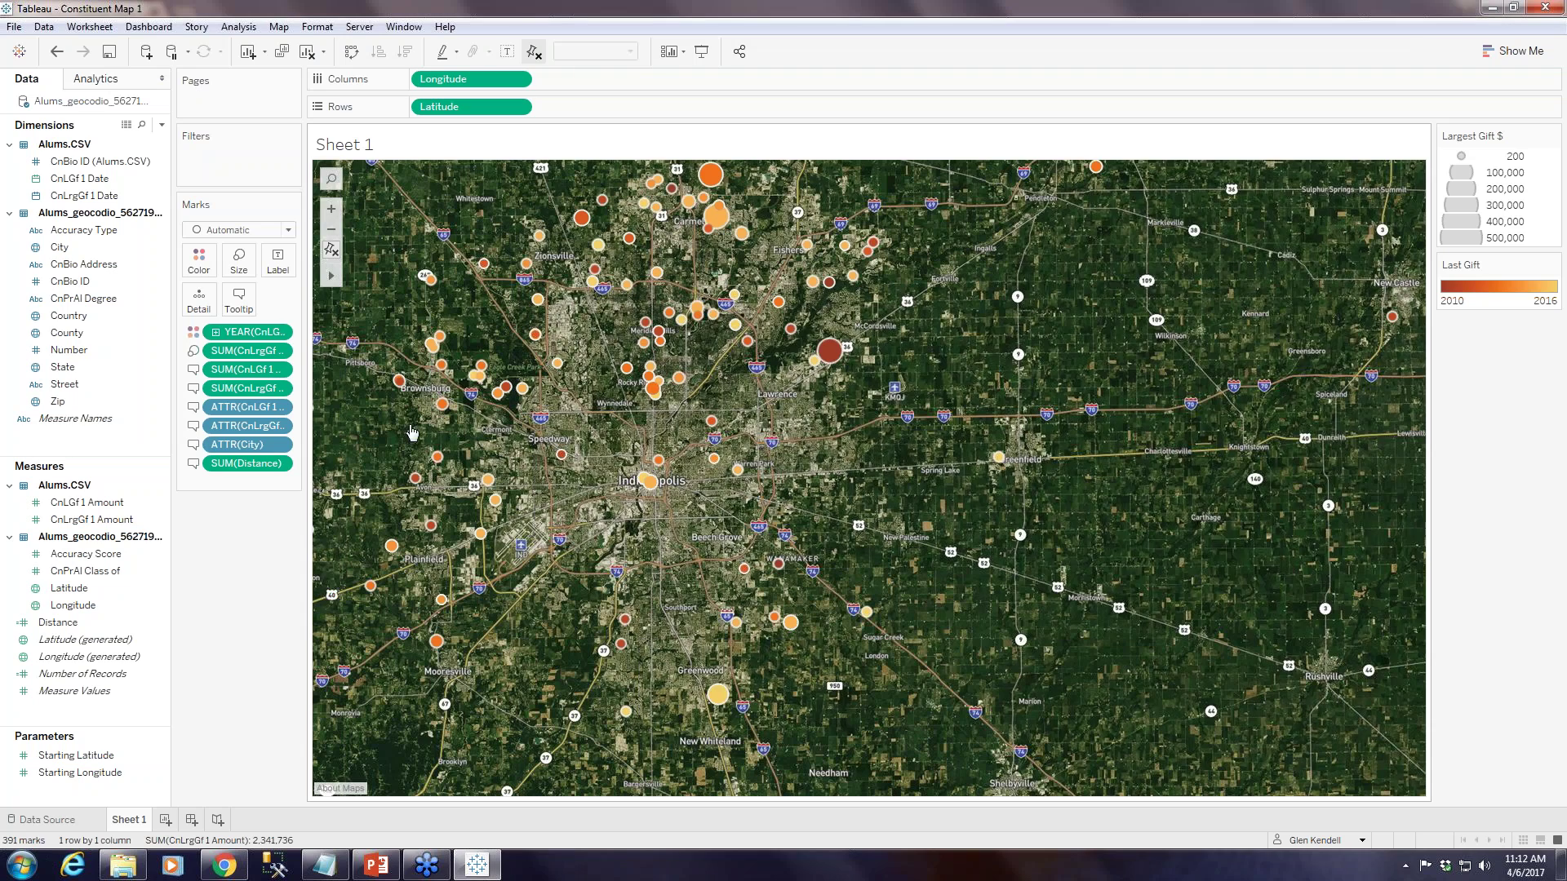
Zoom the constituent map in on the Indianapolis area to examine the gift marks over the satellite imagery
click(332, 210)
click(332, 212)
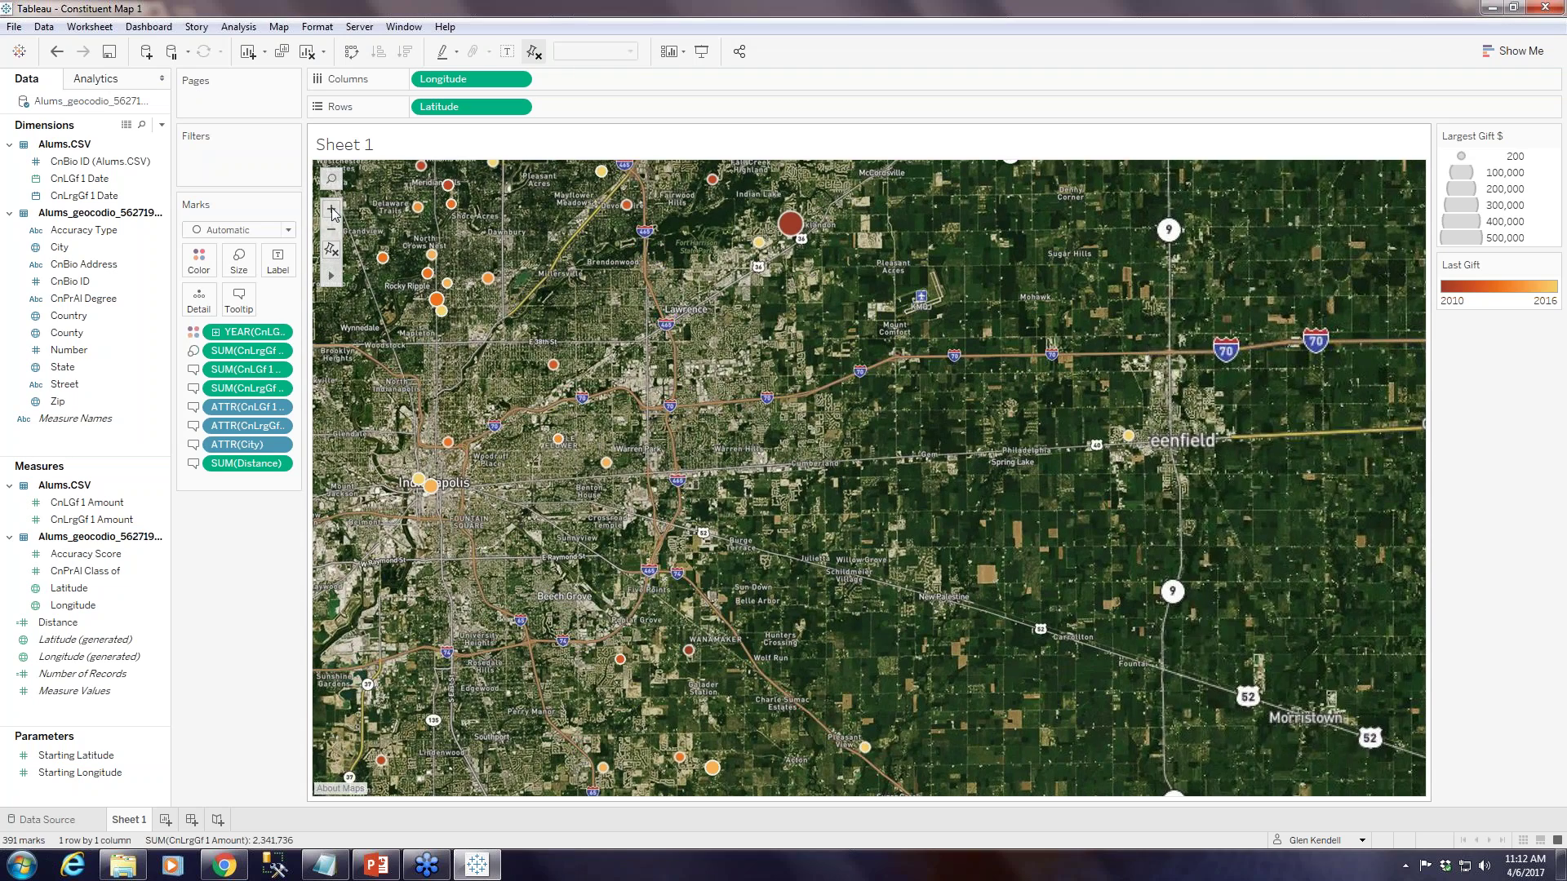
drag(644, 464, 810, 434)
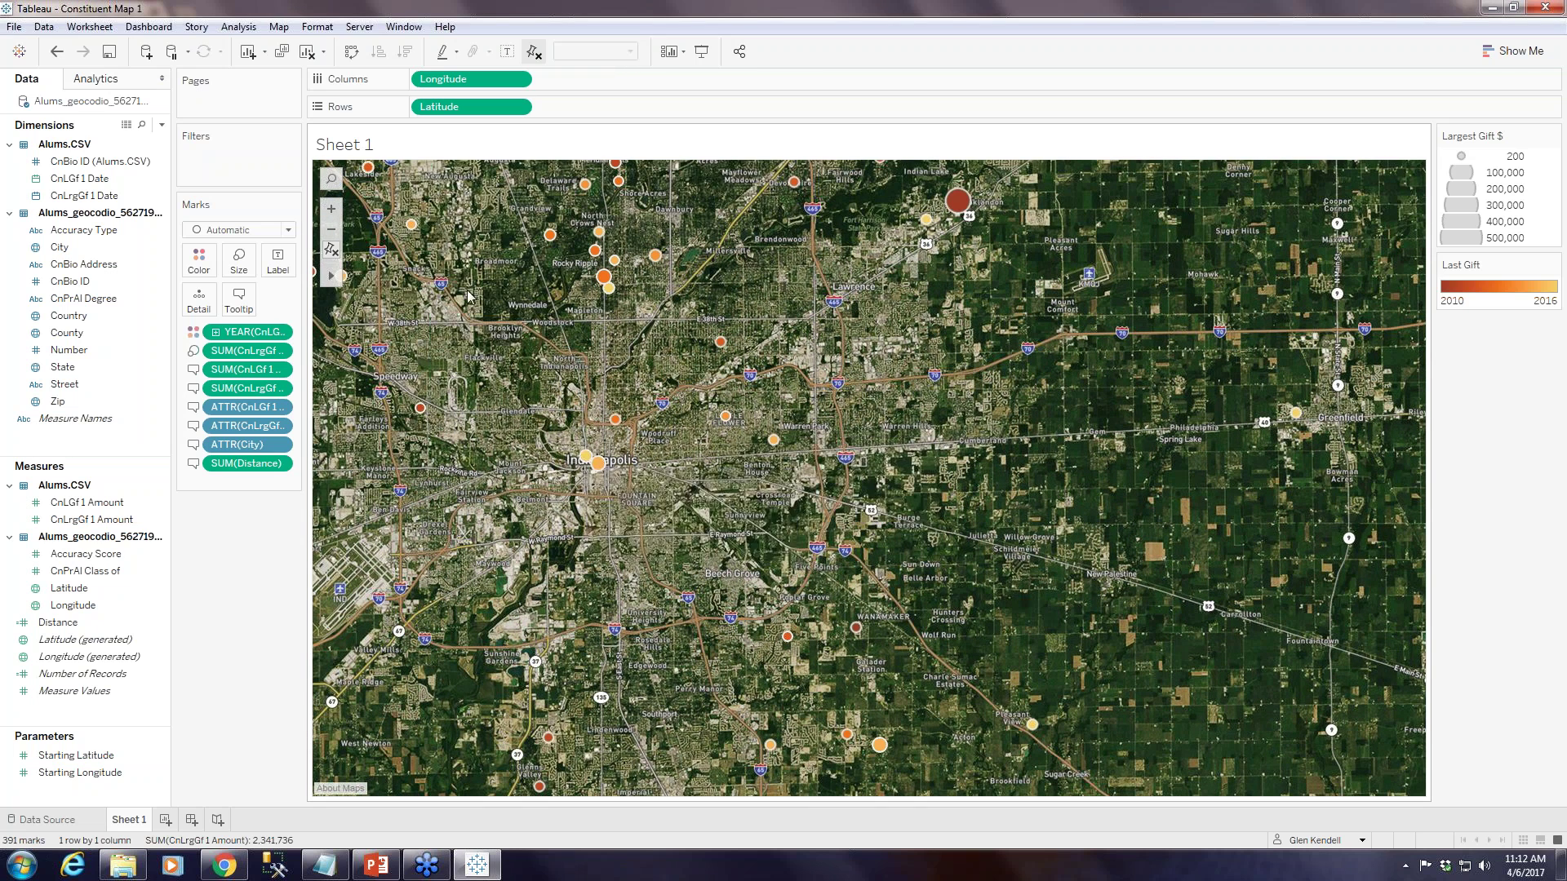
Show the map layer settings and set the washout of the Mapbox Satellite Streets background to 24%
click(279, 27)
mouse_move(324, 54)
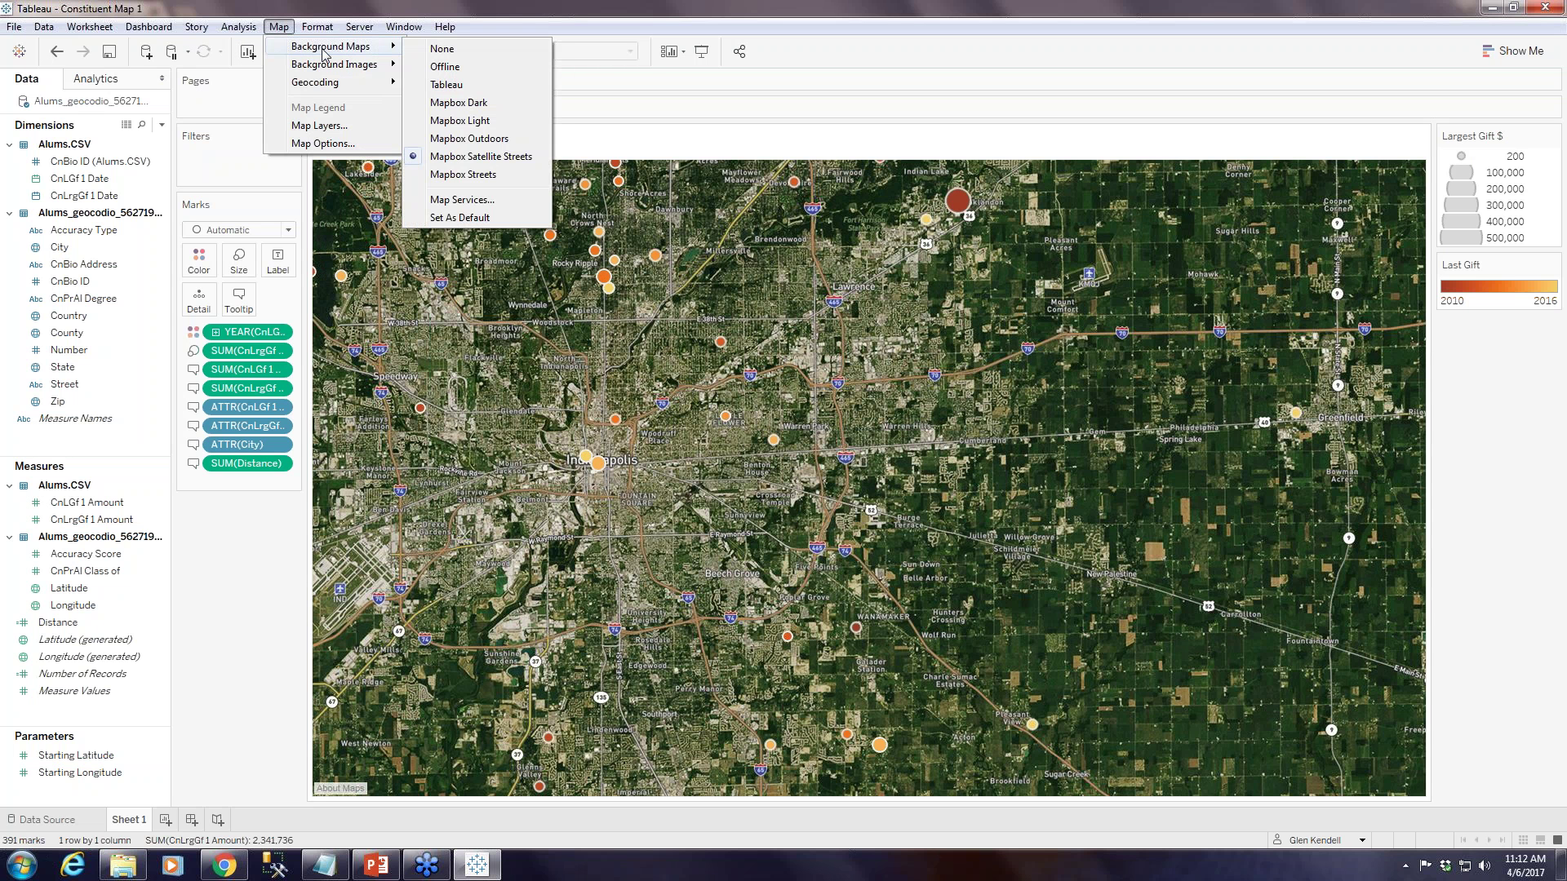
click(279, 27)
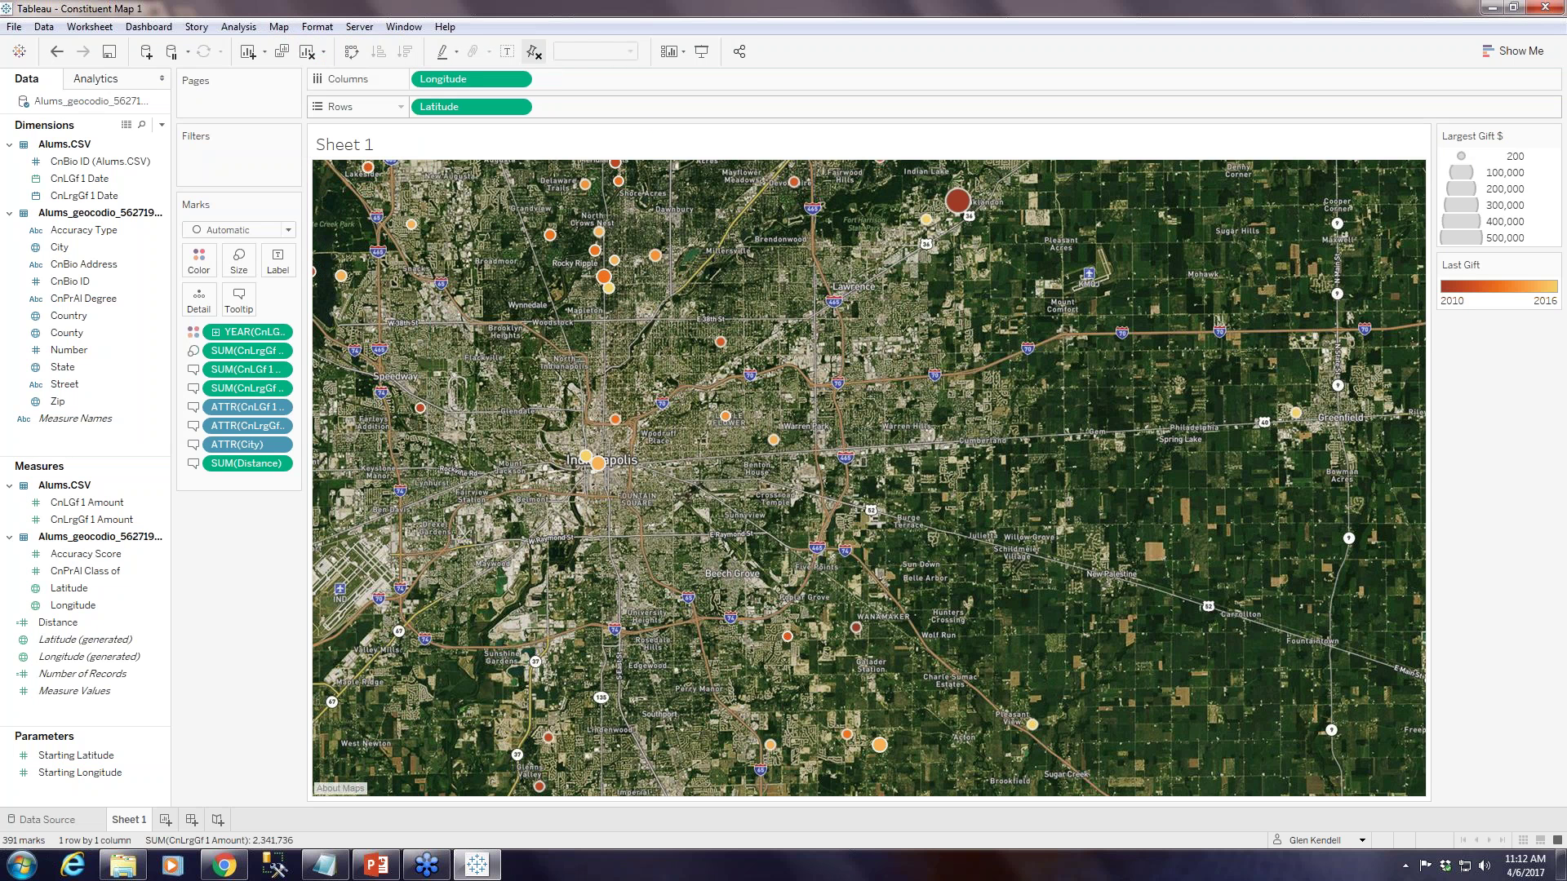
click(282, 27)
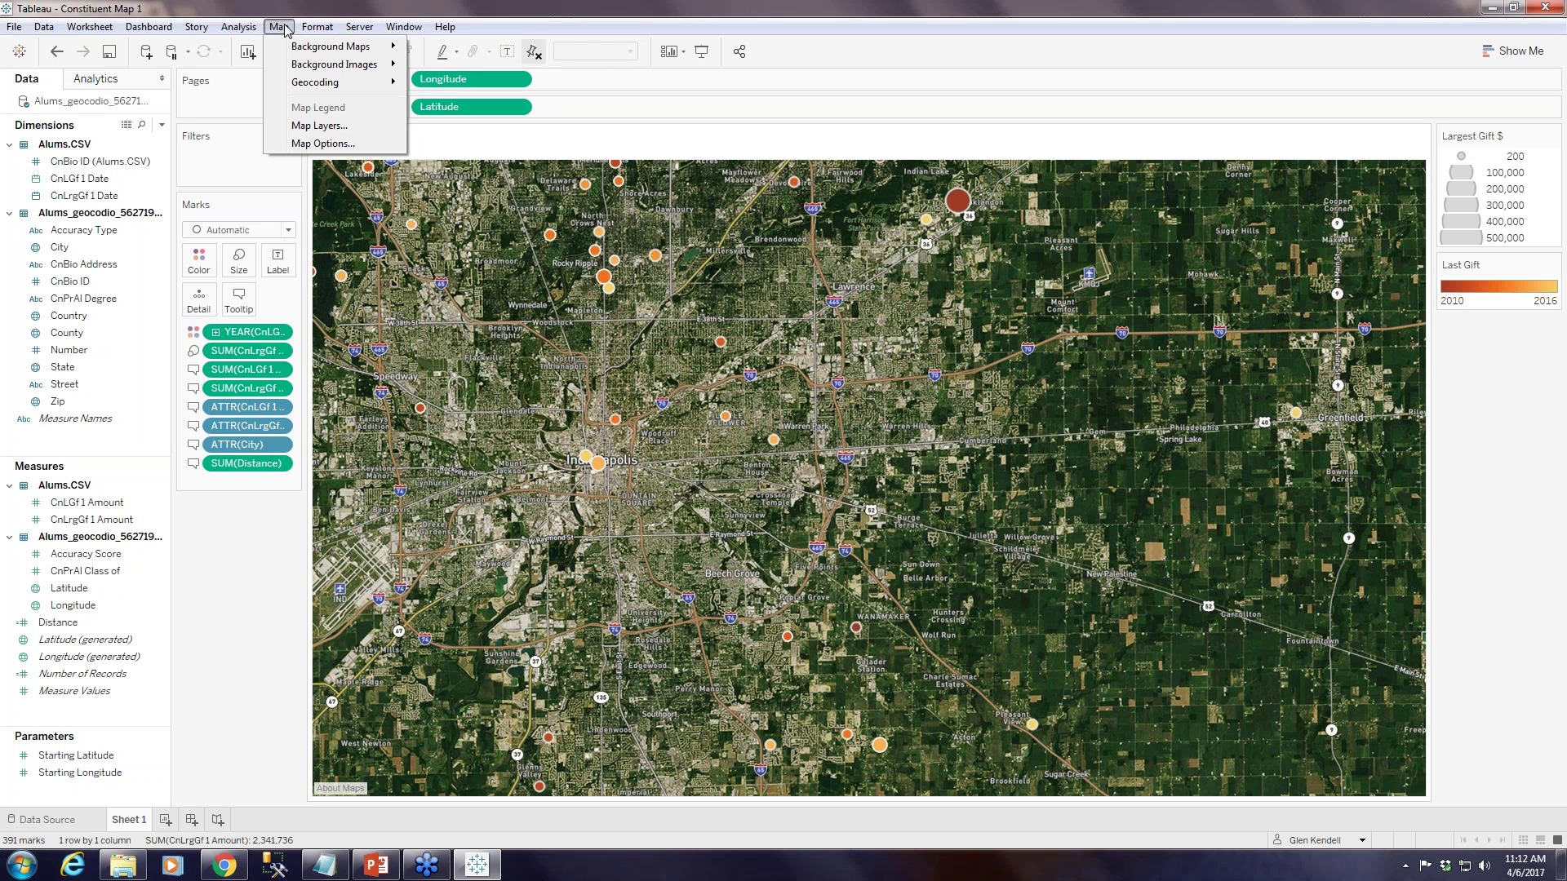
click(325, 126)
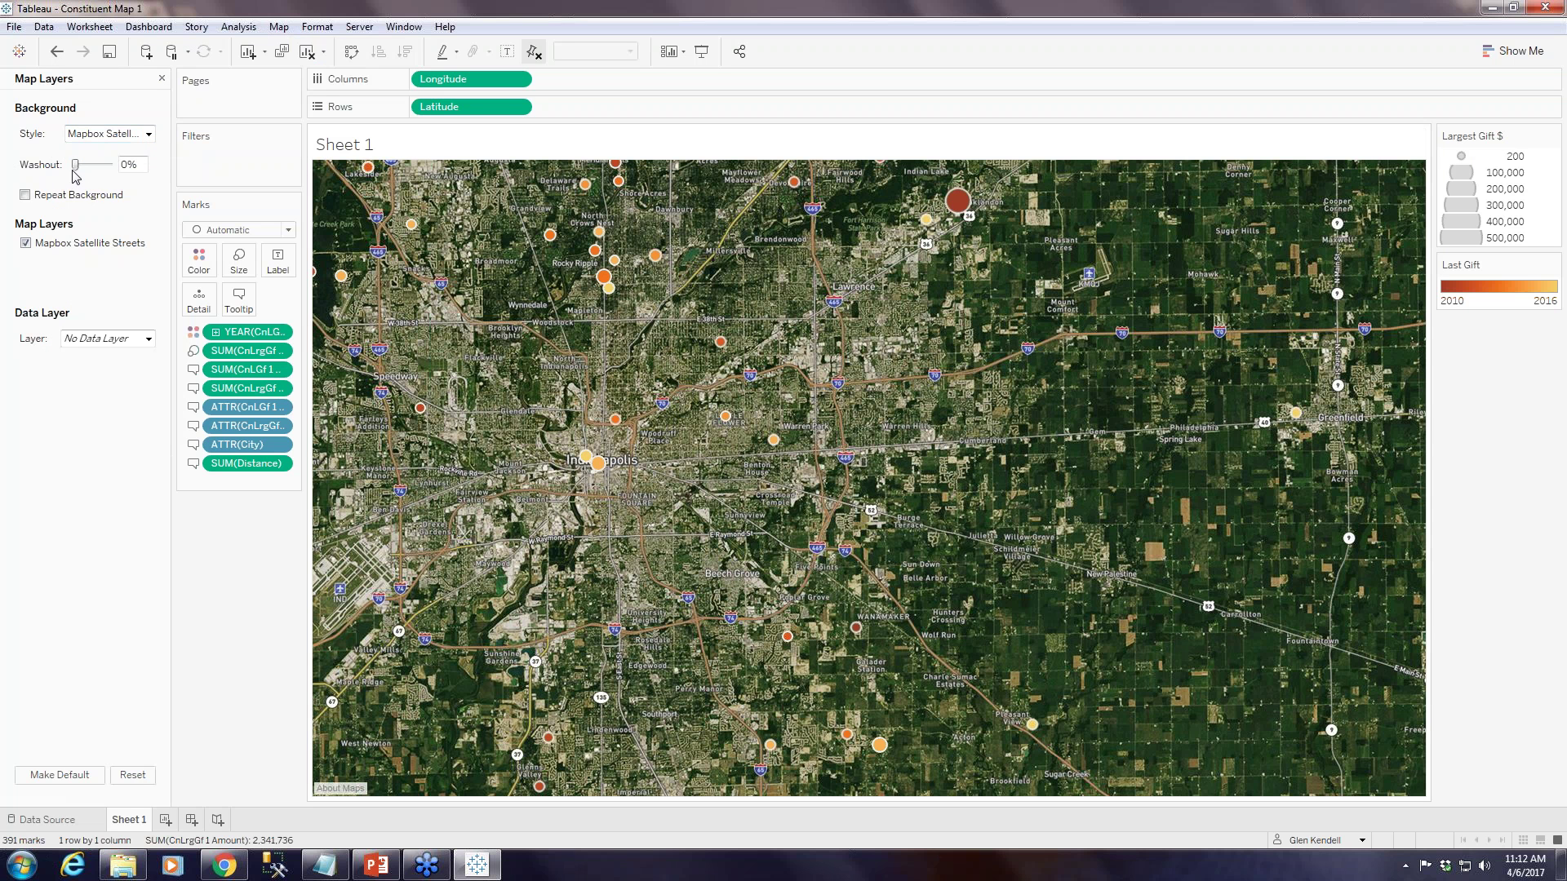
drag(79, 167, 84, 166)
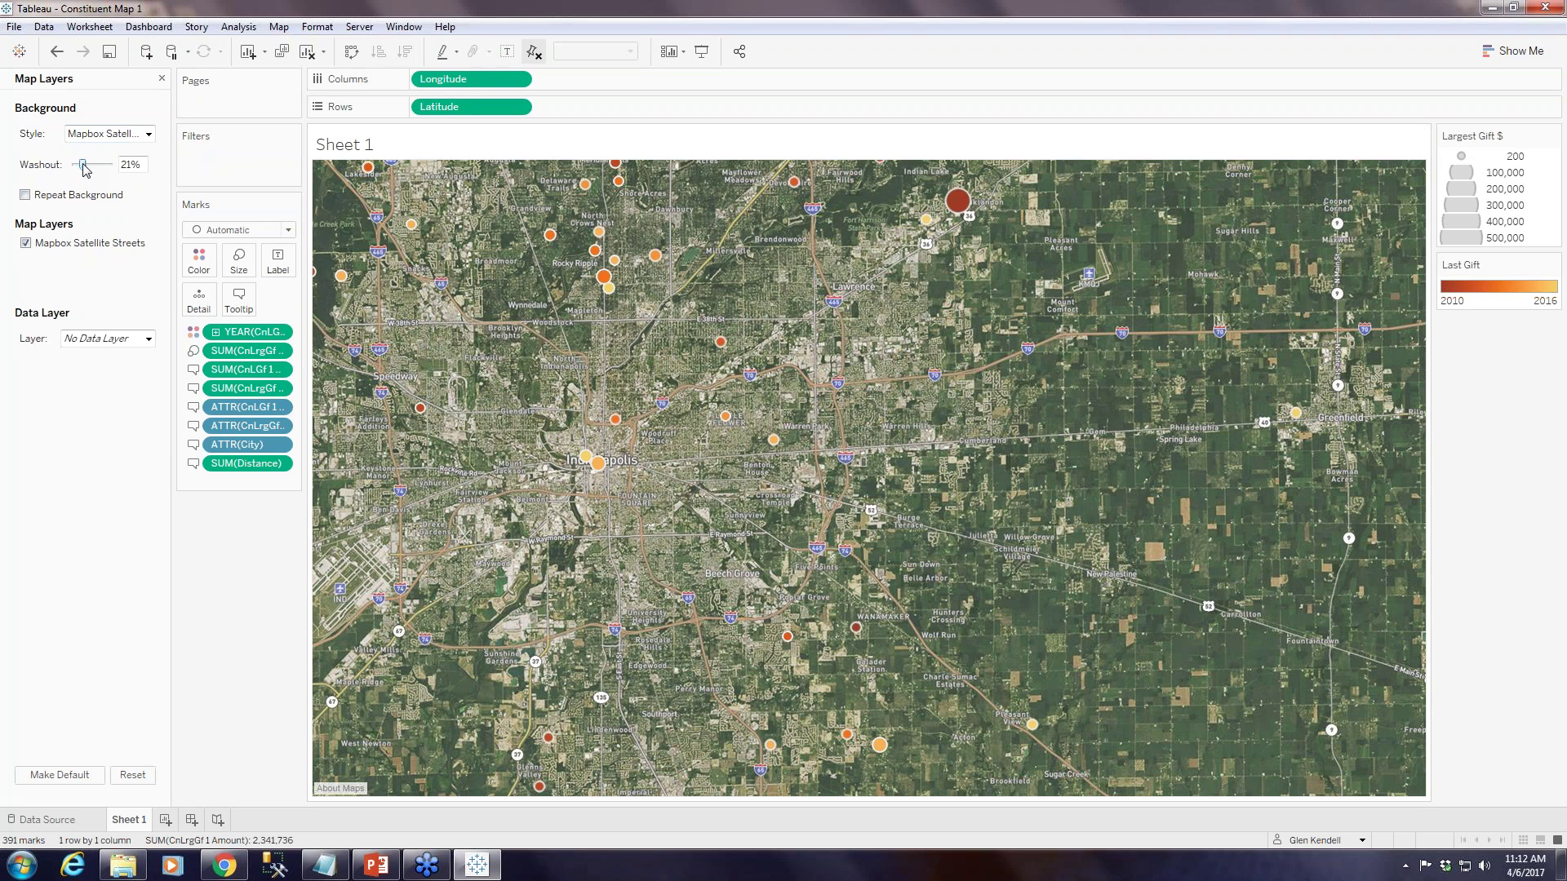
click(92, 165)
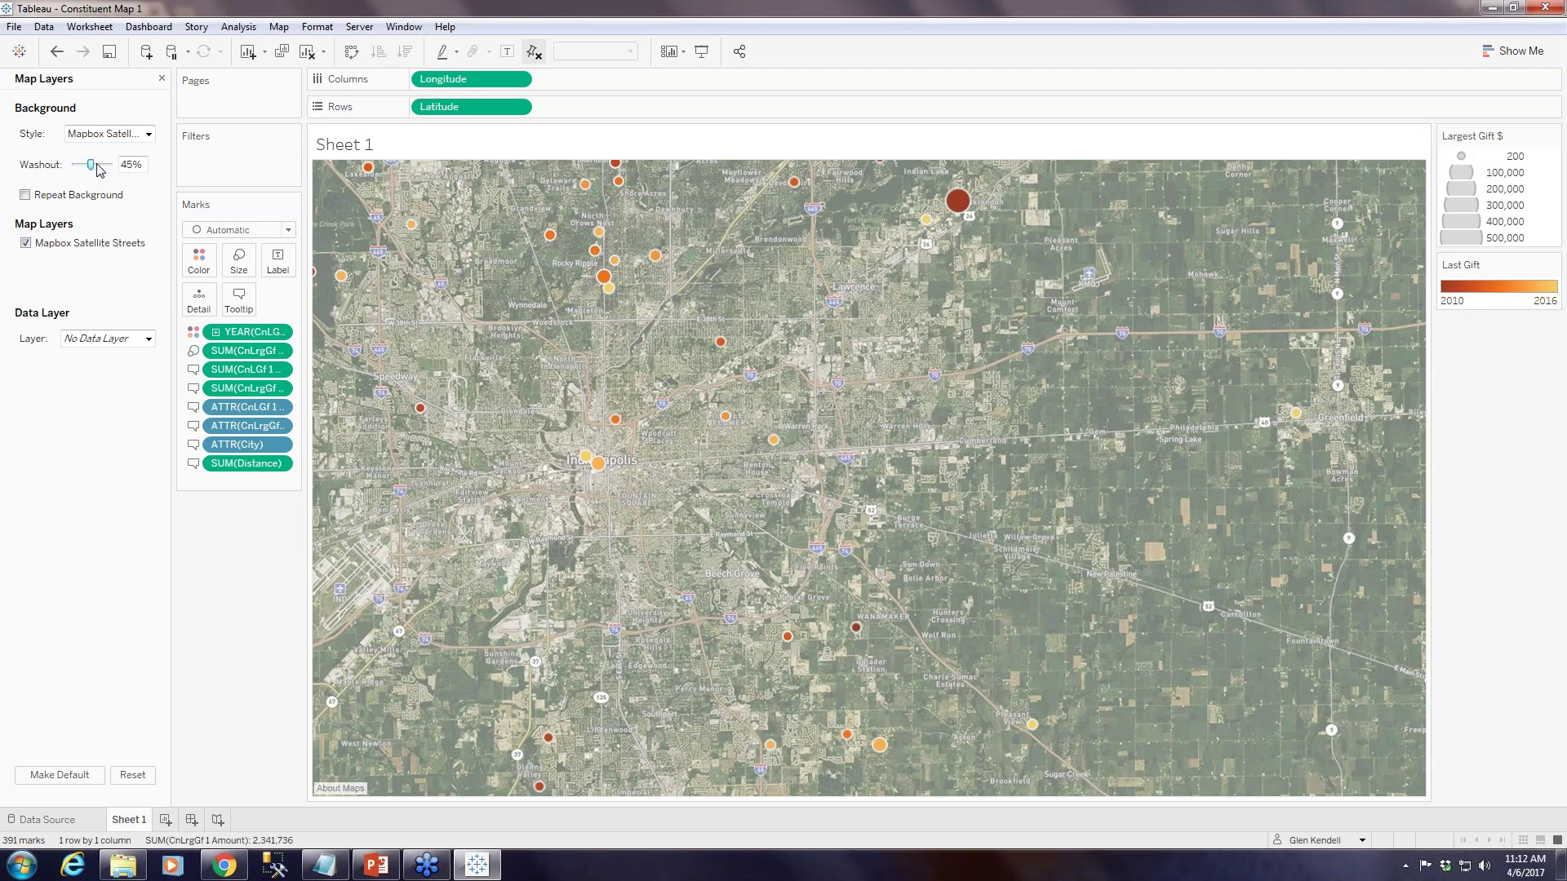
click(99, 166)
drag(92, 166, 92, 169)
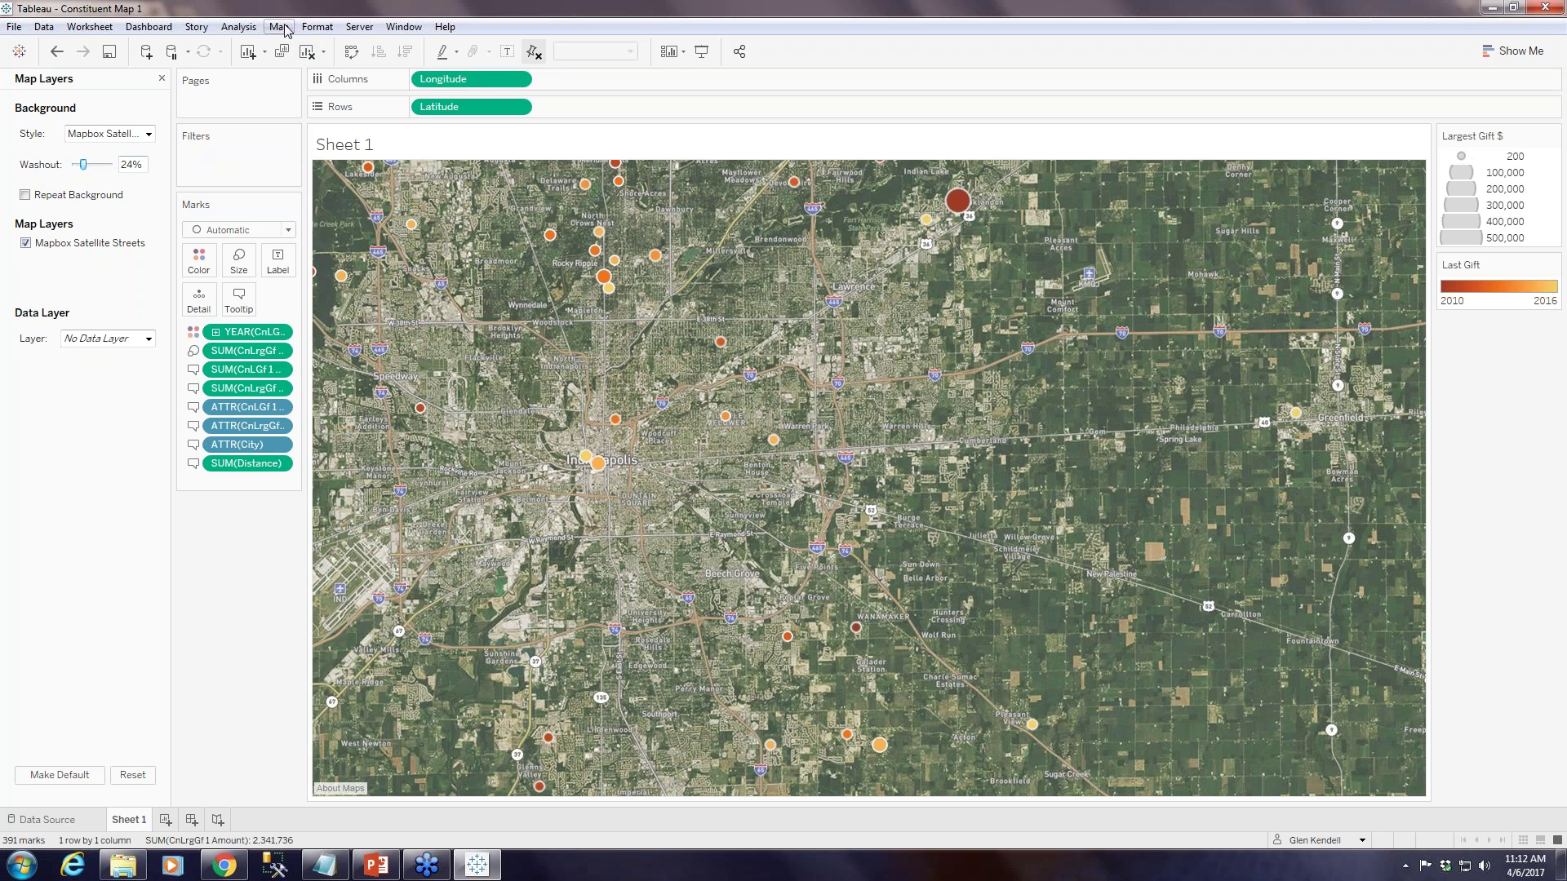
Change the constituent map's background map to Mapbox Streets and set its washout to 21%
click(279, 26)
mouse_move(372, 54)
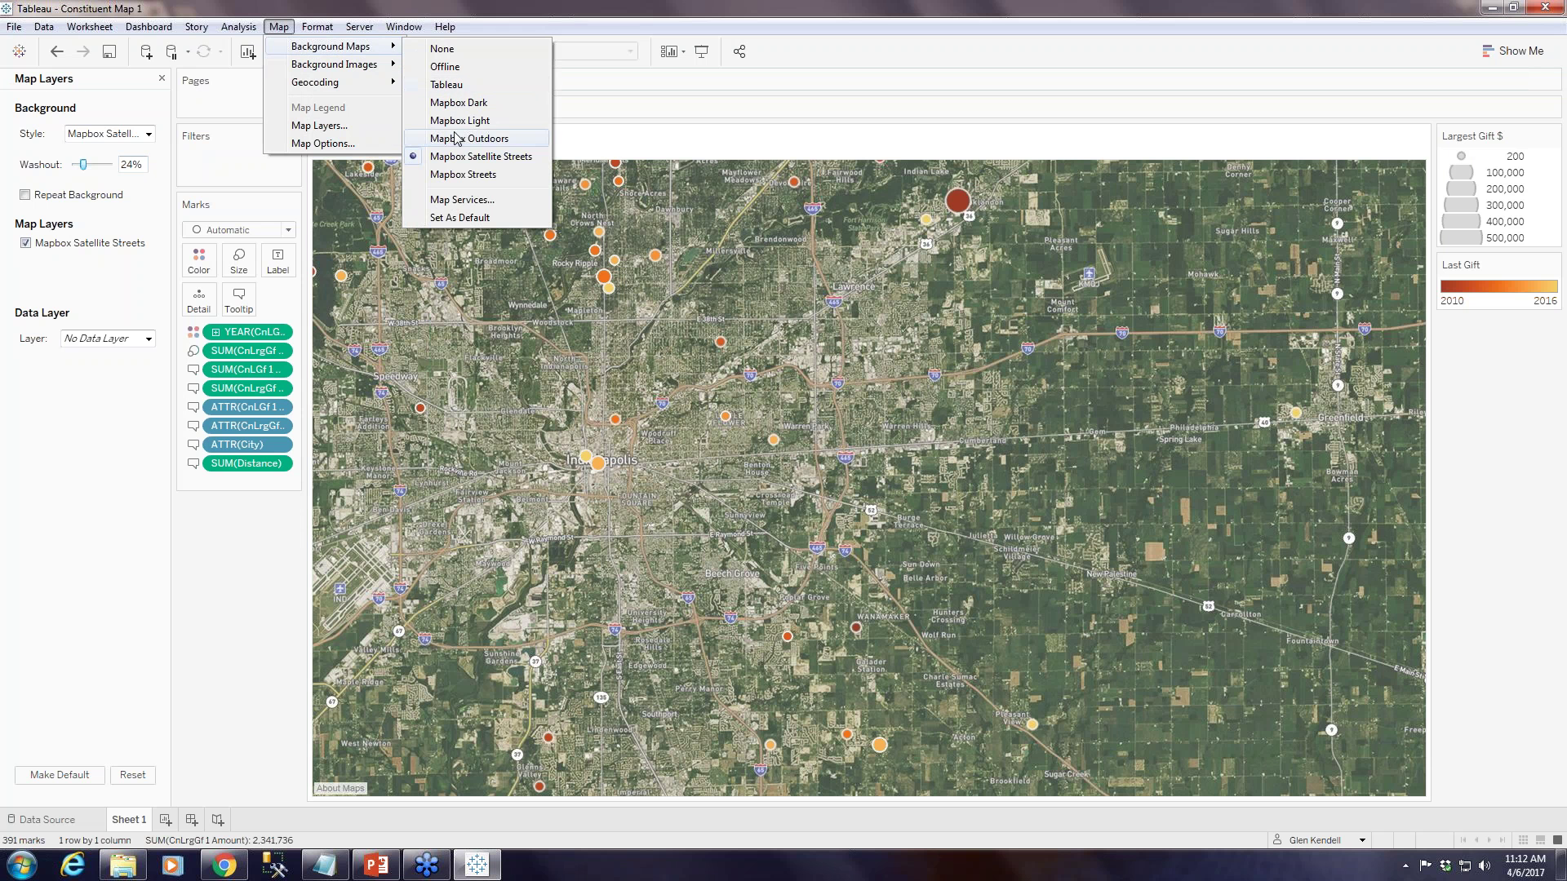
click(457, 174)
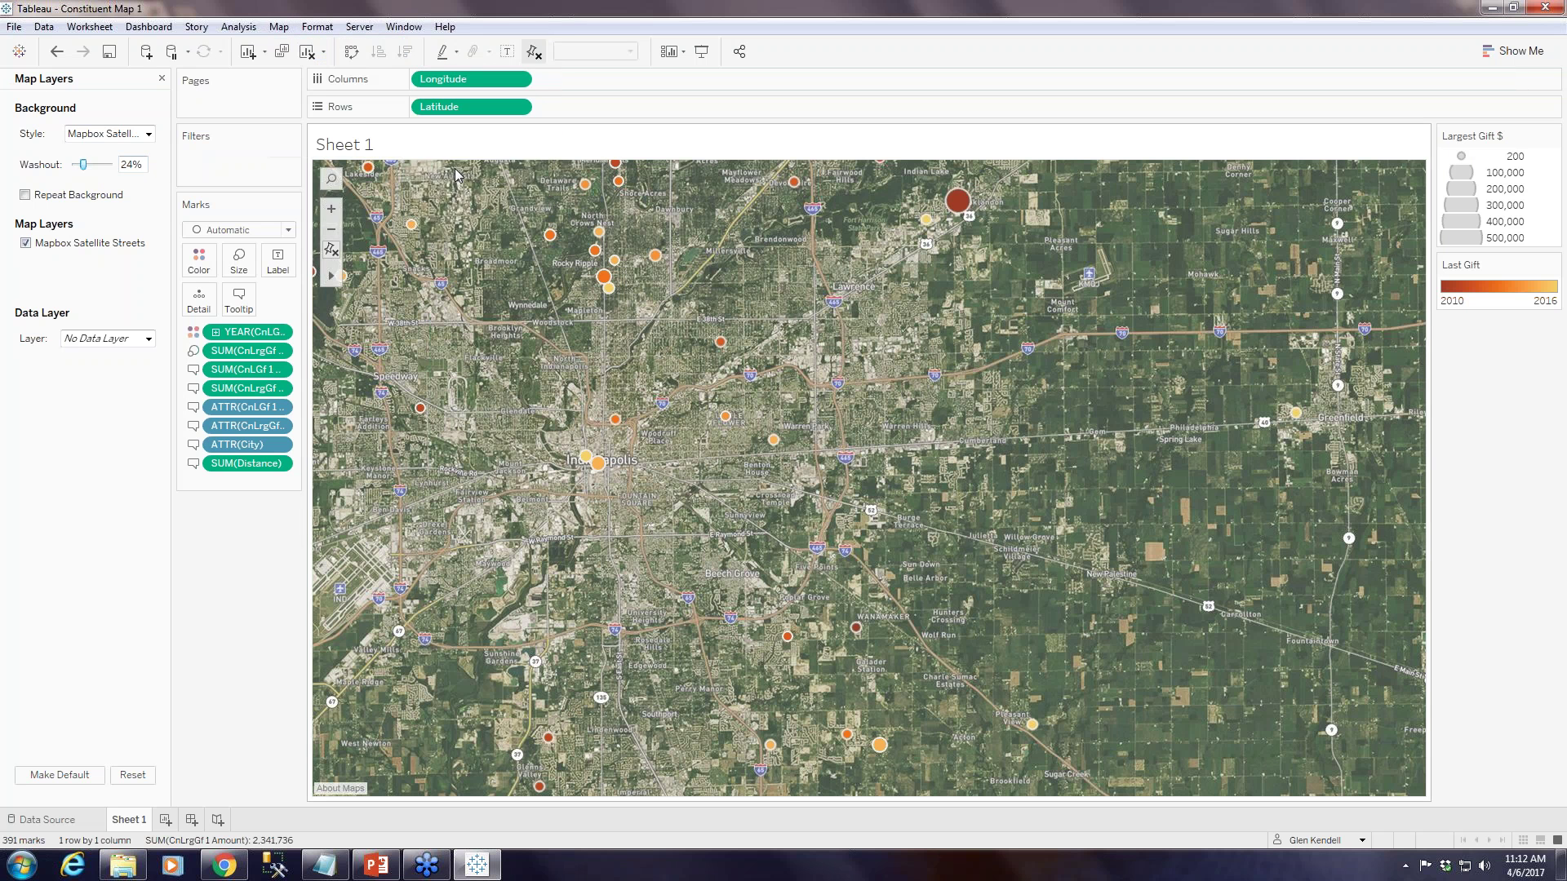
drag(75, 164, 95, 166)
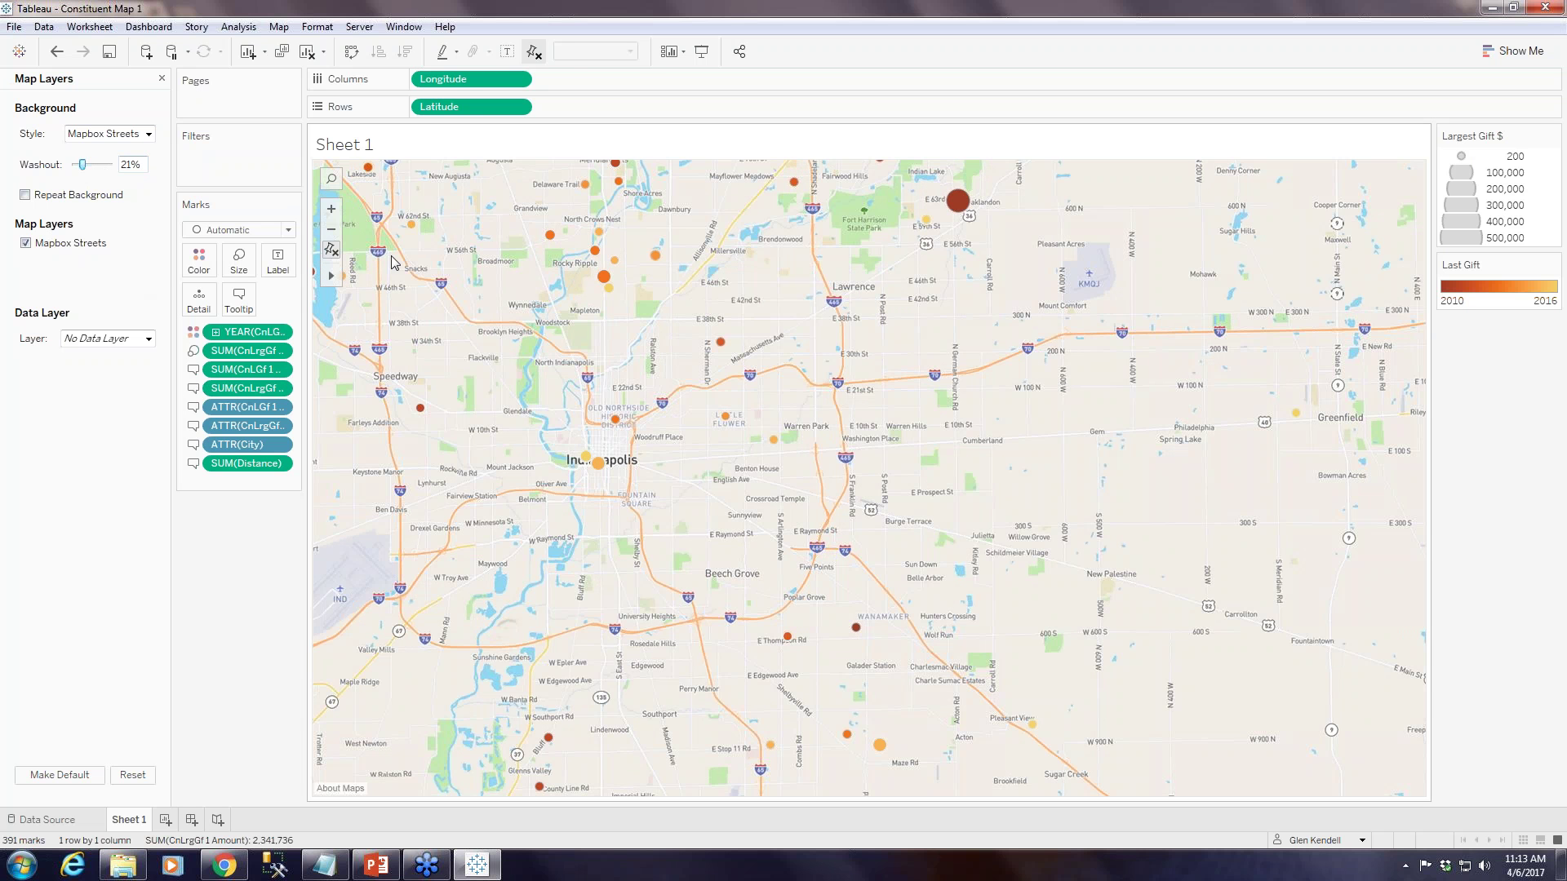
Export the Mapbox Dark map service as a Tableau Map Source file named Mapbox Dark in the Mapsources folder
click(287, 29)
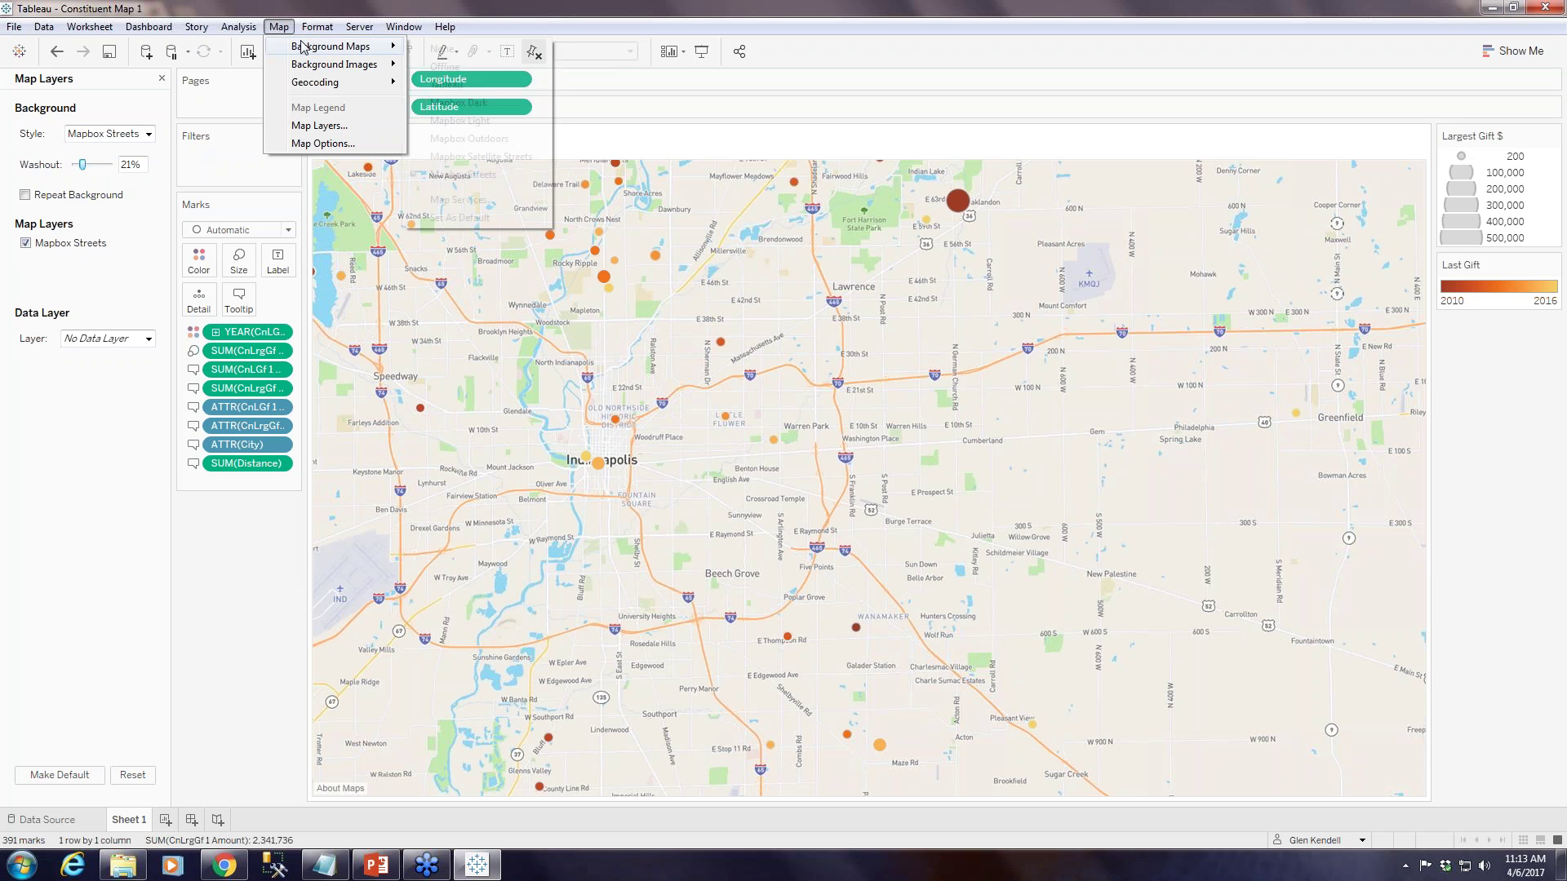
mouse_move(303, 49)
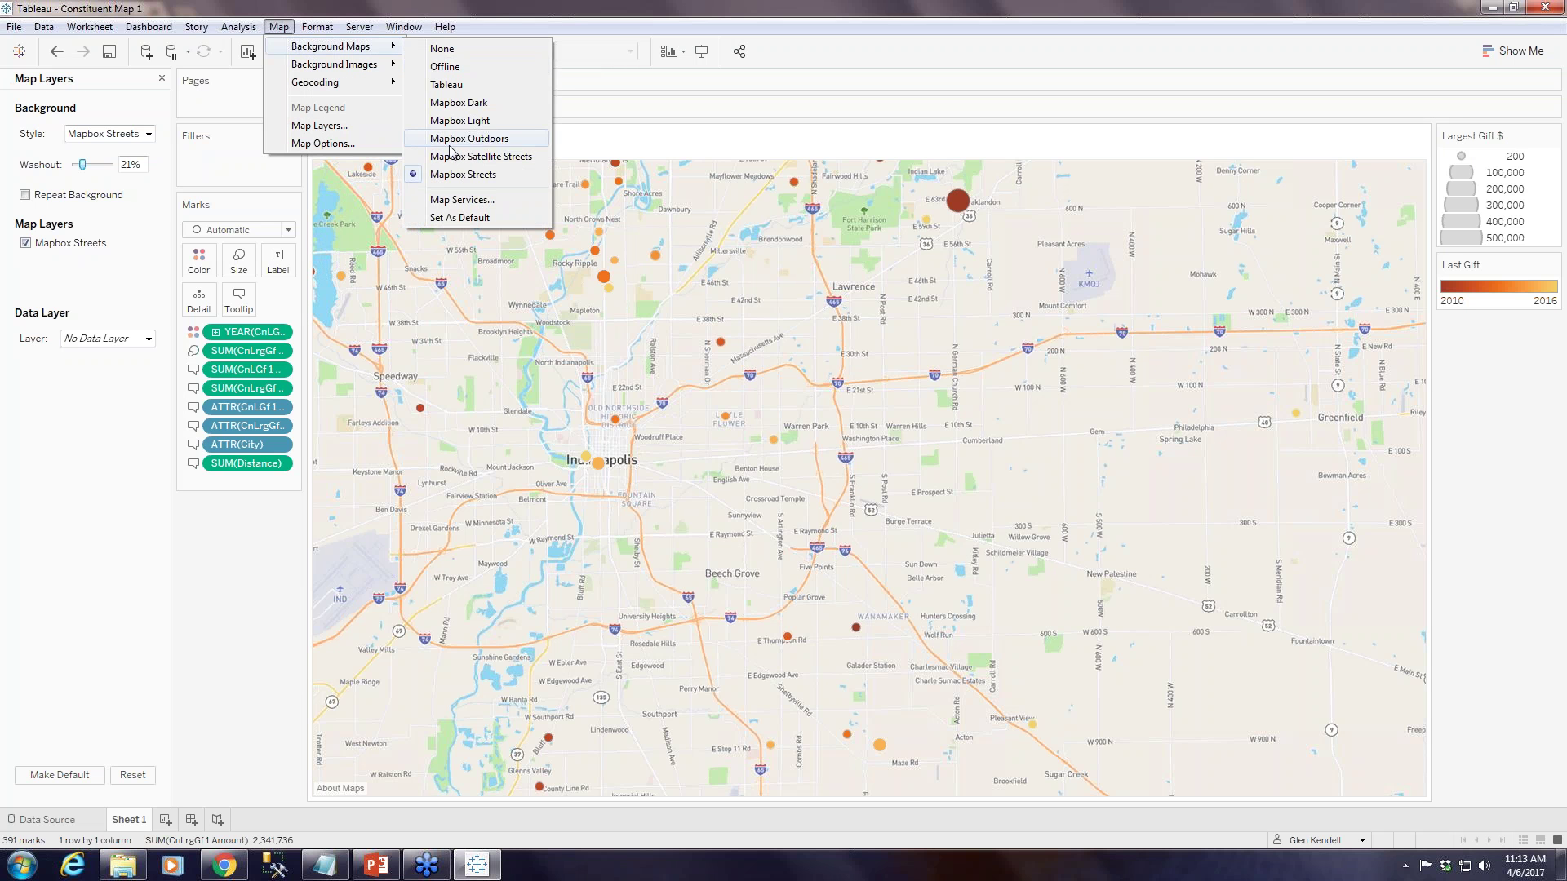
click(464, 215)
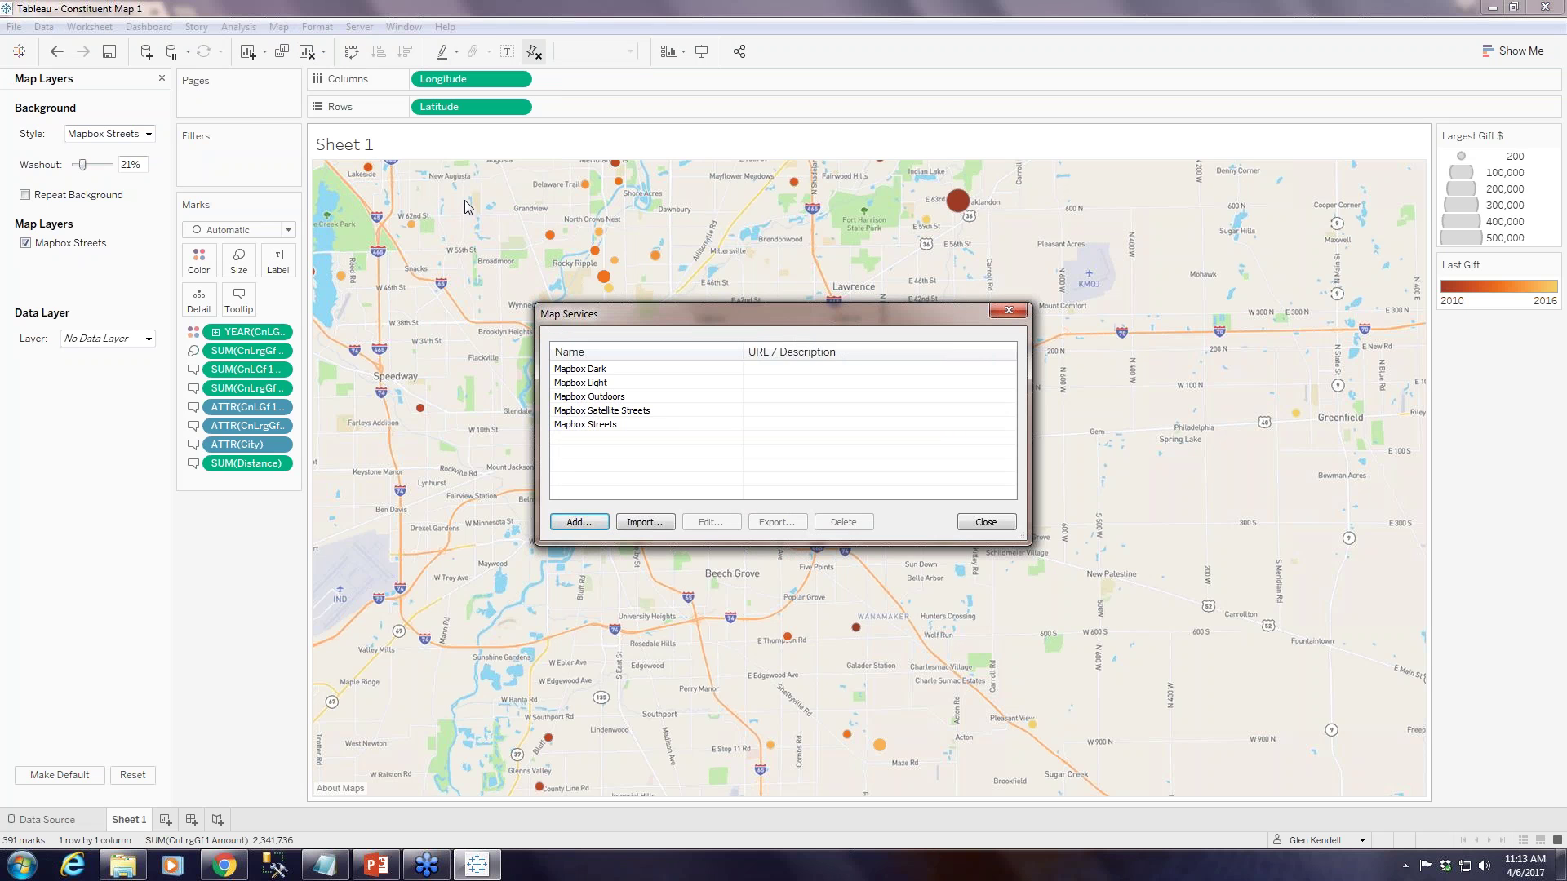
click(582, 368)
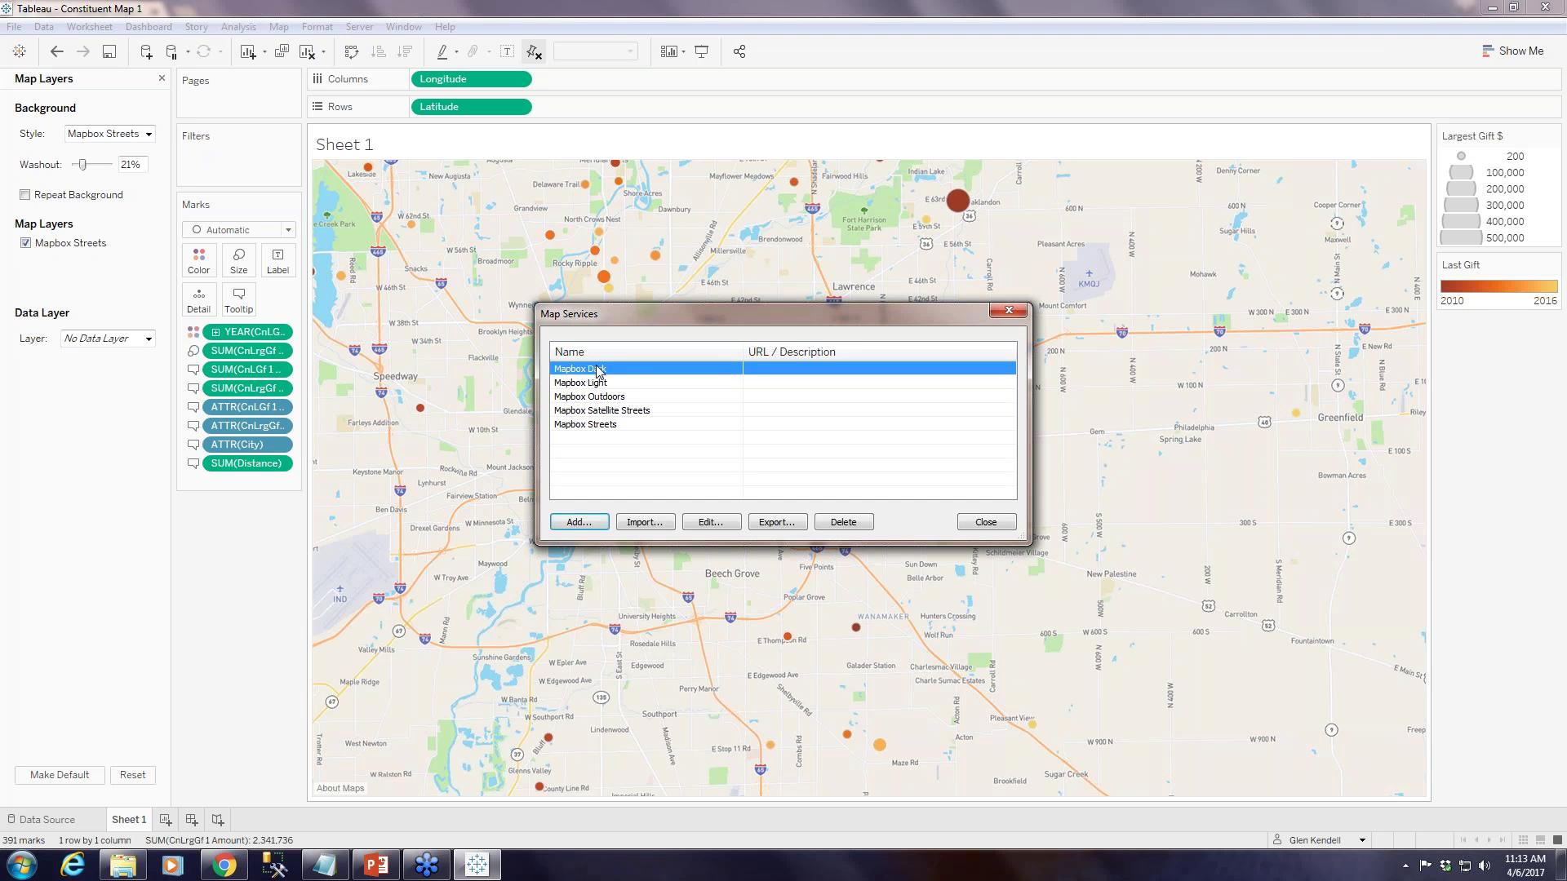
click(772, 523)
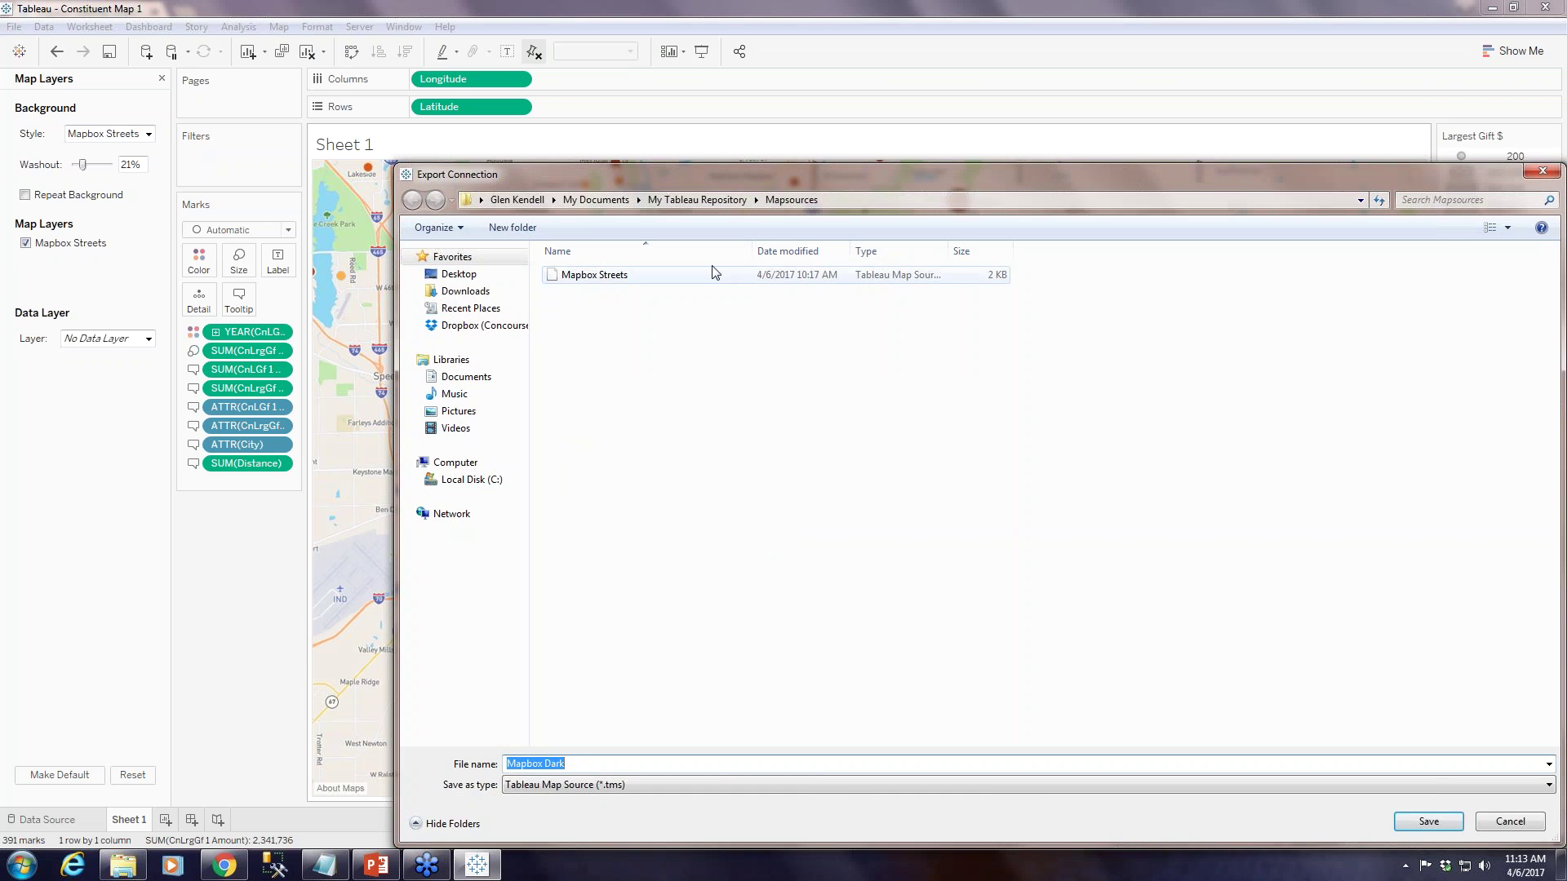
drag(604, 104, 573, 68)
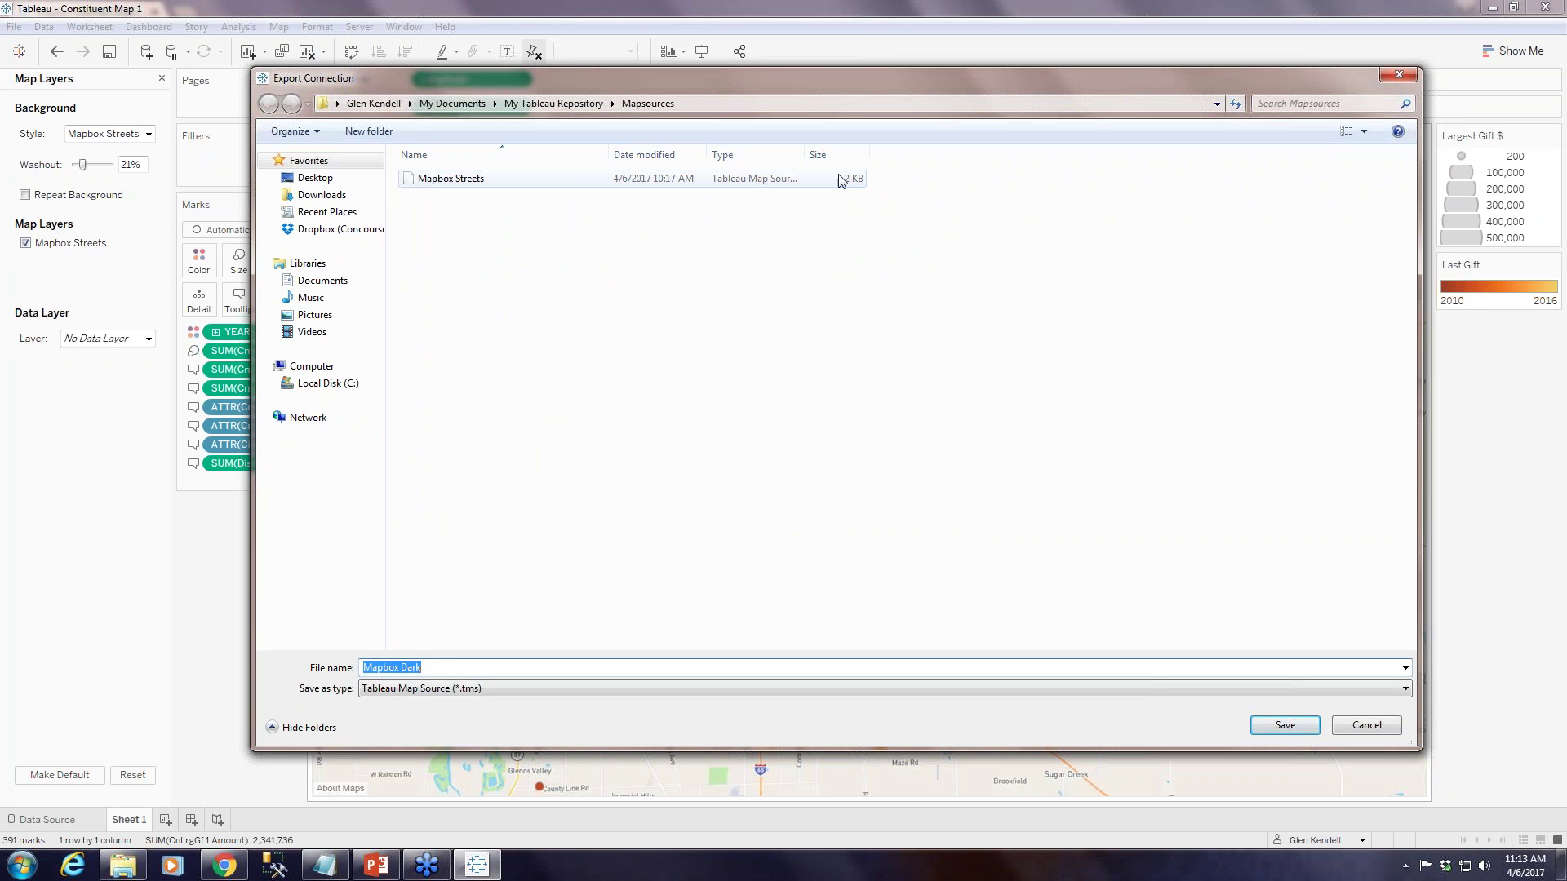
drag(798, 80, 685, 65)
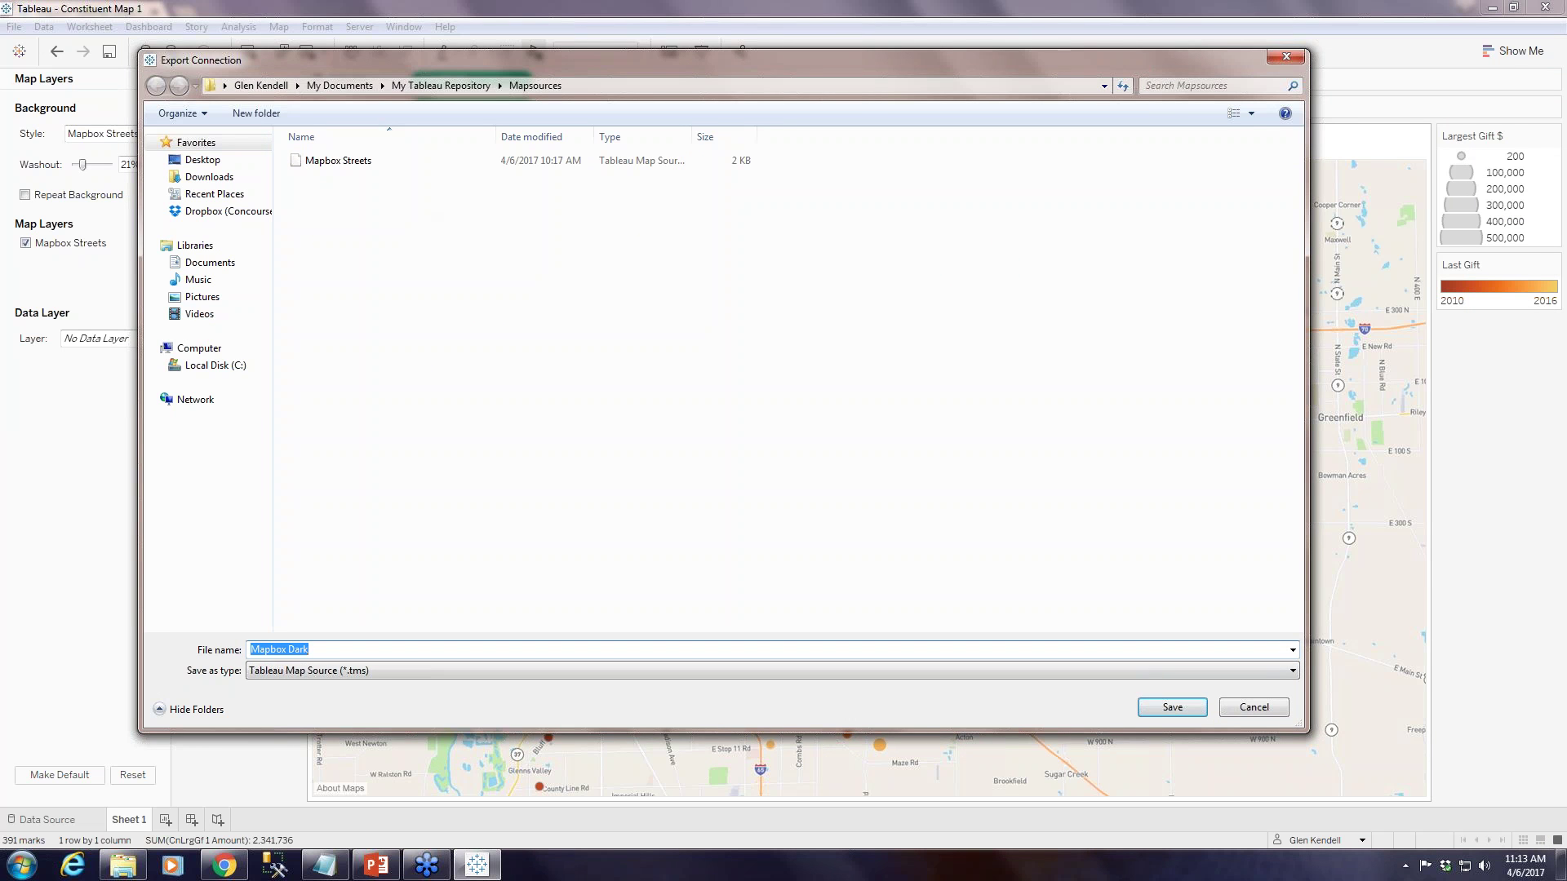
click(1195, 710)
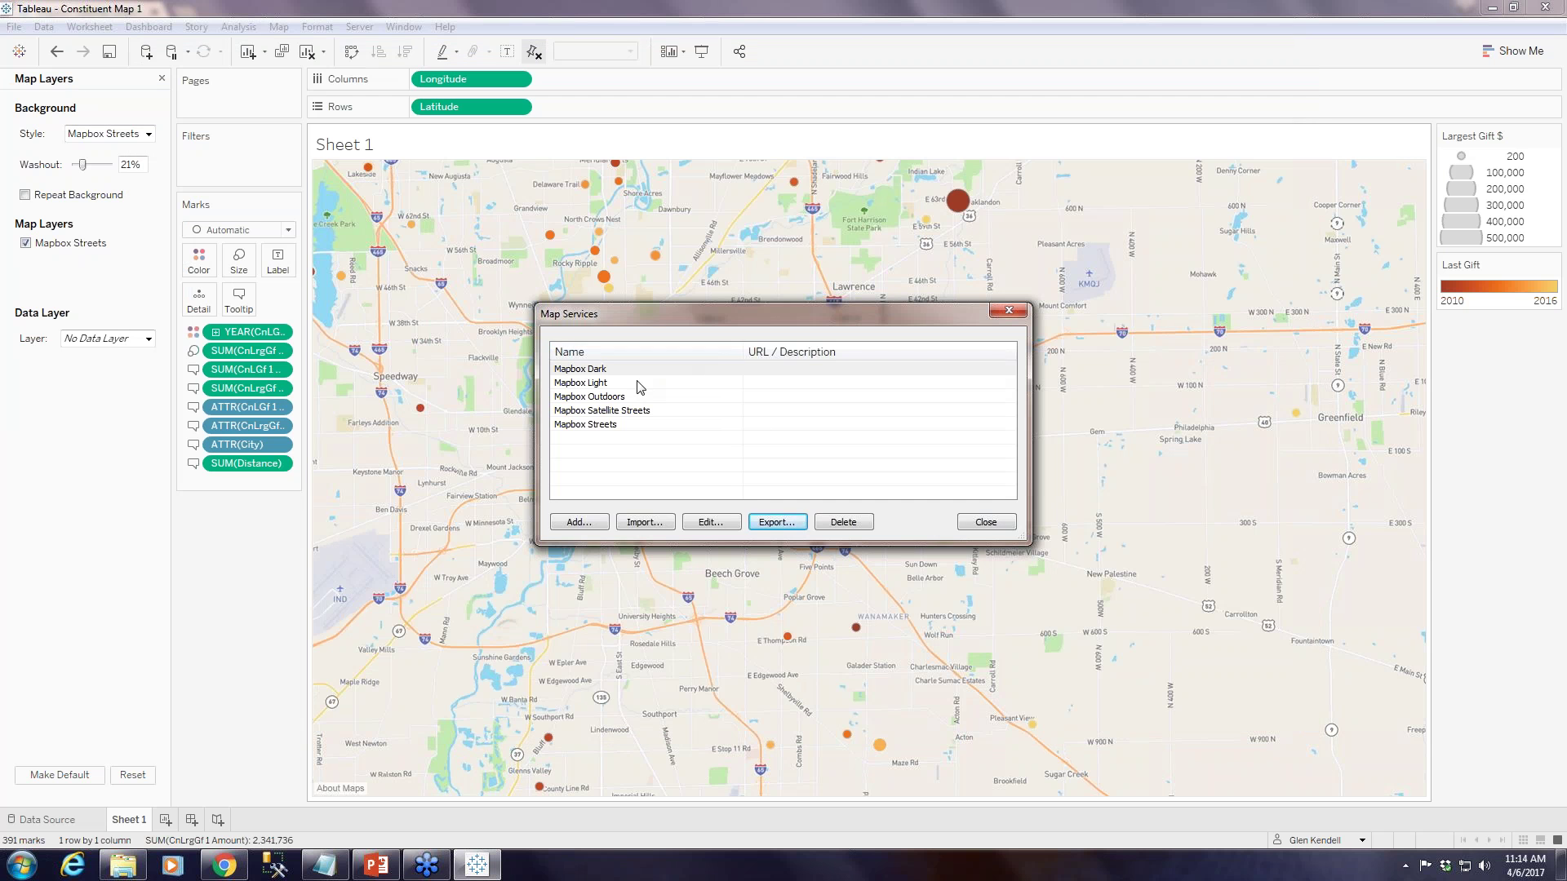
Export the Mapbox Light and Mapbox Outdoors map services as Tableau Map Source files to the Mapsources folder
click(639, 384)
click(778, 524)
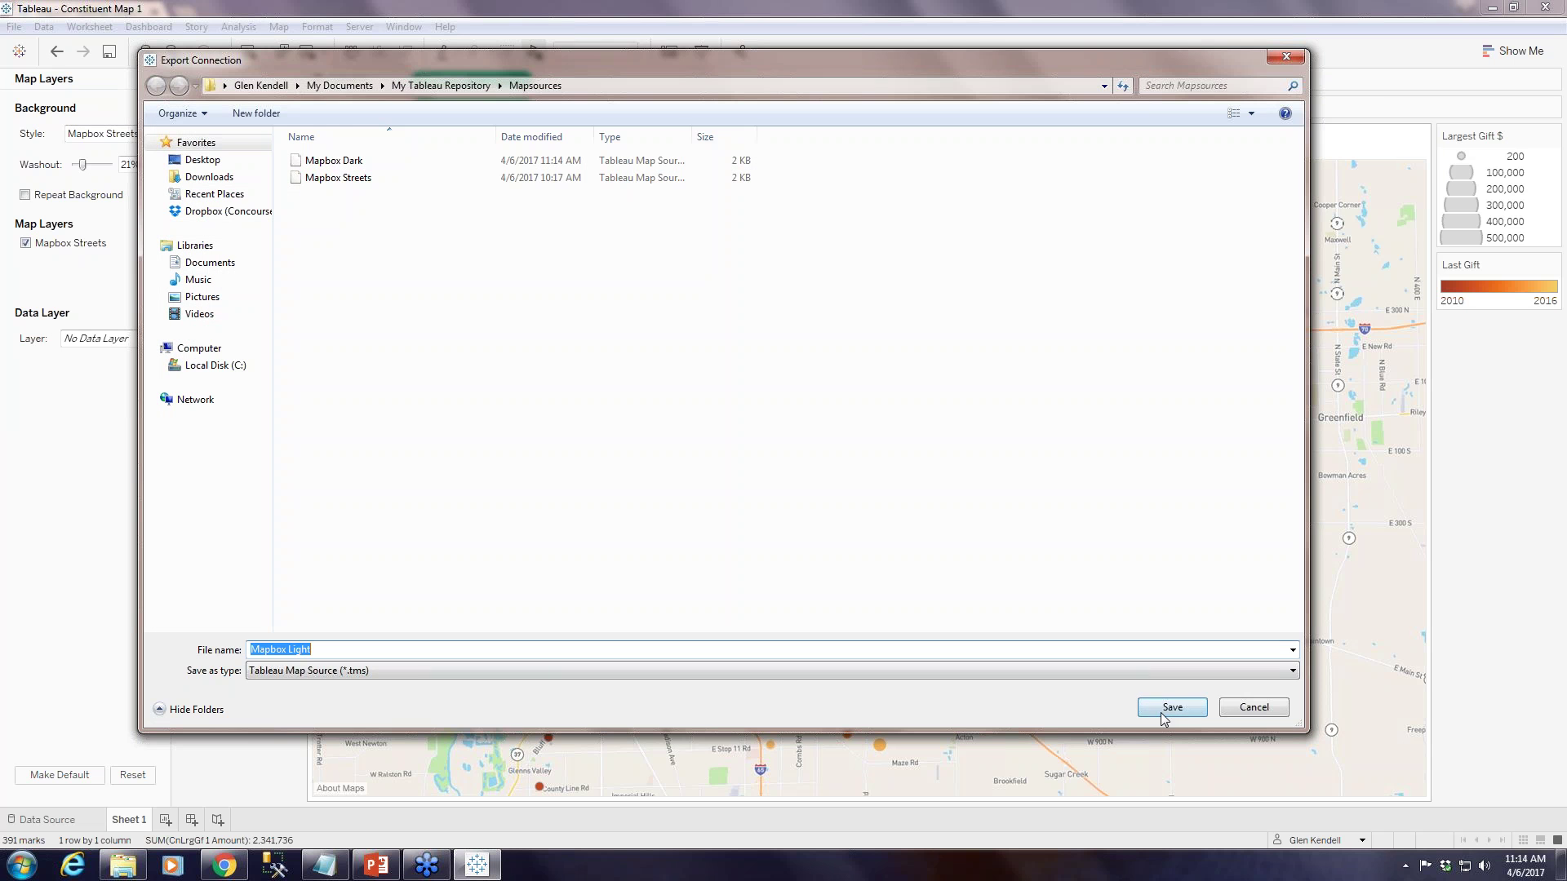
click(1160, 713)
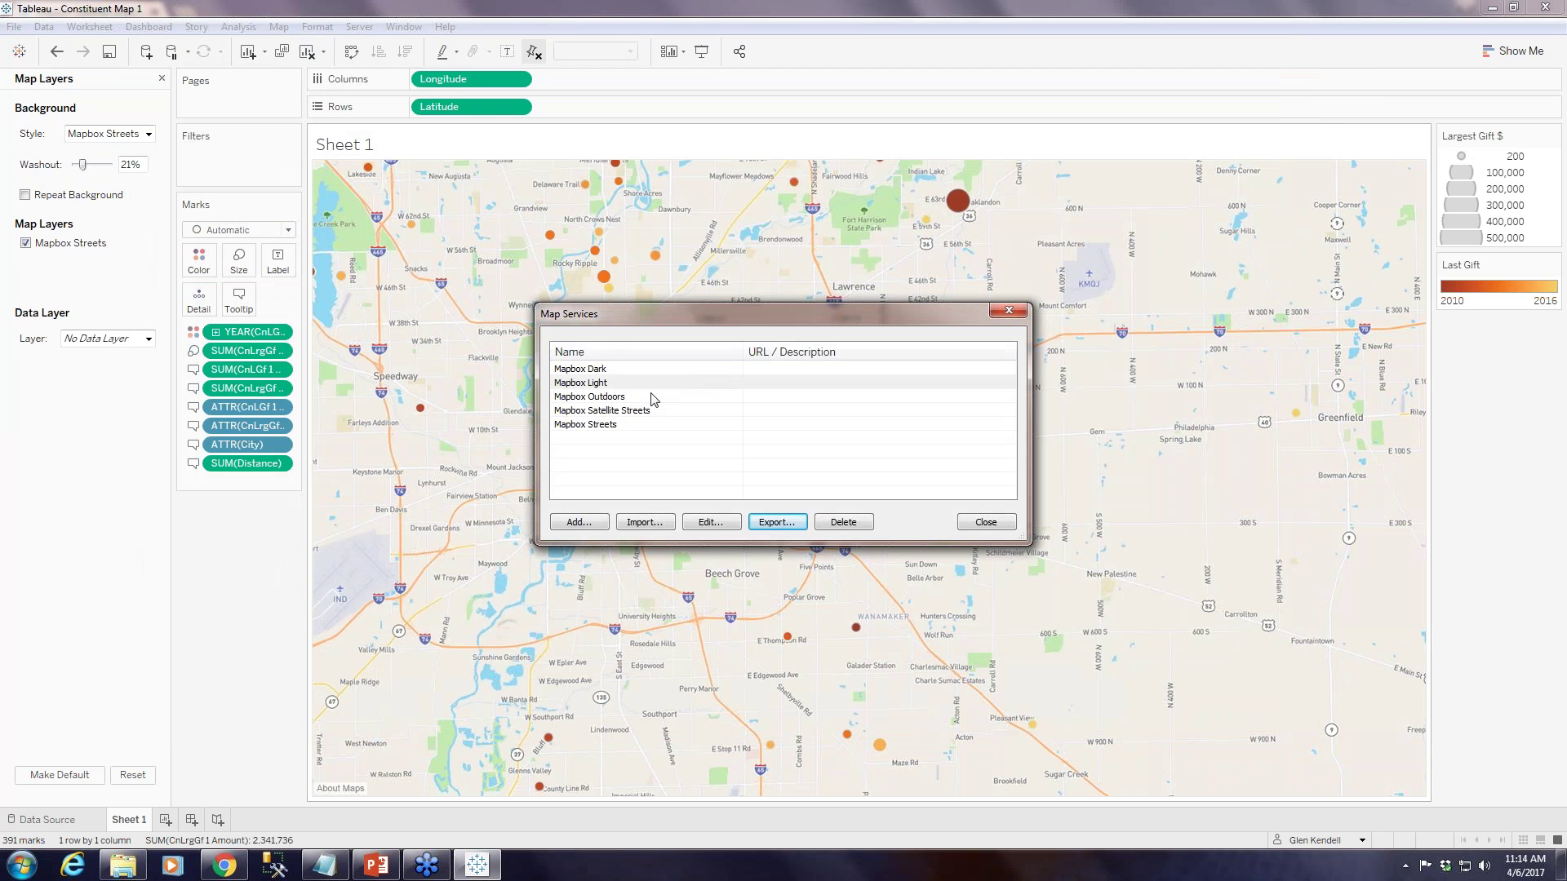
click(652, 398)
click(776, 523)
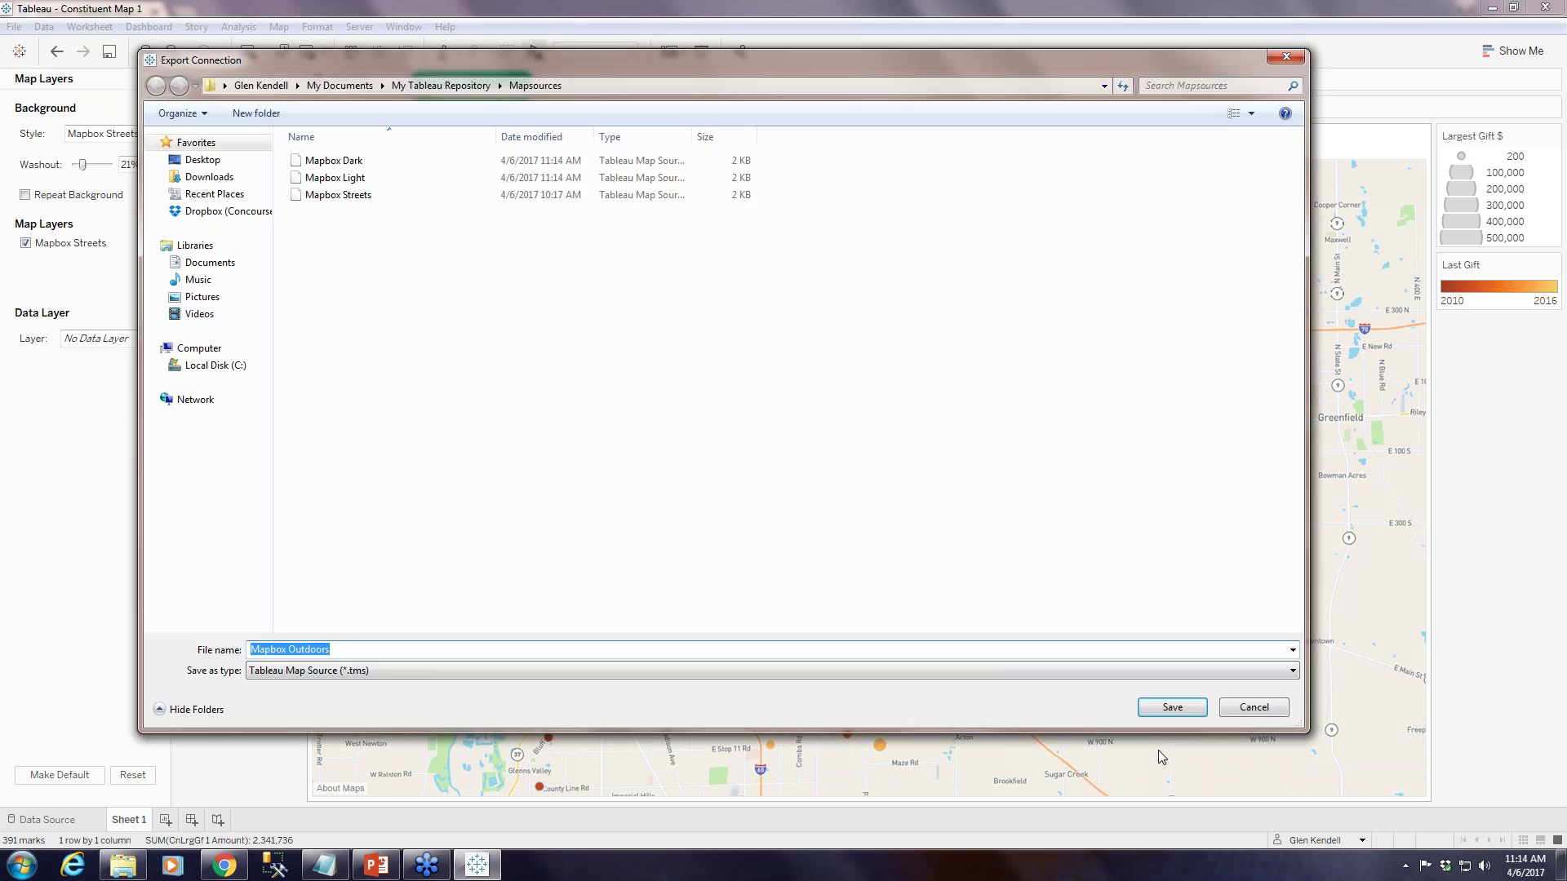
click(1172, 708)
Export Mapbox Satellite Streets and Mapbox Streets as map source files to the Mapsources folder, replacing the existing Mapbox Streets file
click(640, 410)
click(778, 525)
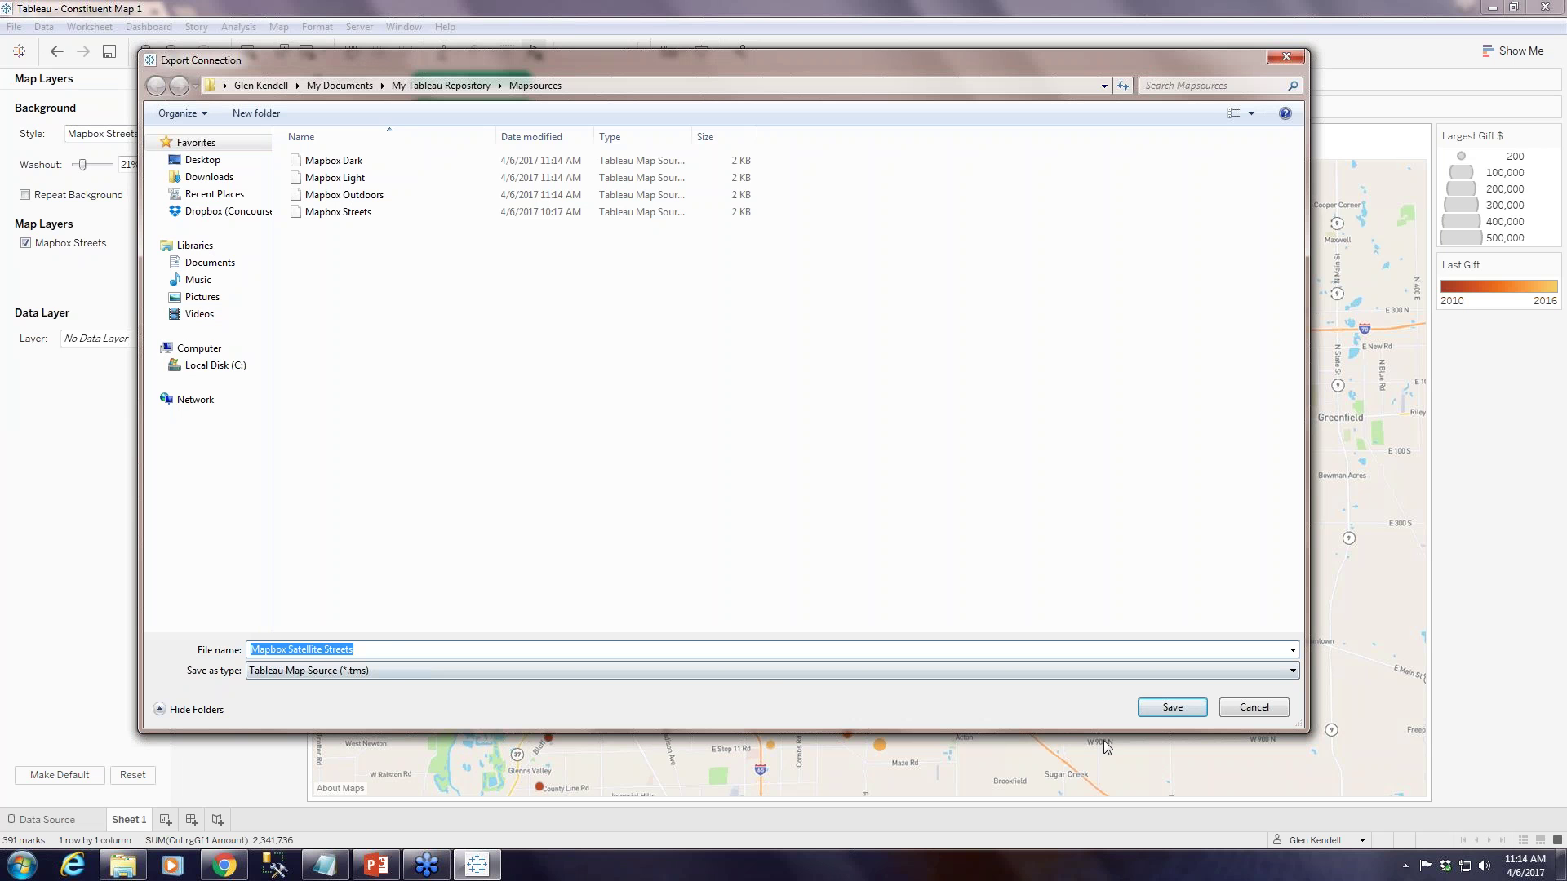
click(1151, 707)
click(596, 424)
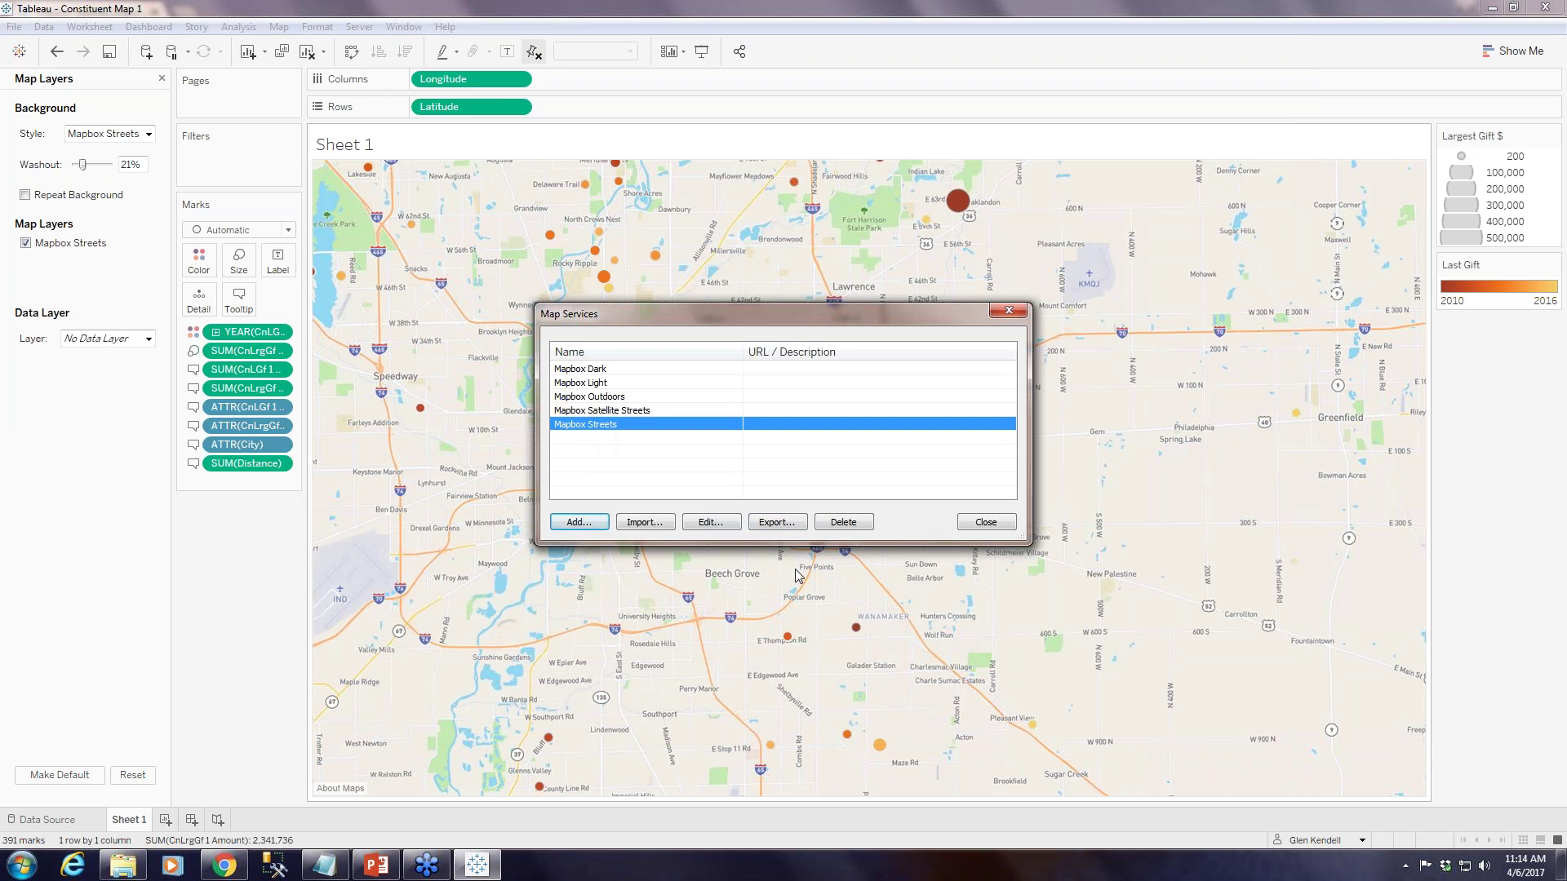
click(767, 523)
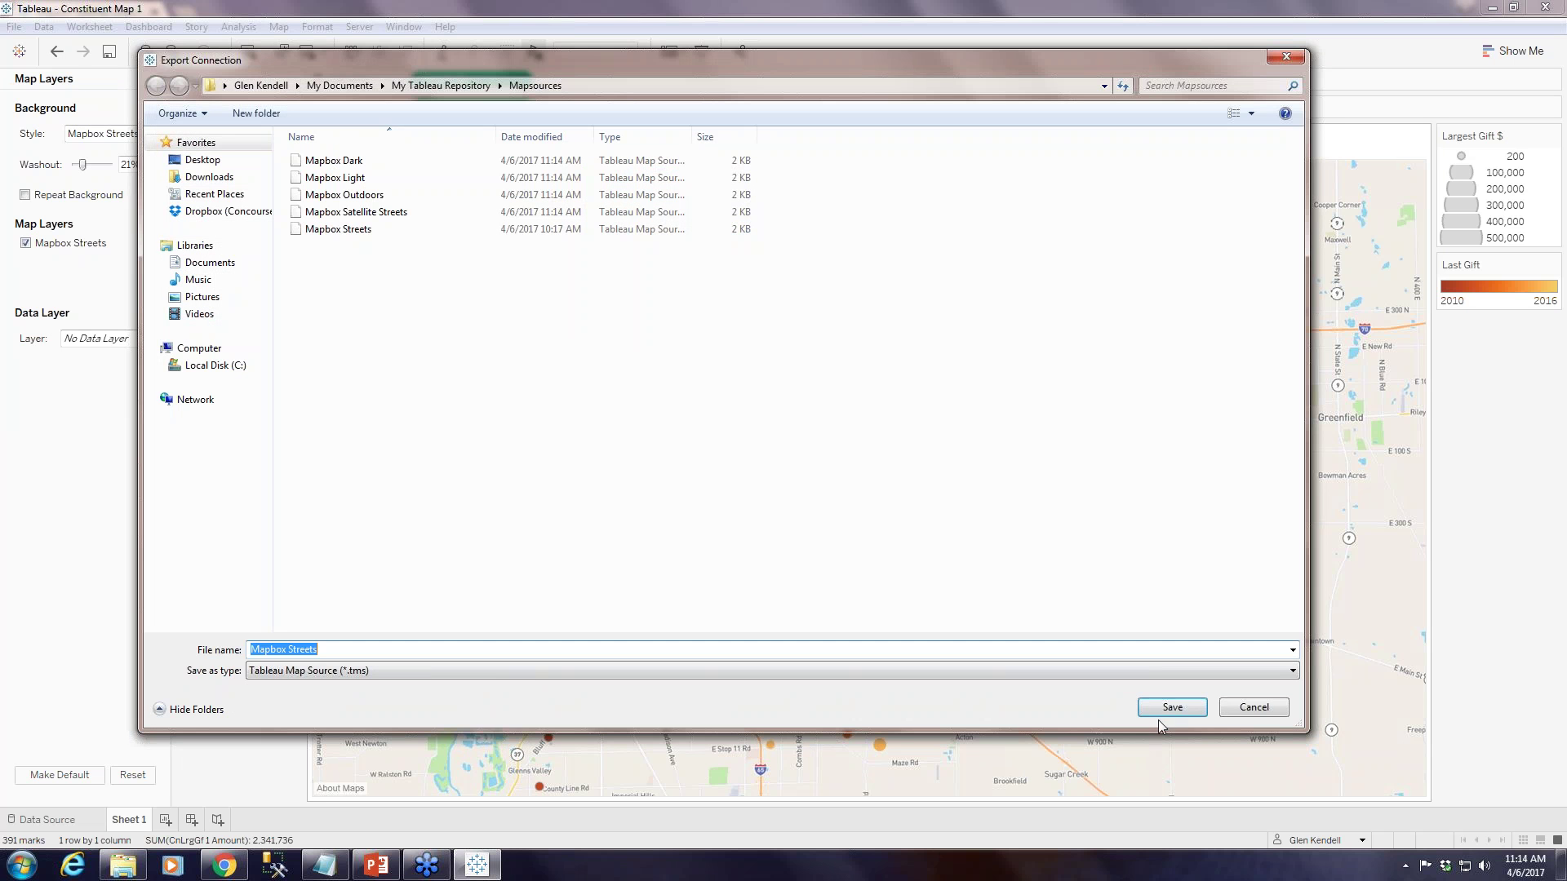
key(Return)
click(831, 439)
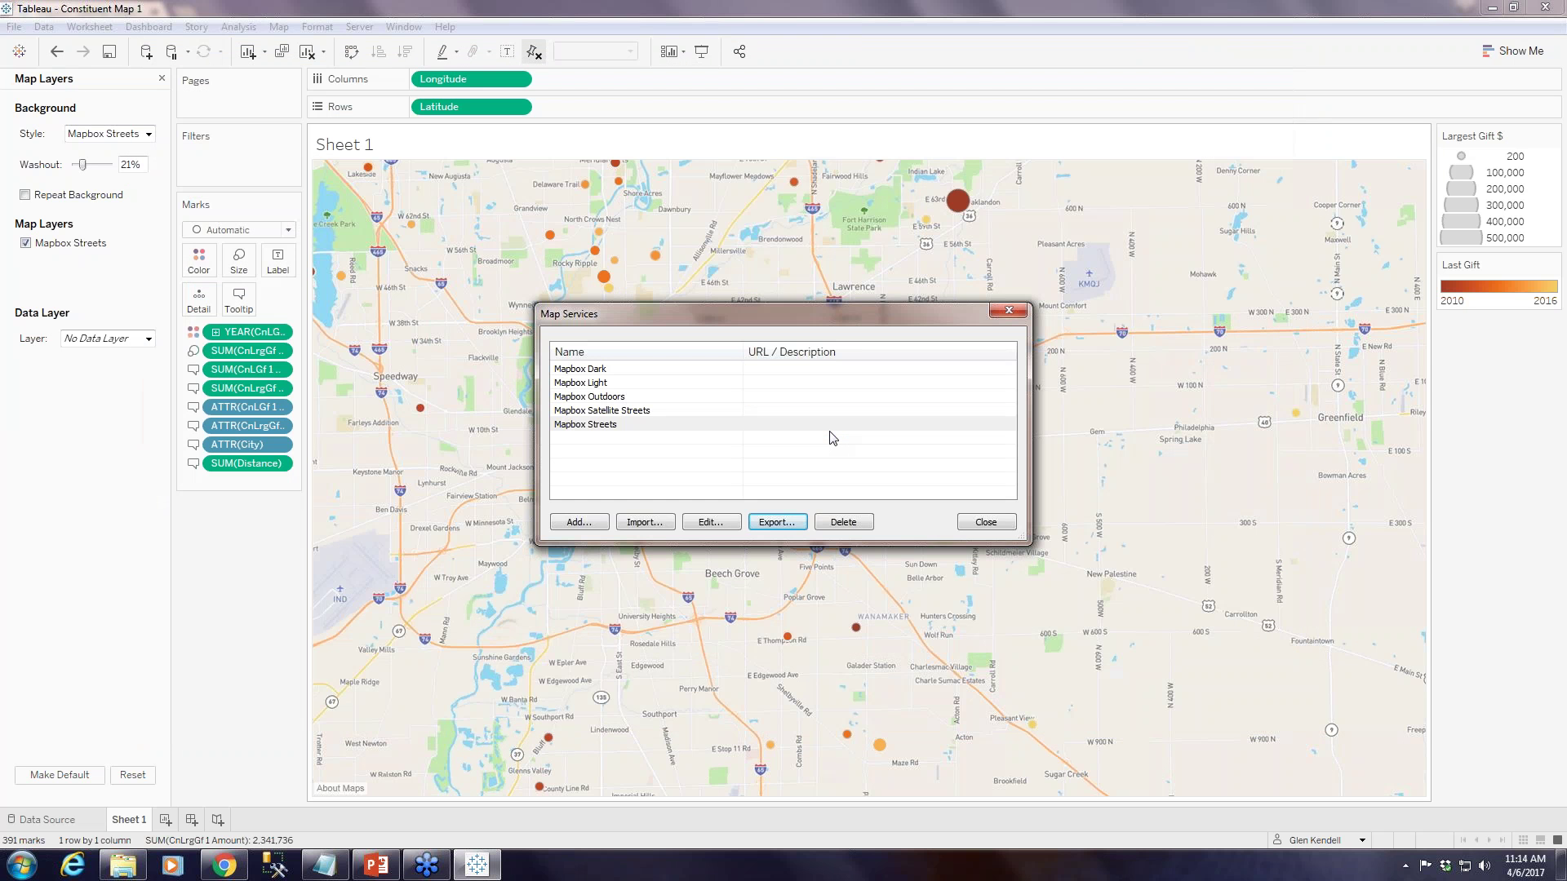
Delete the Mapbox Dark, Mapbox Light, Mapbox Outdoors and Mapbox Satellite Streets map services from the workbook
click(655, 369)
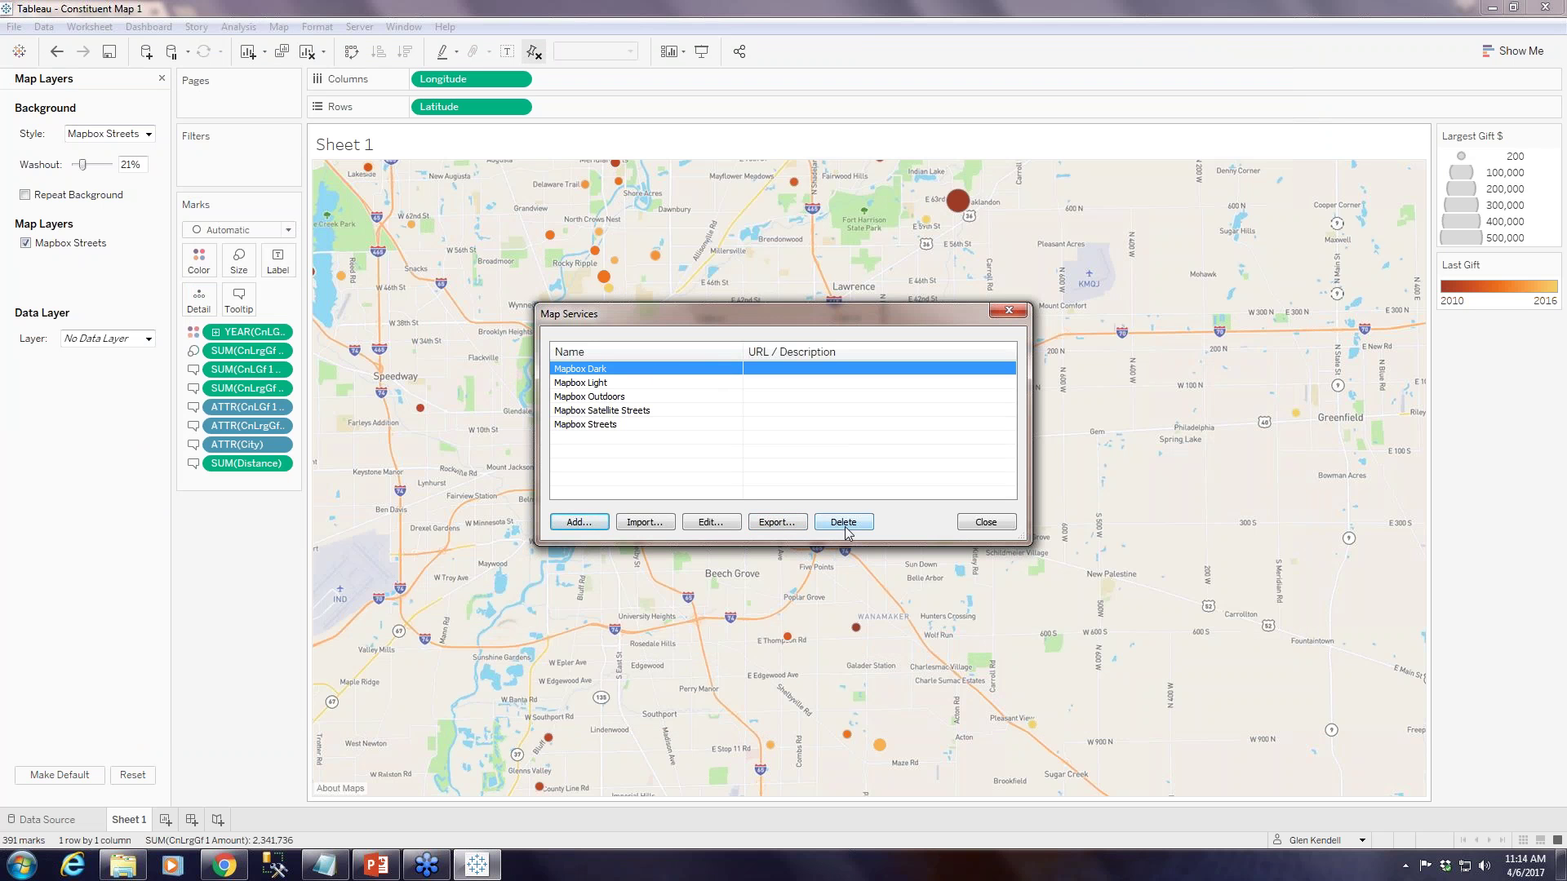
click(844, 523)
click(616, 372)
click(844, 522)
click(633, 370)
click(853, 526)
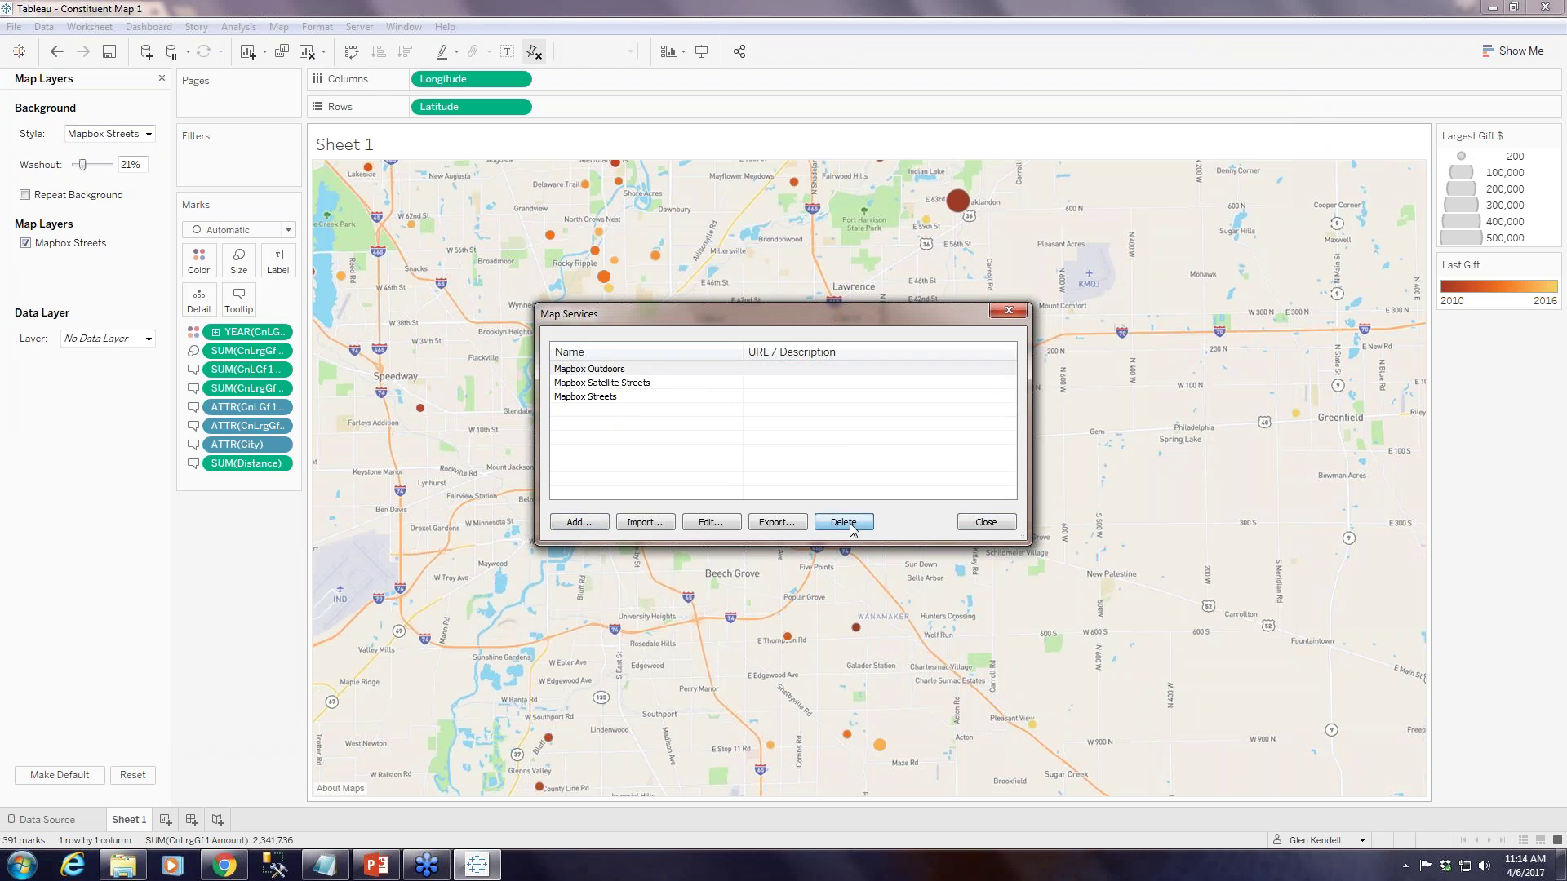
click(658, 371)
click(840, 522)
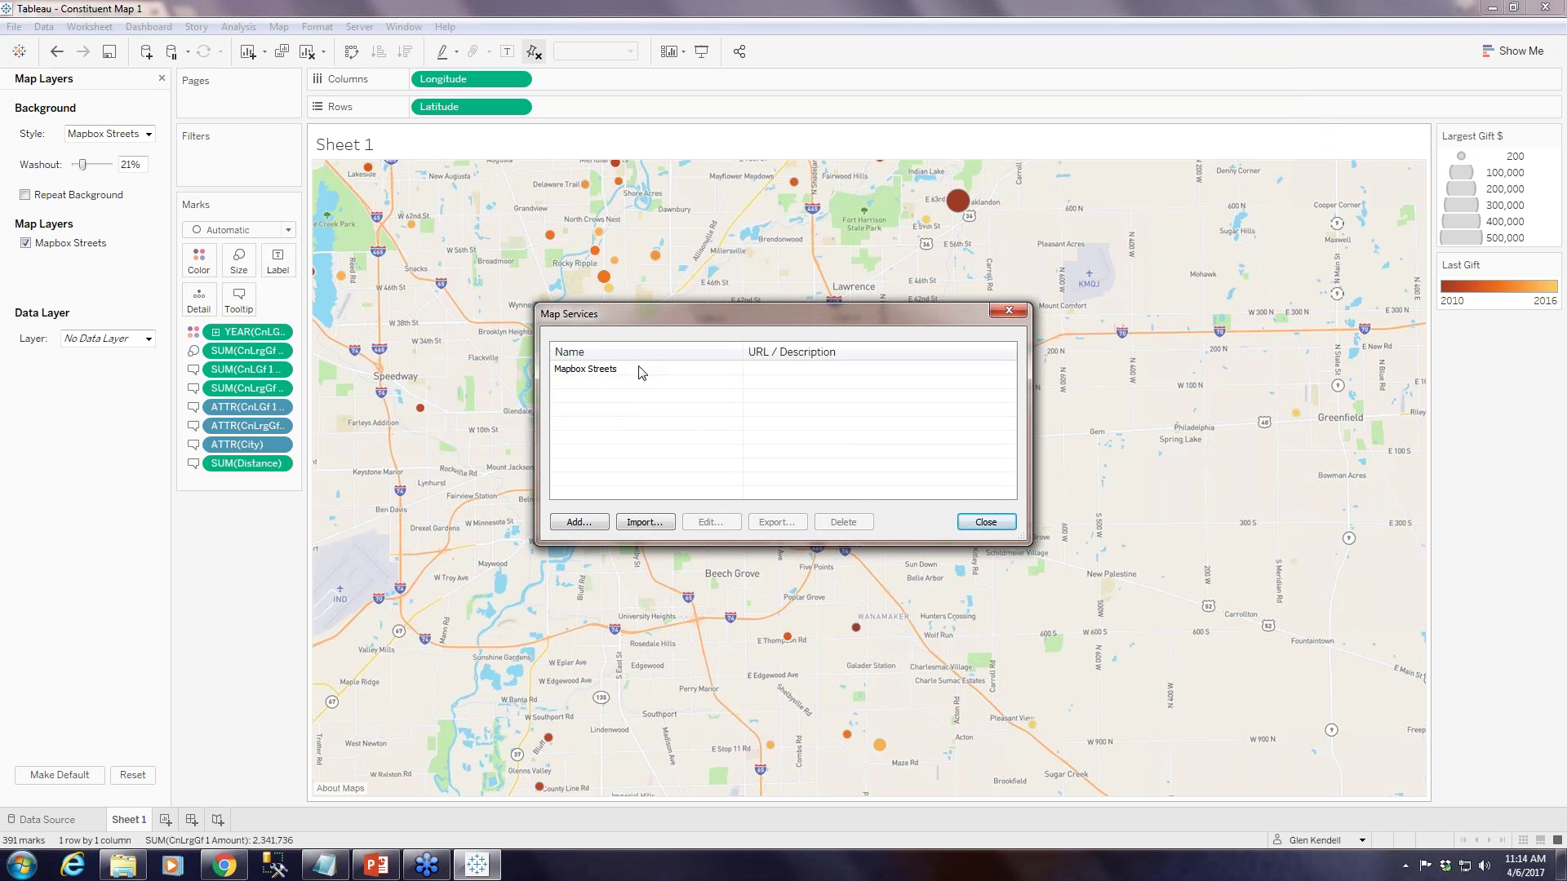
Delete the Mapbox Streets map service despite its use on Sheet 1 and close the map services list
click(643, 370)
click(844, 523)
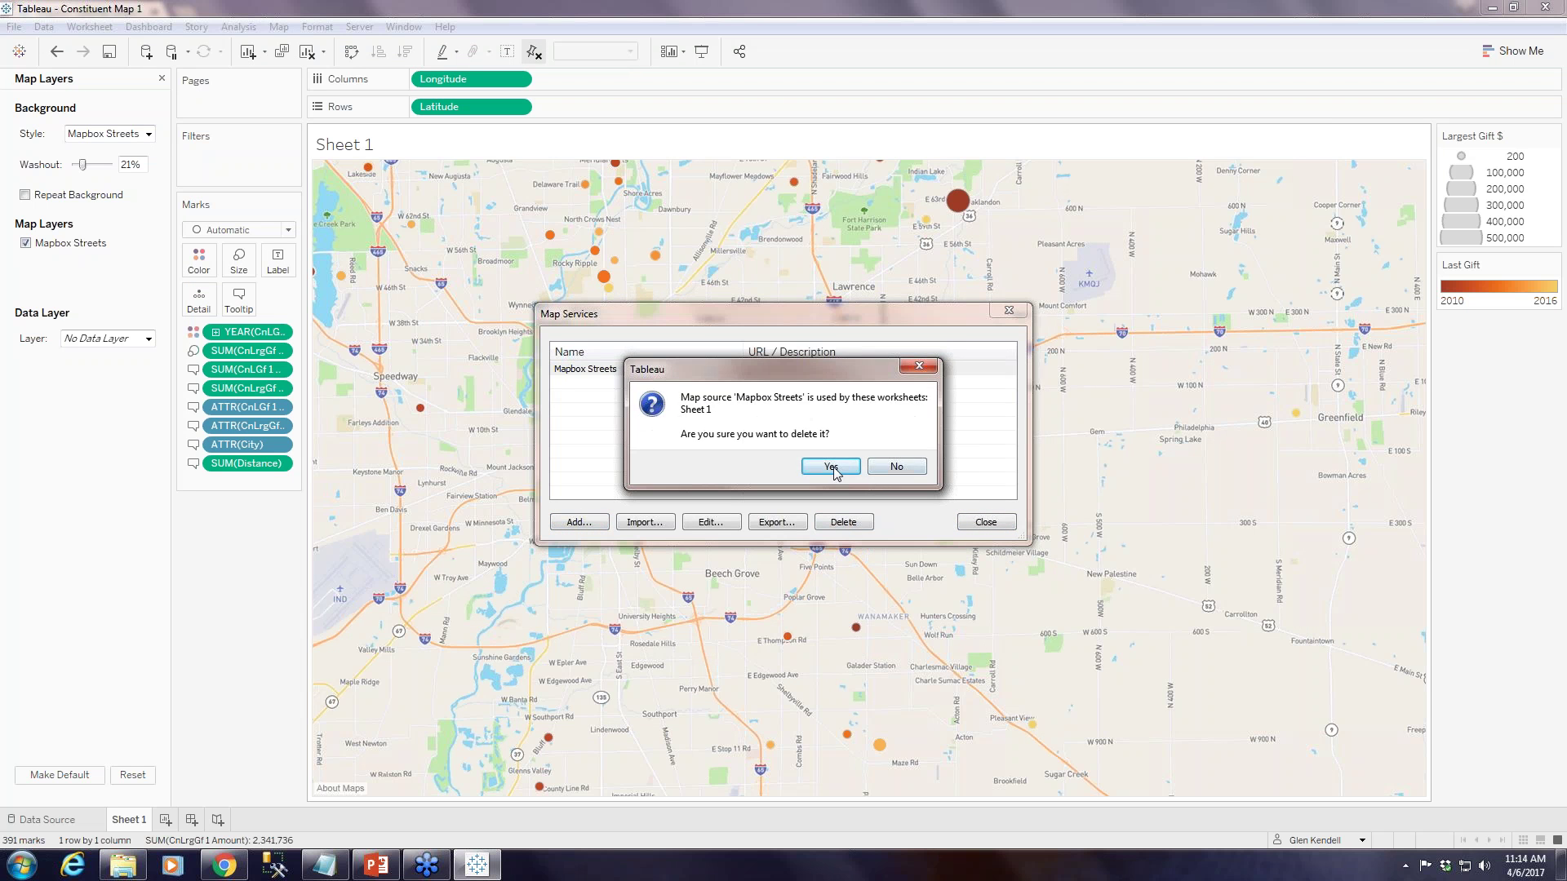
click(830, 466)
click(985, 522)
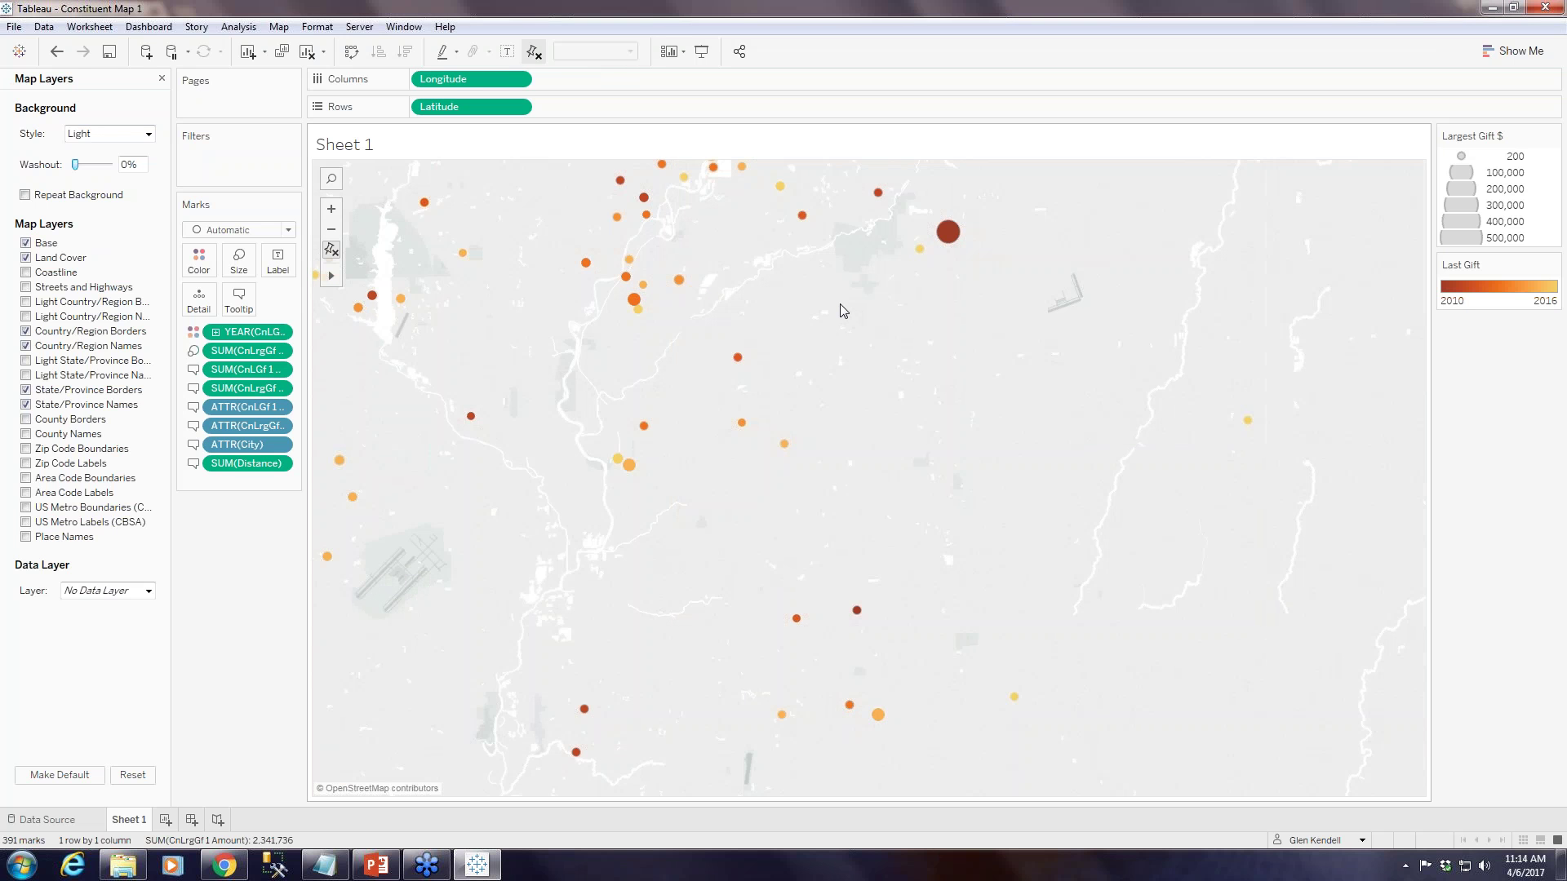
Open the workbook's list of map services again
click(278, 26)
mouse_move(359, 54)
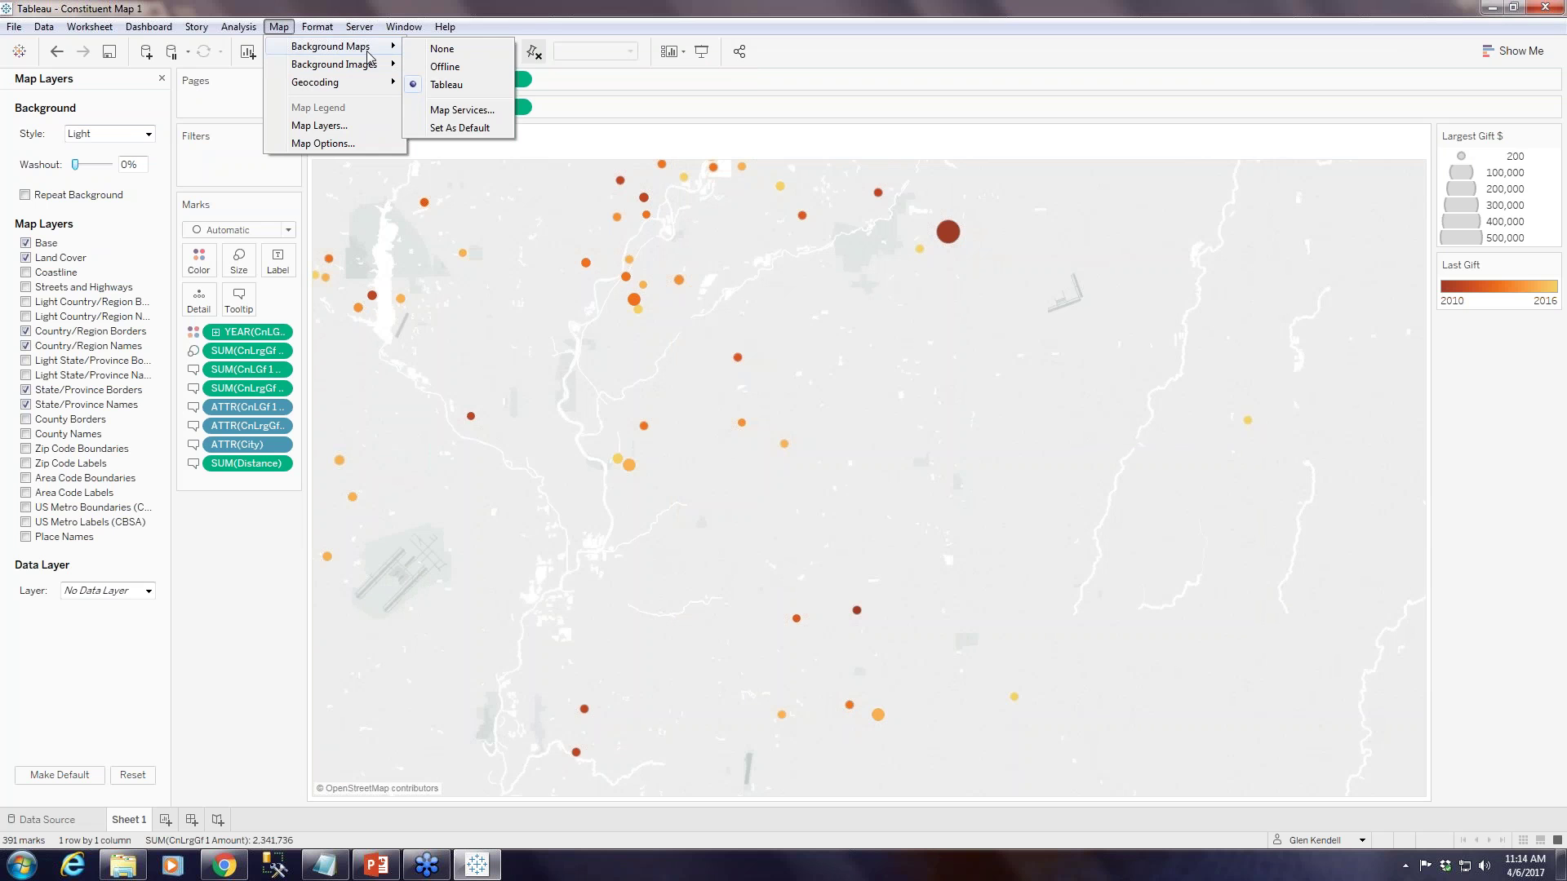
click(431, 111)
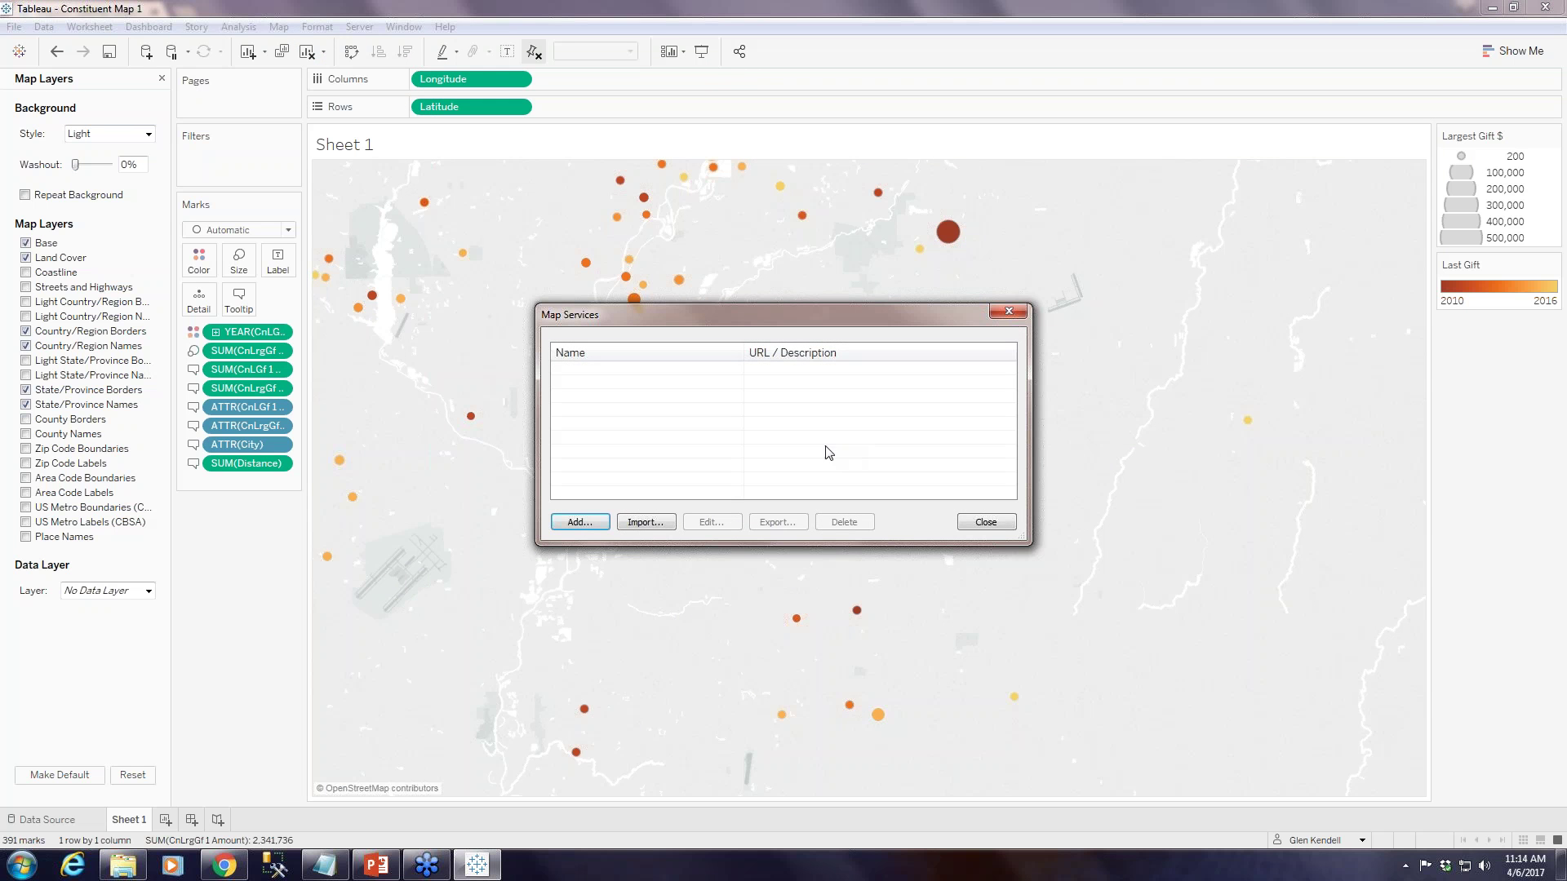
click(585, 524)
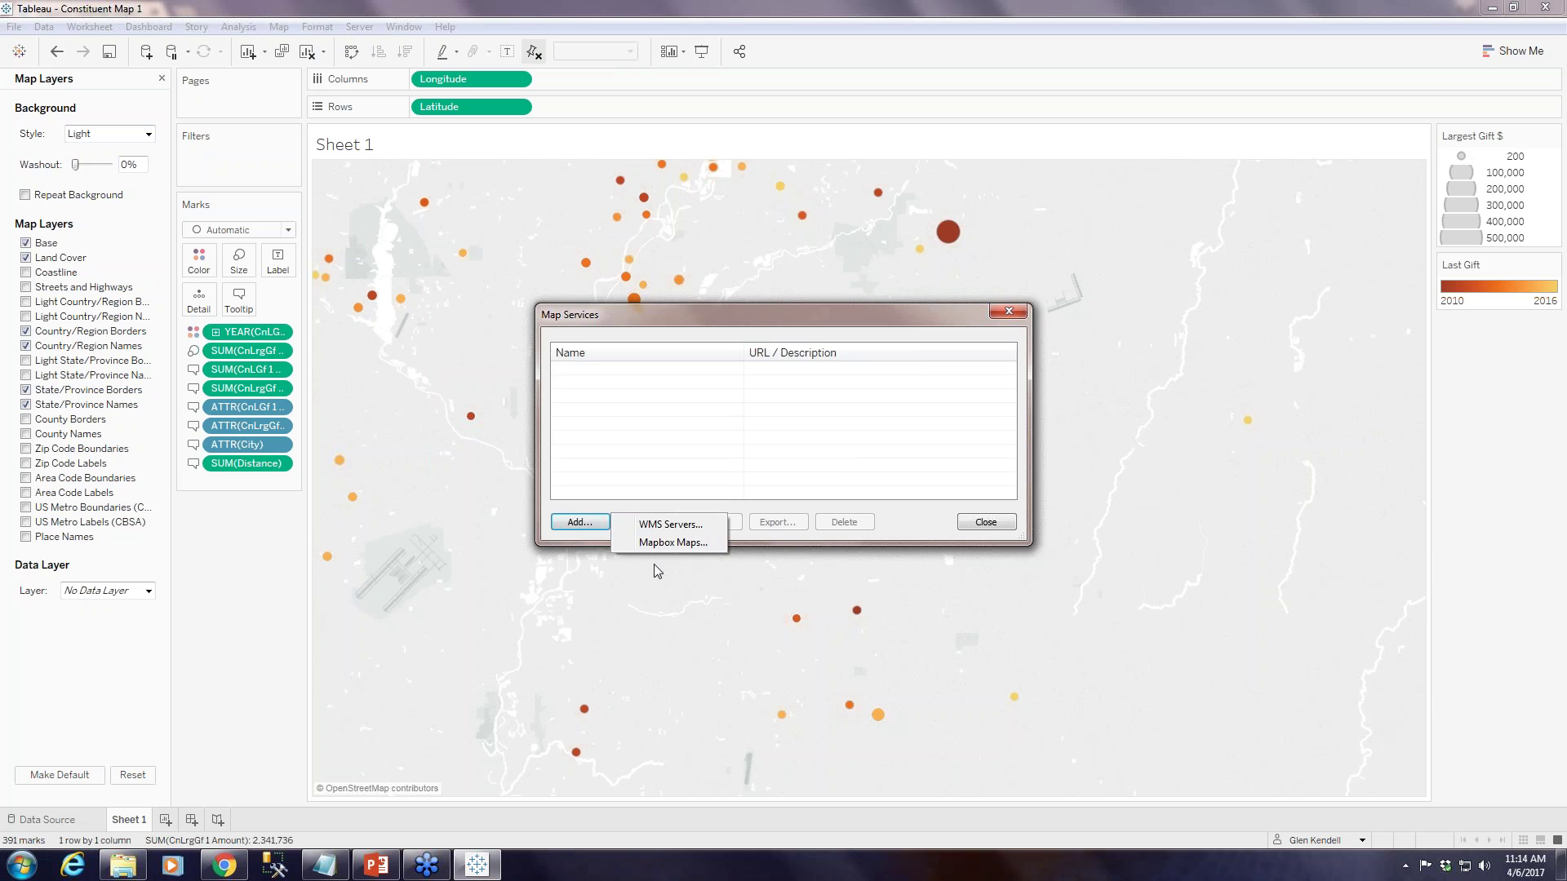
click(672, 543)
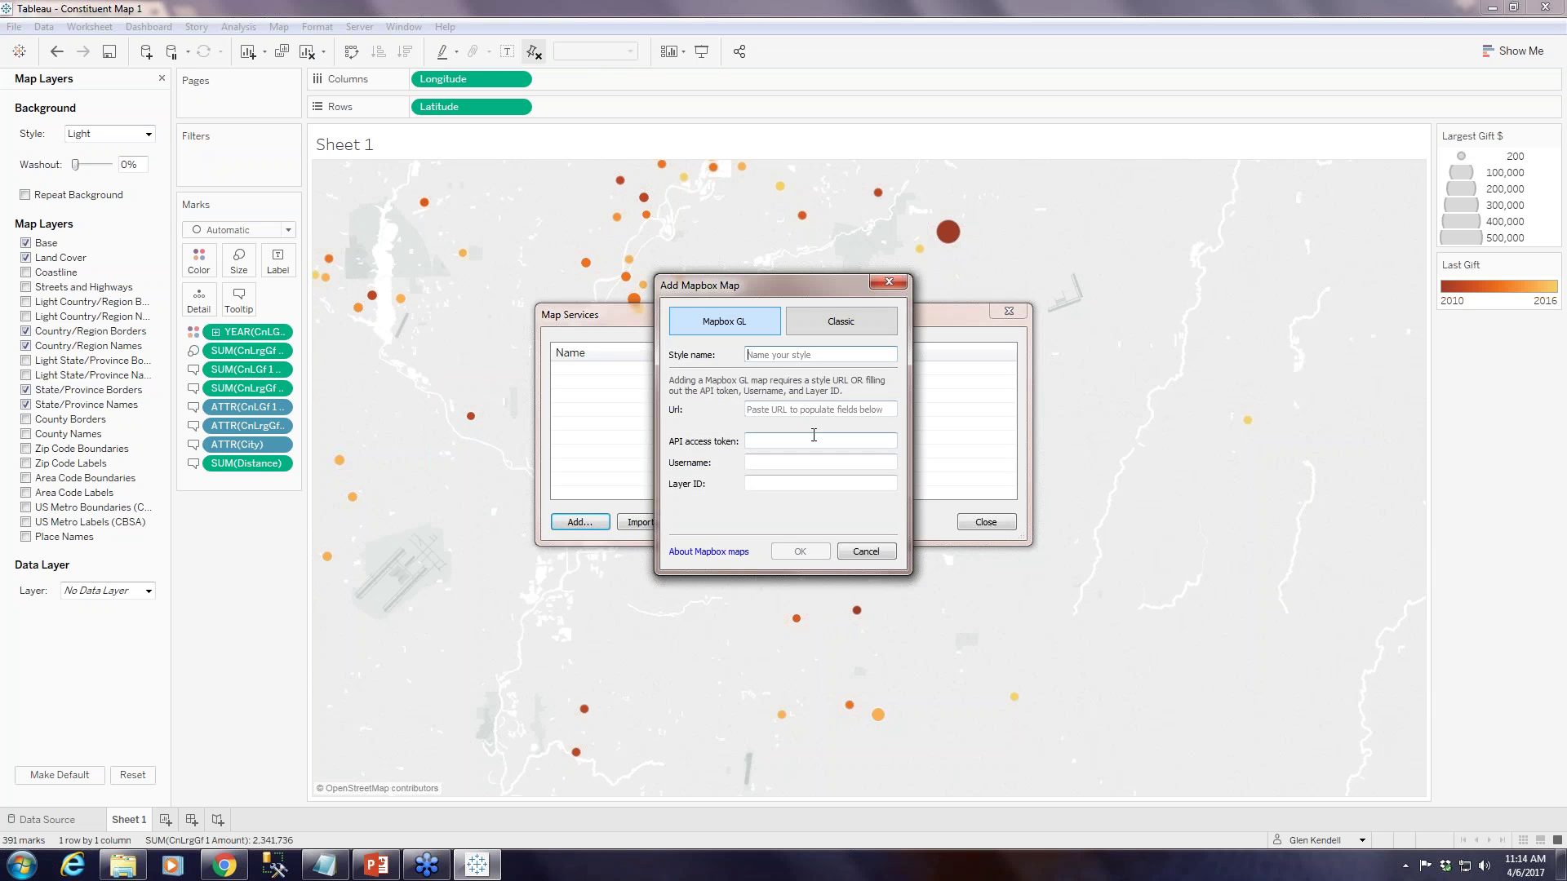
click(866, 553)
Import the exported Mapbox Dark and Mapbox Light map source files as map services
click(645, 522)
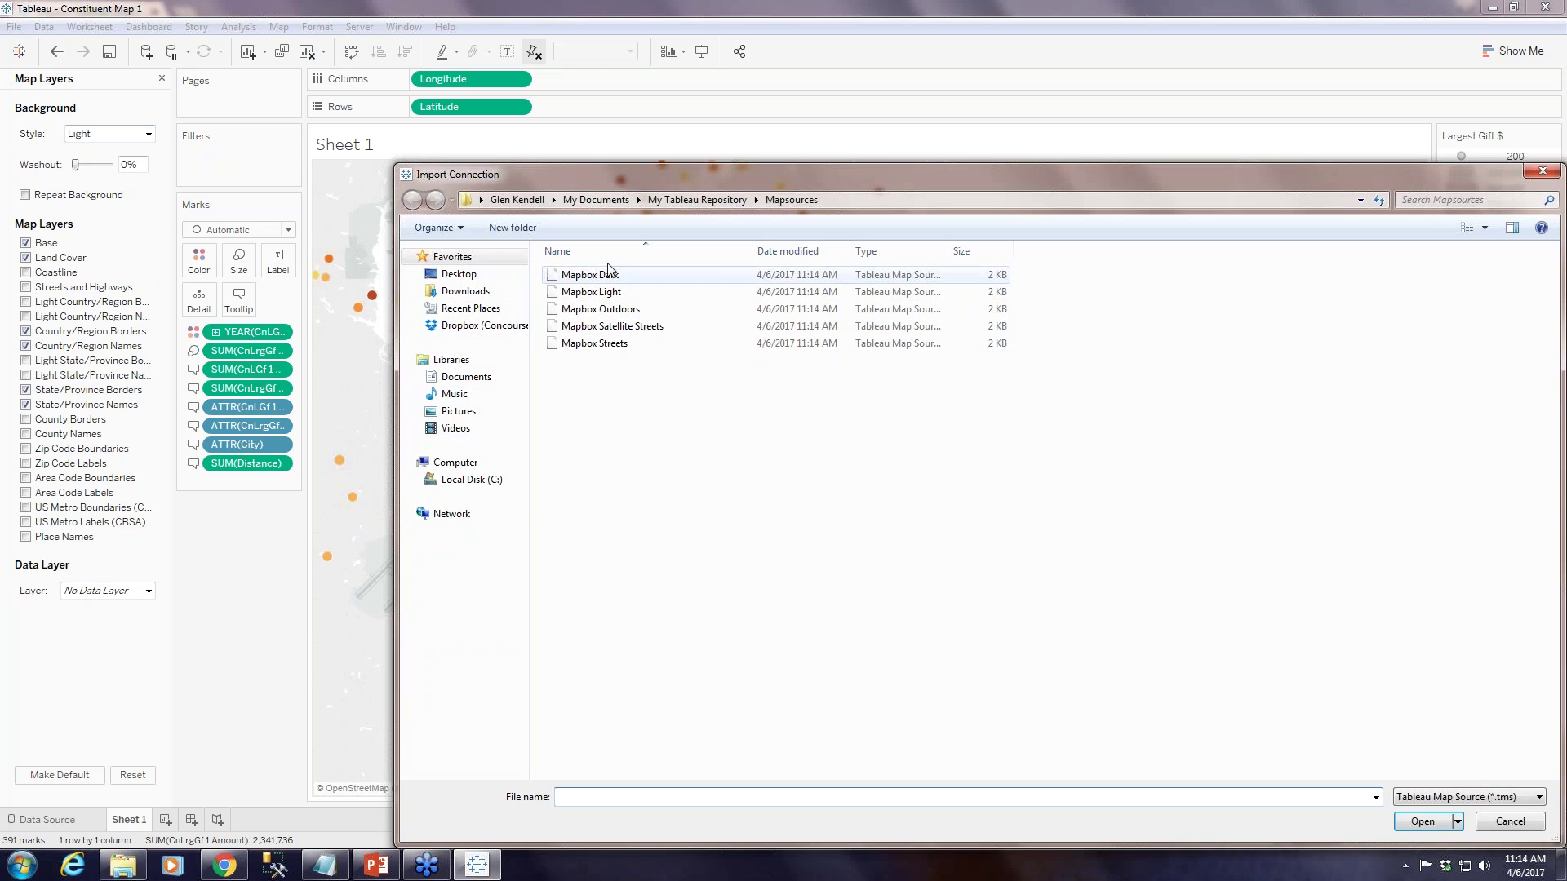
double_click(604, 273)
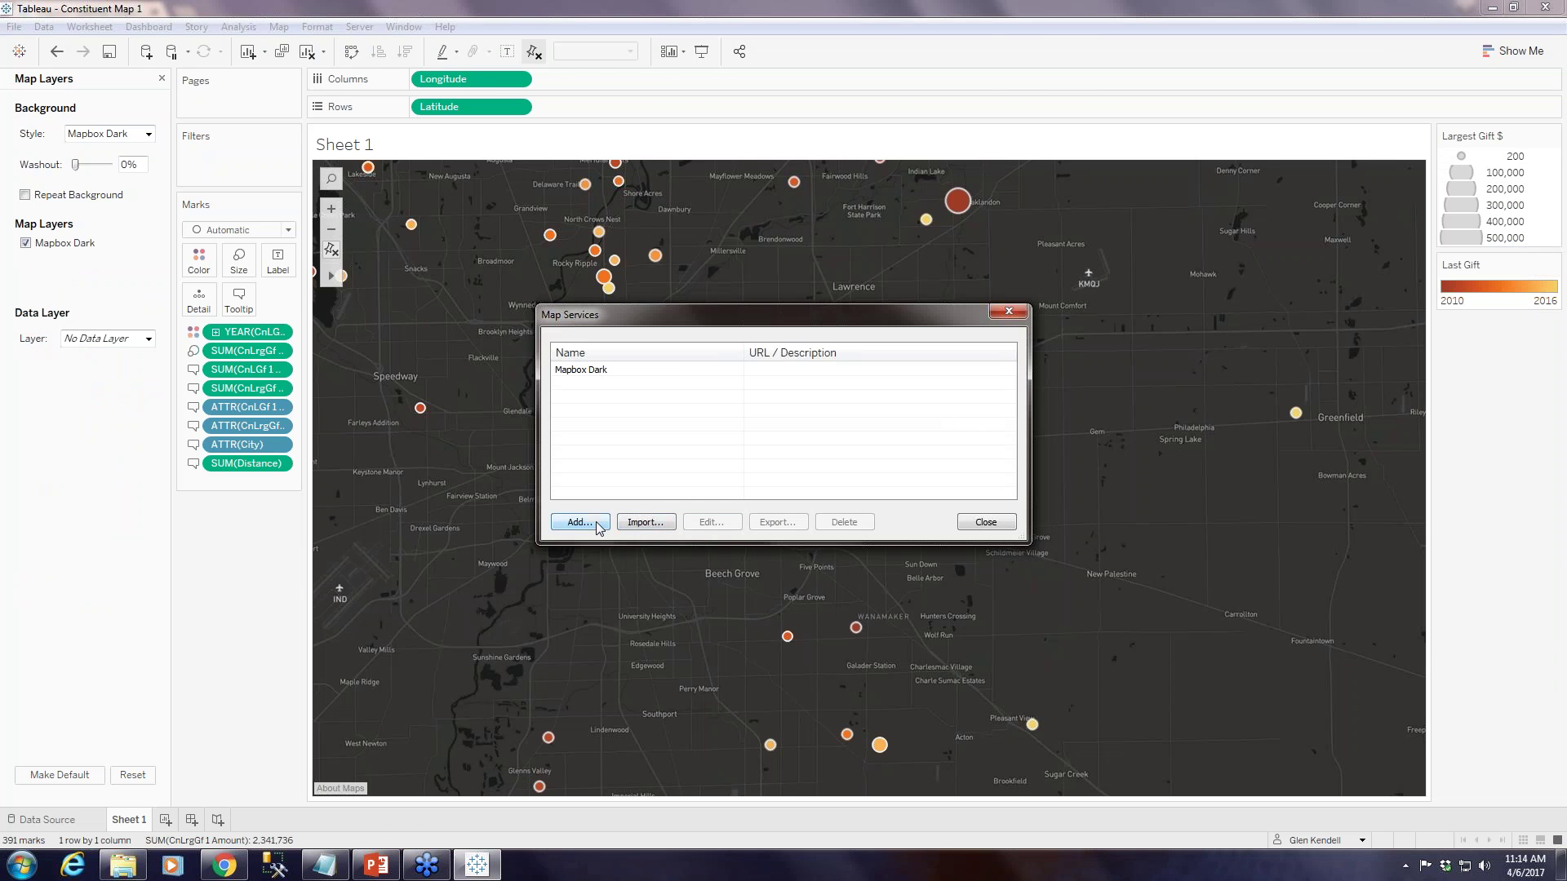
click(575, 523)
click(708, 472)
click(674, 522)
click(628, 292)
double_click(628, 292)
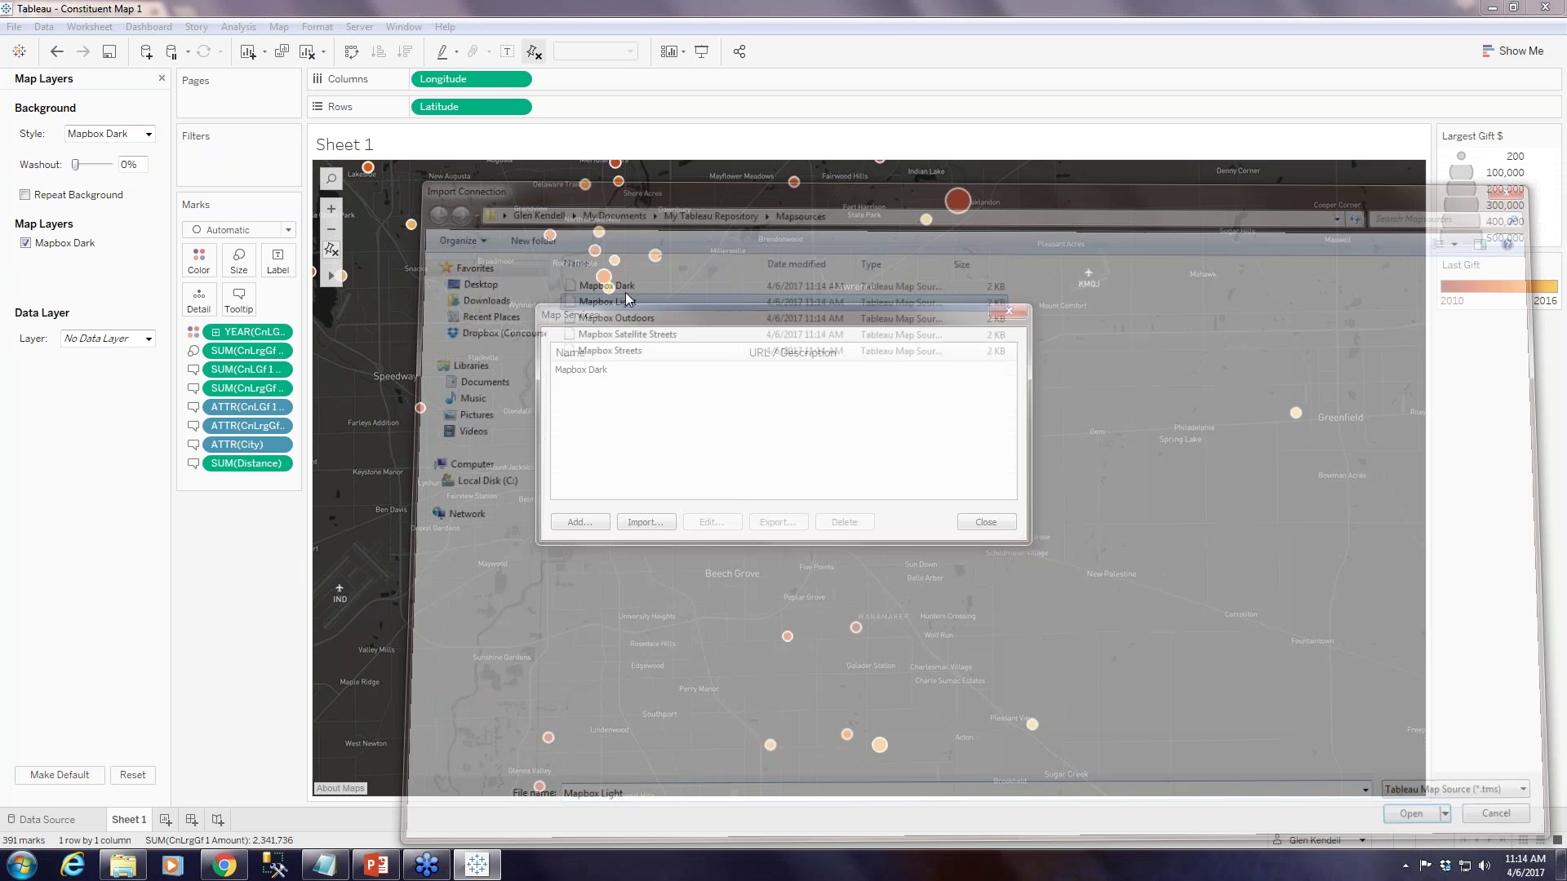
Import the Mapbox Outdoors and Mapbox Satellite Streets map source files from the Mapsources folder
click(649, 523)
click(630, 306)
double_click(630, 306)
click(645, 522)
click(630, 320)
double_click(630, 320)
Import the Mapbox Streets map source file and close the map services list
click(647, 526)
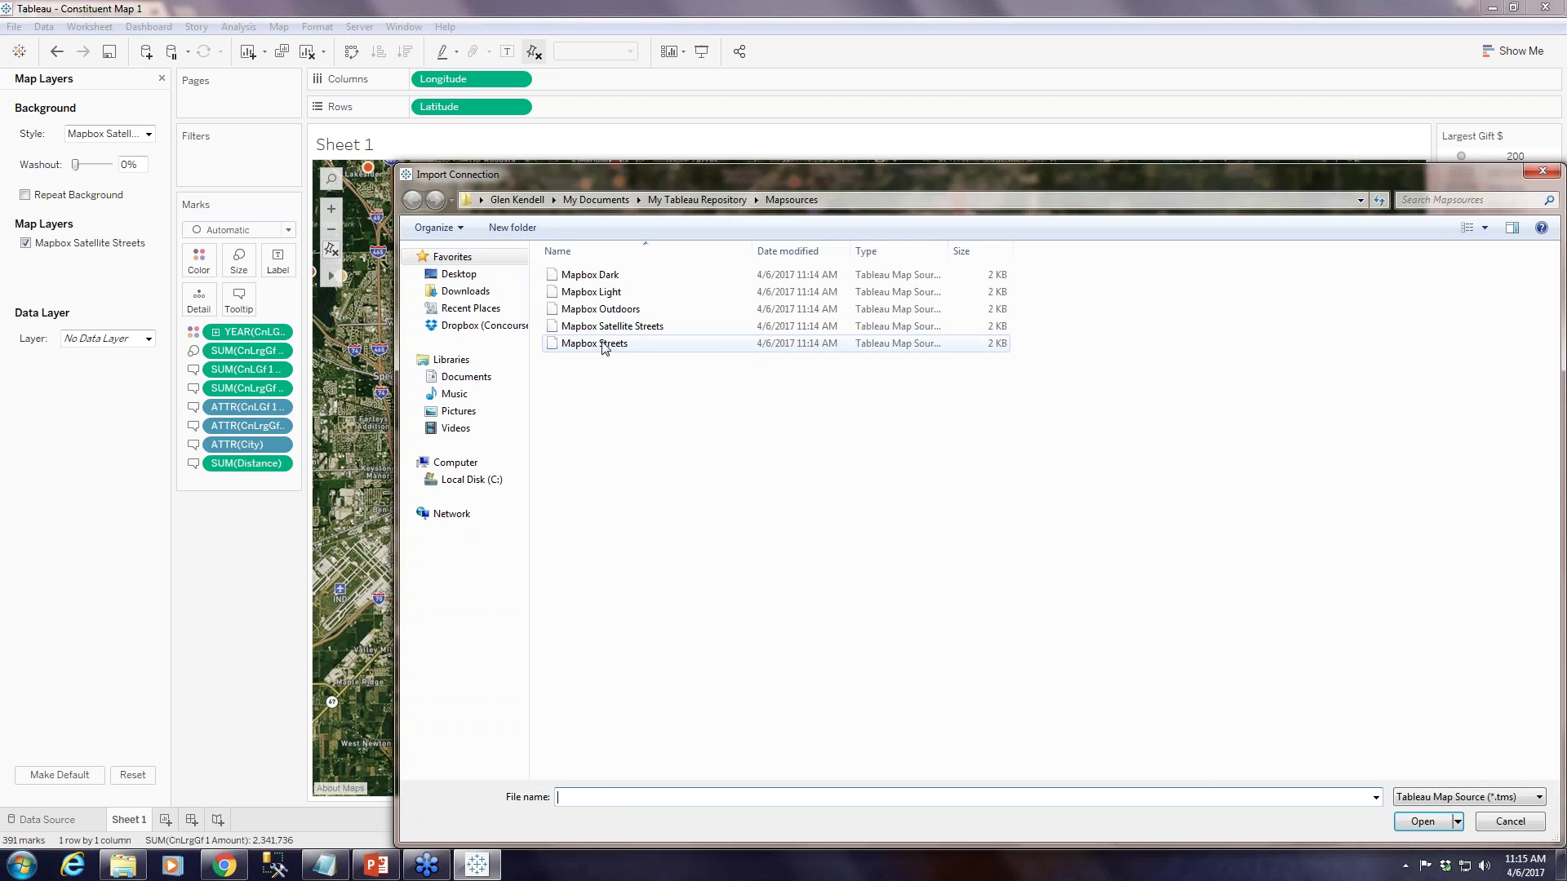
double_click(604, 344)
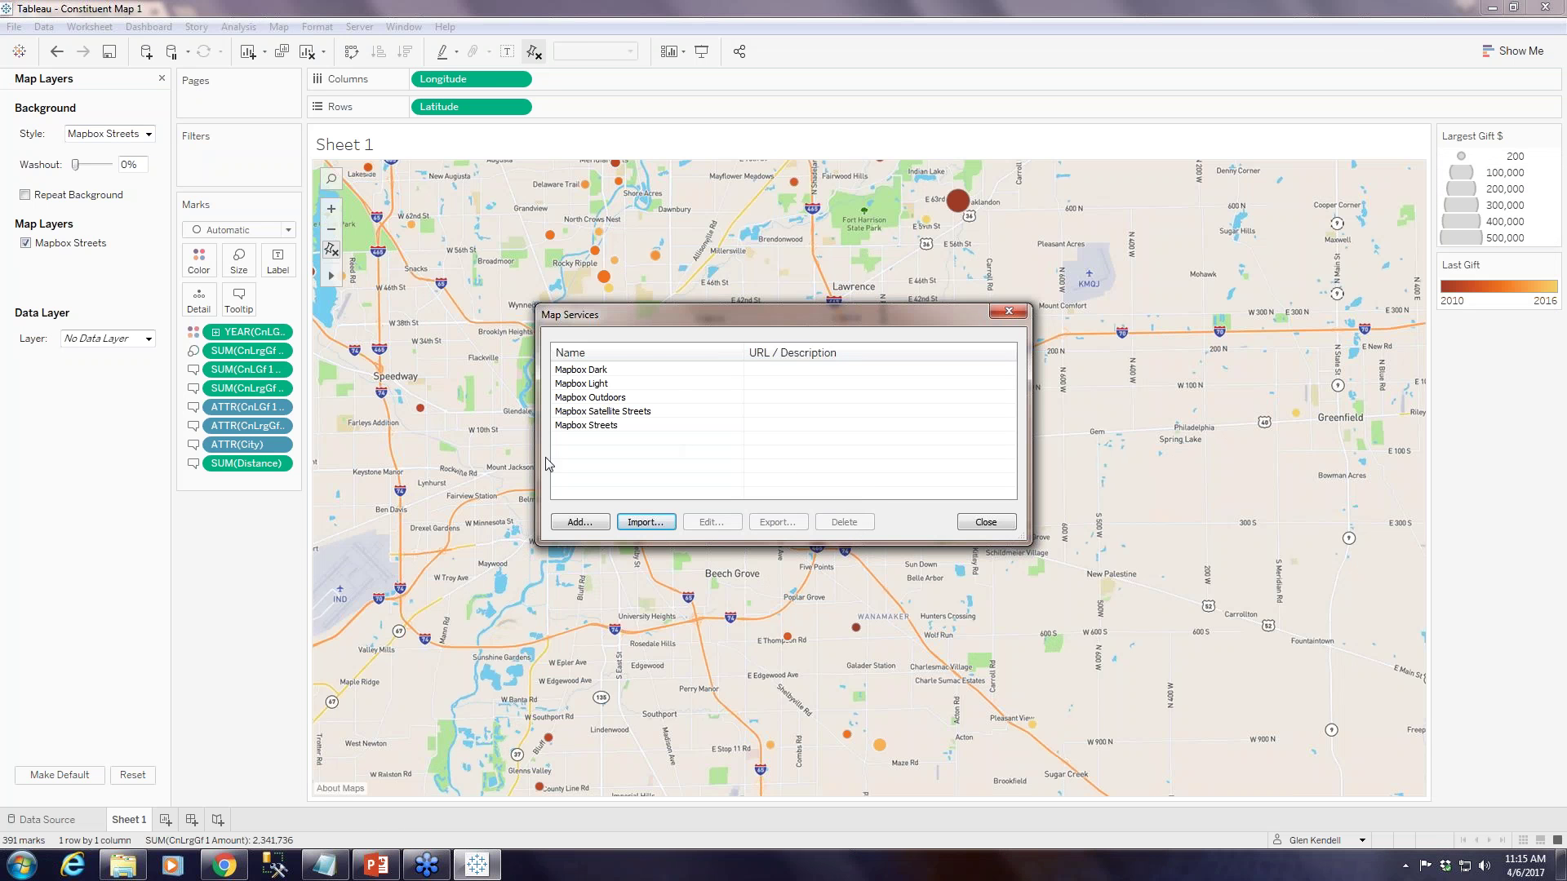
click(997, 526)
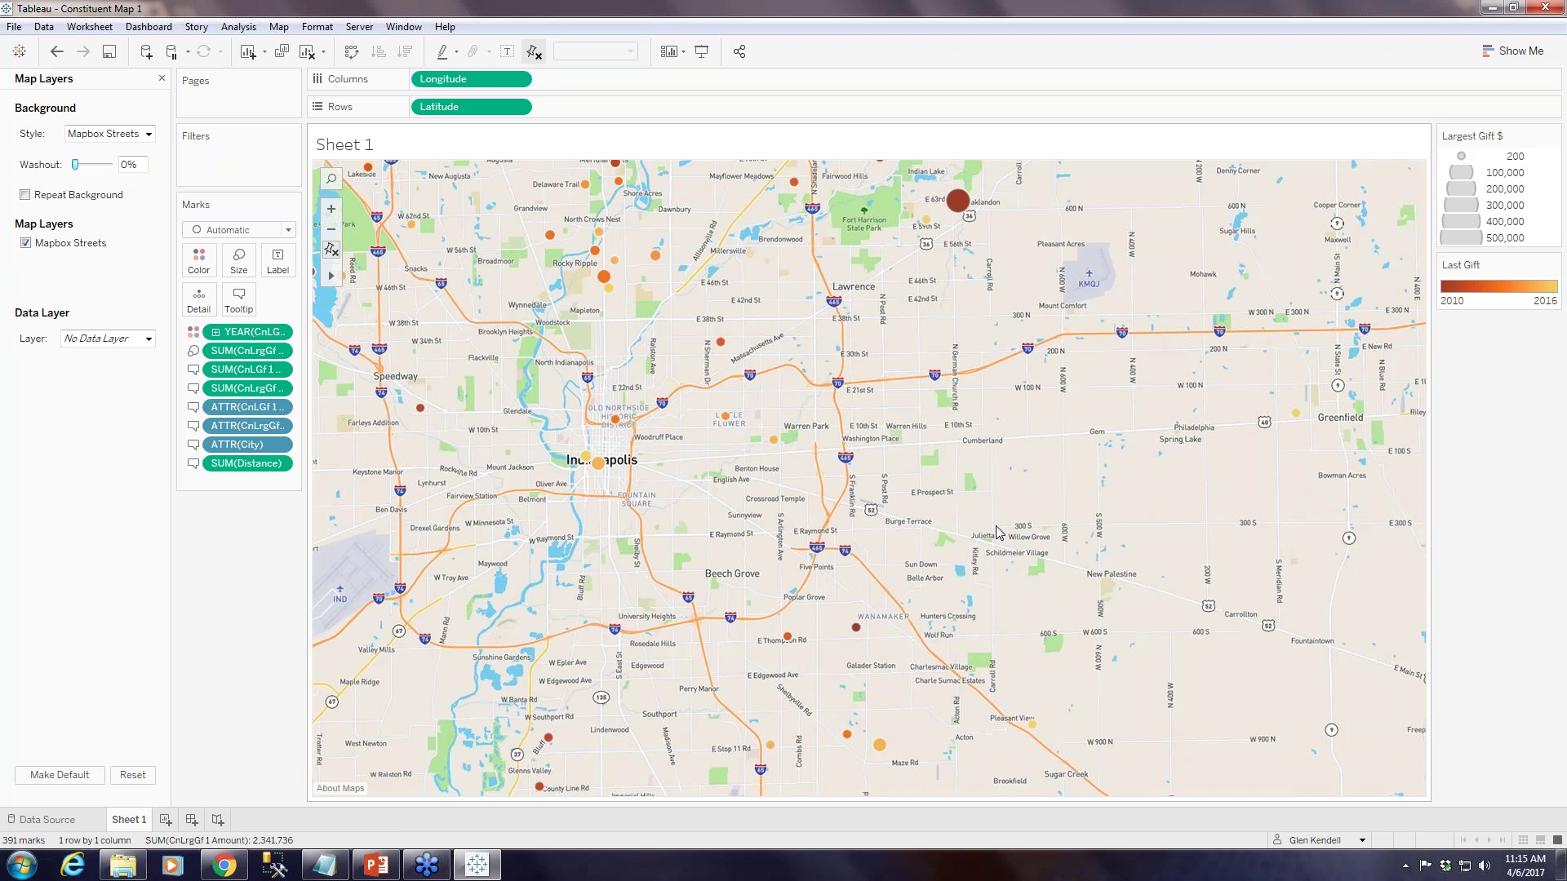
click(278, 27)
mouse_move(383, 46)
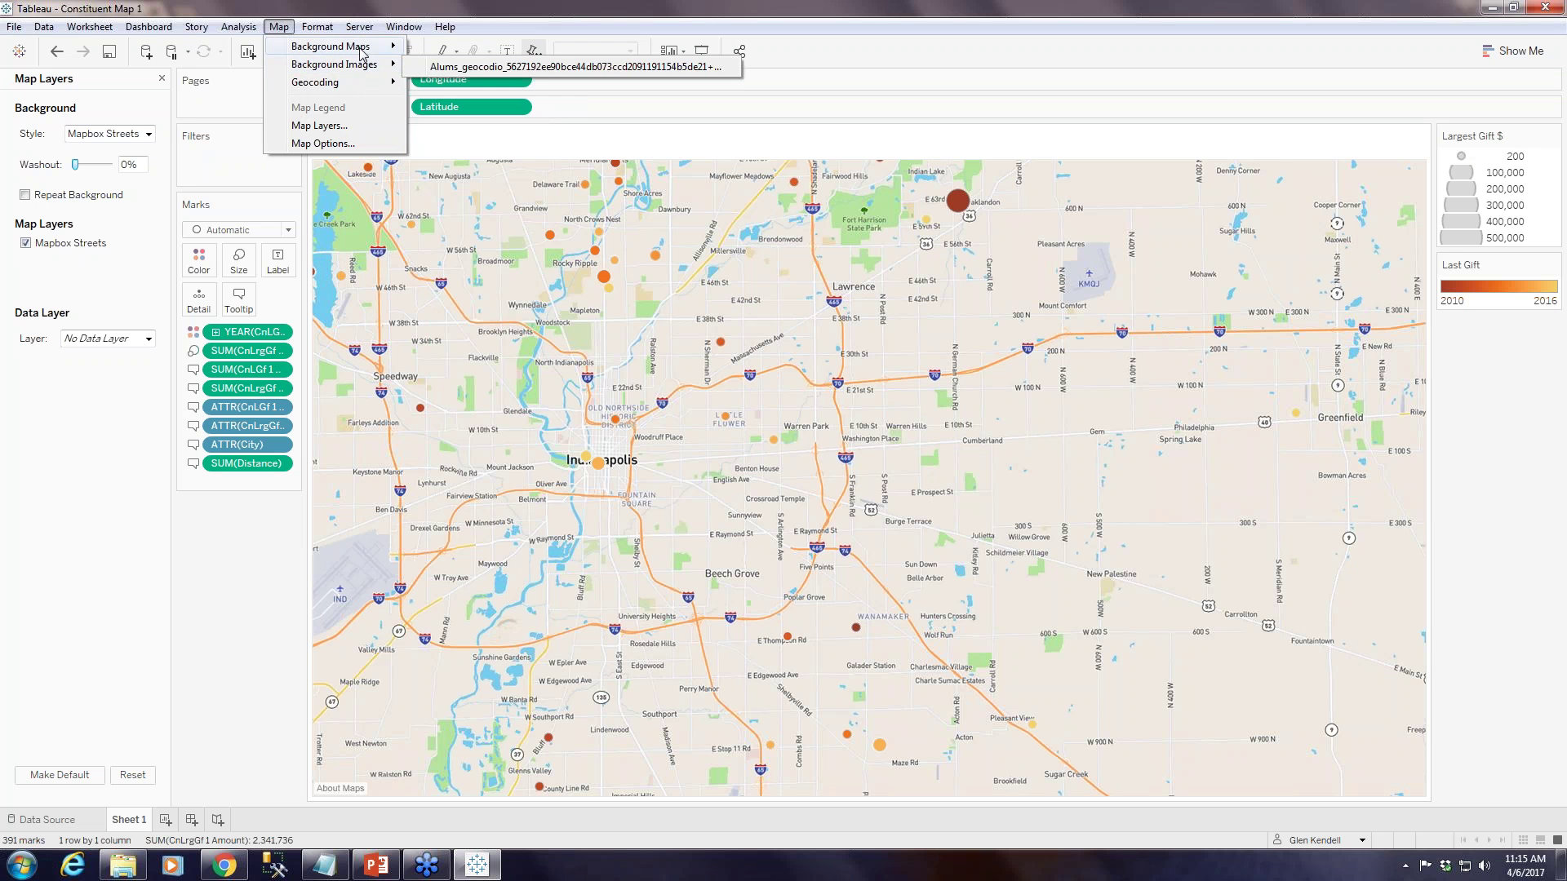
click(640, 122)
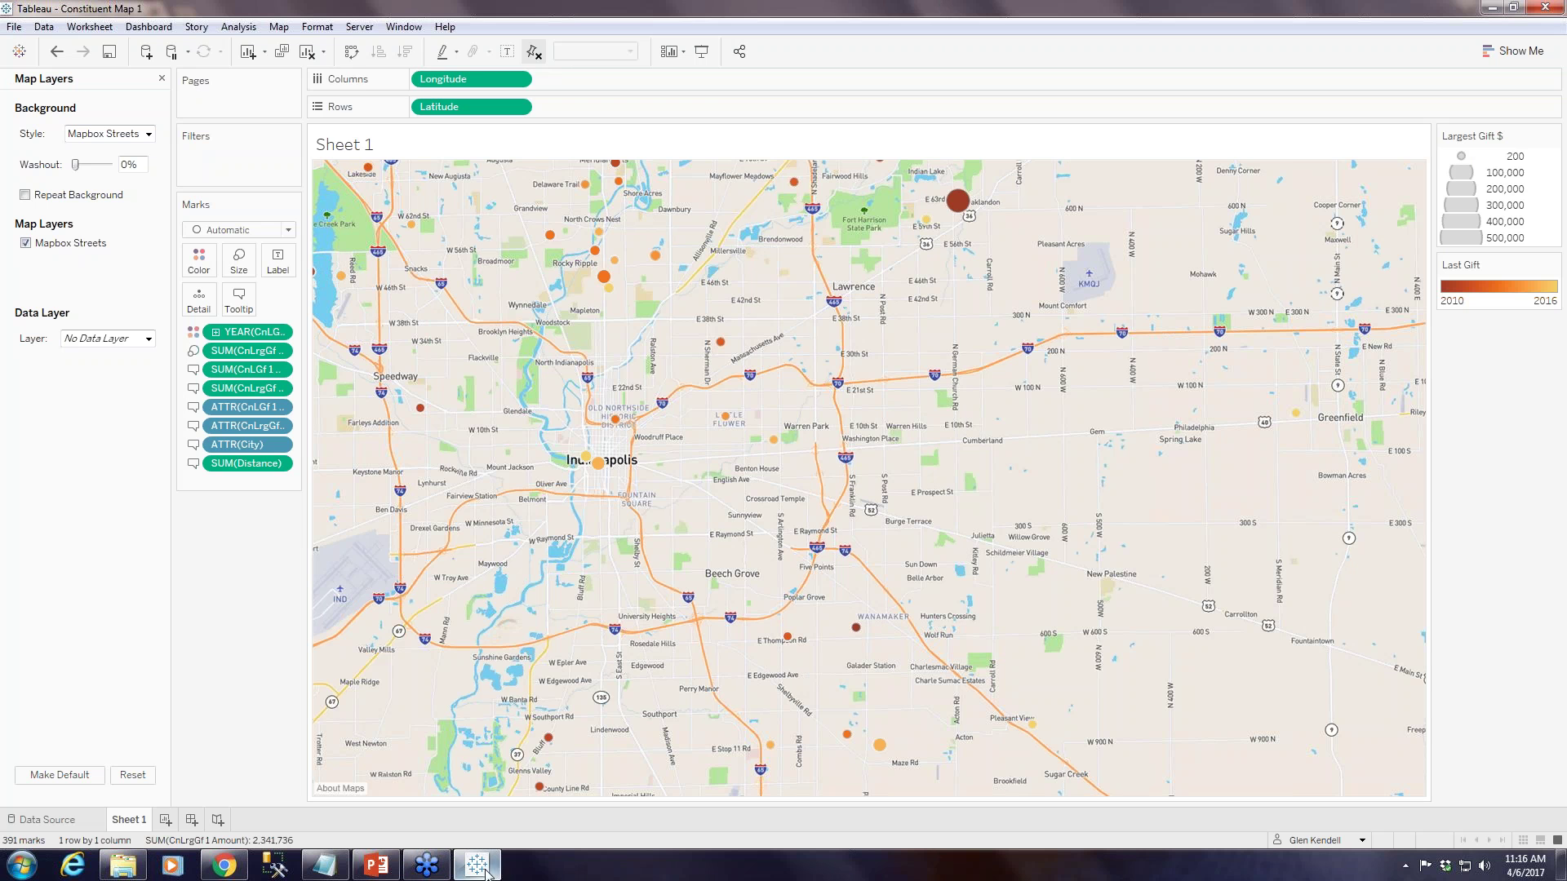
Open the Mapbox Streets map service for editing from the workbook's map services list
click(278, 27)
mouse_move(341, 55)
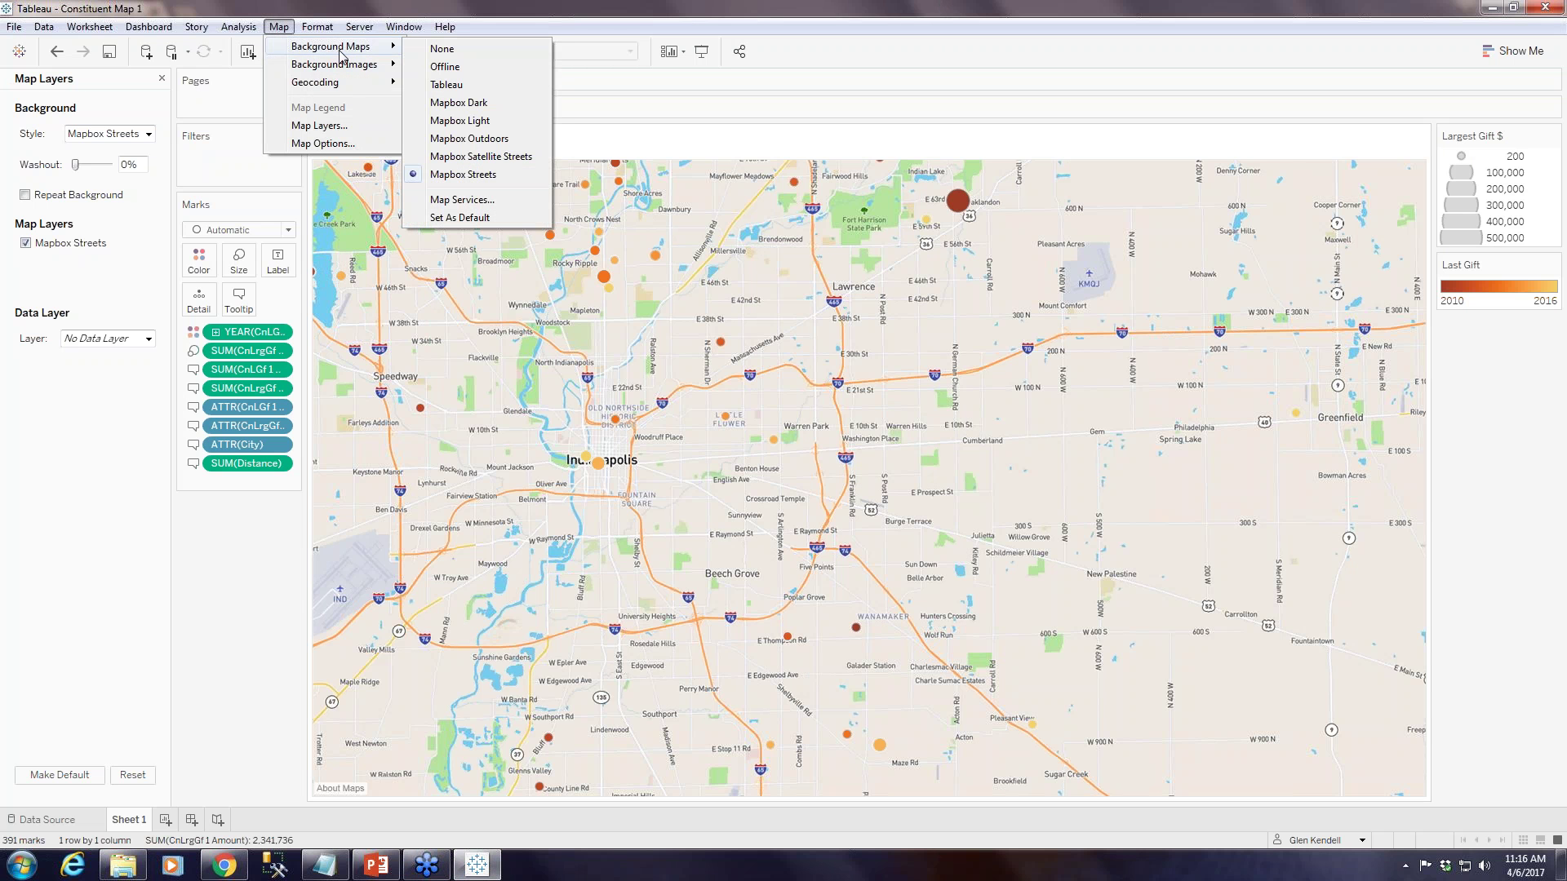
click(489, 202)
click(601, 374)
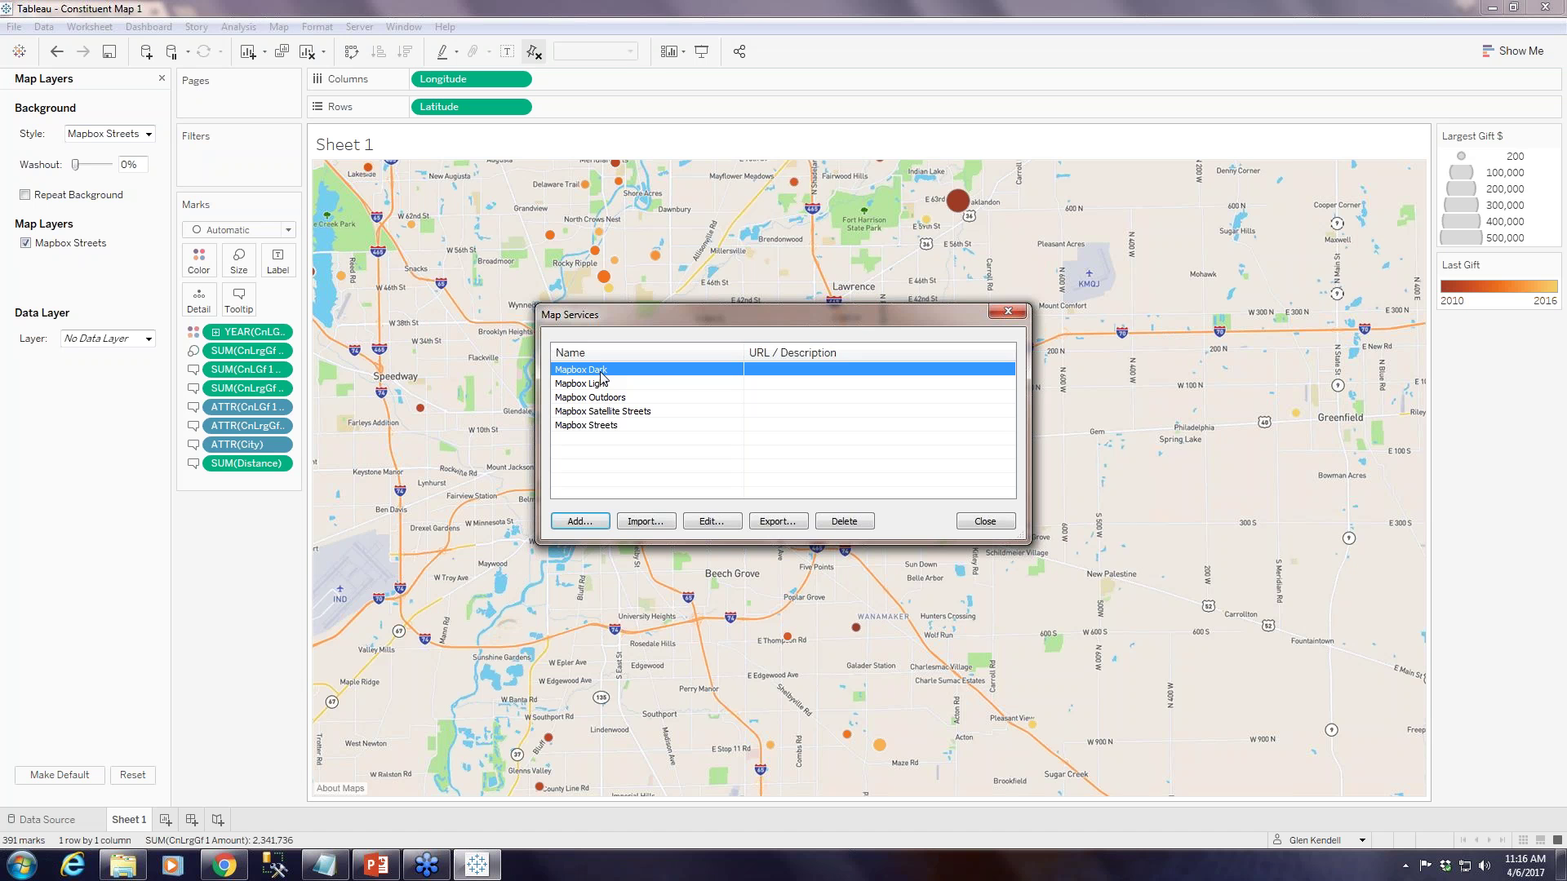
double_click(630, 425)
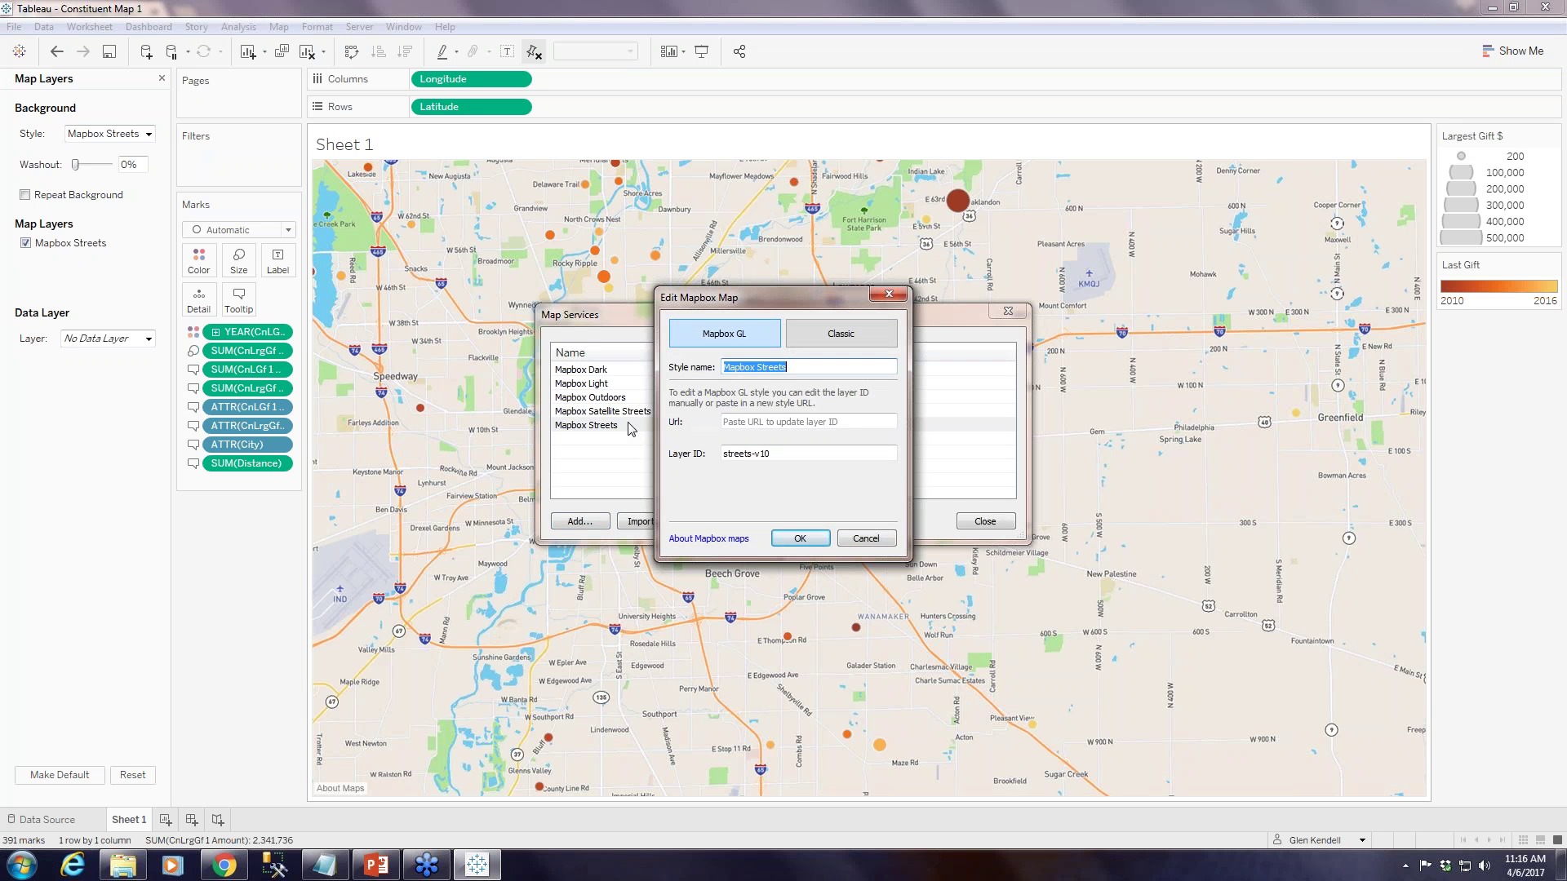
Cancel the Mapbox Streets edit and close the map services list
click(865, 539)
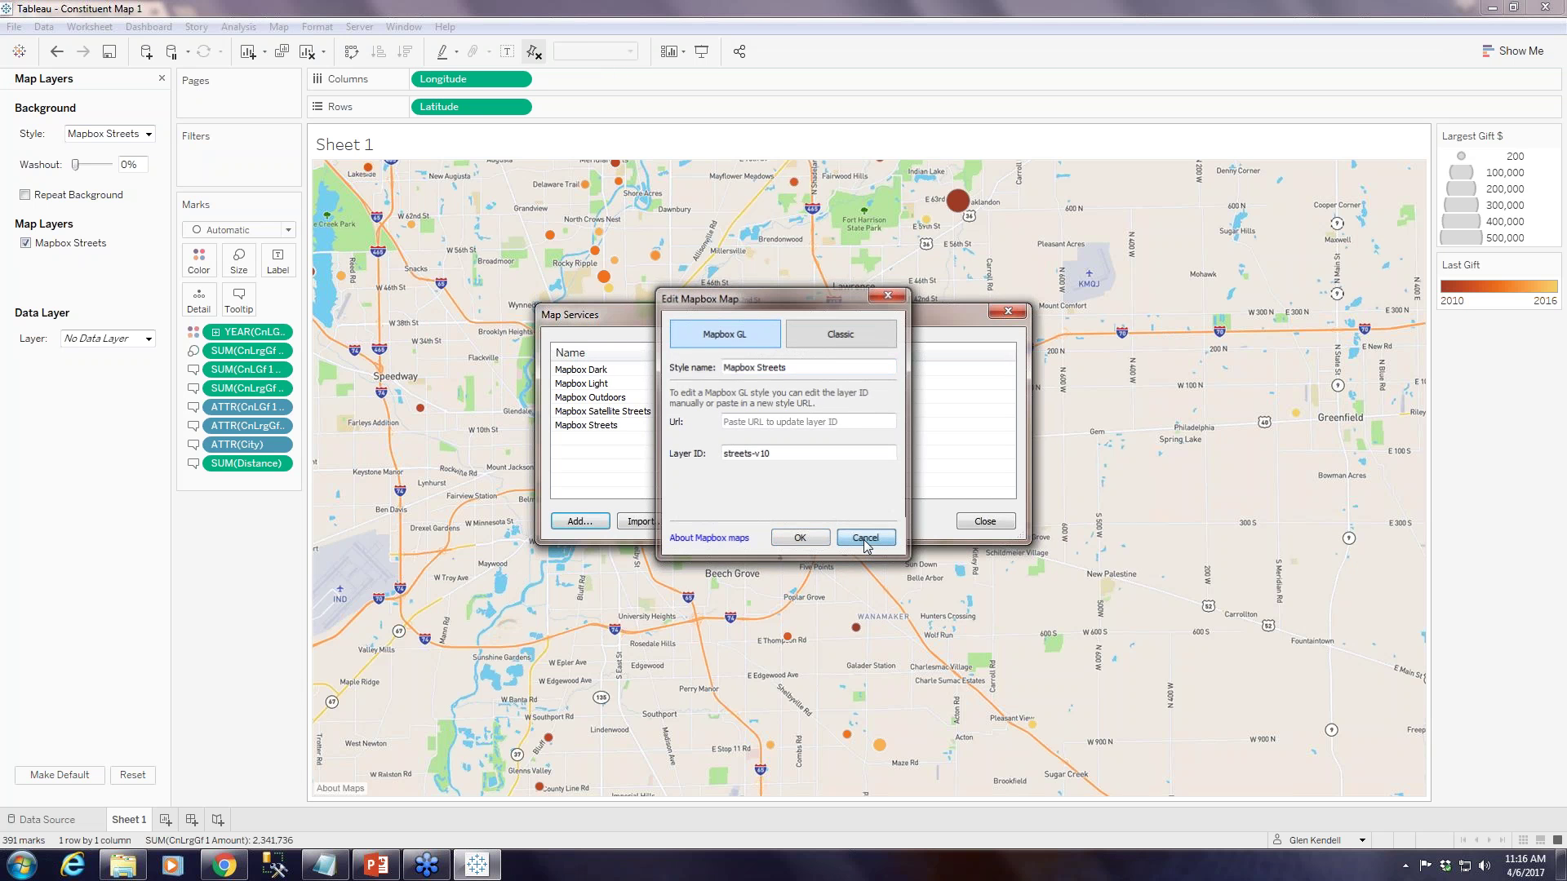
click(975, 526)
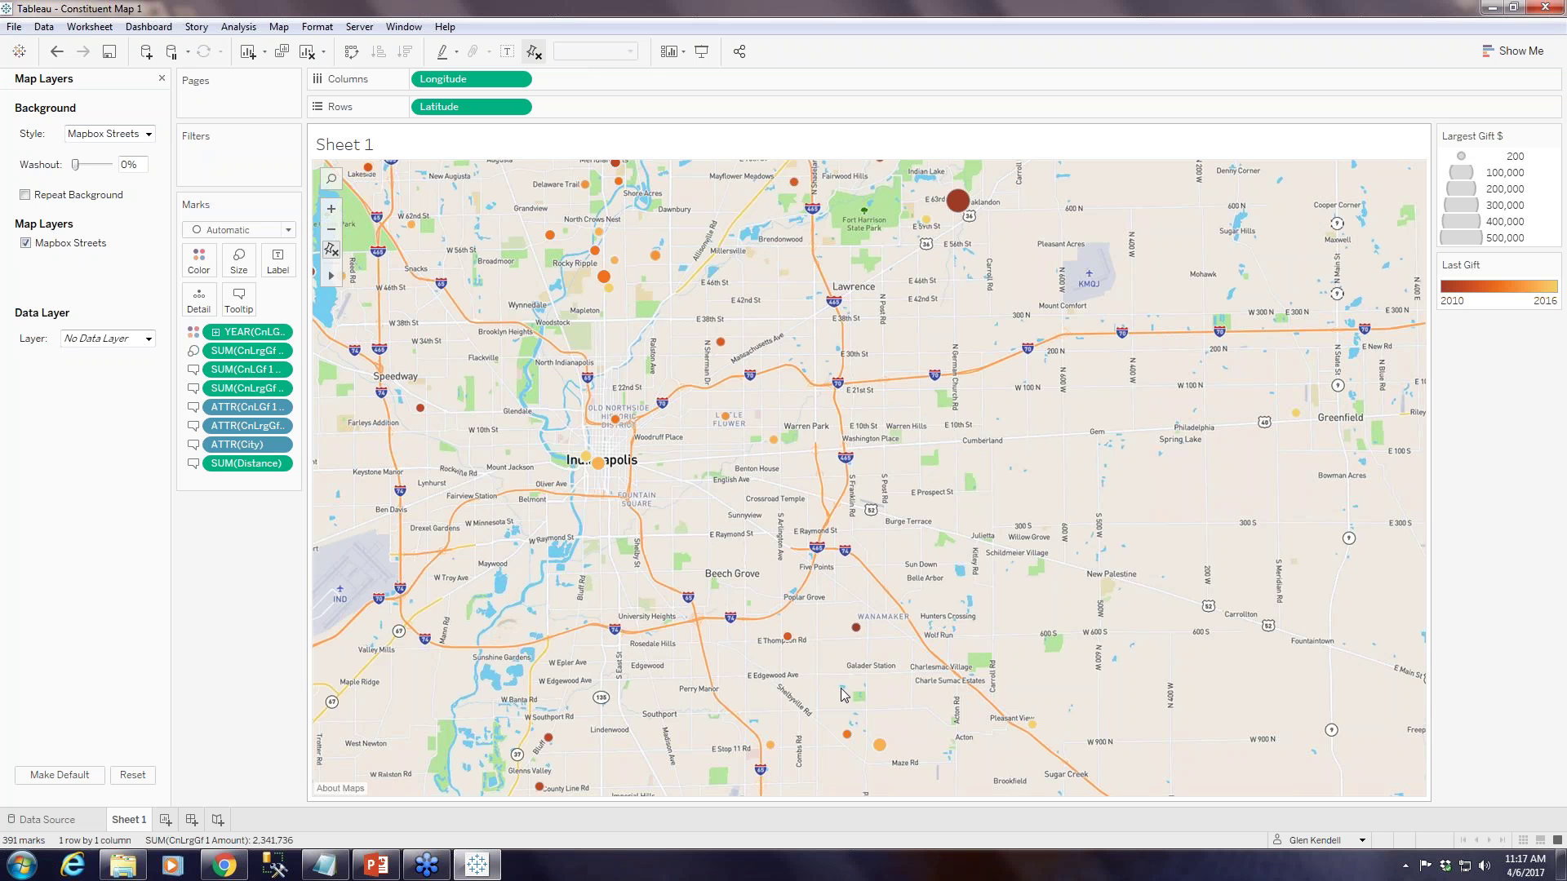
Switch to Mapbox Studio in Chrome and open the Styles page
click(224, 870)
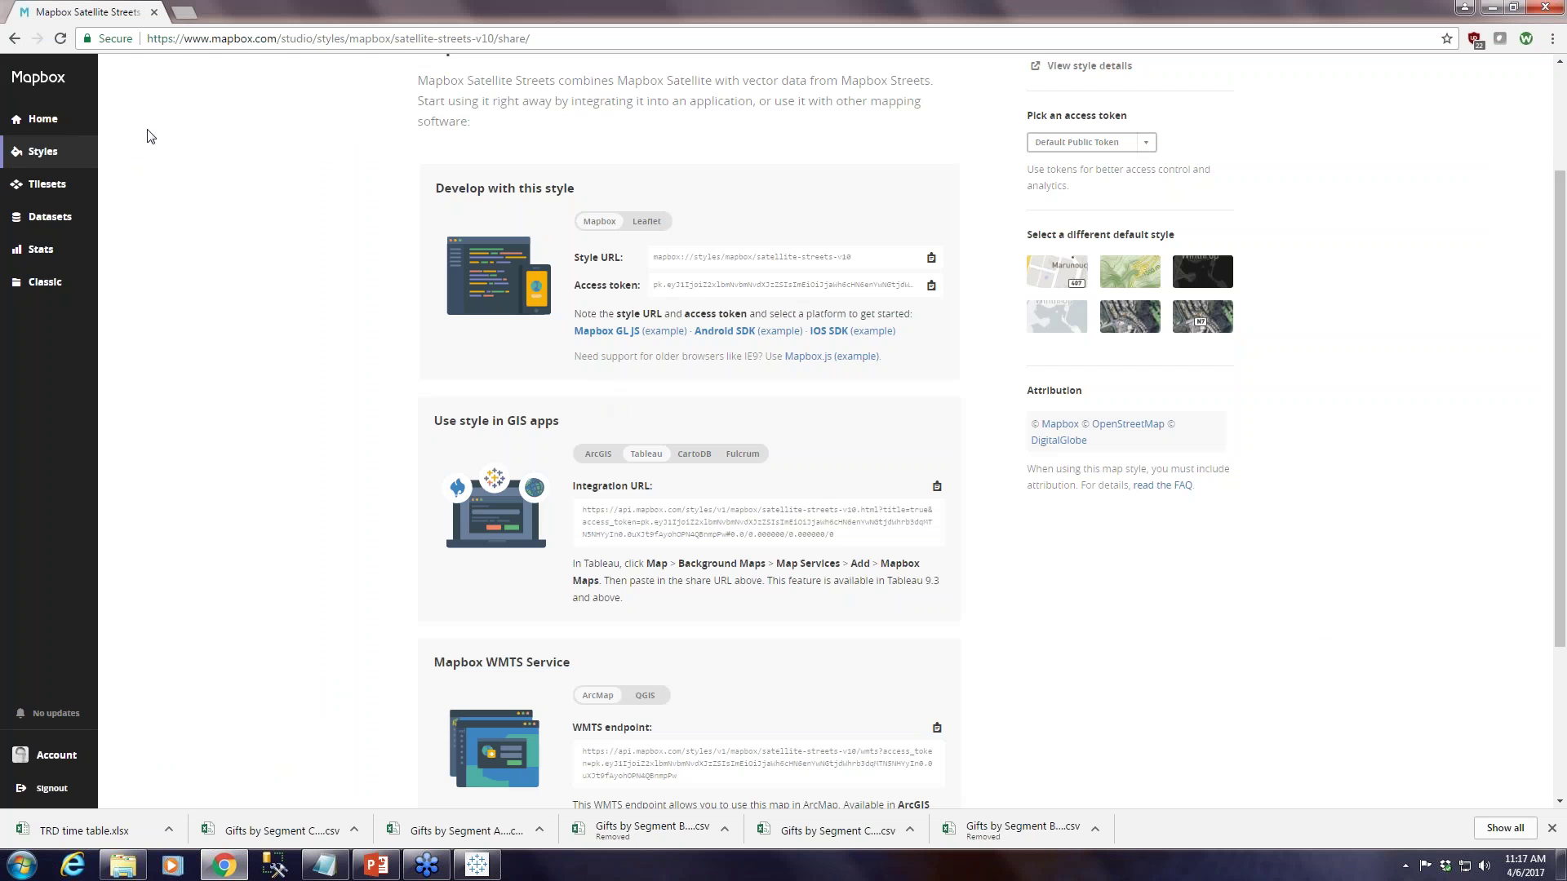
click(46, 119)
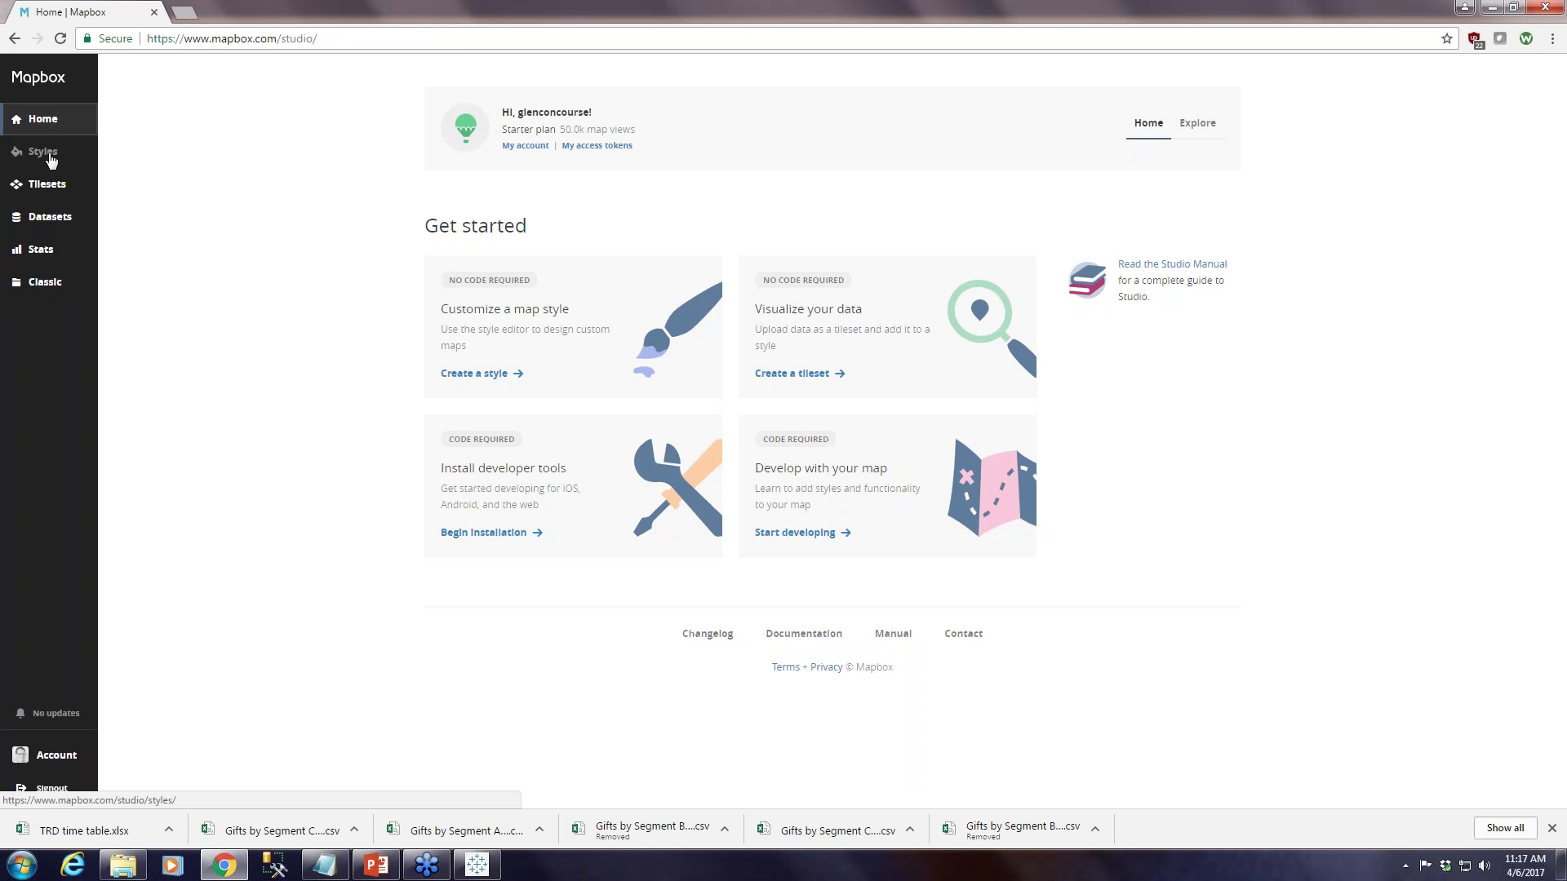
click(45, 153)
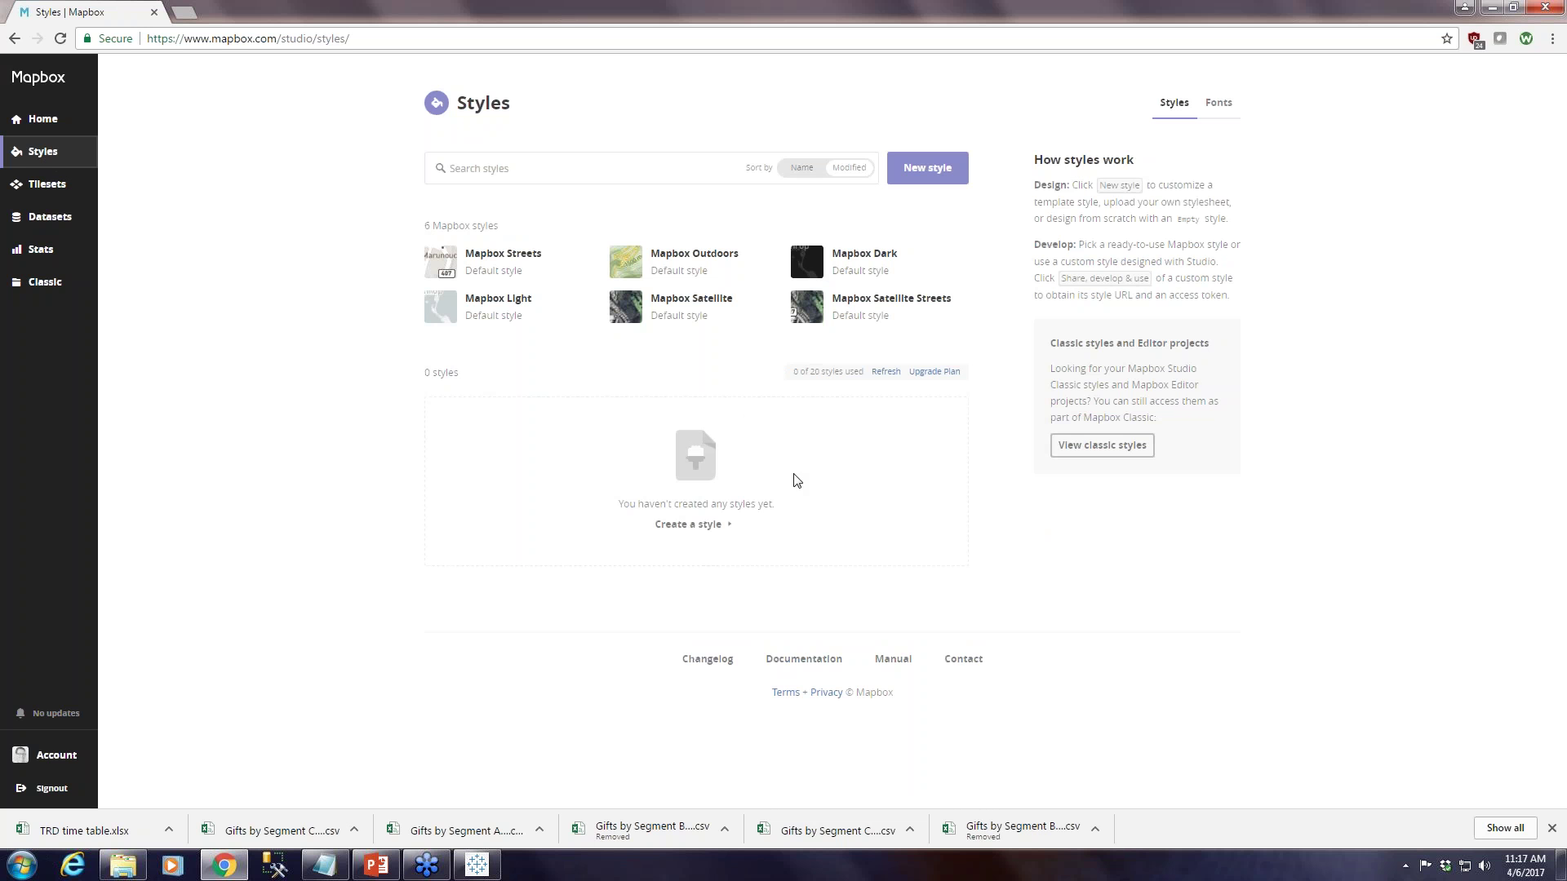
Create a new style from the Traffic Day template and name it Mapbox Traffic Day
click(691, 524)
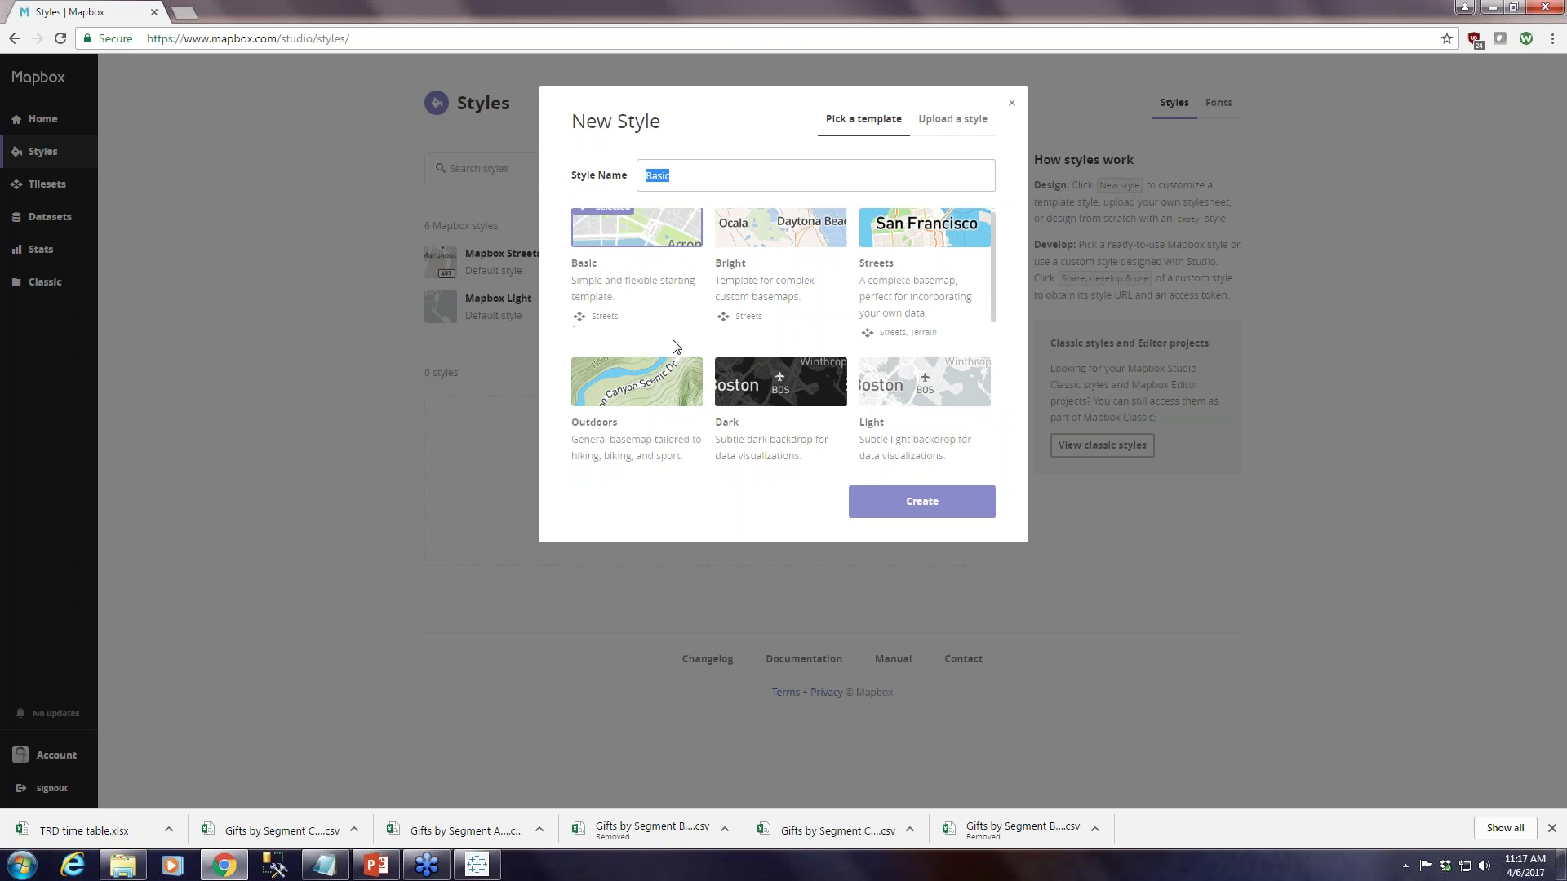
scroll(674, 347, down, 4)
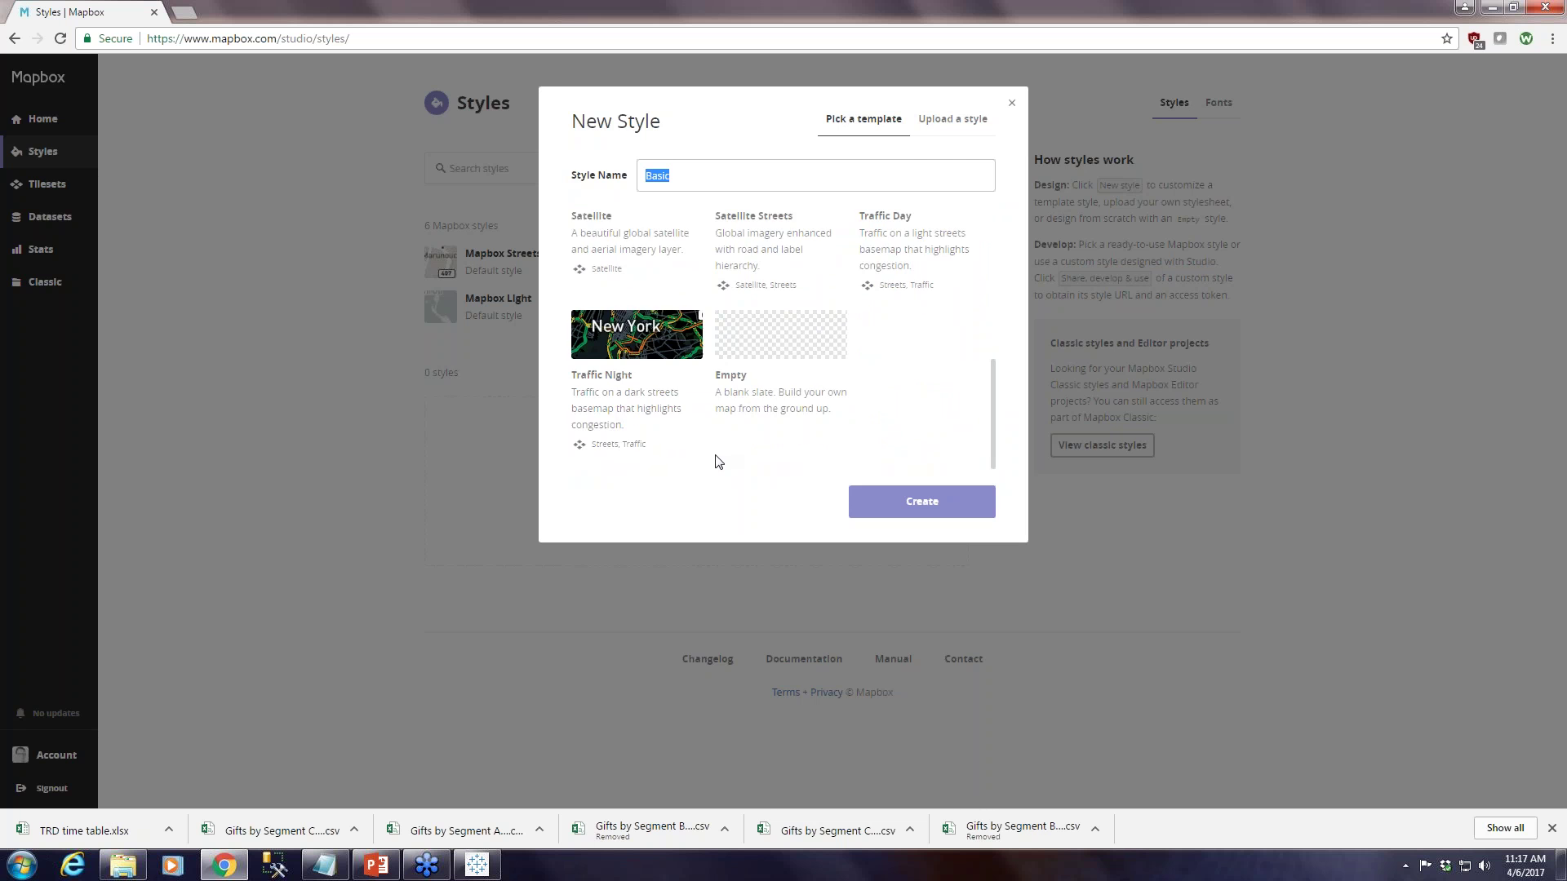
scroll(718, 458, up, 4)
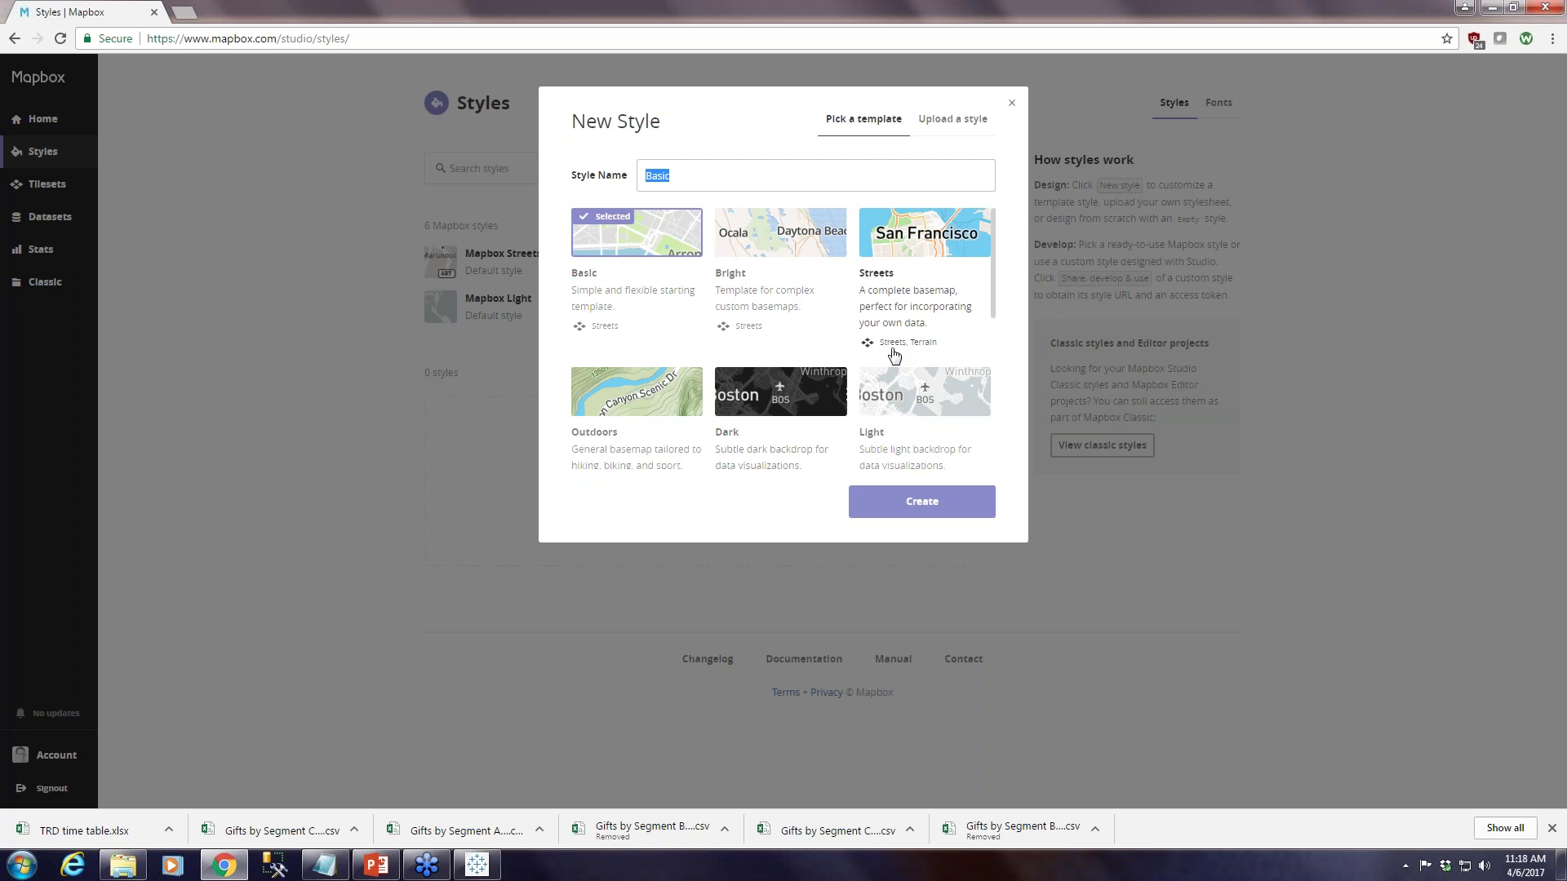
scroll(942, 385, down, 2)
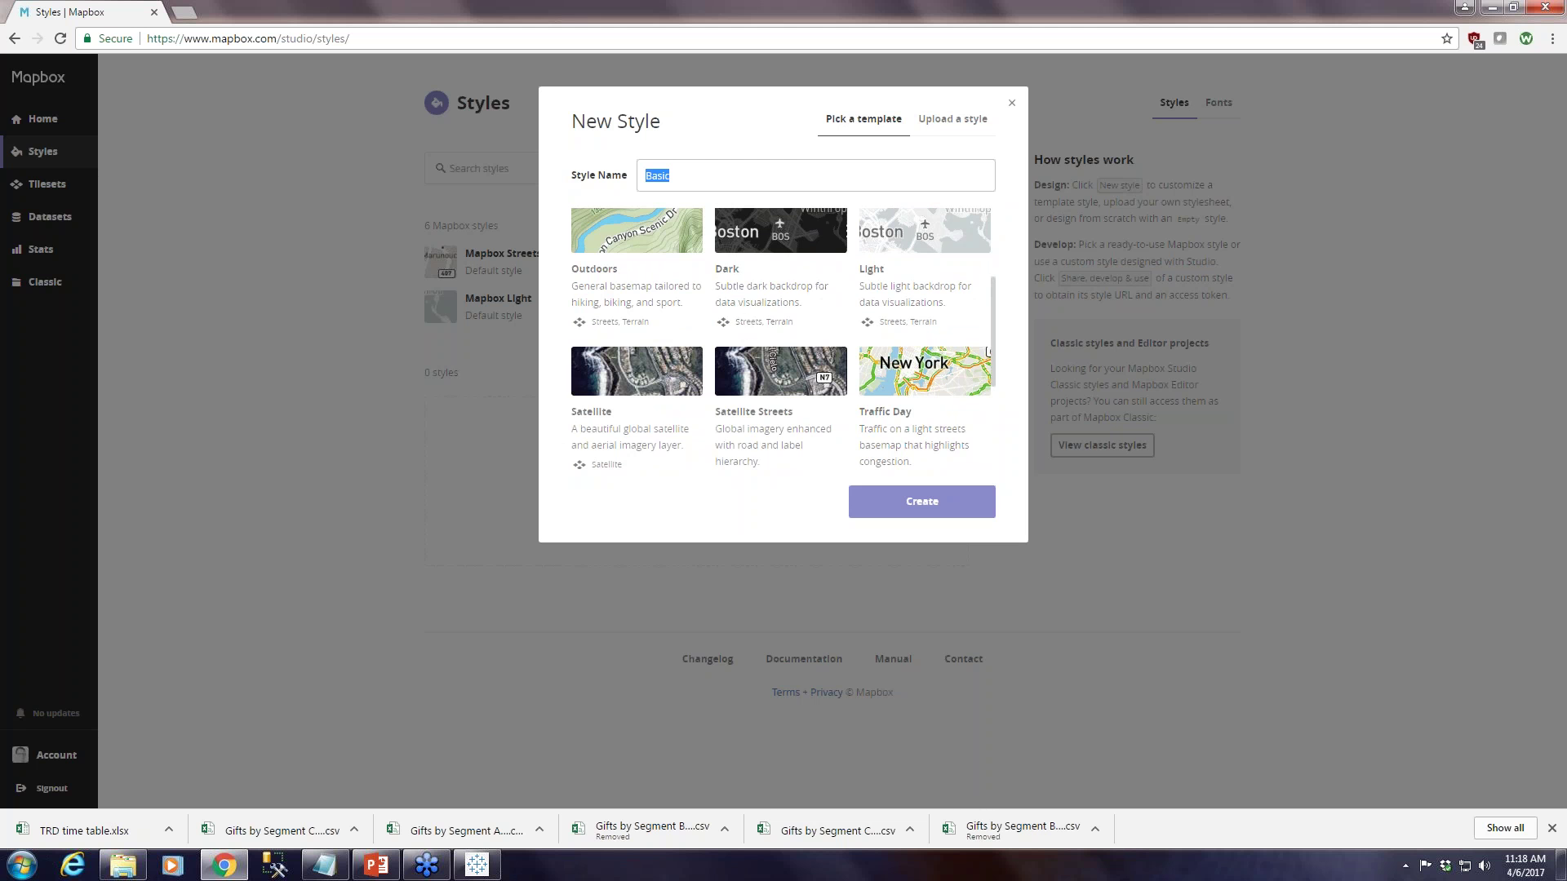
scroll(890, 403, down, 1)
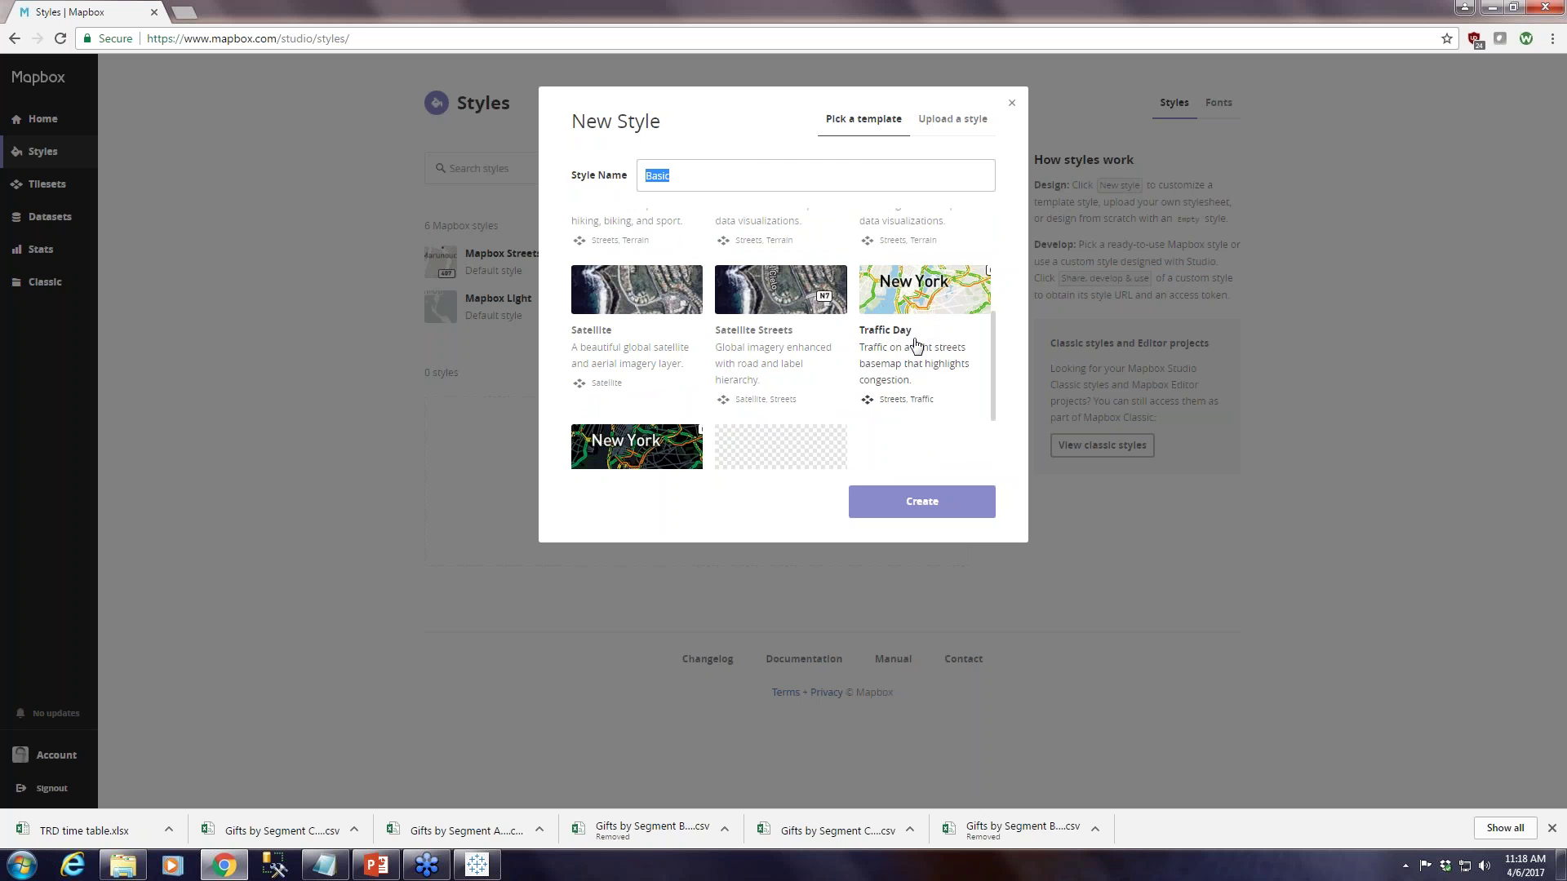
scroll(915, 343, down, 1)
scroll(849, 327, up, 1)
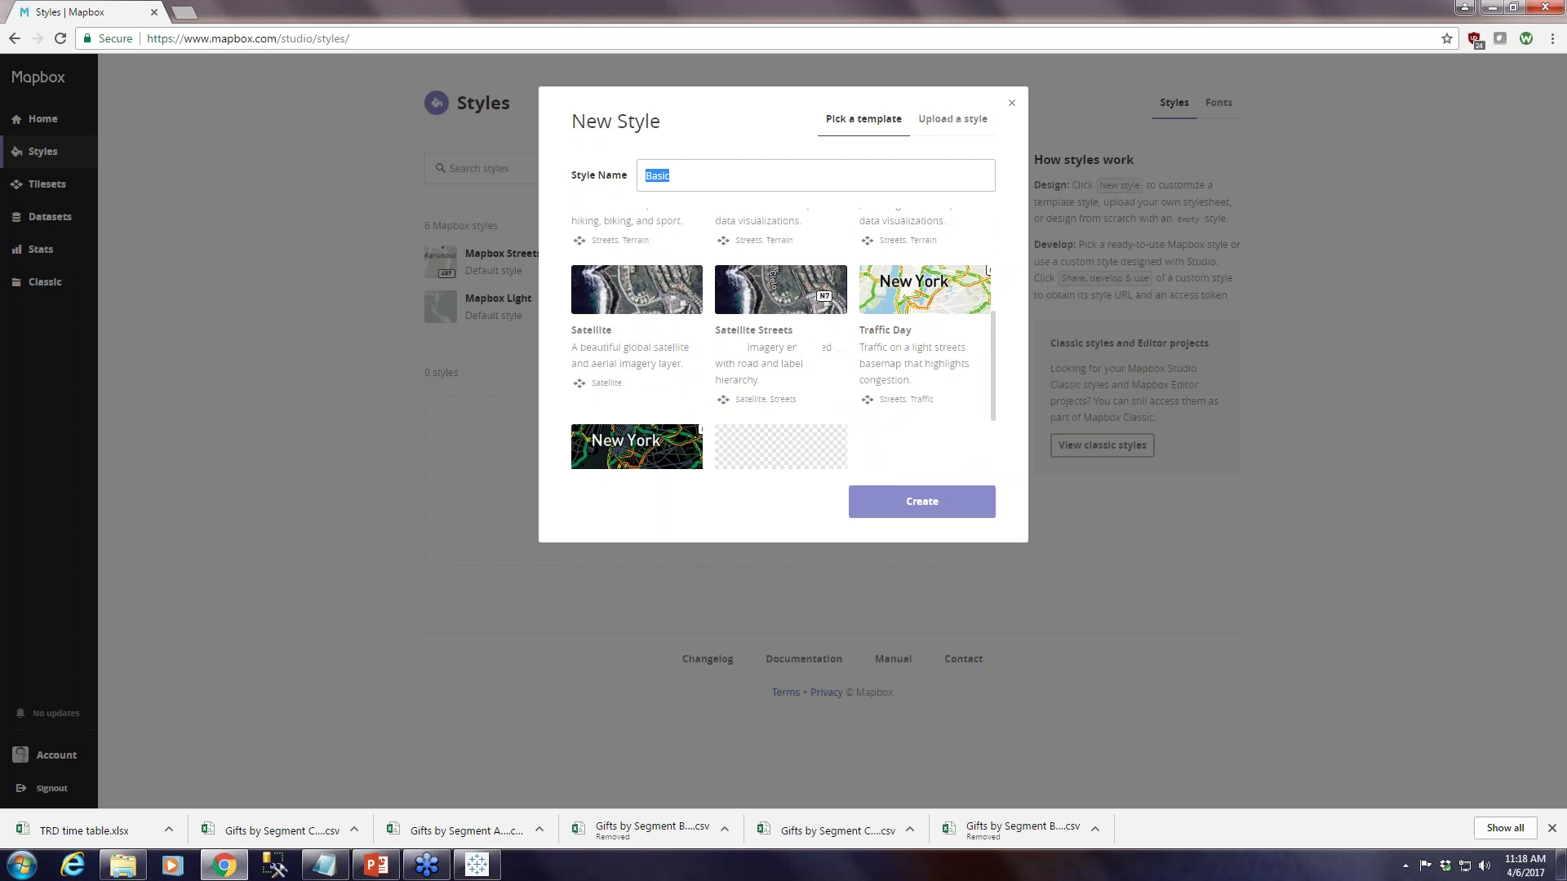
click(896, 337)
drag(700, 176, 644, 175)
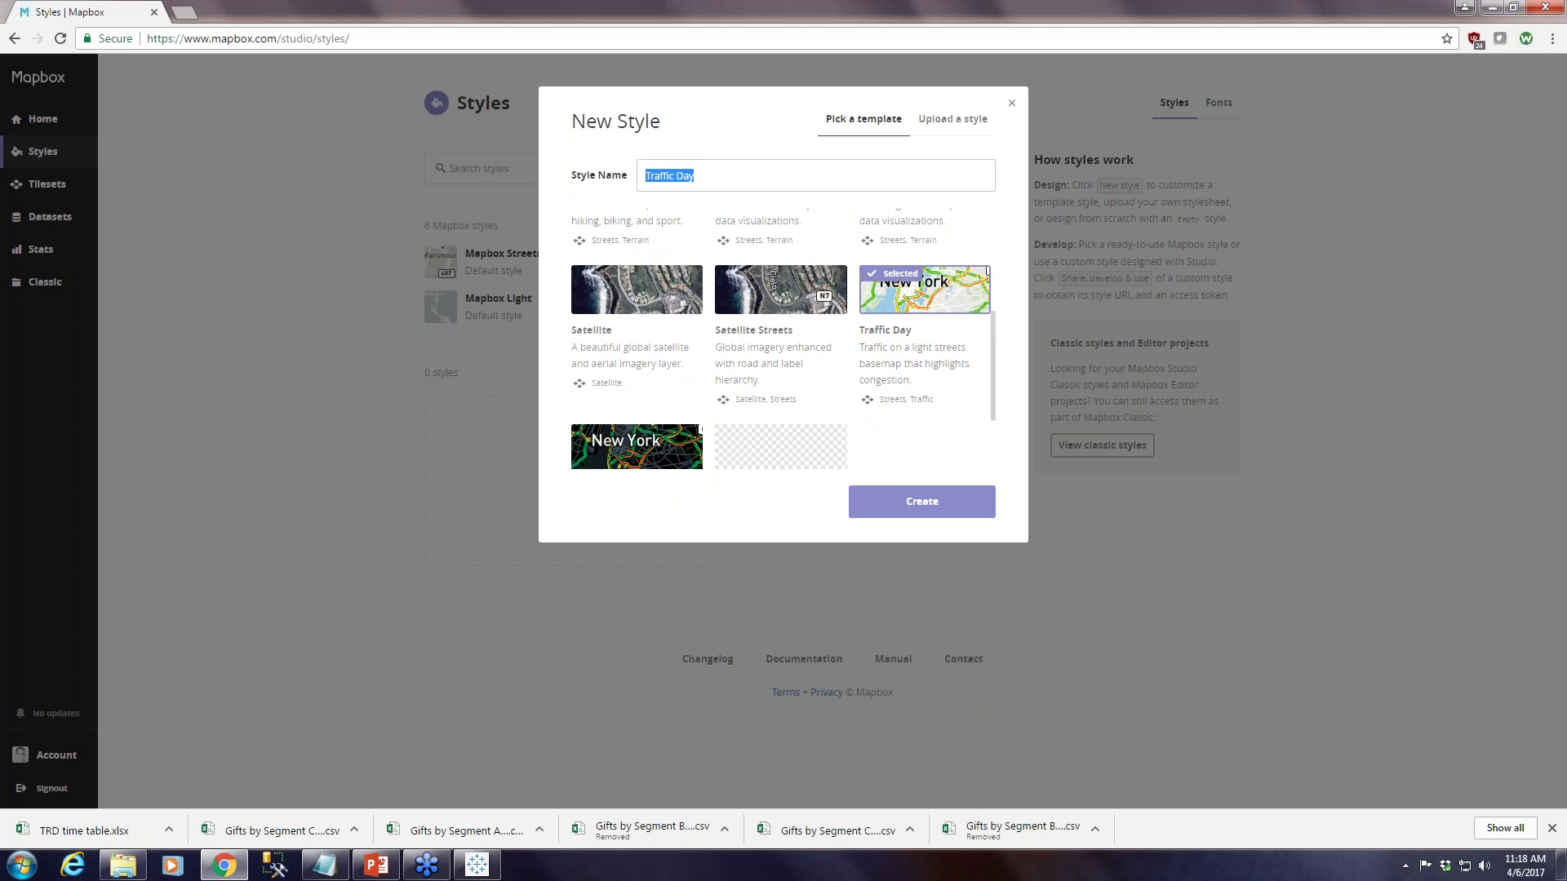
text(Mapbox)
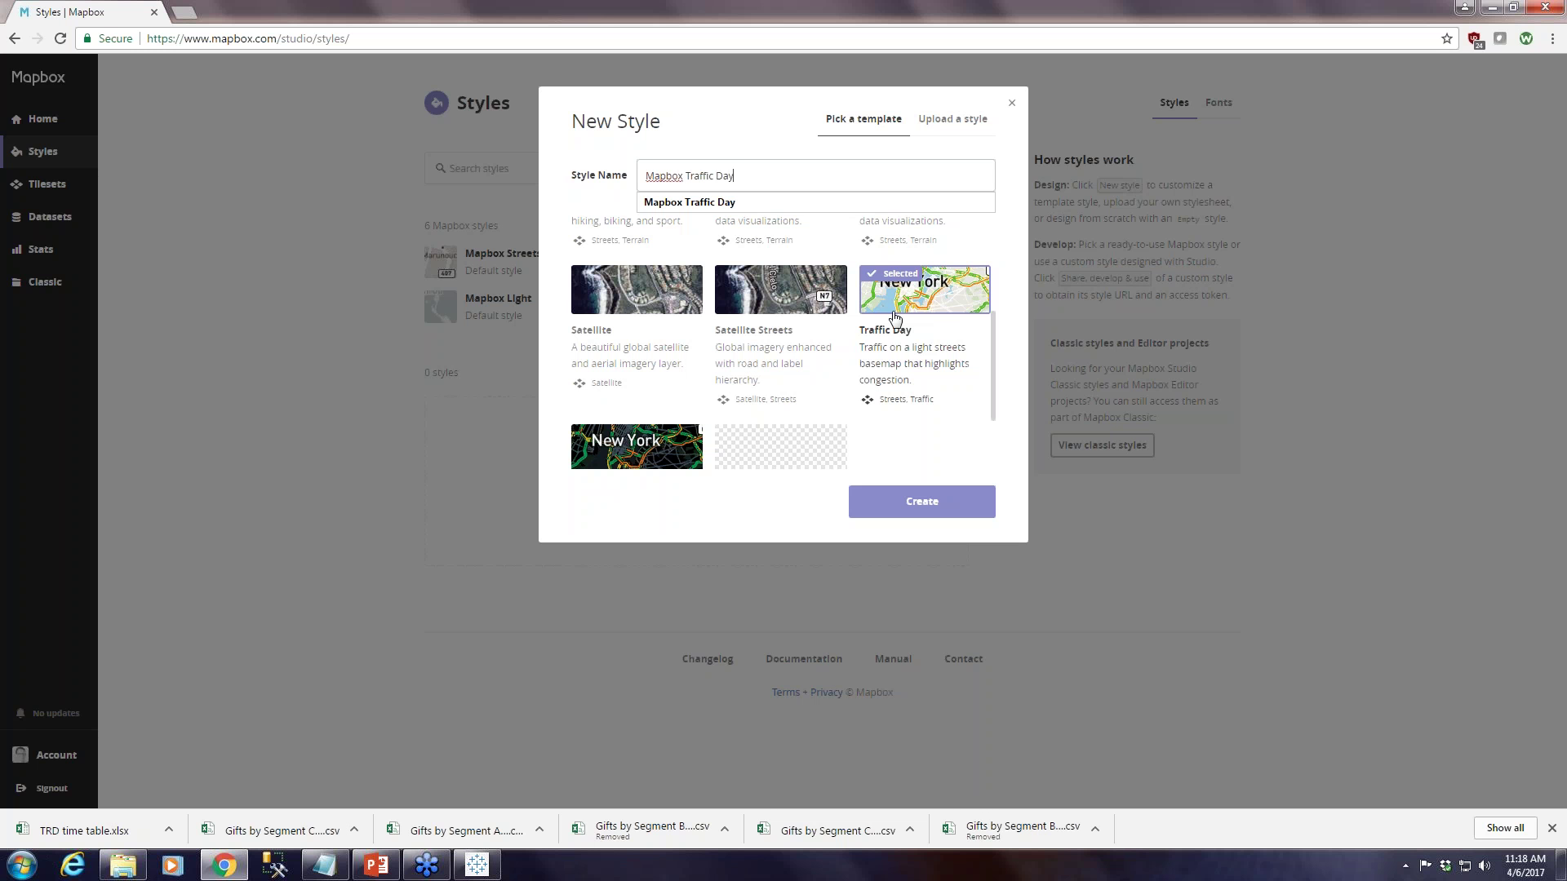
click(947, 514)
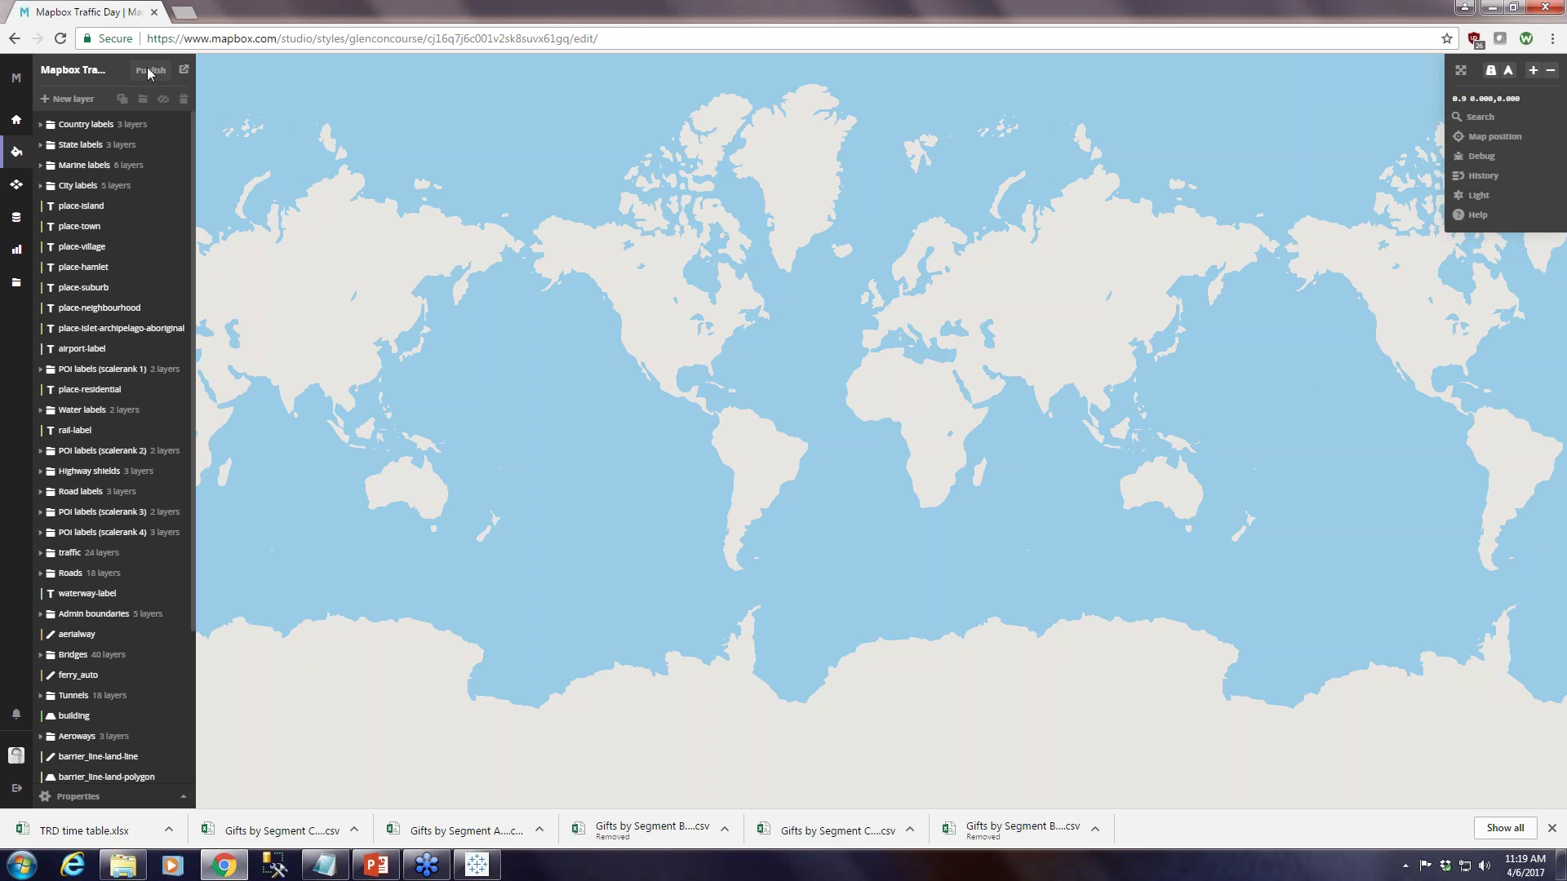
Return to the Styles page and create a style named Mapbox Traffic Night from the Traffic Night template
click(21, 124)
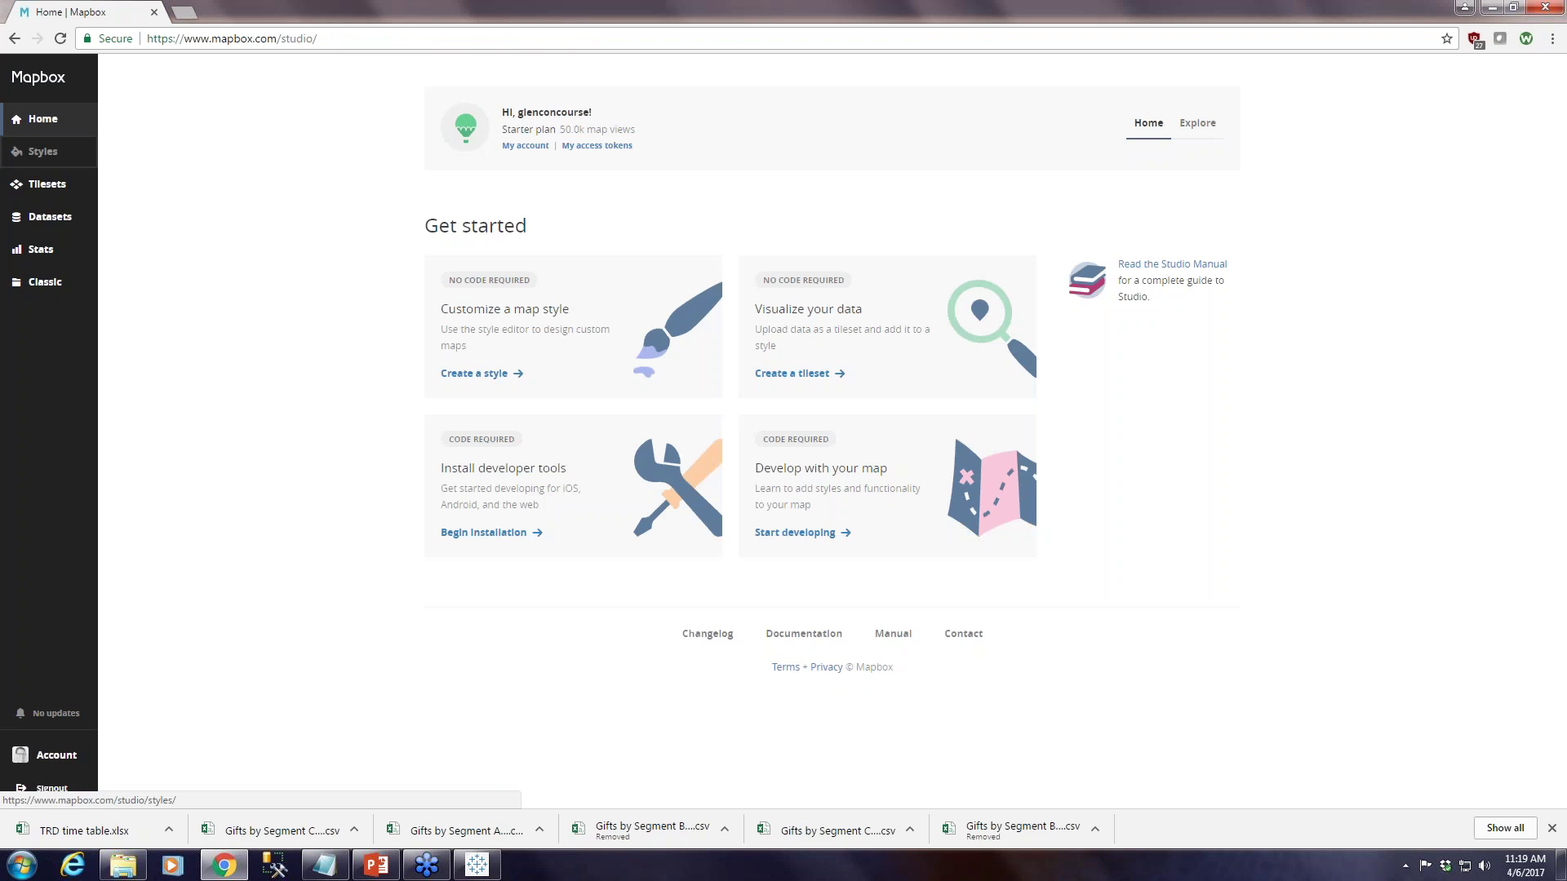
click(54, 158)
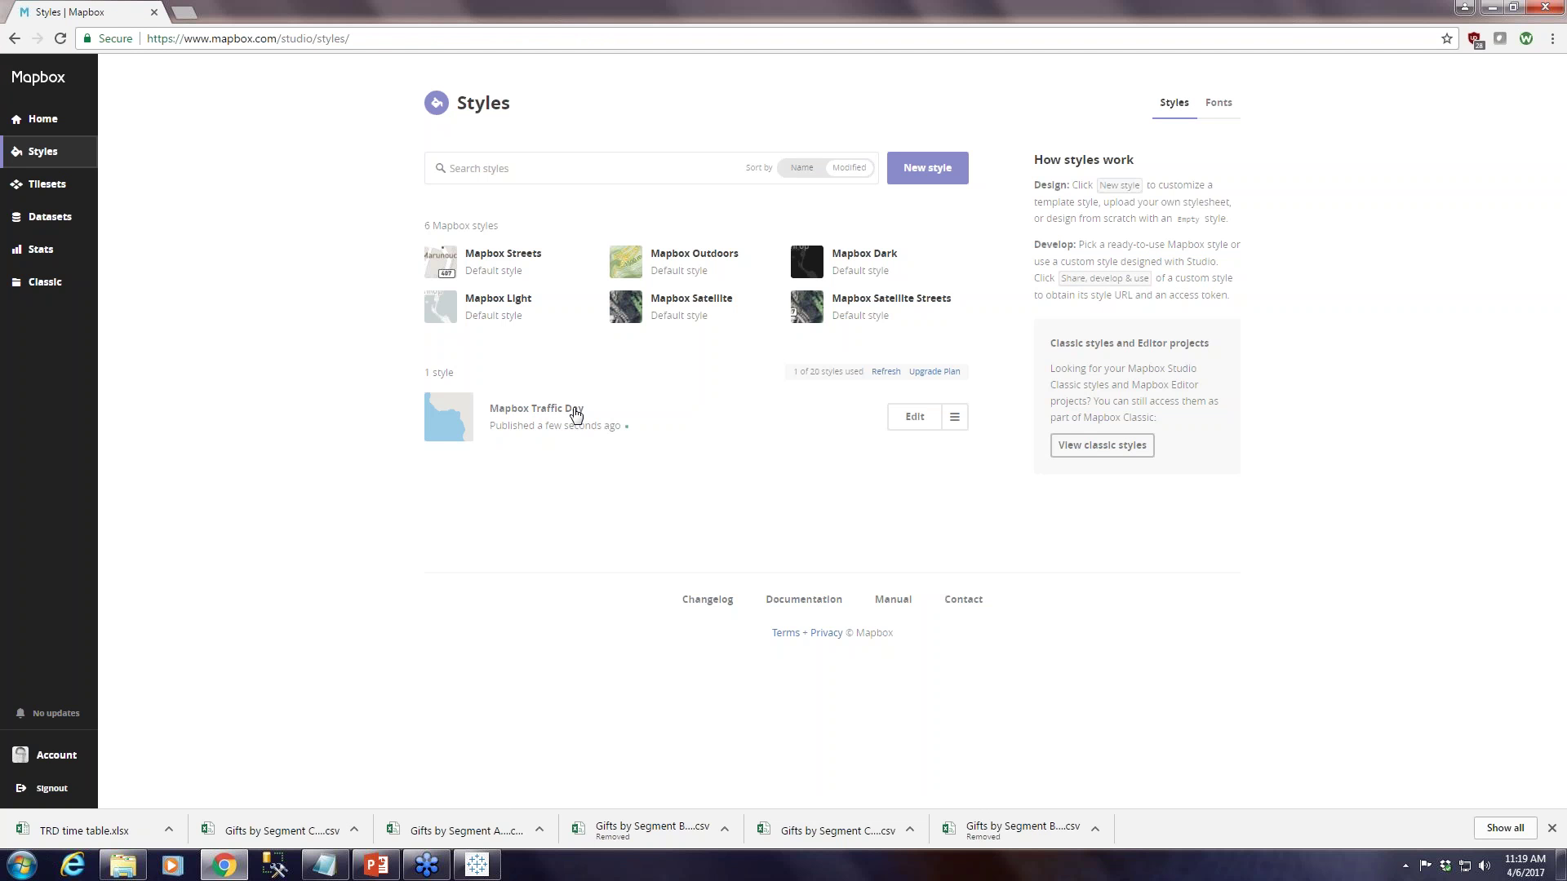
click(937, 165)
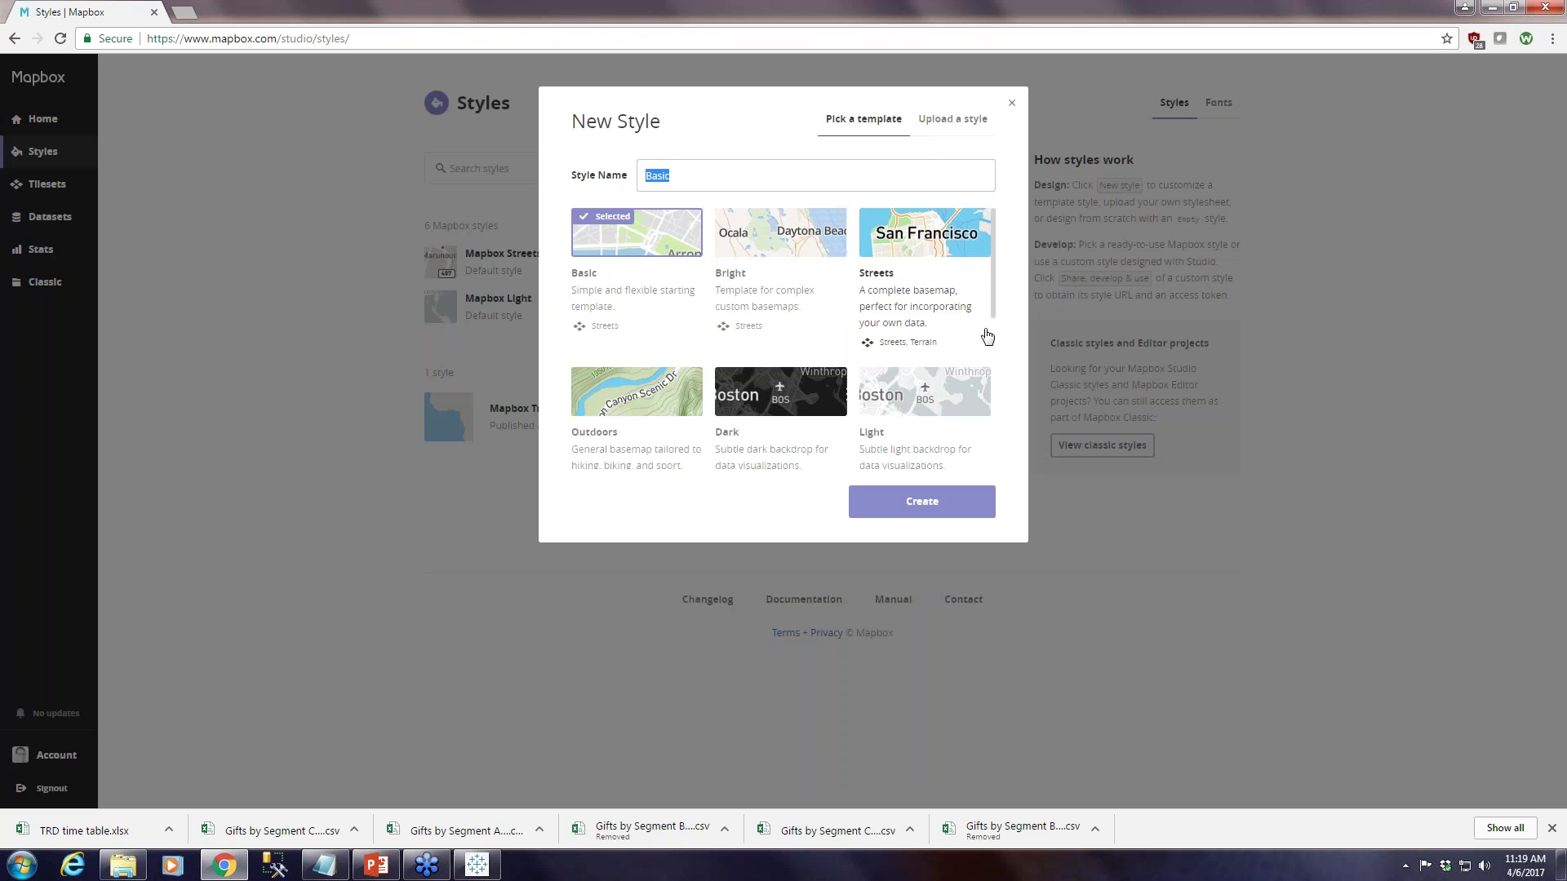
scroll(979, 350, down, 4)
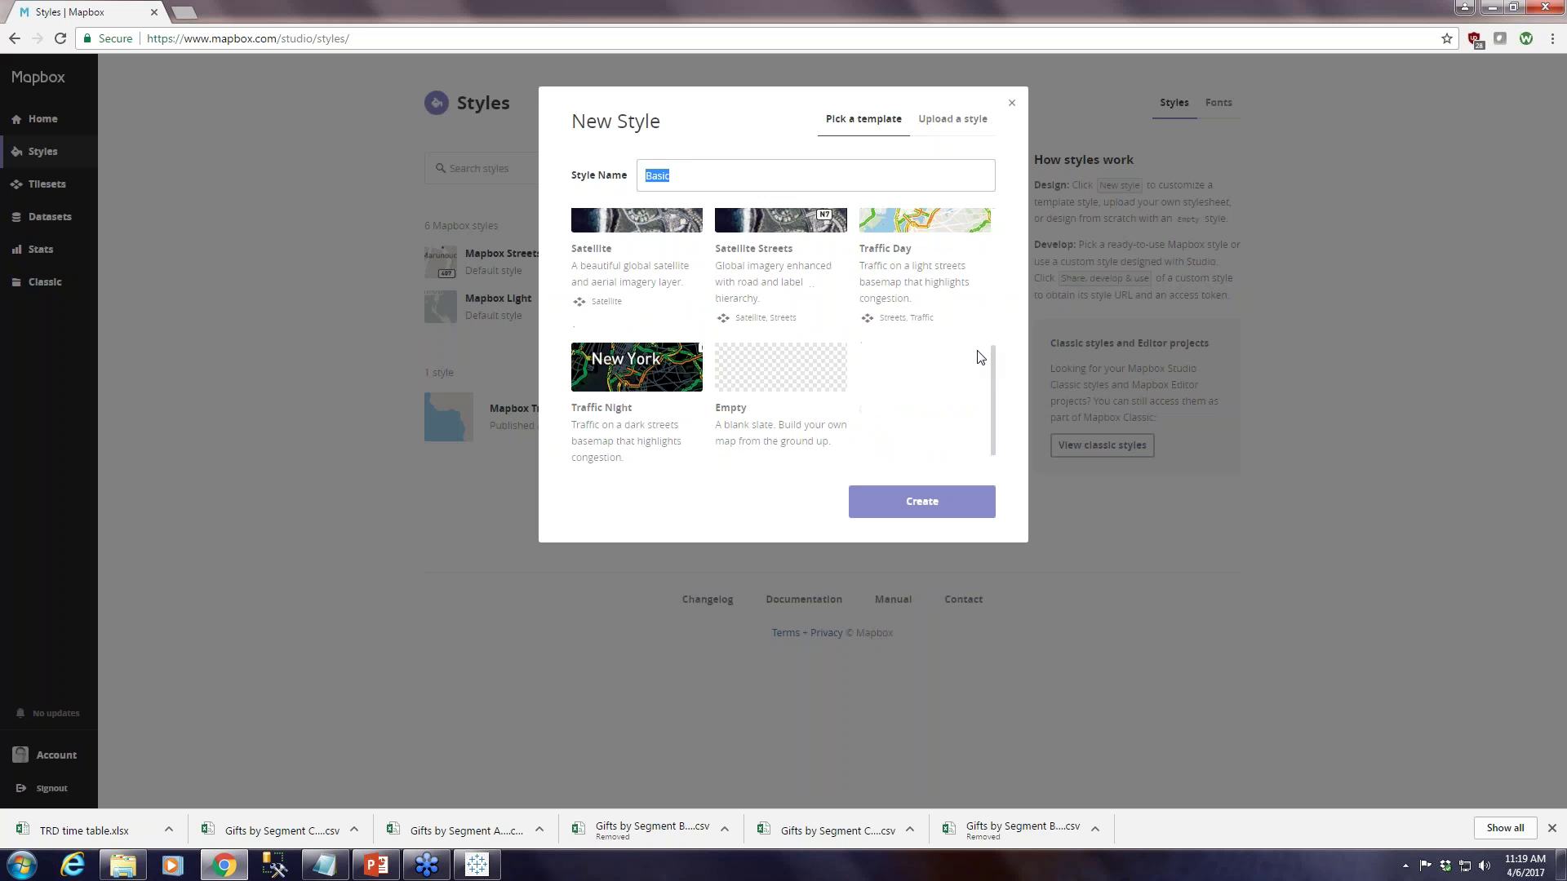
click(639, 370)
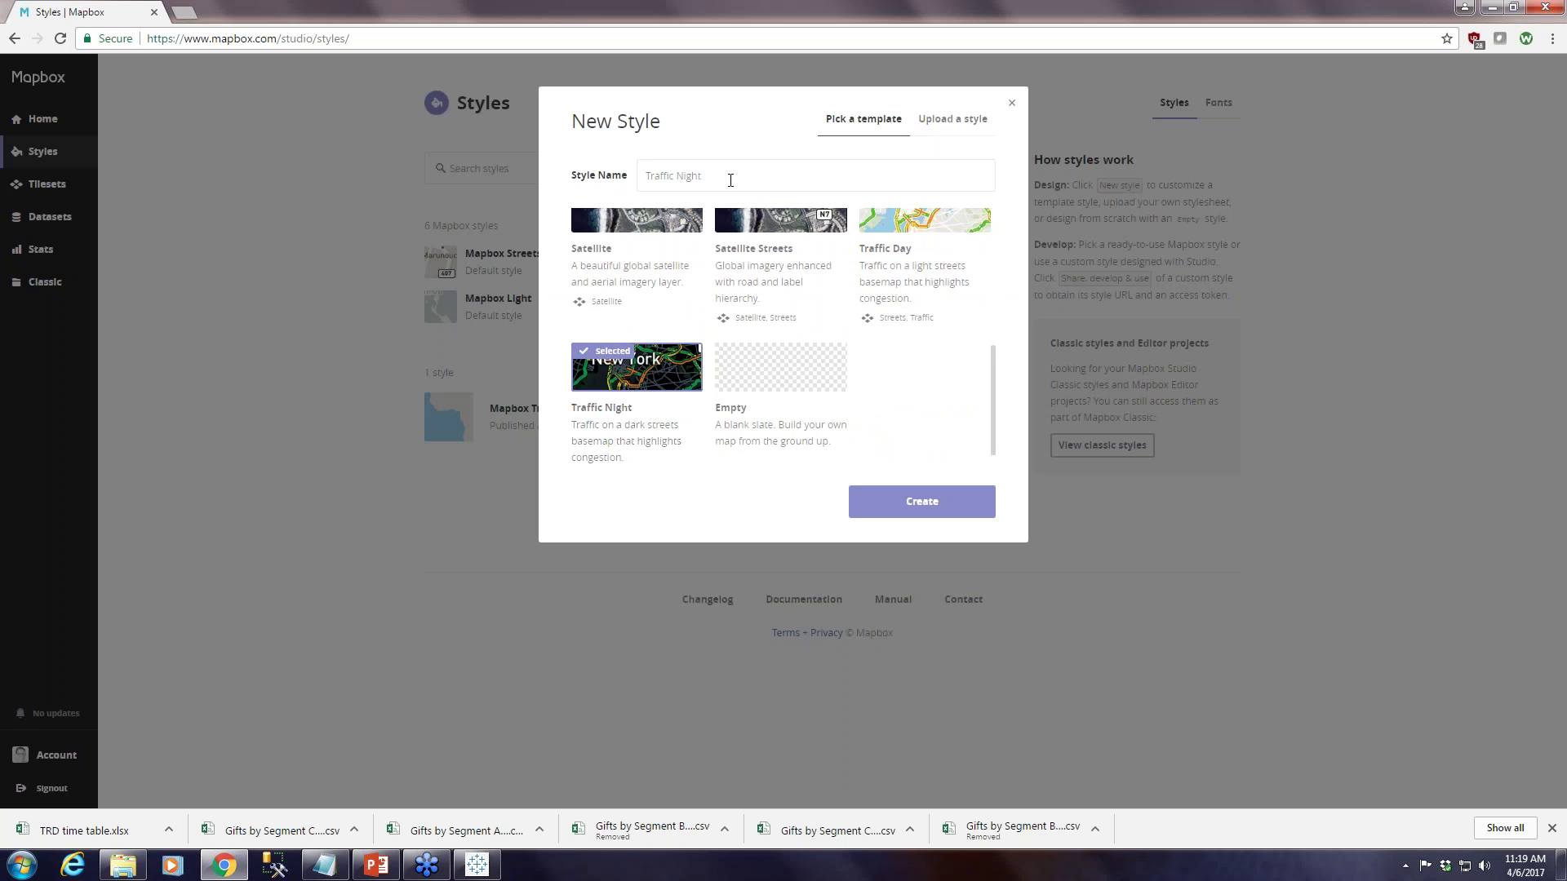
click(642, 169)
text(Mapbox Traffic Night)
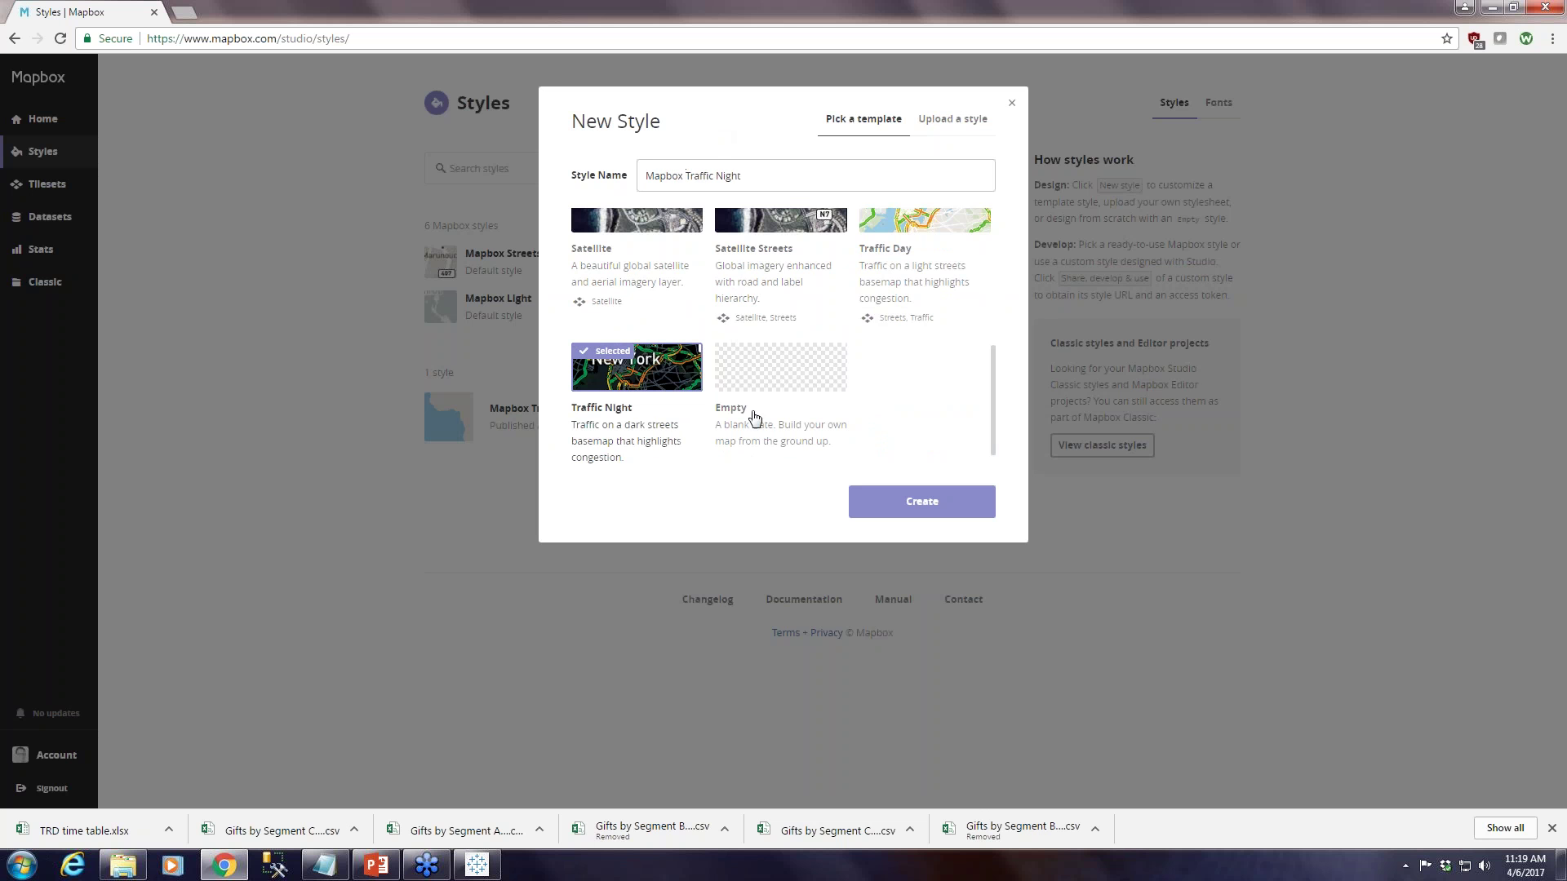
click(921, 501)
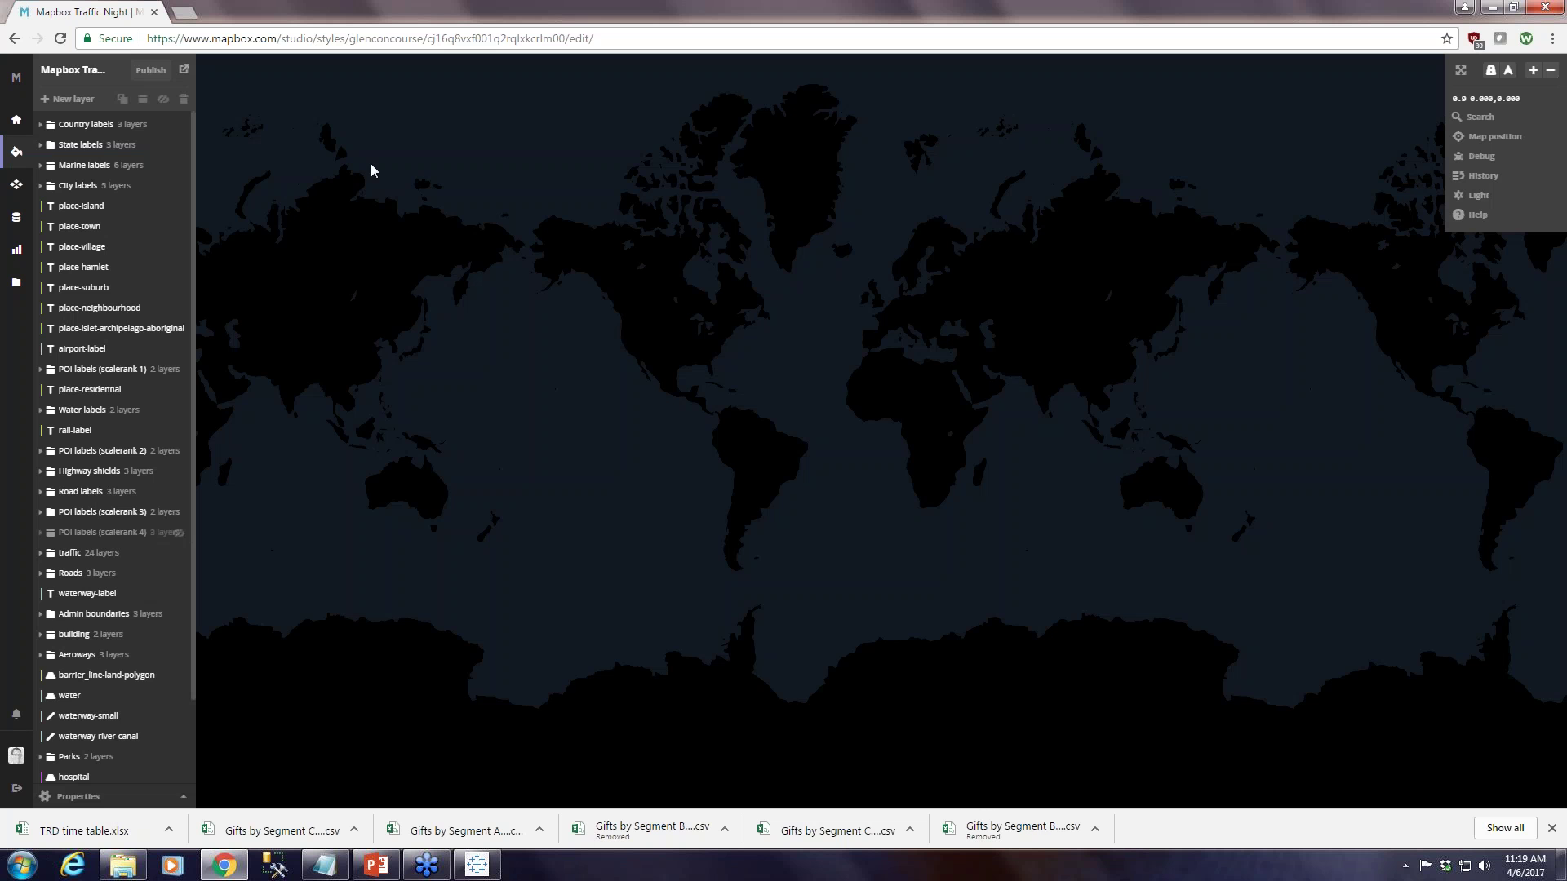
Return to the Styles page and open the details of the Mapbox Traffic Night style
click(14, 123)
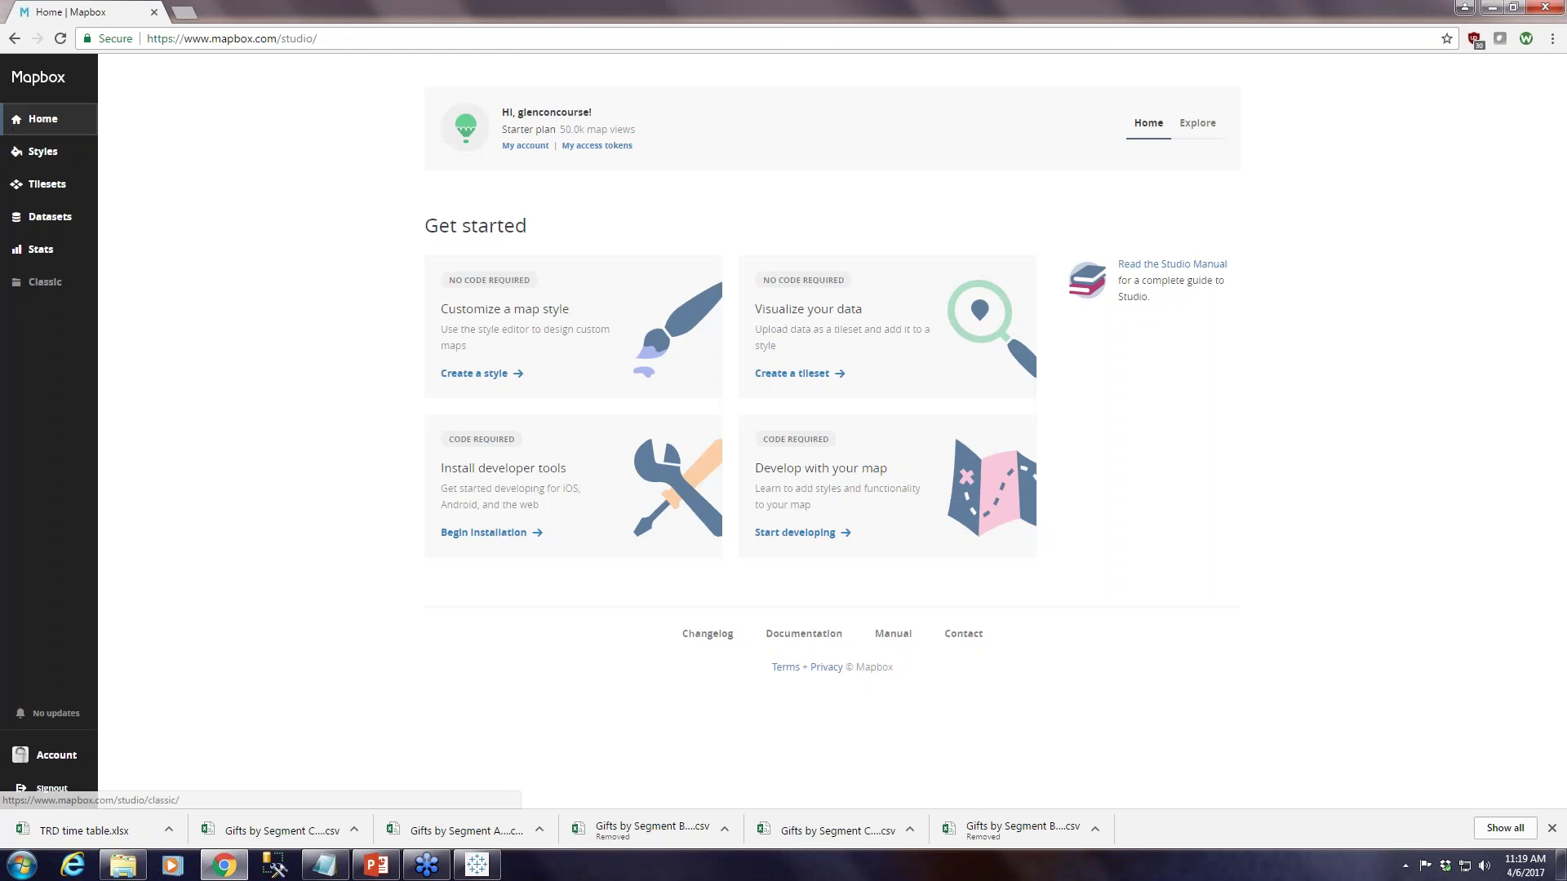
click(42, 153)
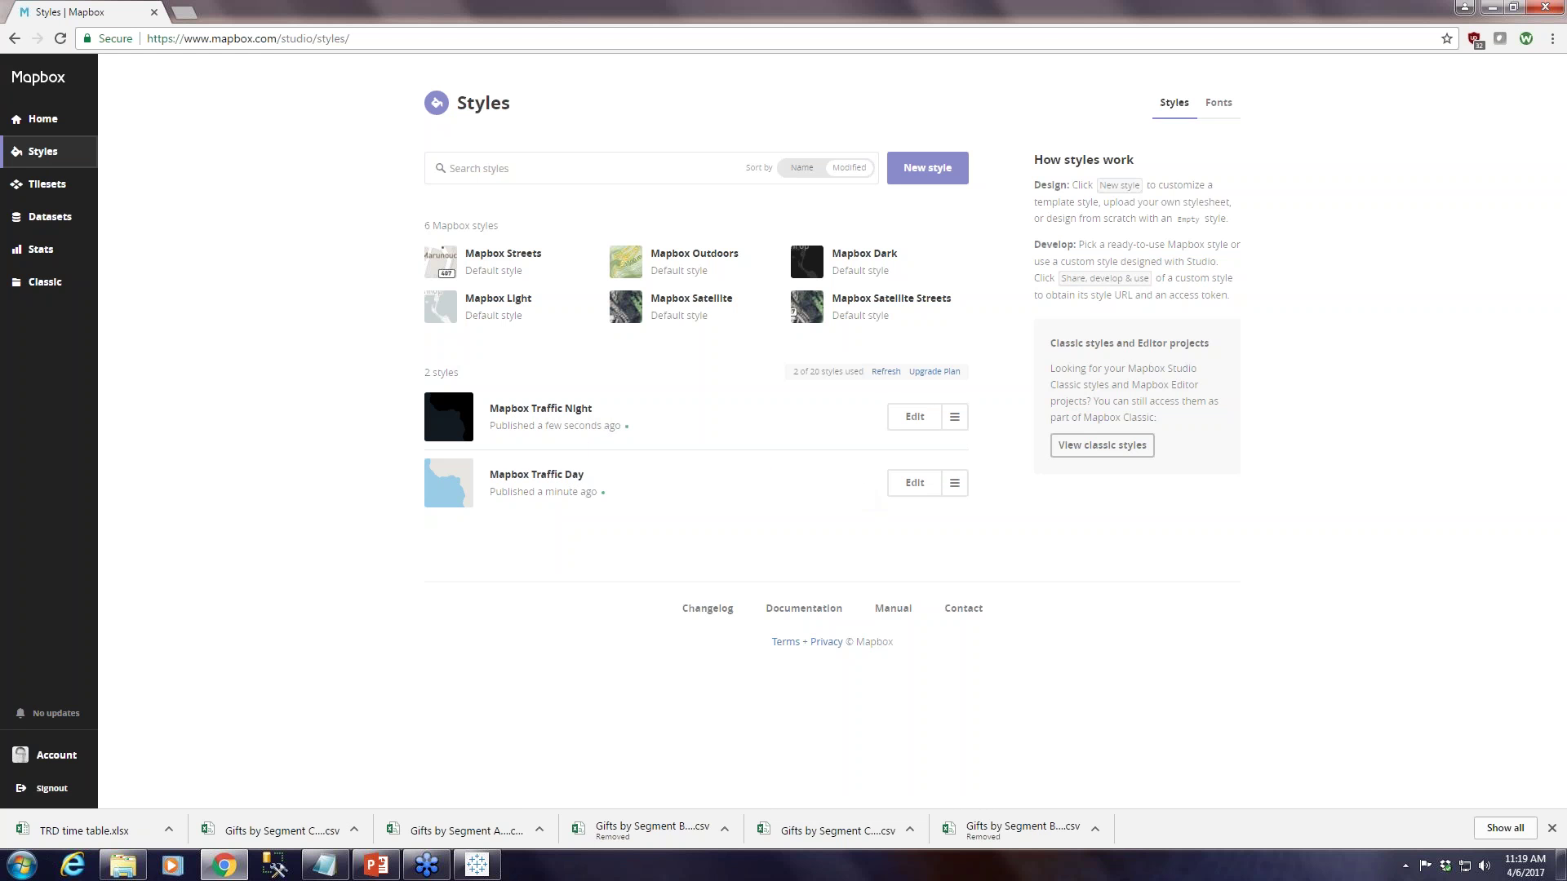
click(955, 418)
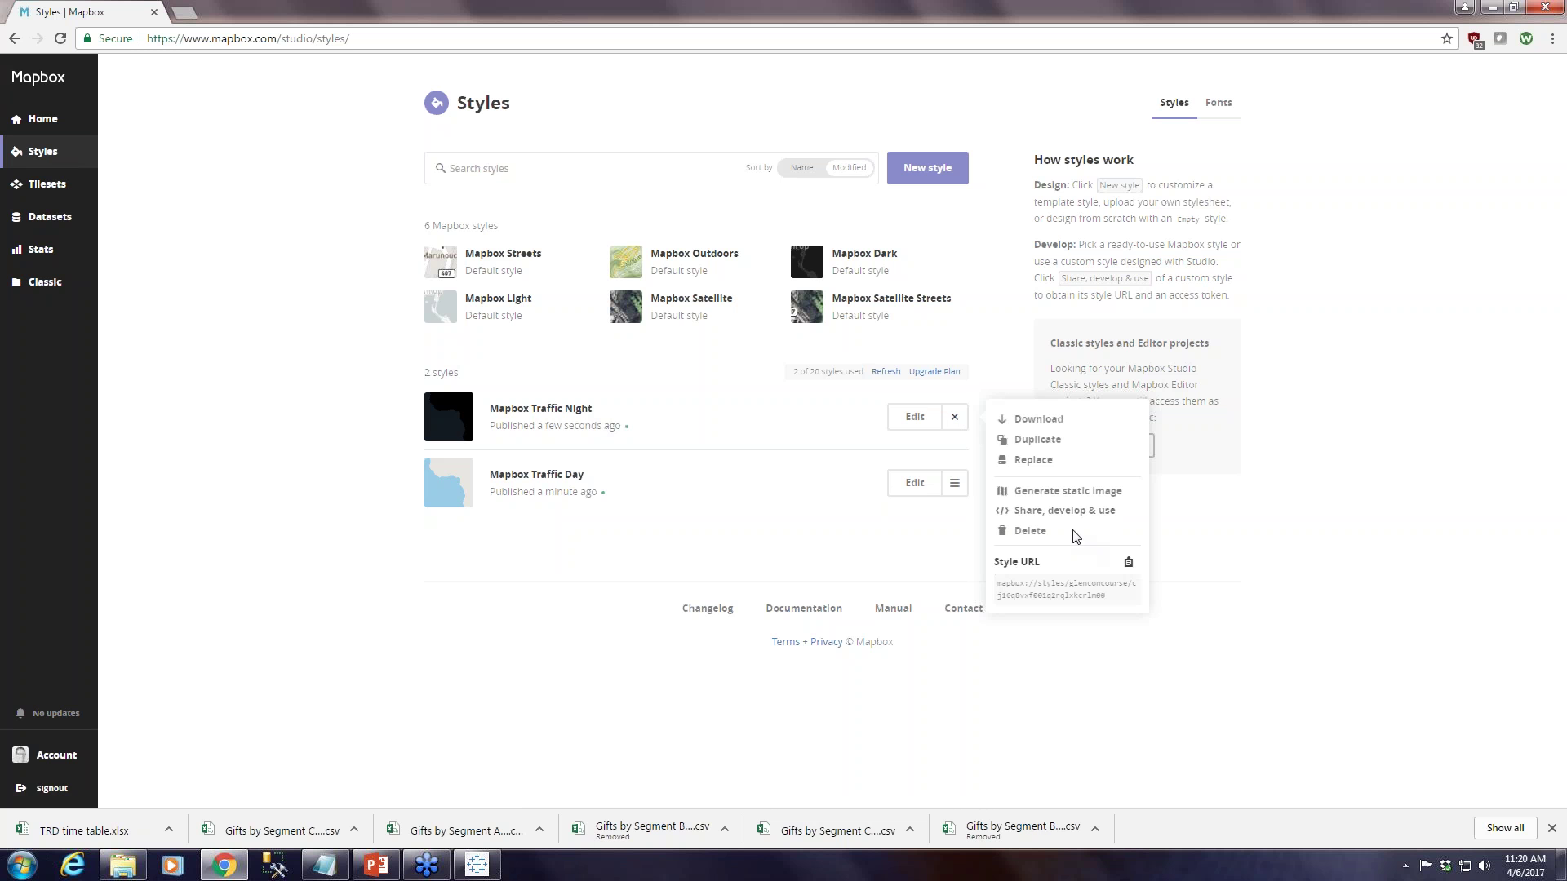
click(746, 439)
scroll(968, 604, down, 12)
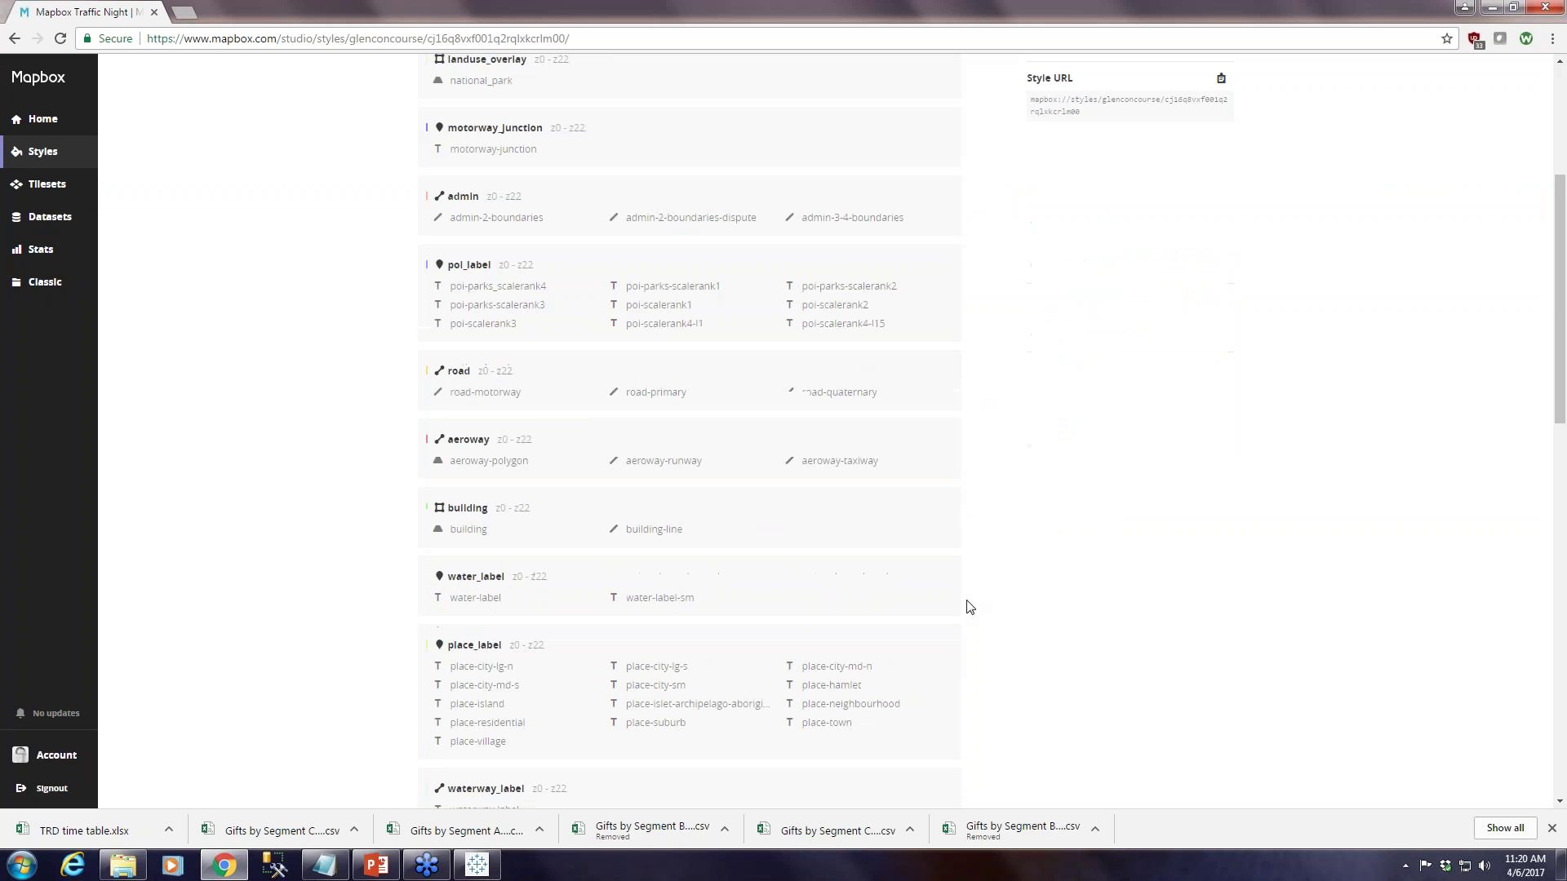
scroll(988, 587, up, 12)
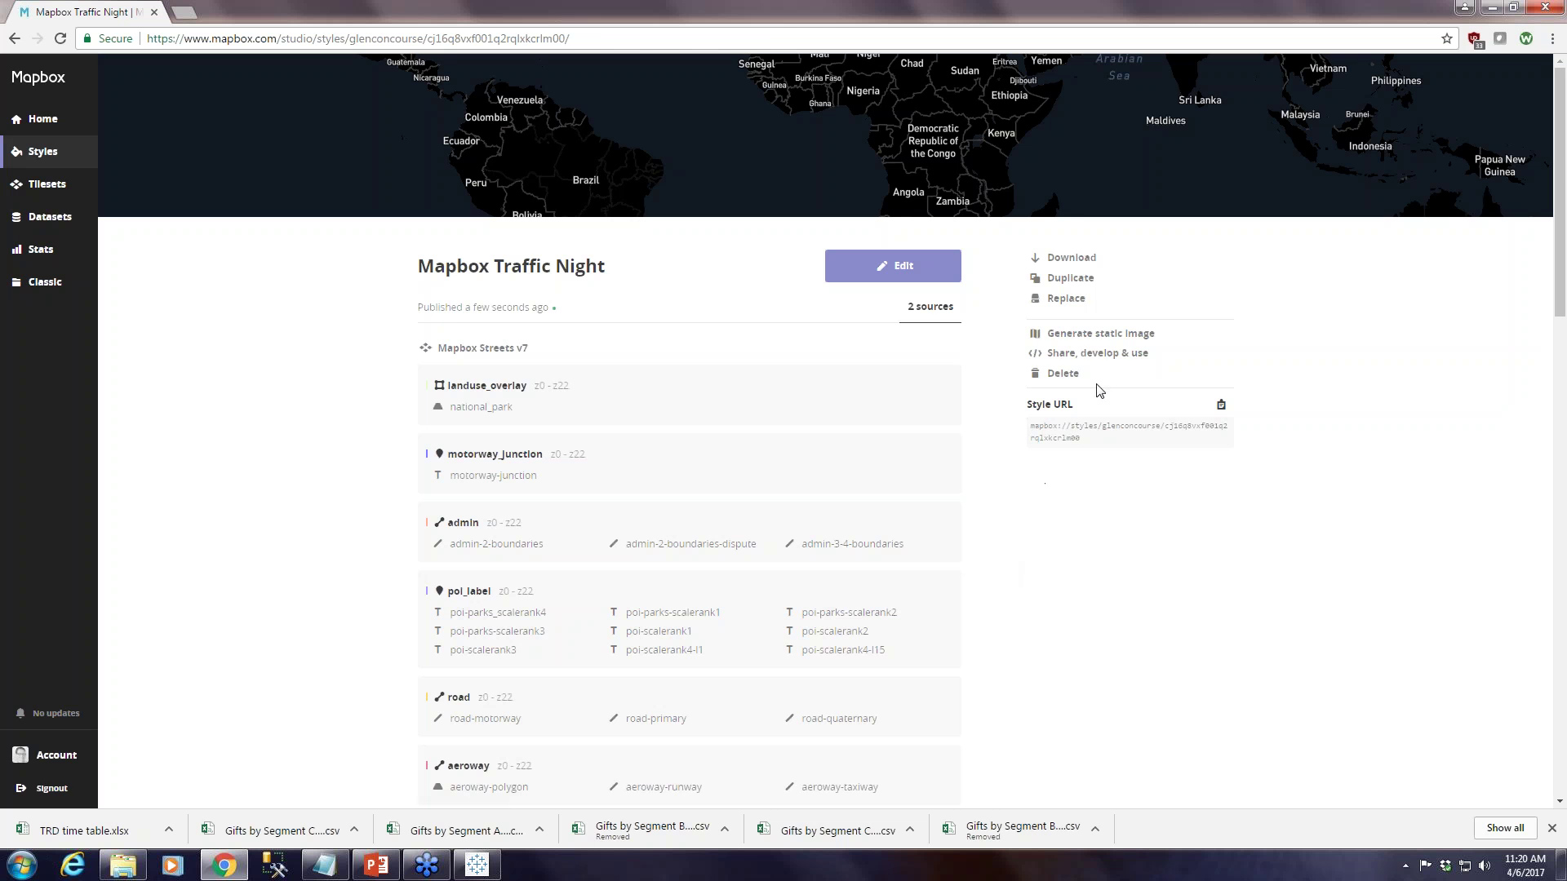
Open the sharing and development options of Mapbox Traffic Night and copy its Tableau integration URL
click(1101, 354)
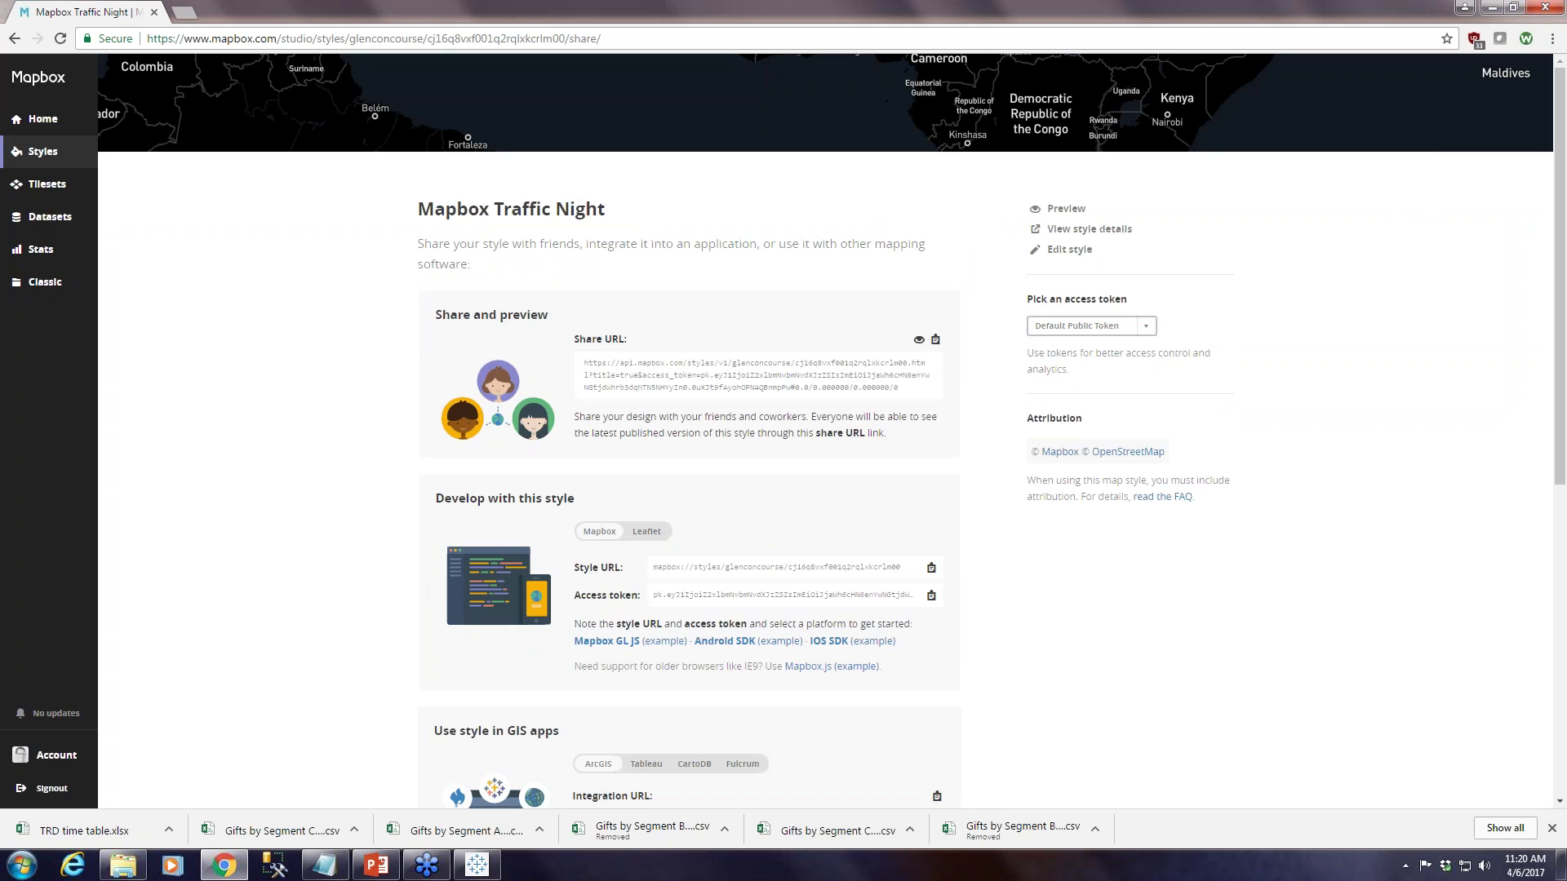
scroll(632, 630, down, 4)
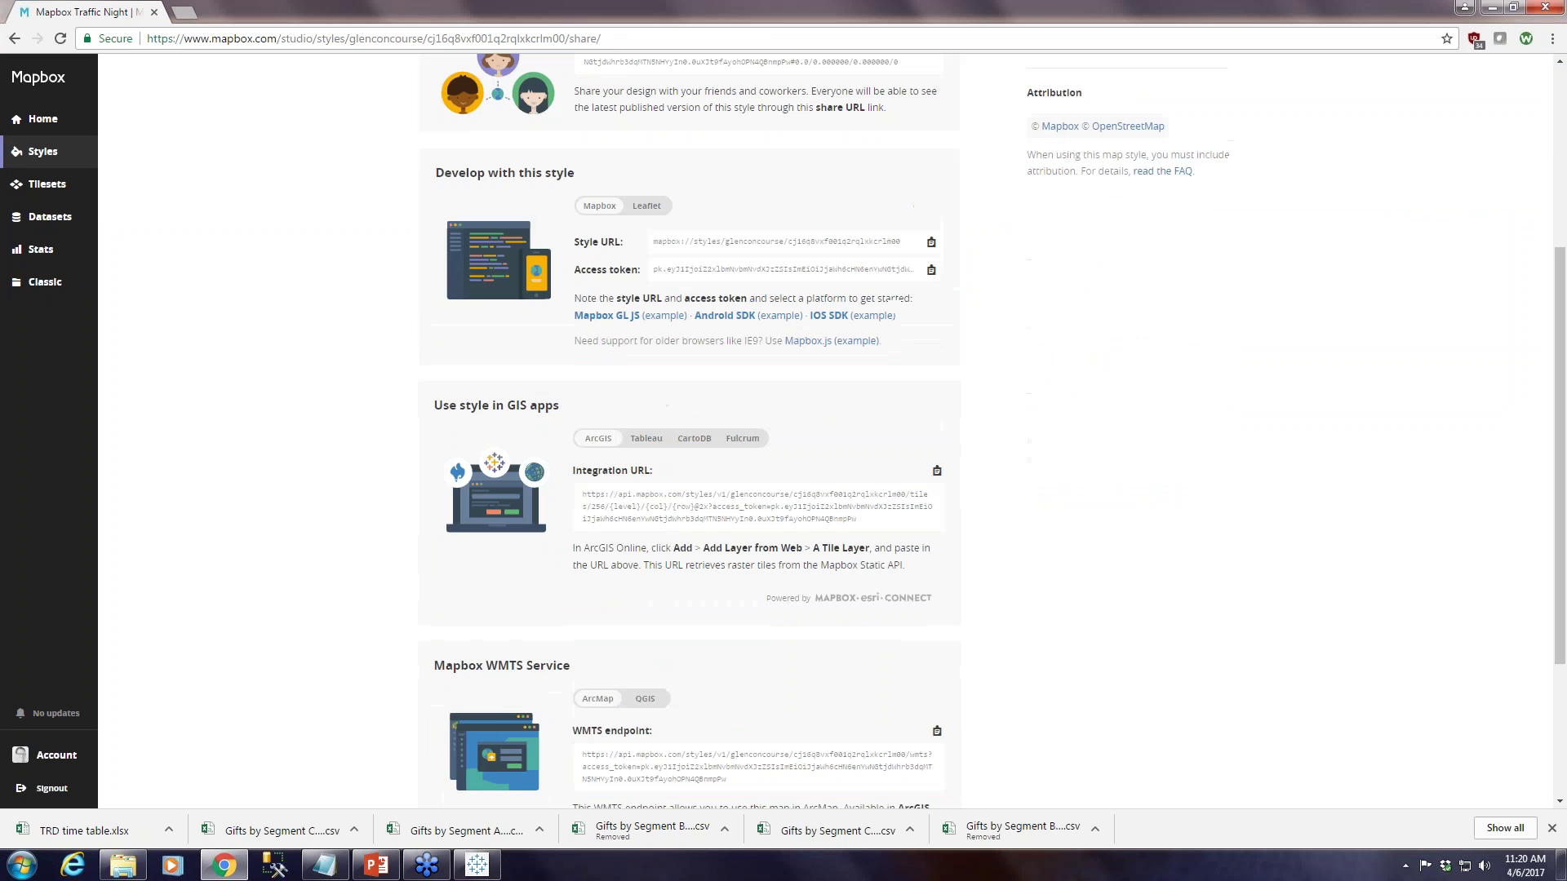
click(645, 442)
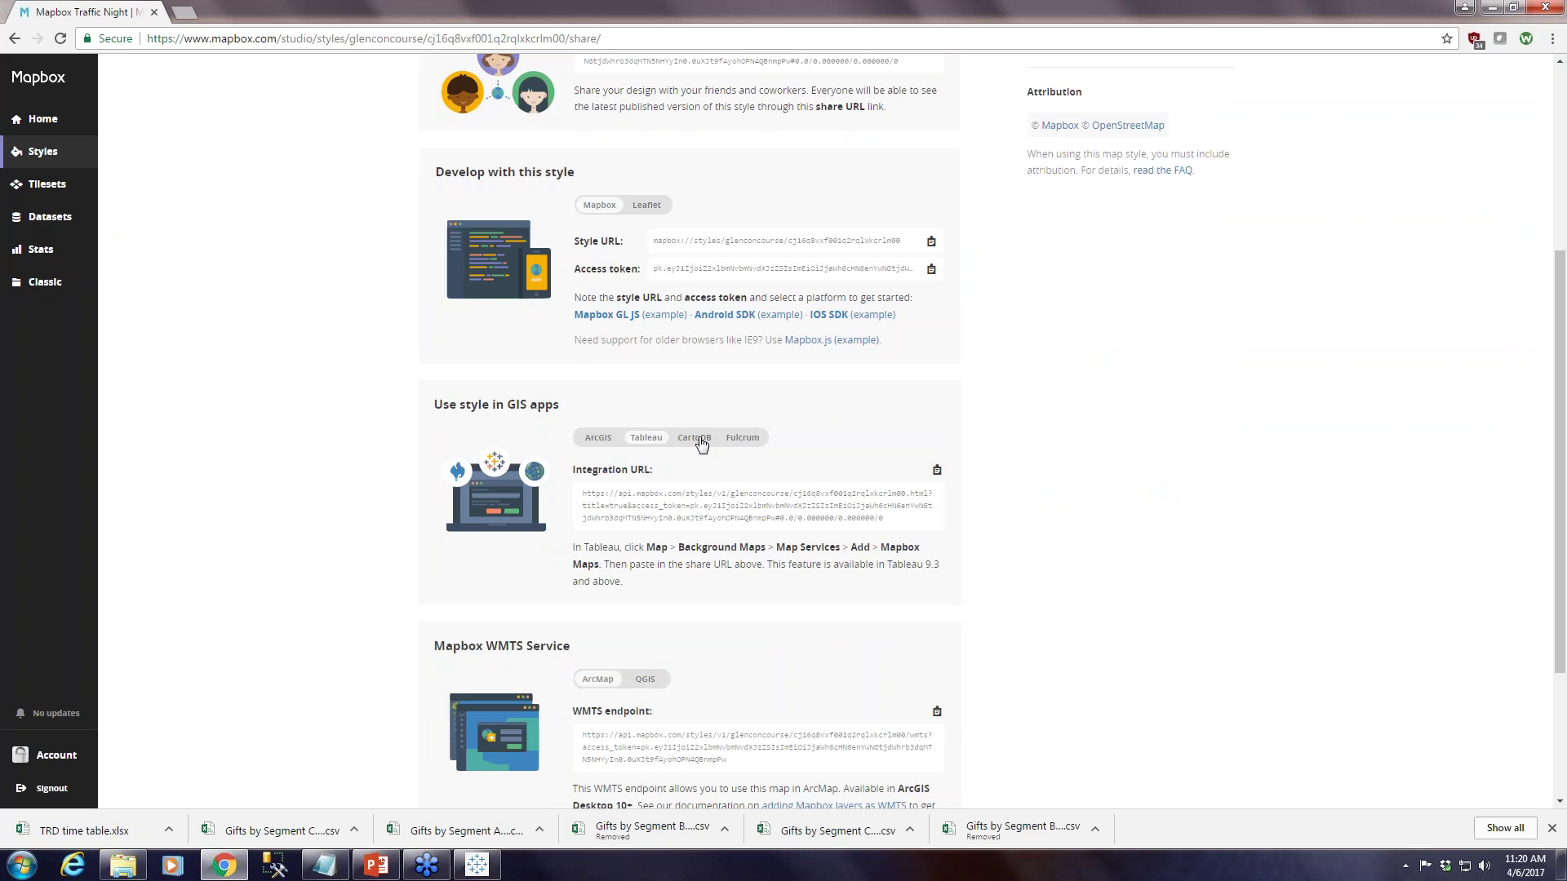
click(938, 473)
Switch to Tableau and start adding a Mapbox map service with the style name Mapbox Traffic Dark
click(477, 864)
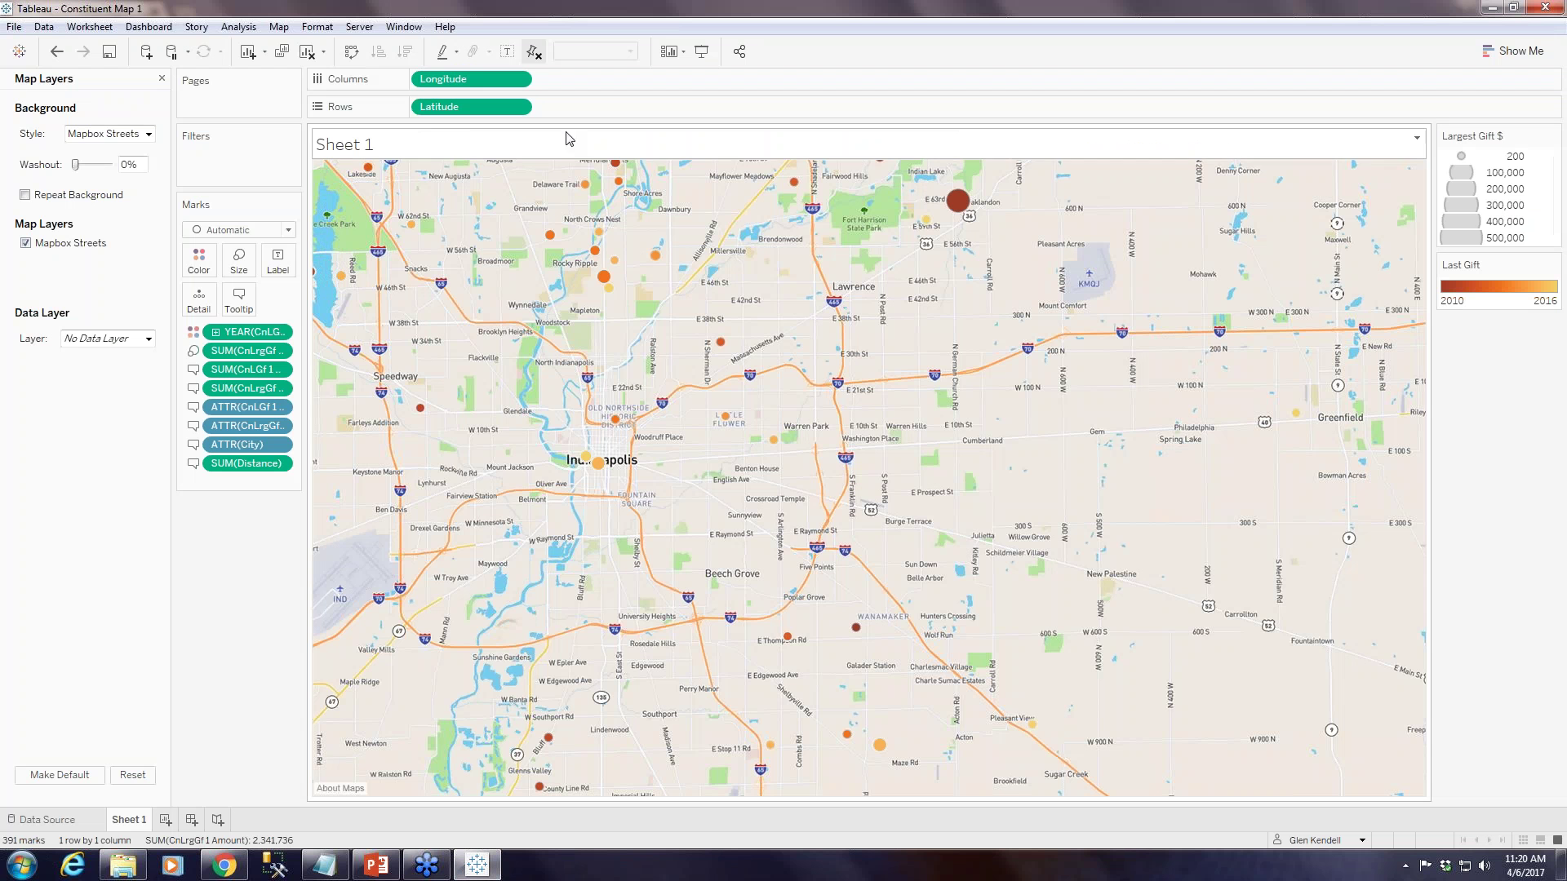
click(278, 27)
mouse_move(343, 47)
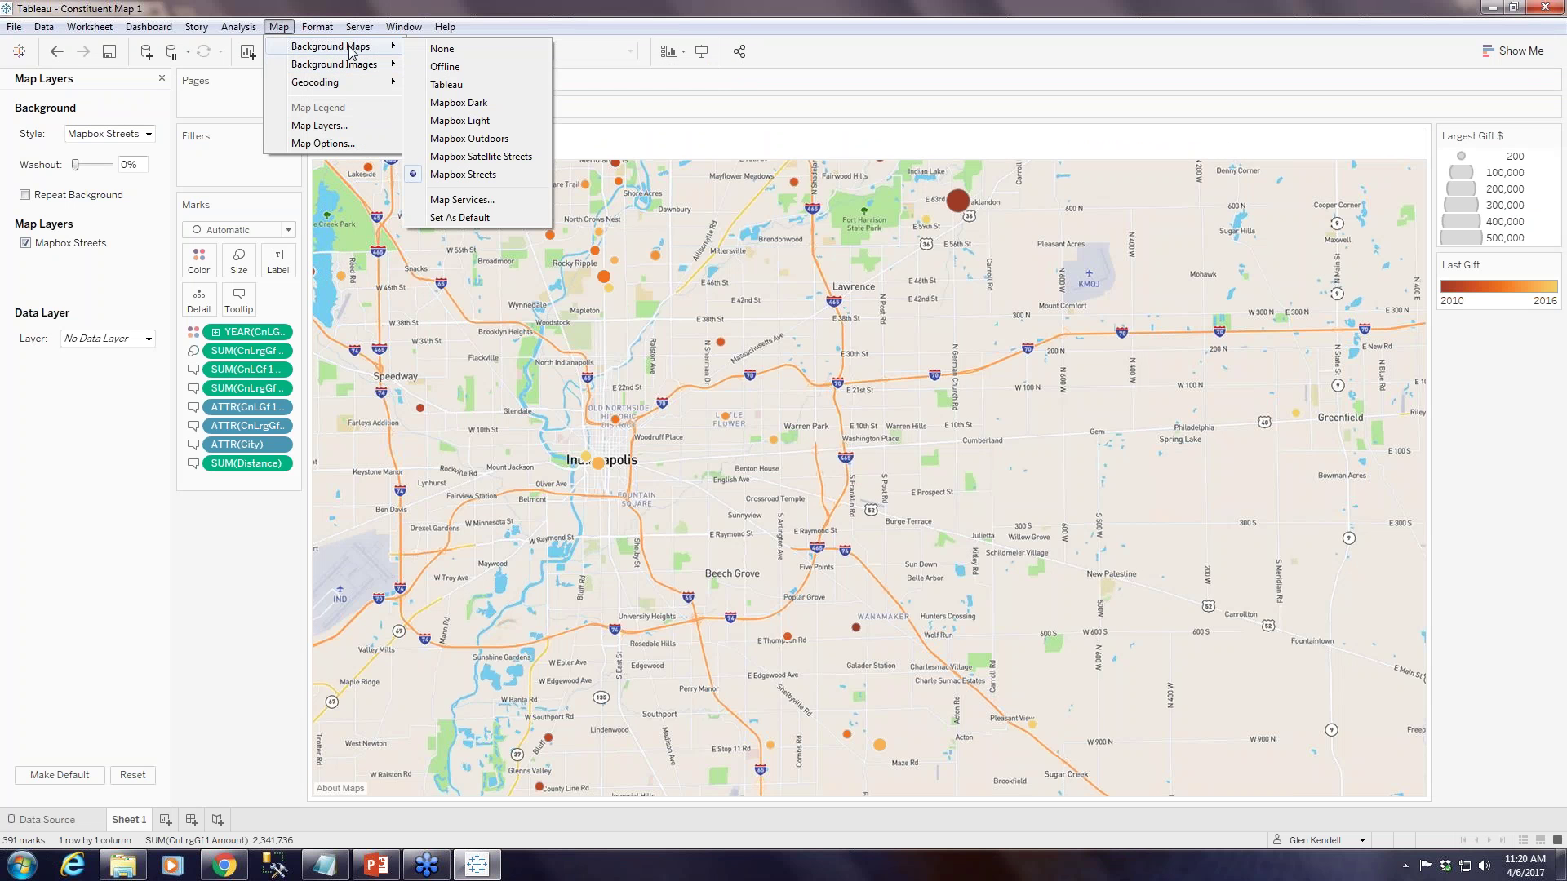
click(462, 201)
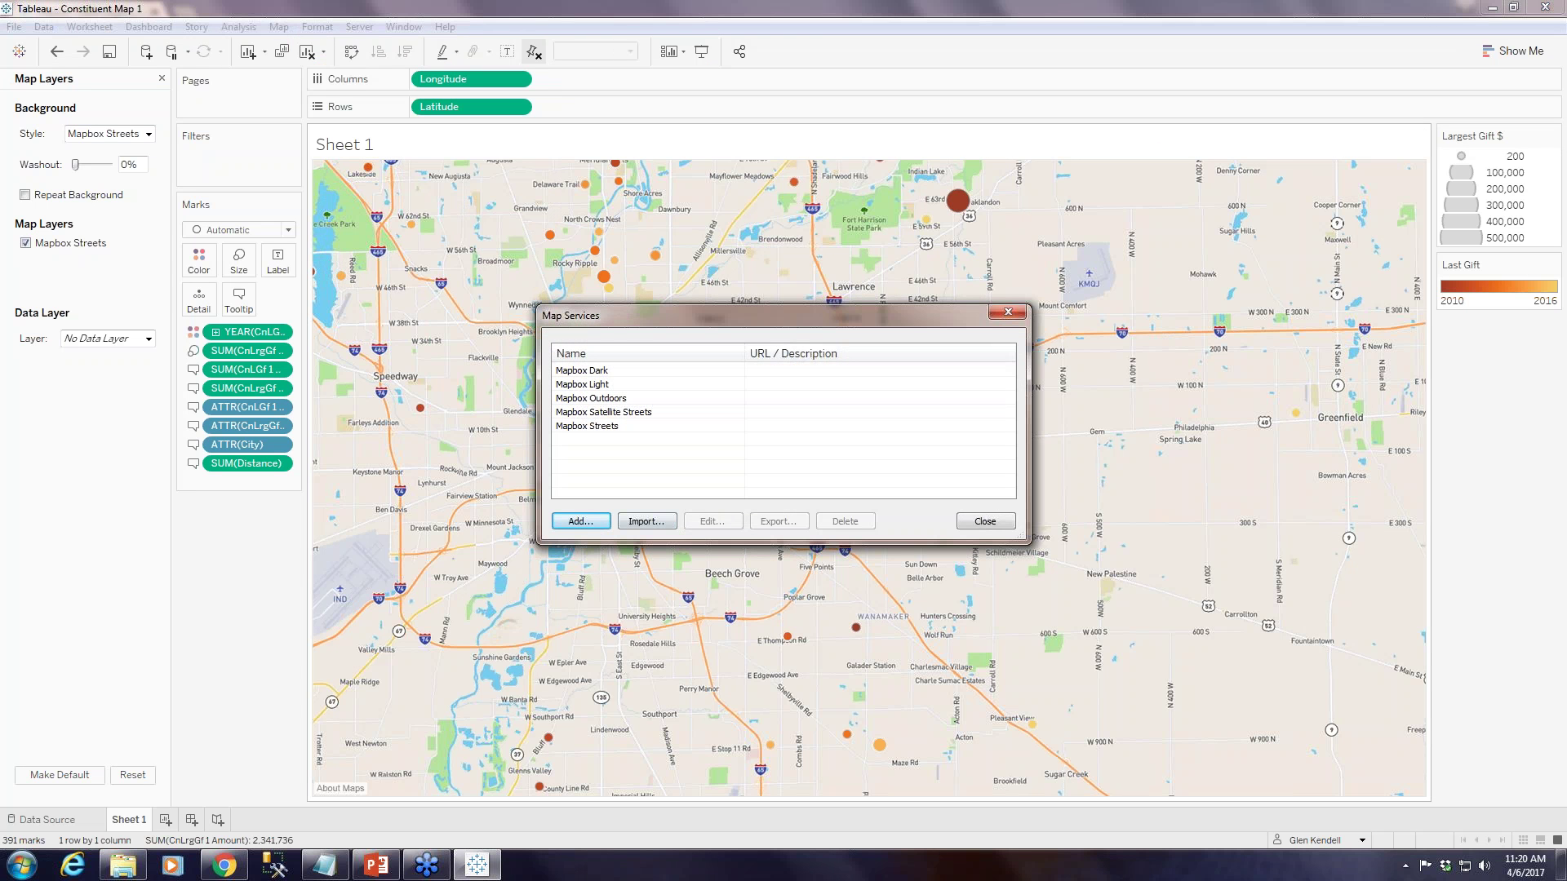
click(595, 524)
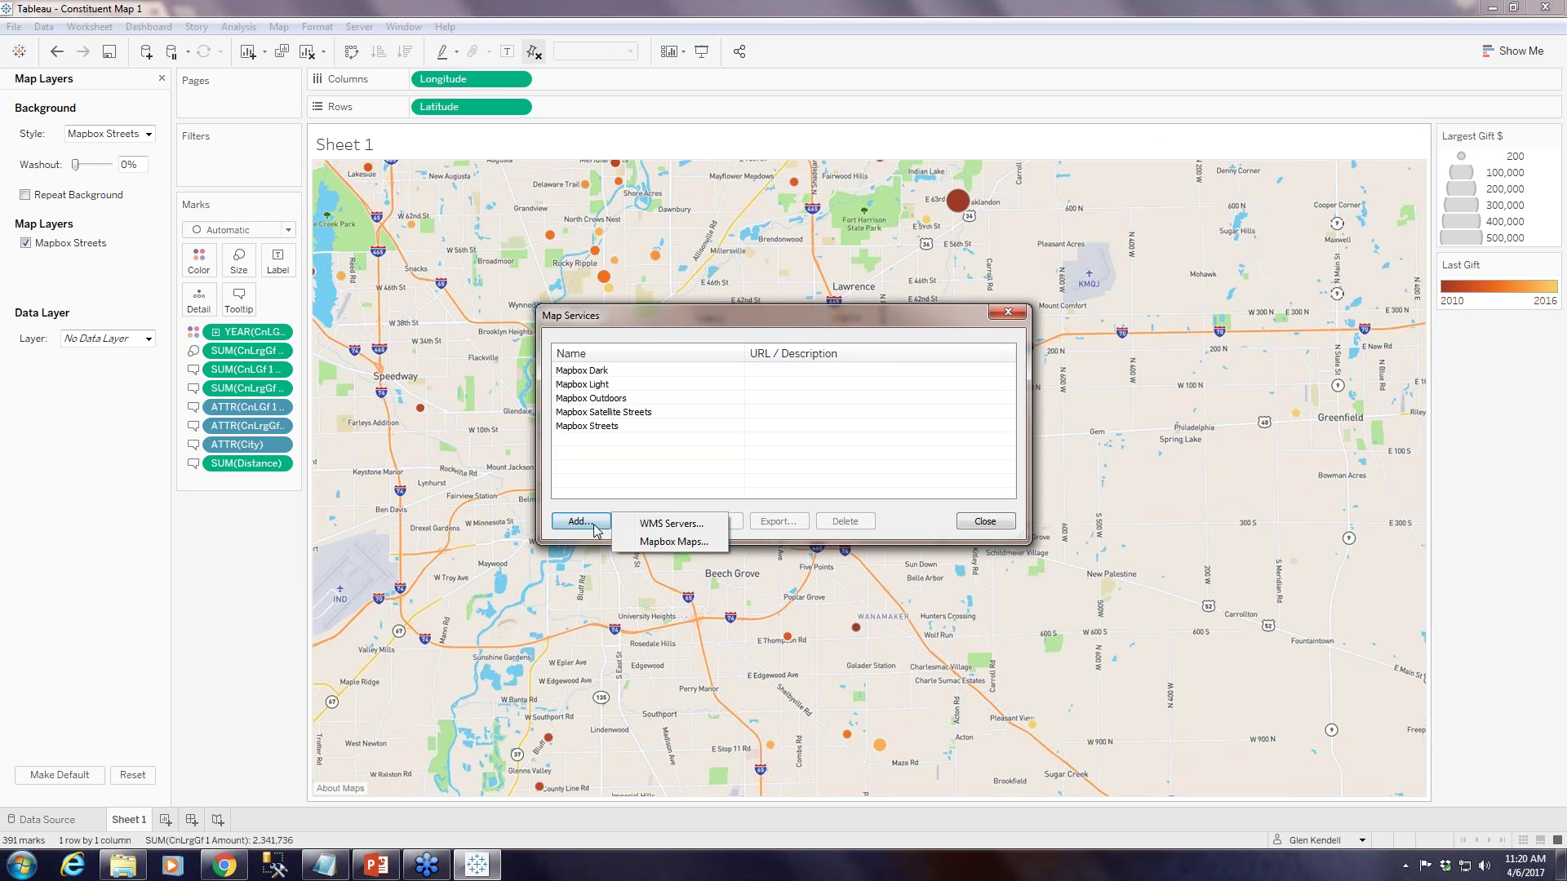
click(639, 544)
text(Mapbox Traffic Dark)
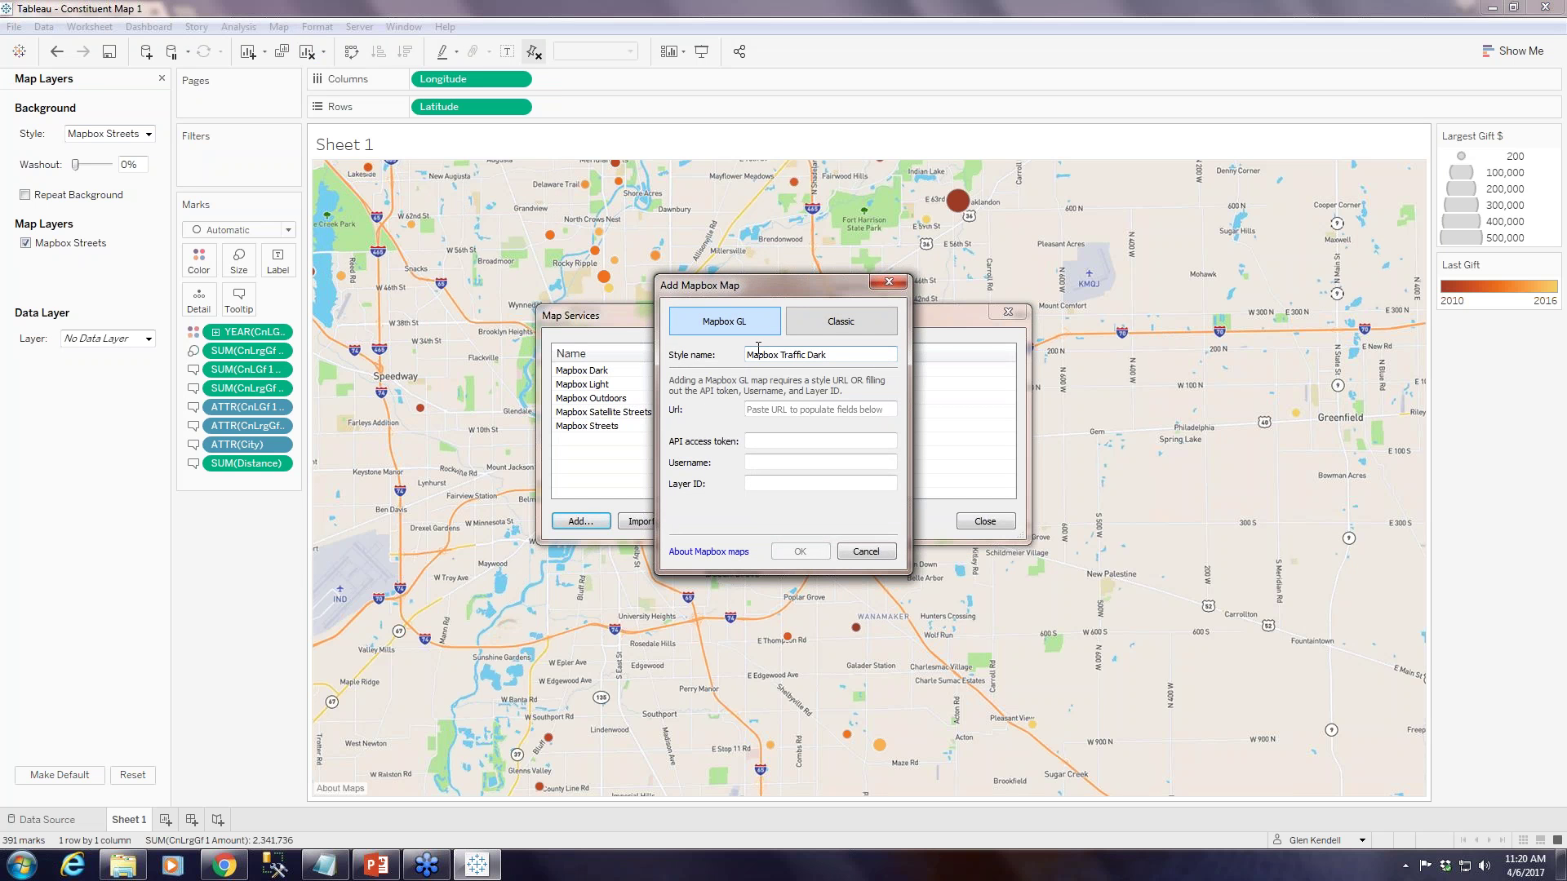
Paste the copied integration URL with its access token into the new Mapbox map, add it, and close the map services
click(820, 409)
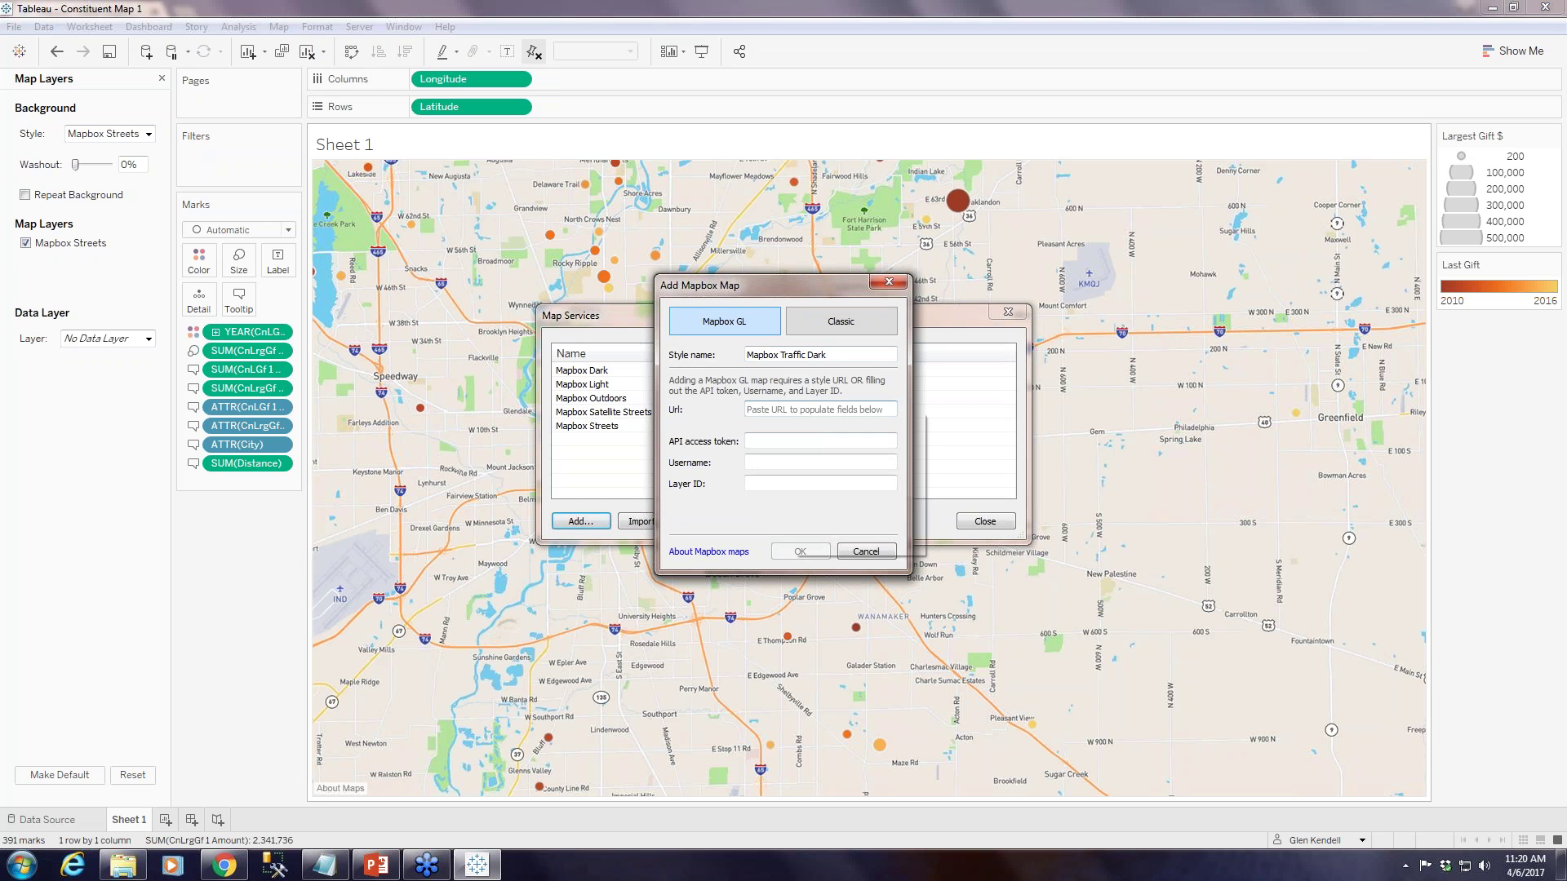
right_click(791, 408)
click(816, 482)
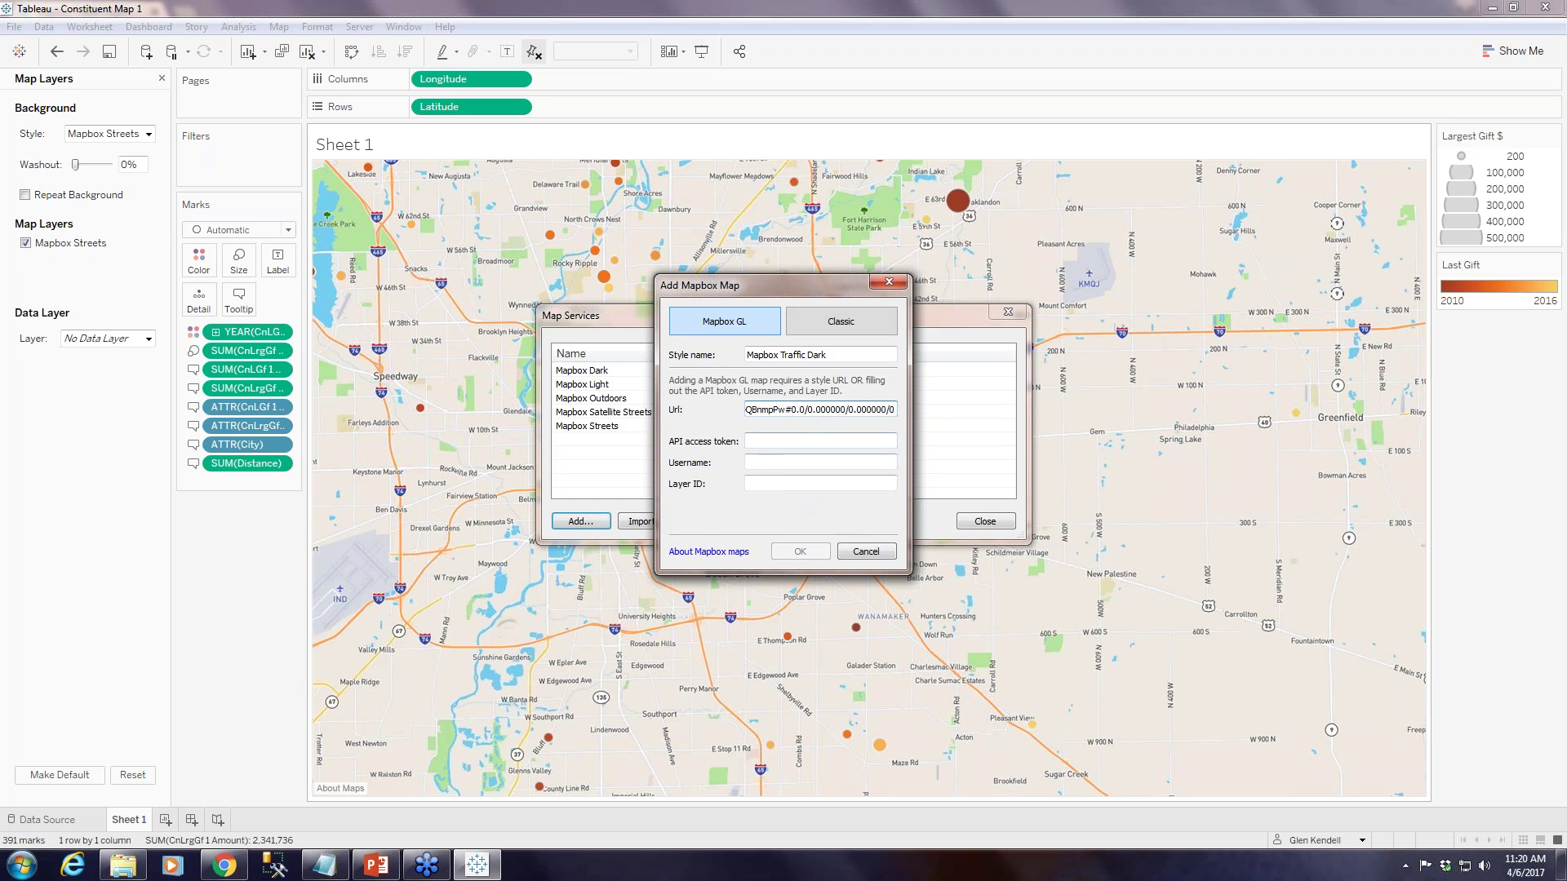
click(800, 551)
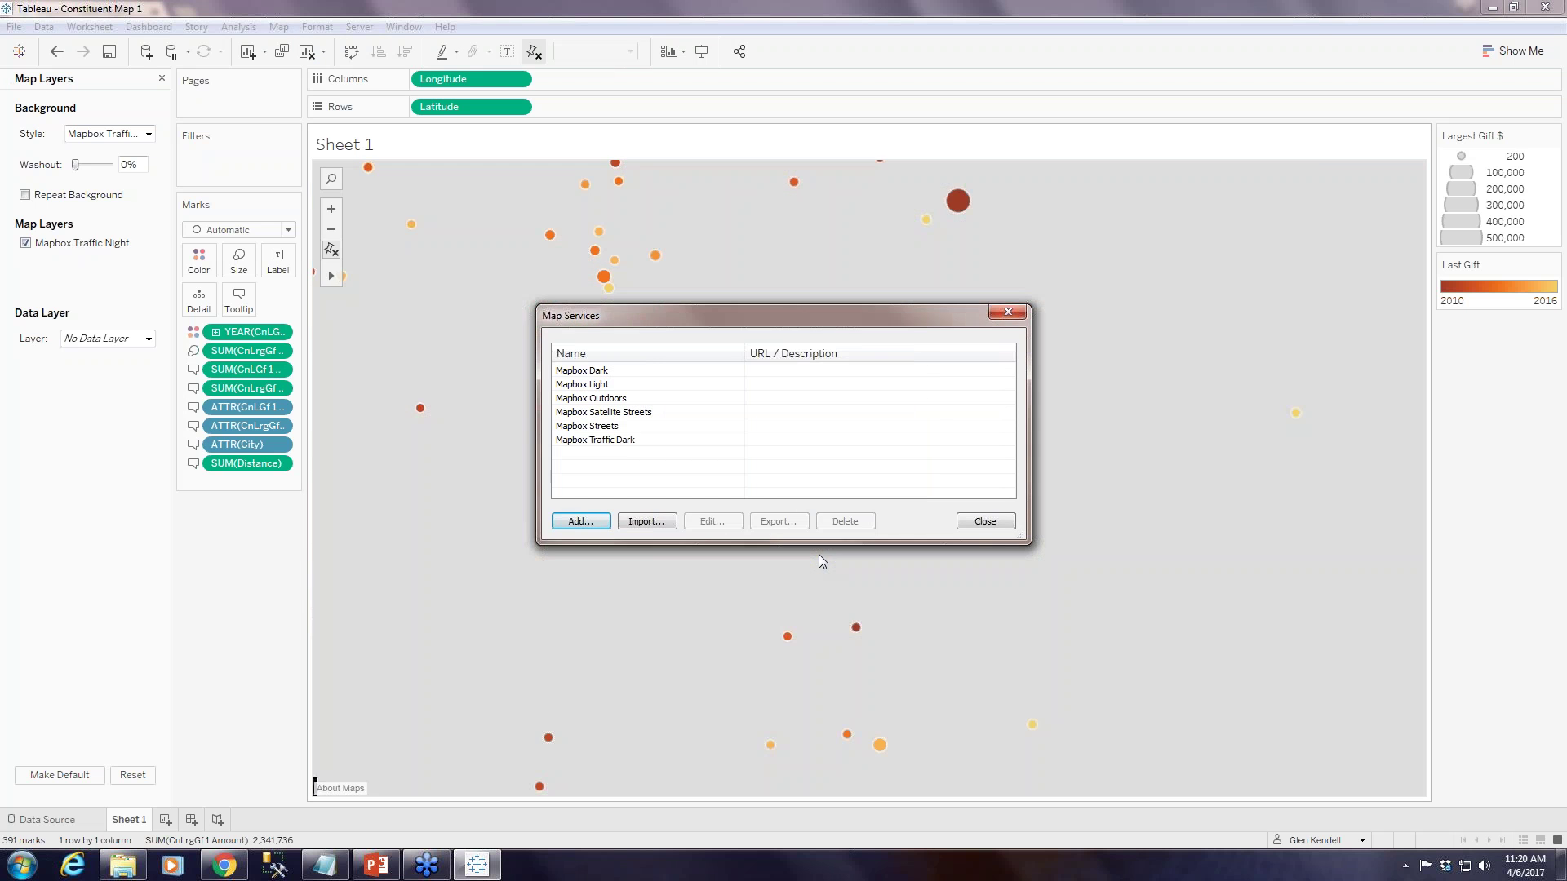
click(986, 523)
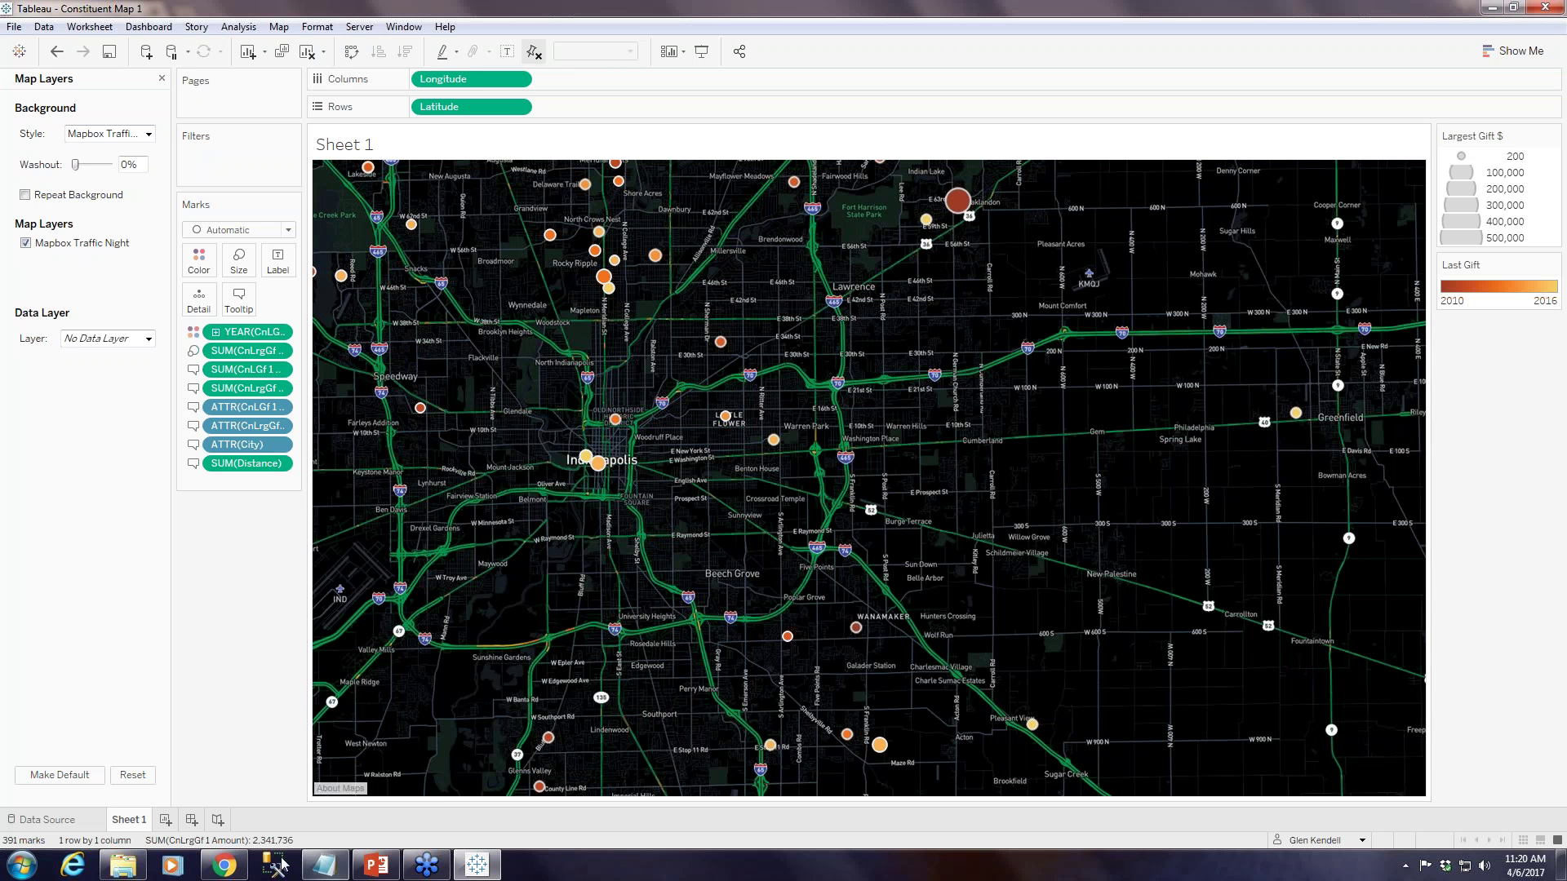
Switch to Mapbox Studio in the browser, open the sharing options of Mapbox Traffic Day, and copy its Tableau integration URL
click(225, 865)
click(42, 153)
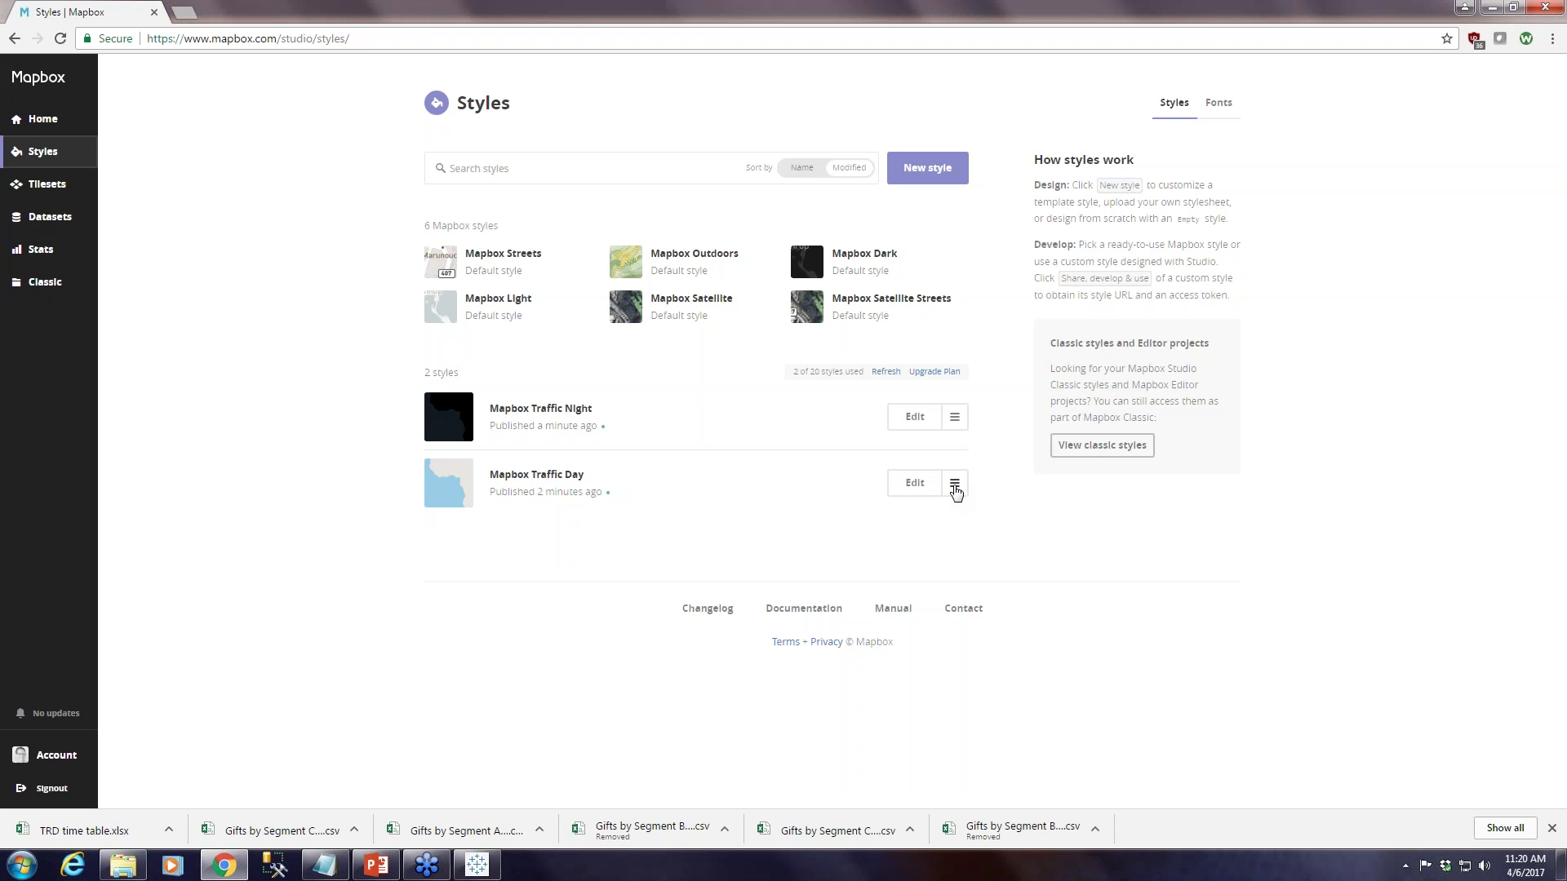
click(954, 486)
click(1030, 579)
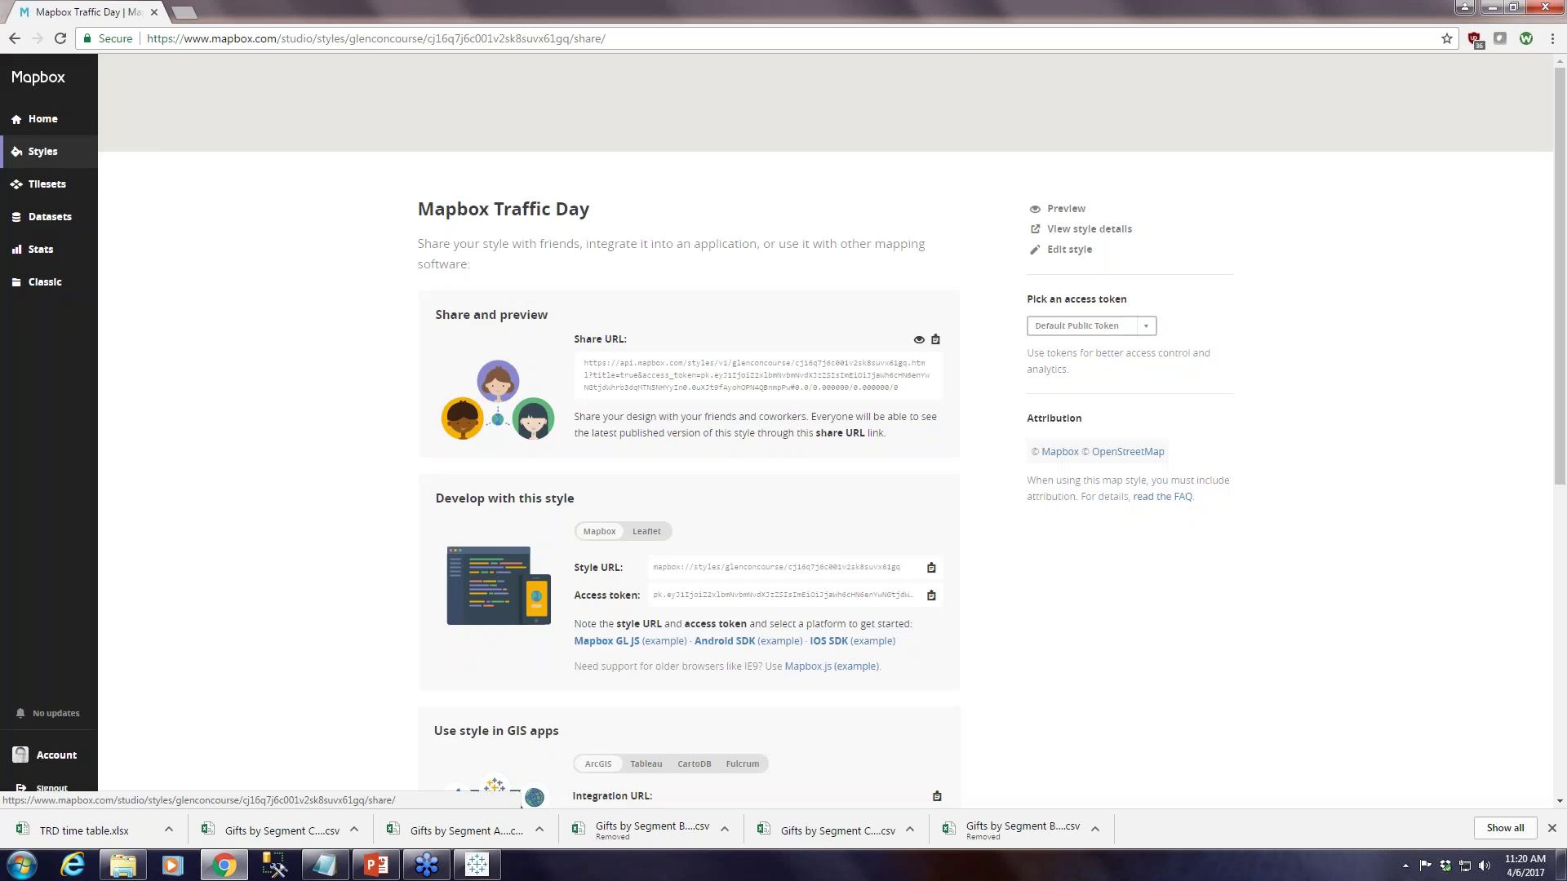
scroll(653, 523, down, 3)
click(644, 519)
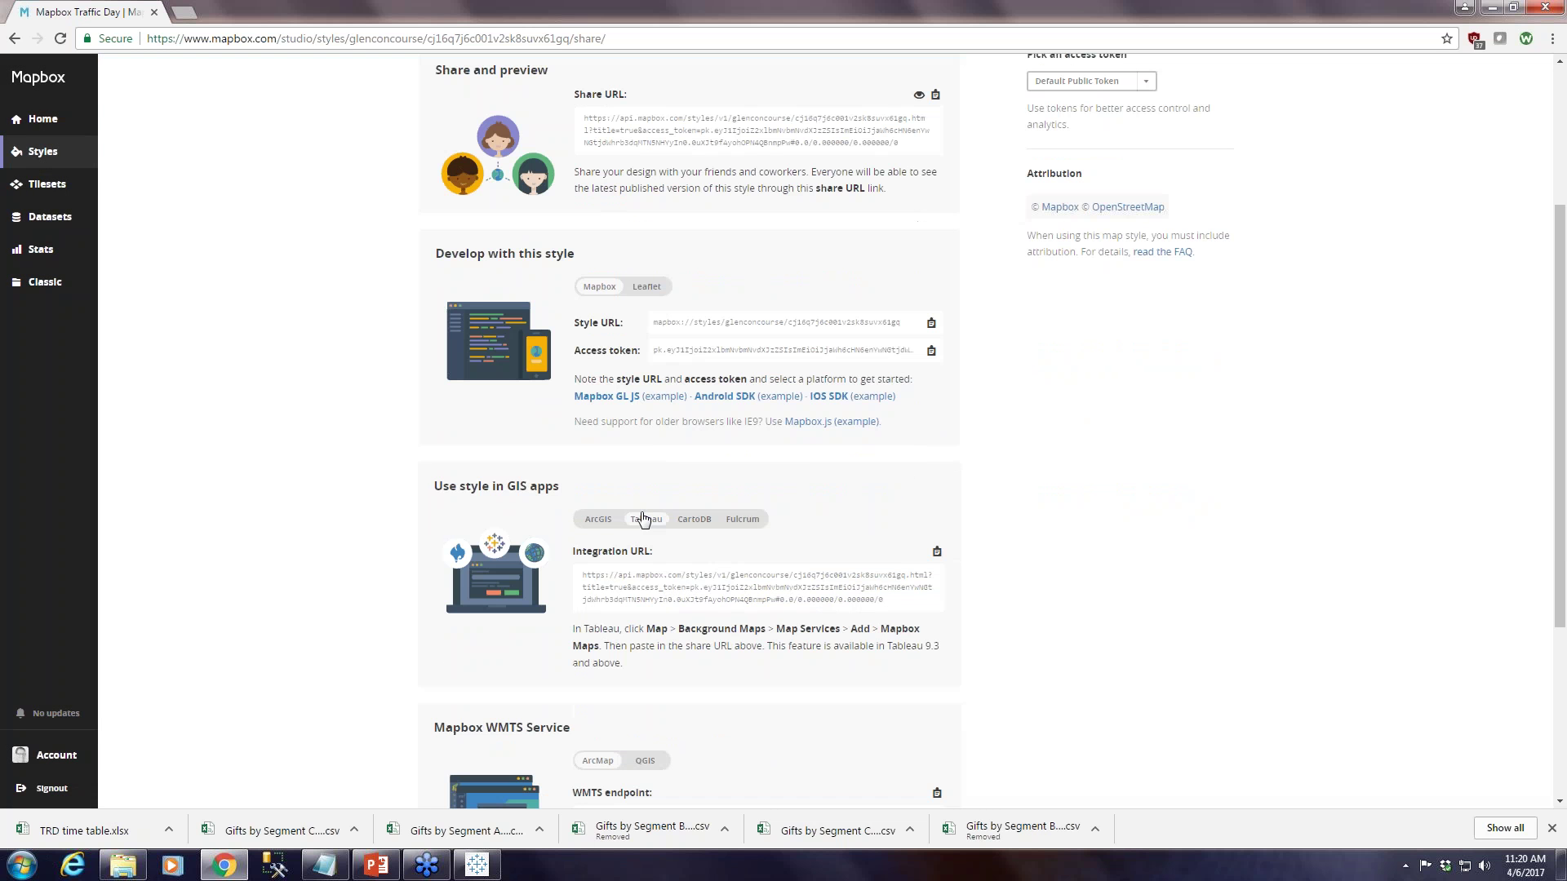
click(938, 555)
Switch back to Tableau and start adding another Mapbox map service with the style name Mapbox Traffic Day
click(477, 865)
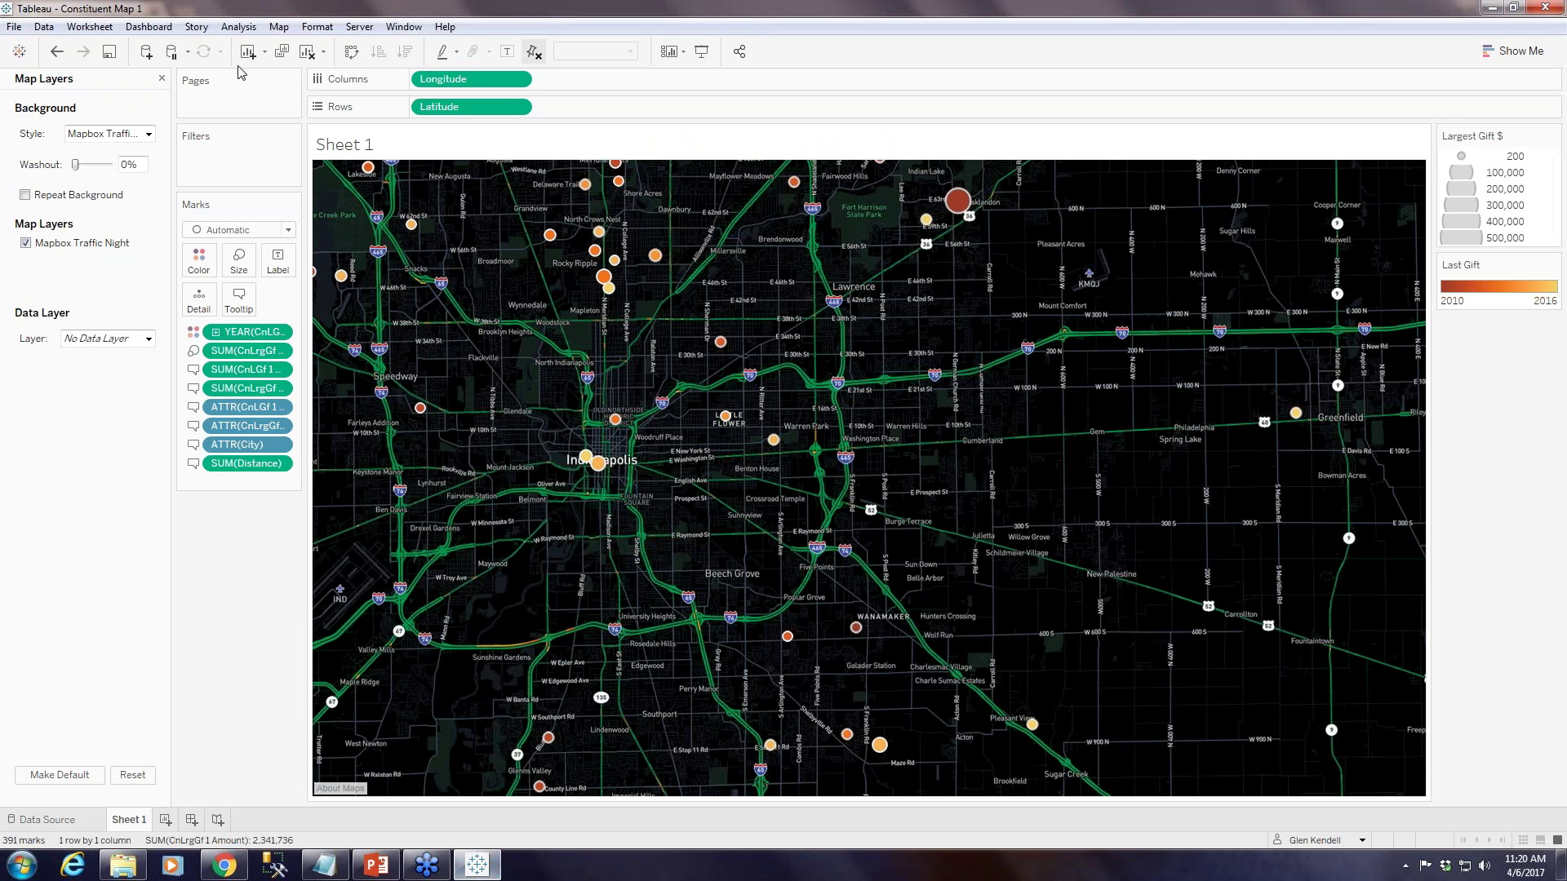
click(278, 27)
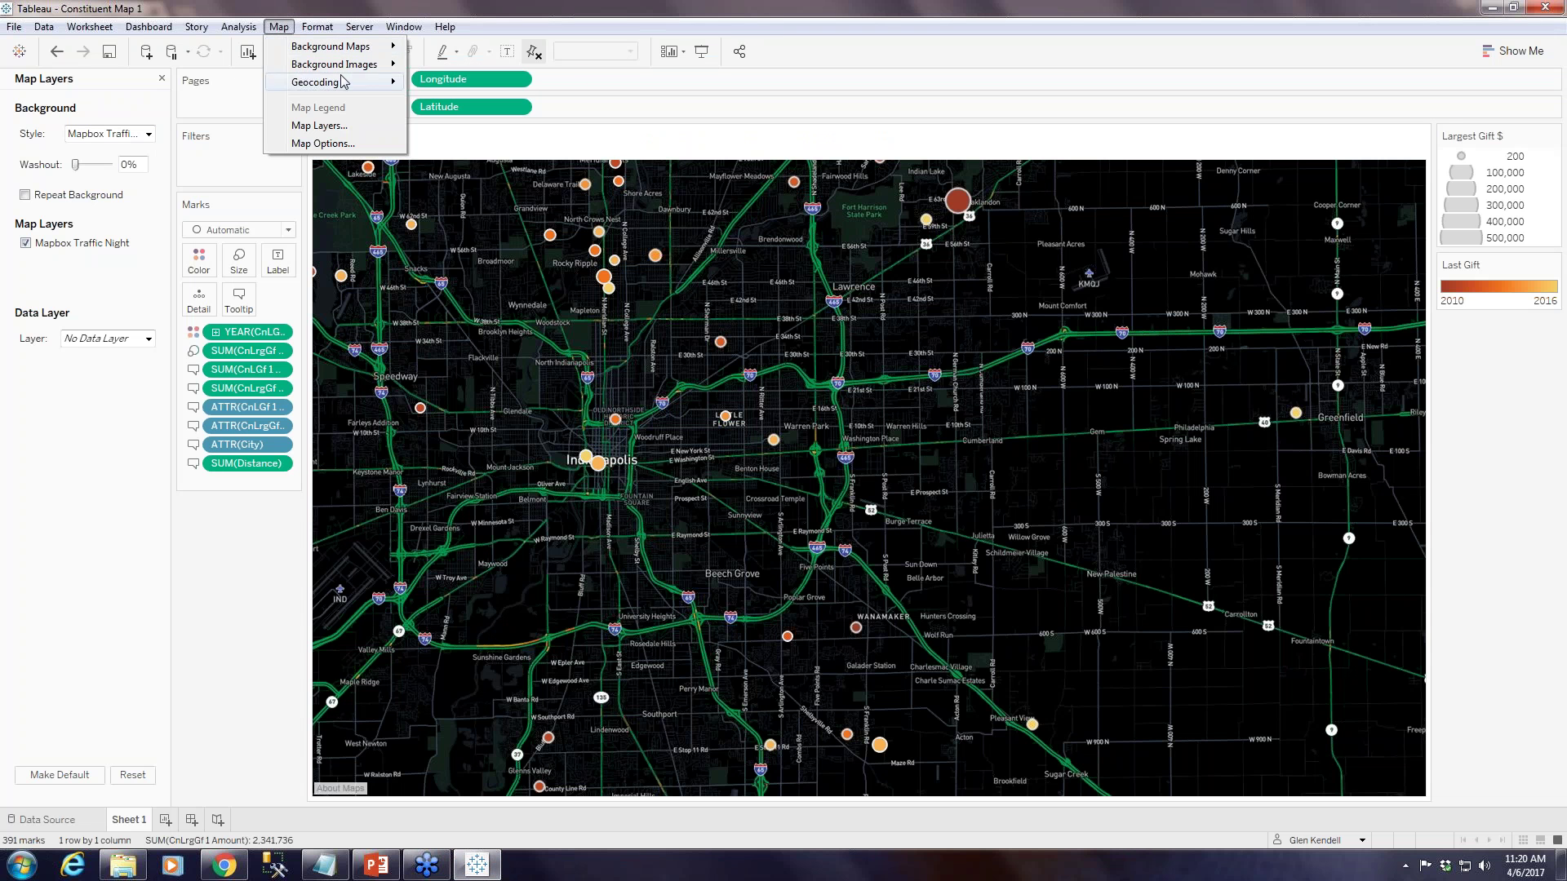
mouse_move(351, 46)
click(466, 227)
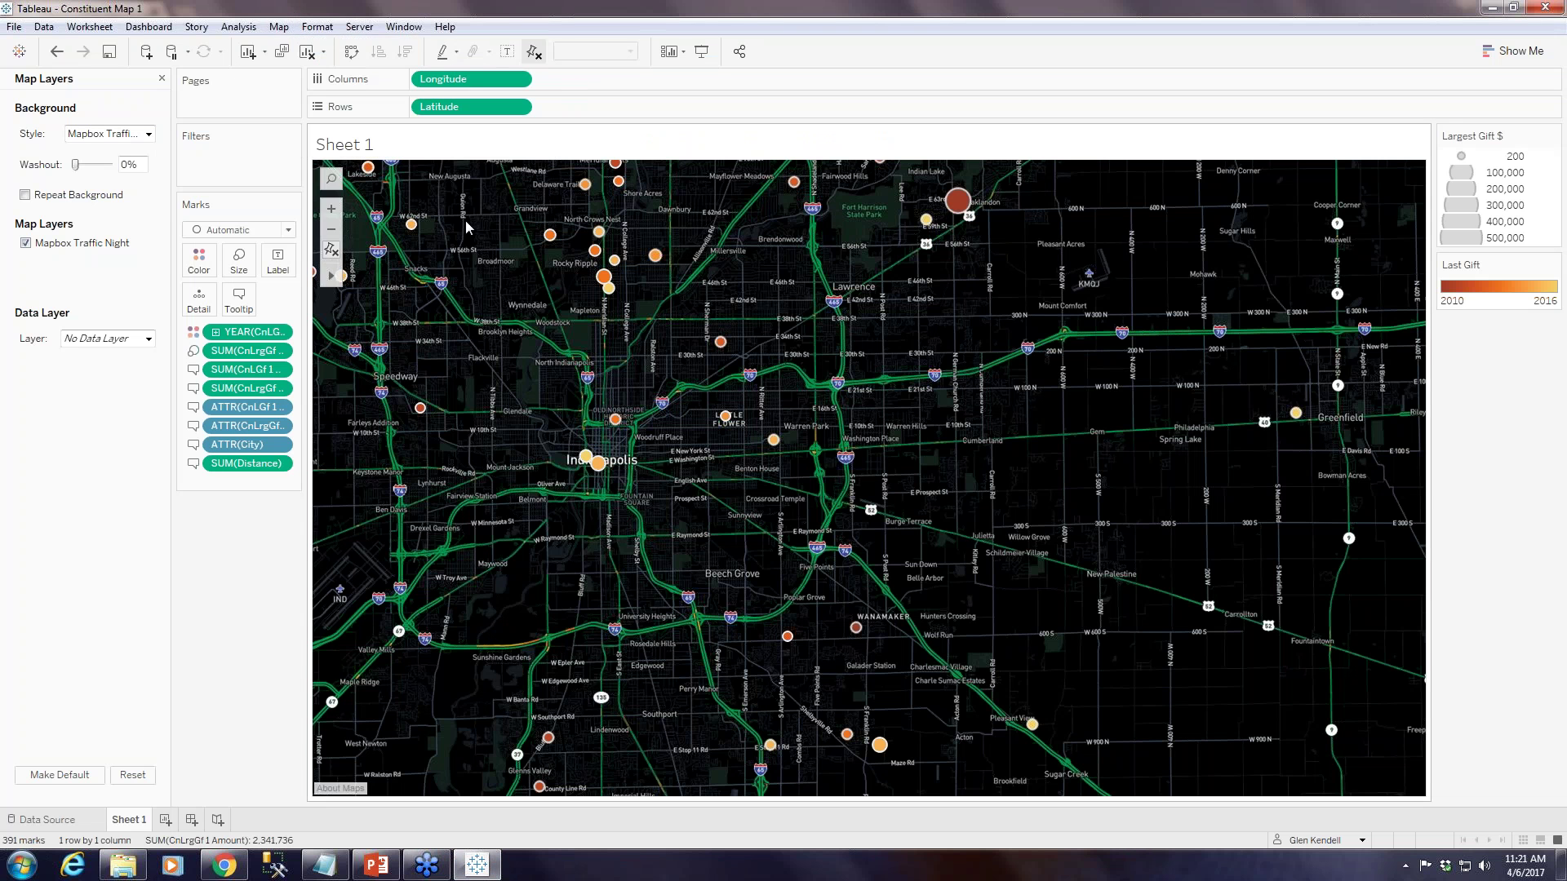
click(595, 521)
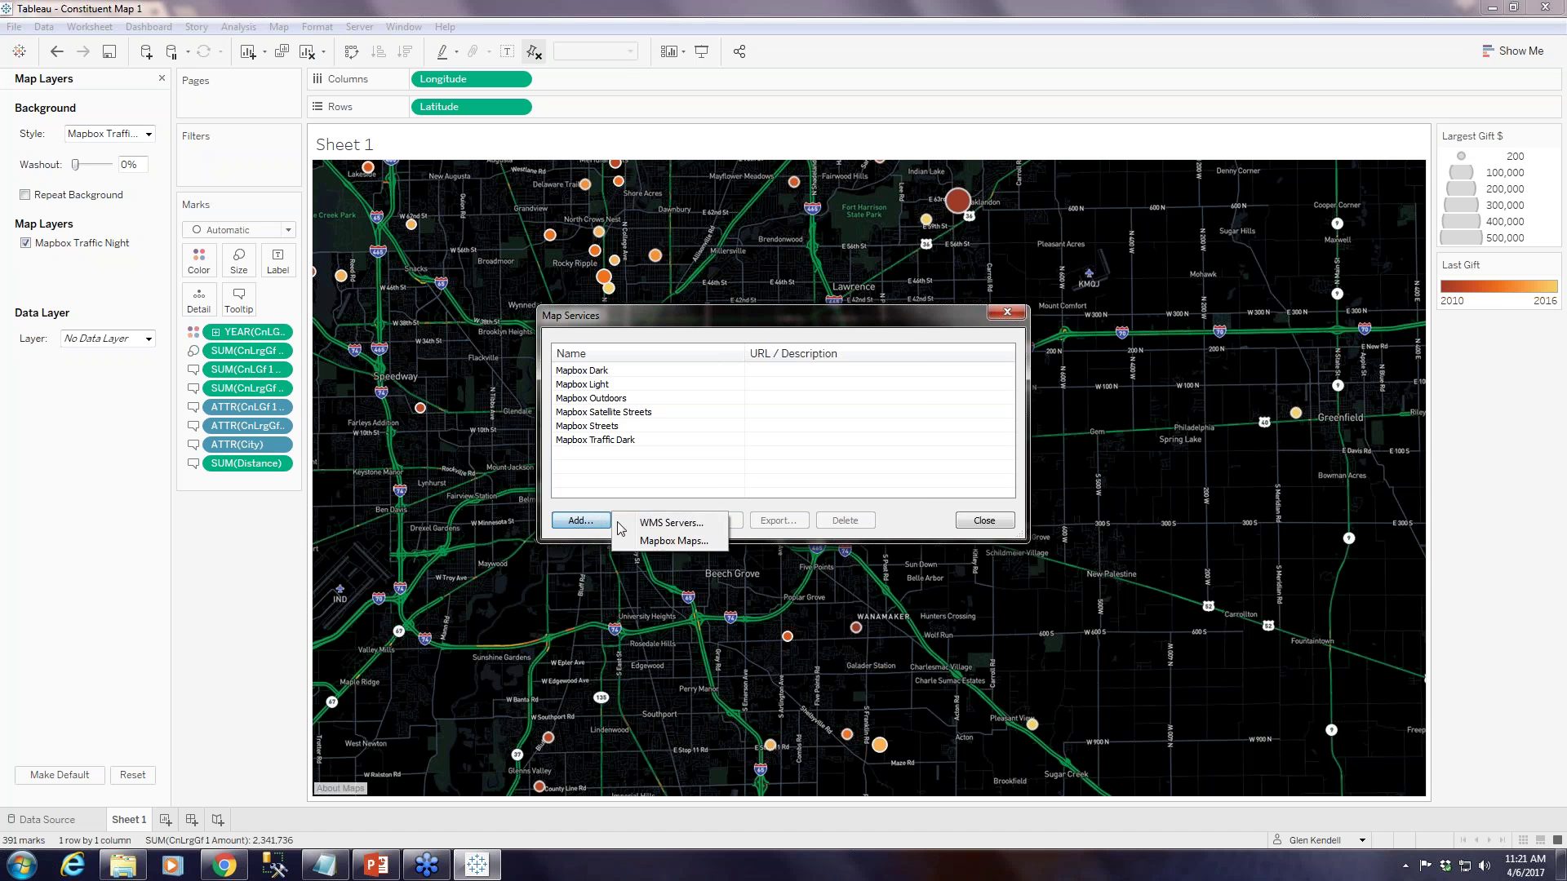
click(673, 541)
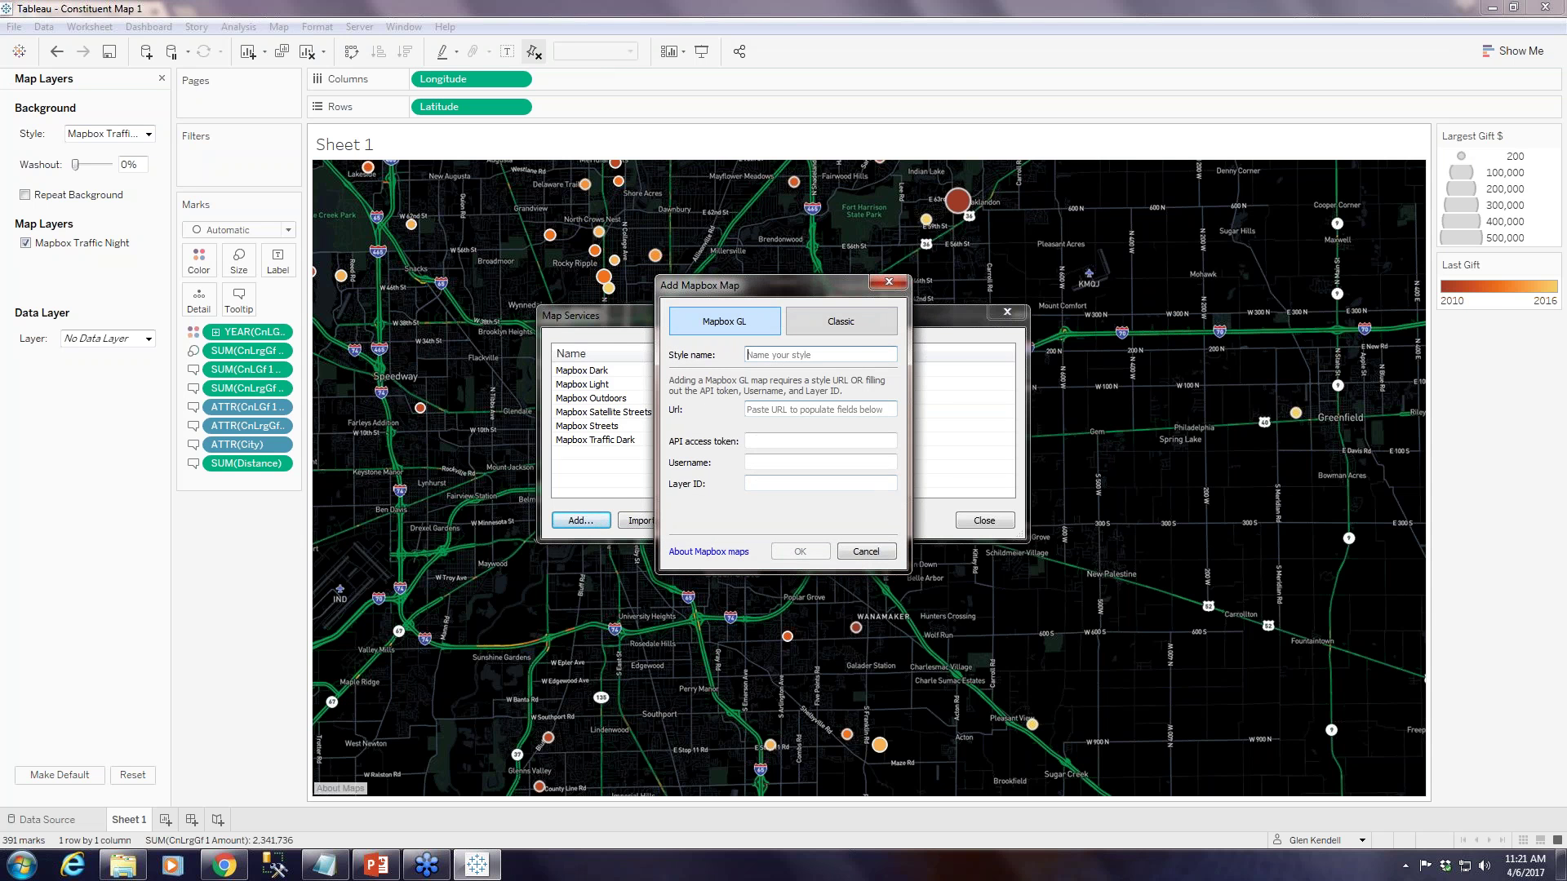
text(Mapbox Traffic Day)
key(Tab)
Paste the Mapbox Traffic Day integration URL with its access token, add the map, and close the map services
right_click(792, 410)
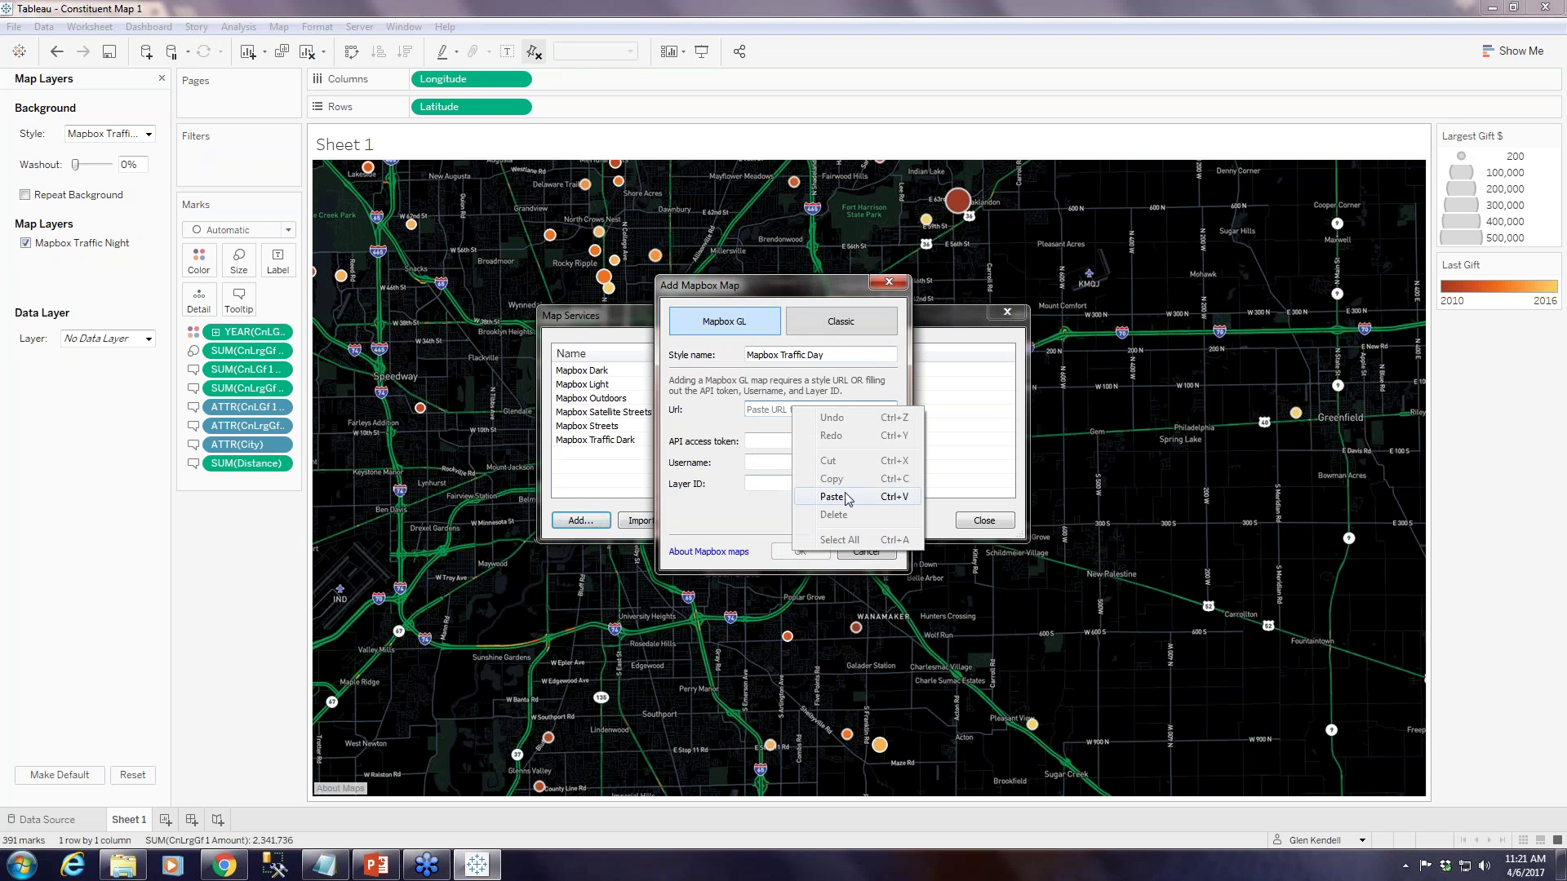
click(840, 490)
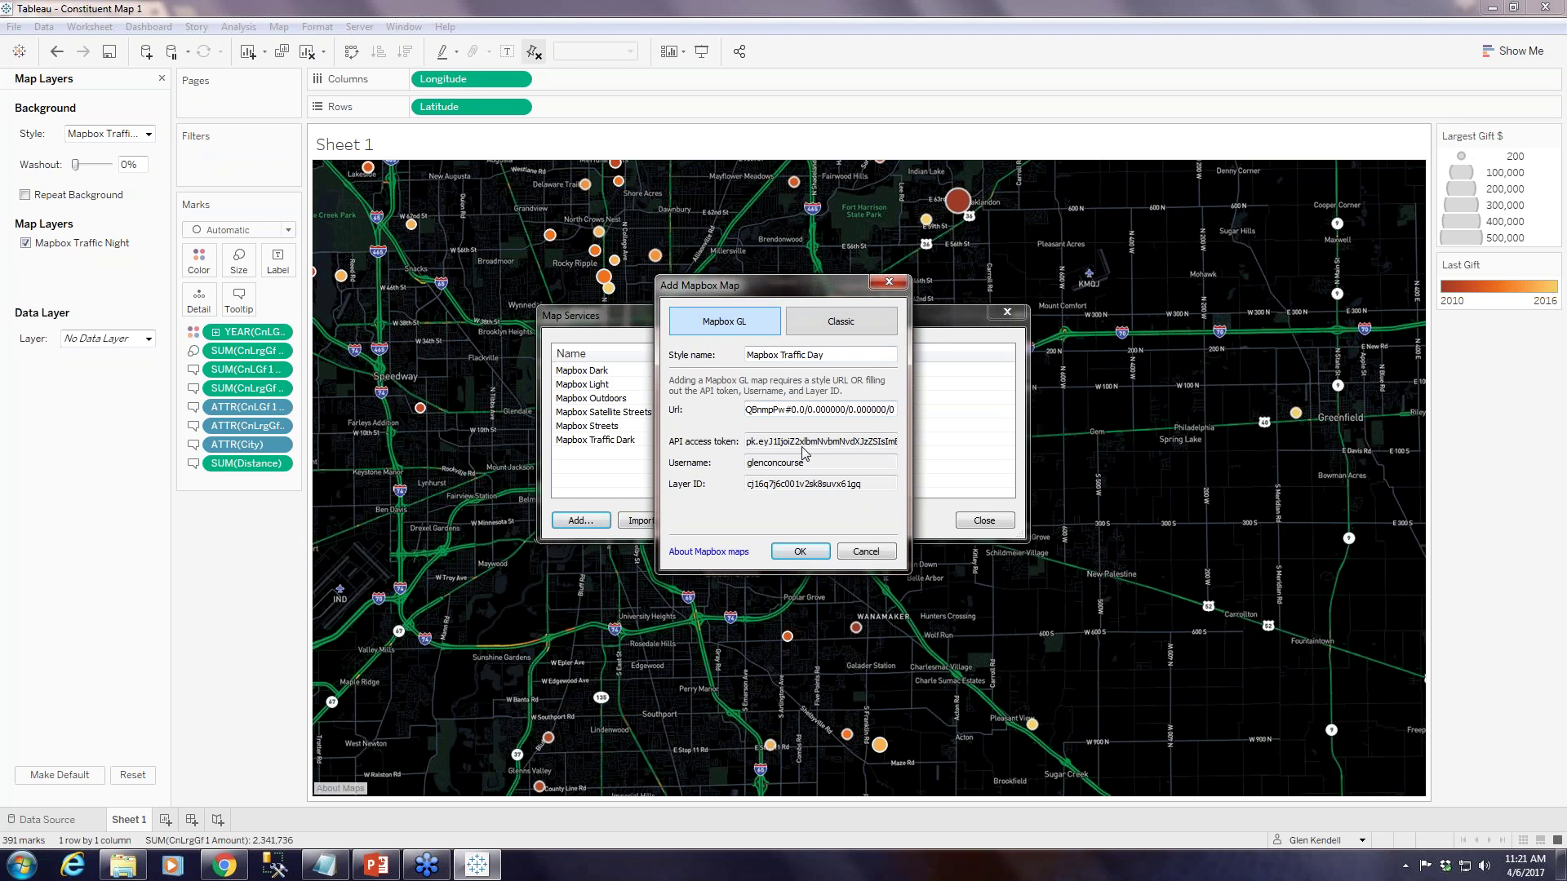
click(801, 552)
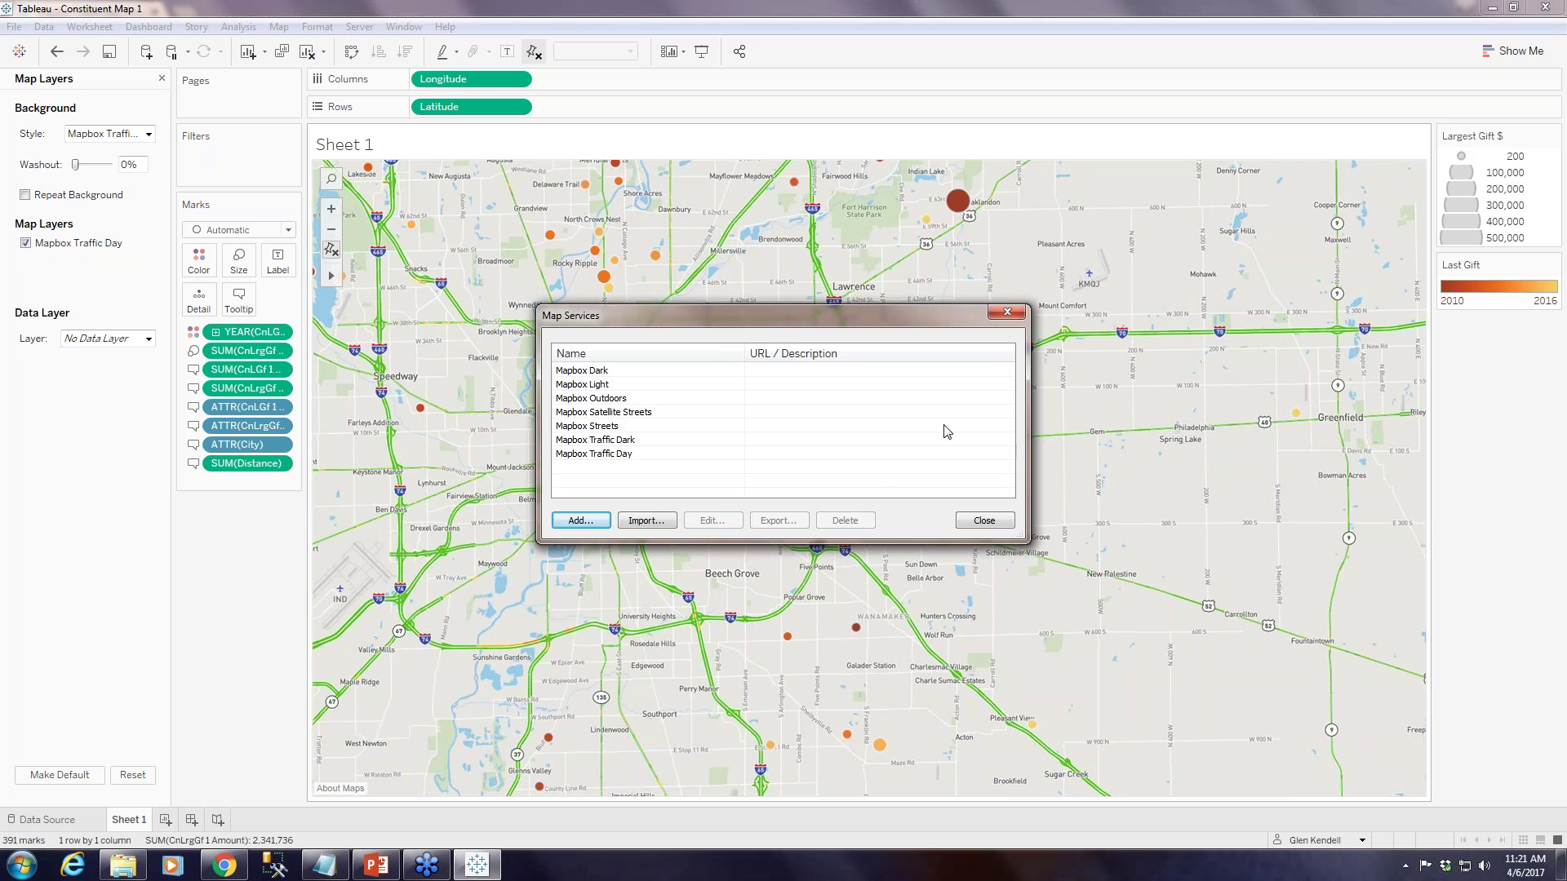
click(990, 526)
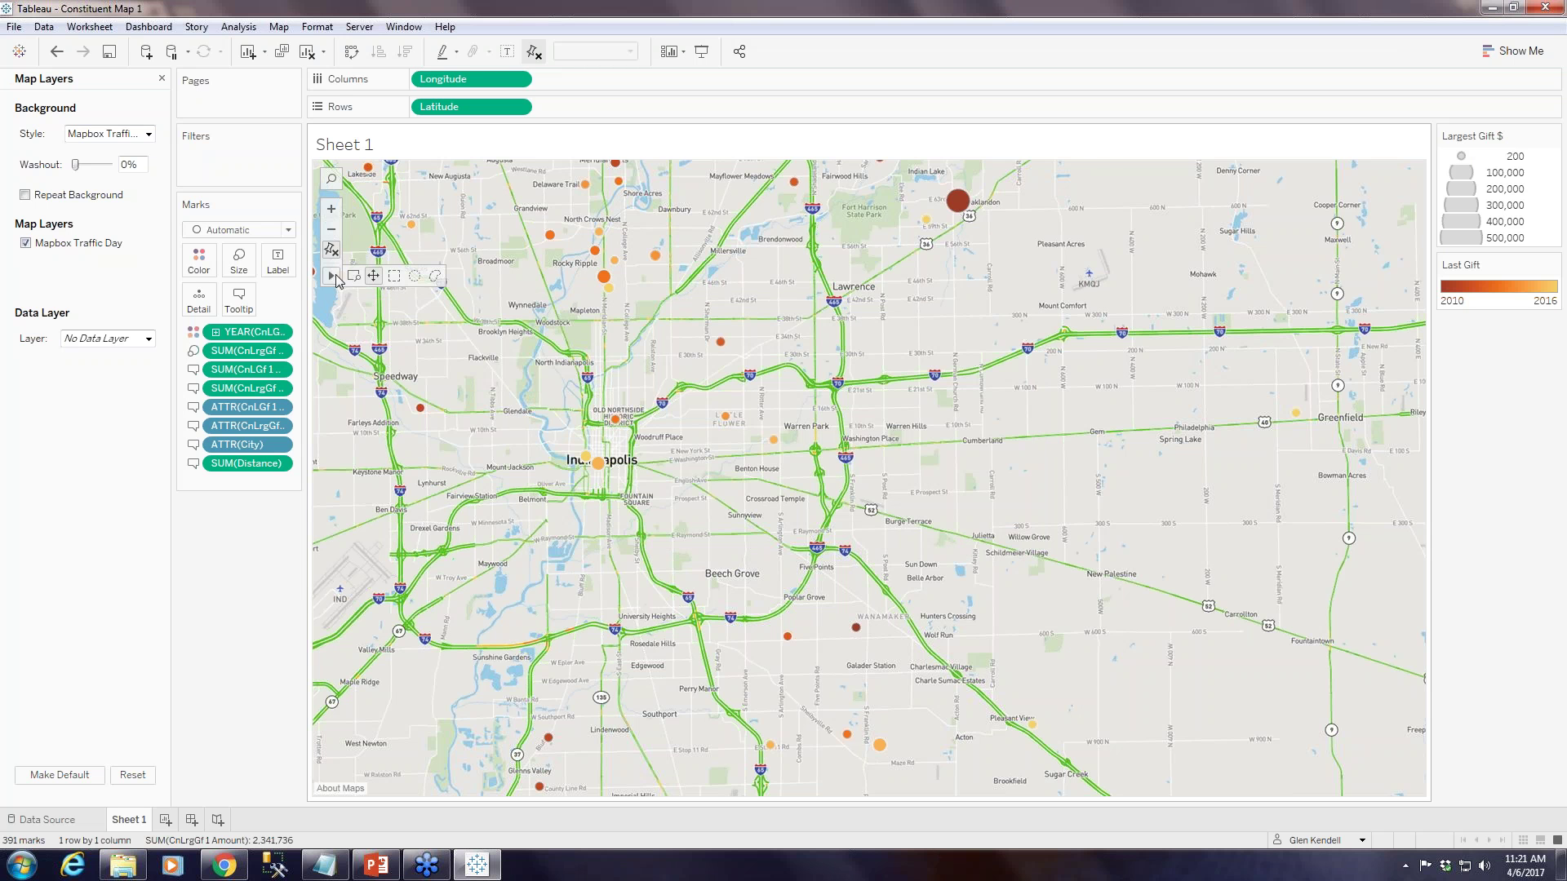
Create a new dashboard and place Sheet 1 on it
drag(433, 359, 556, 382)
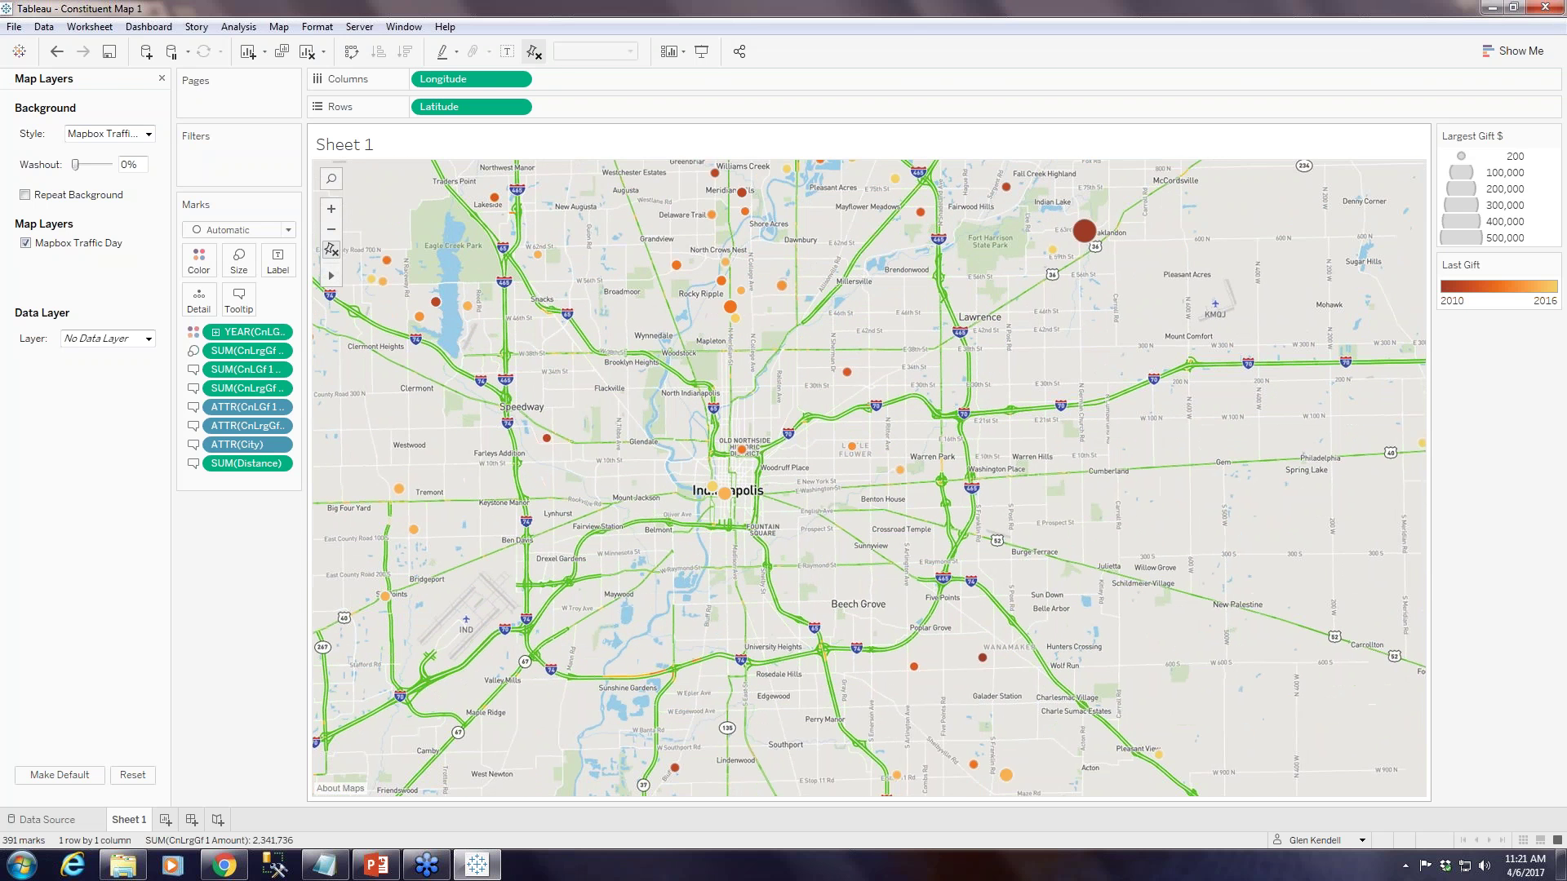
click(192, 820)
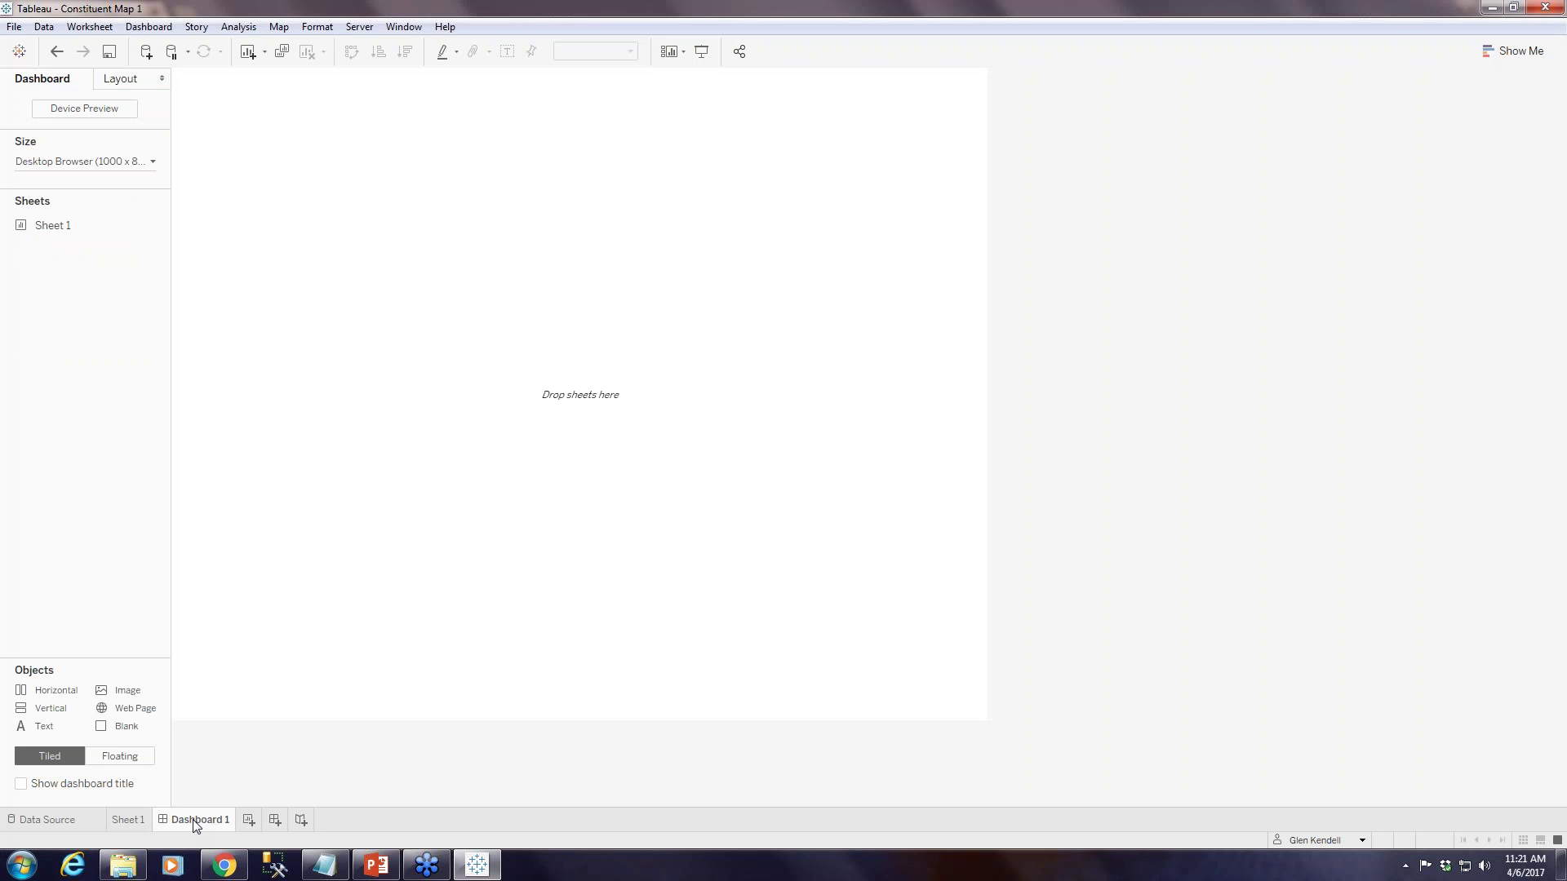
drag(44, 229, 407, 362)
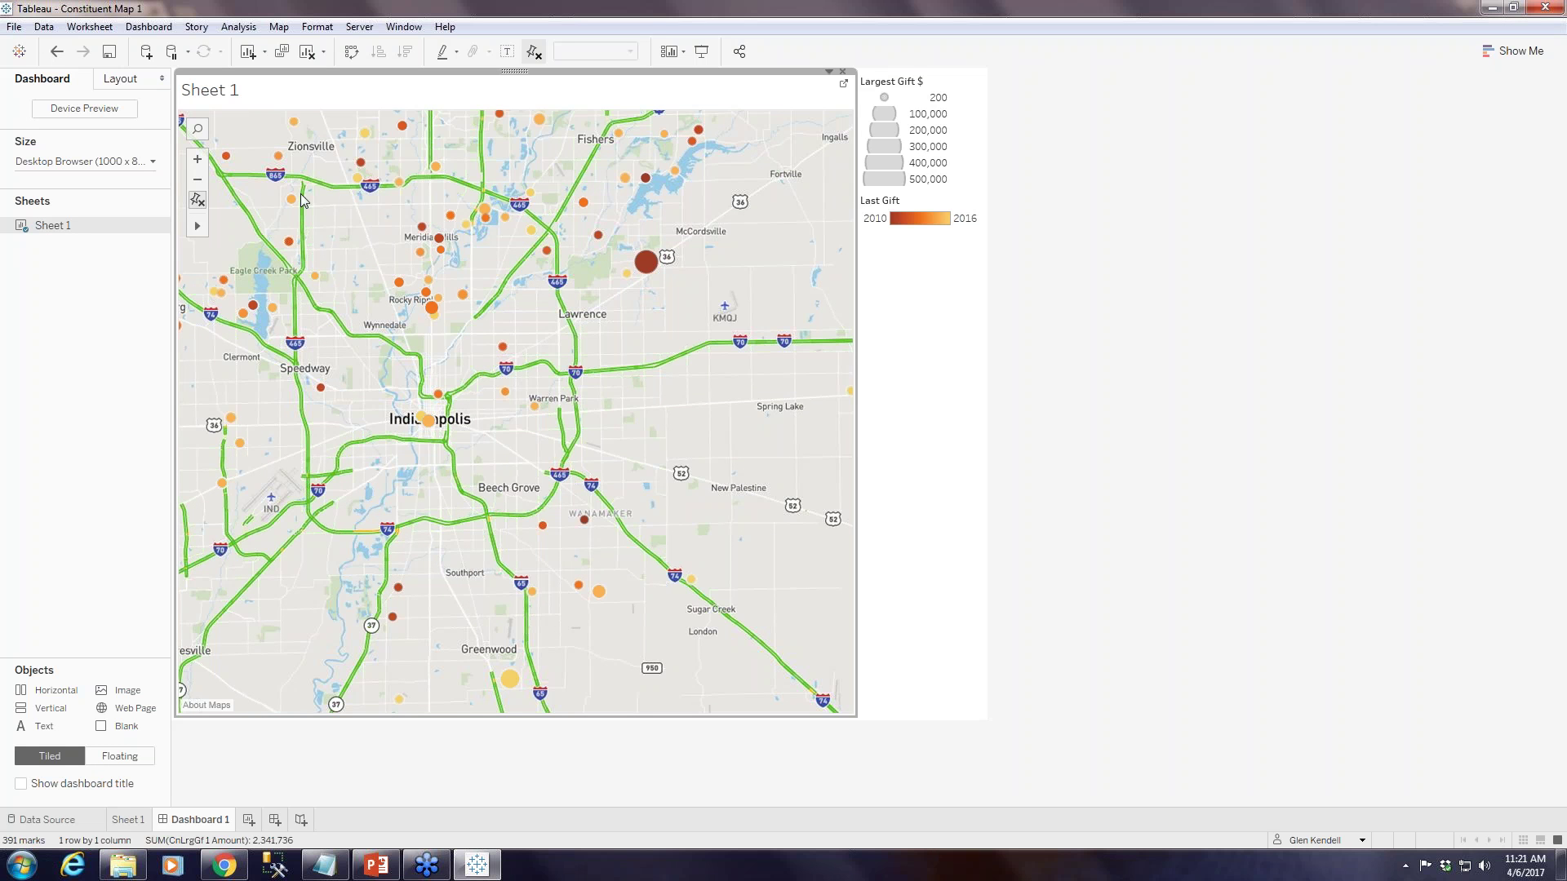
Examine the traffic routes and constituent gift marks around Indianapolis on the dashboard map at different scales
click(196, 160)
drag(501, 447, 620, 516)
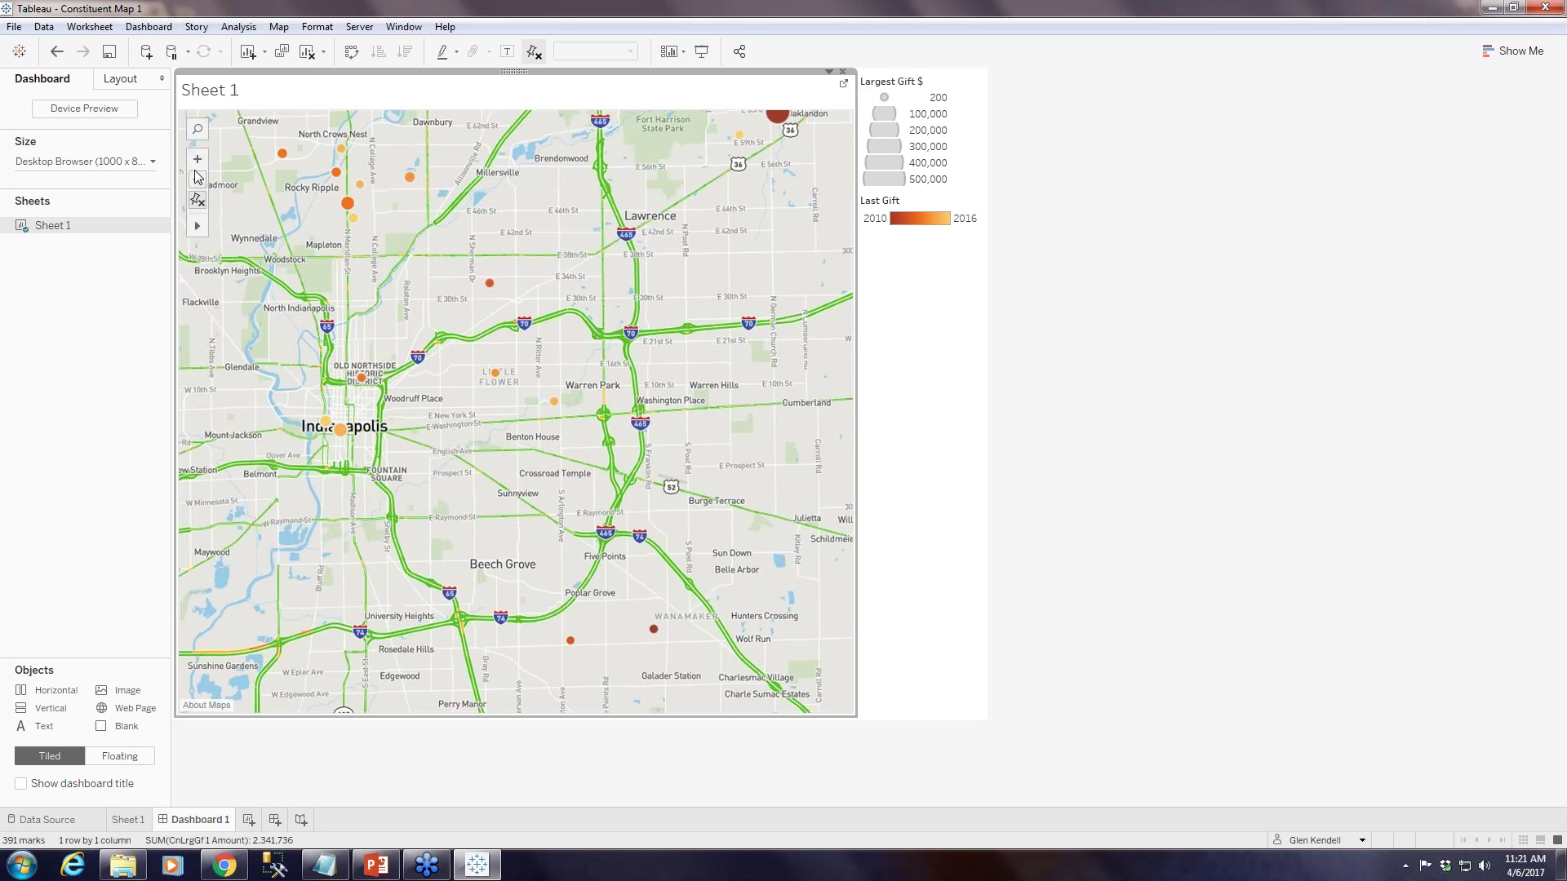
click(197, 226)
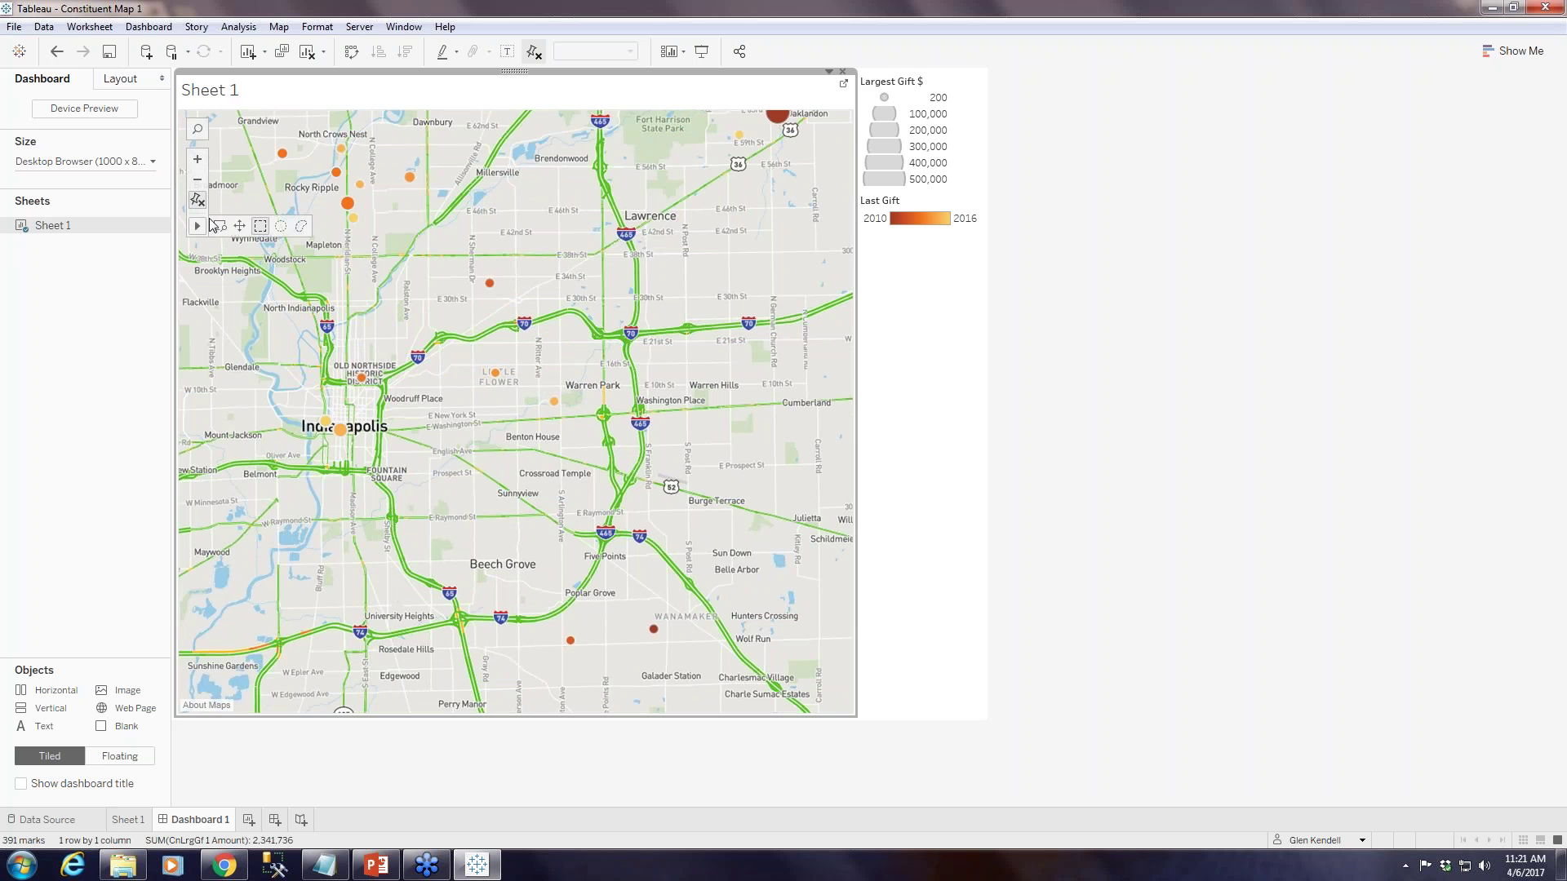
click(237, 227)
drag(301, 441, 491, 449)
click(196, 179)
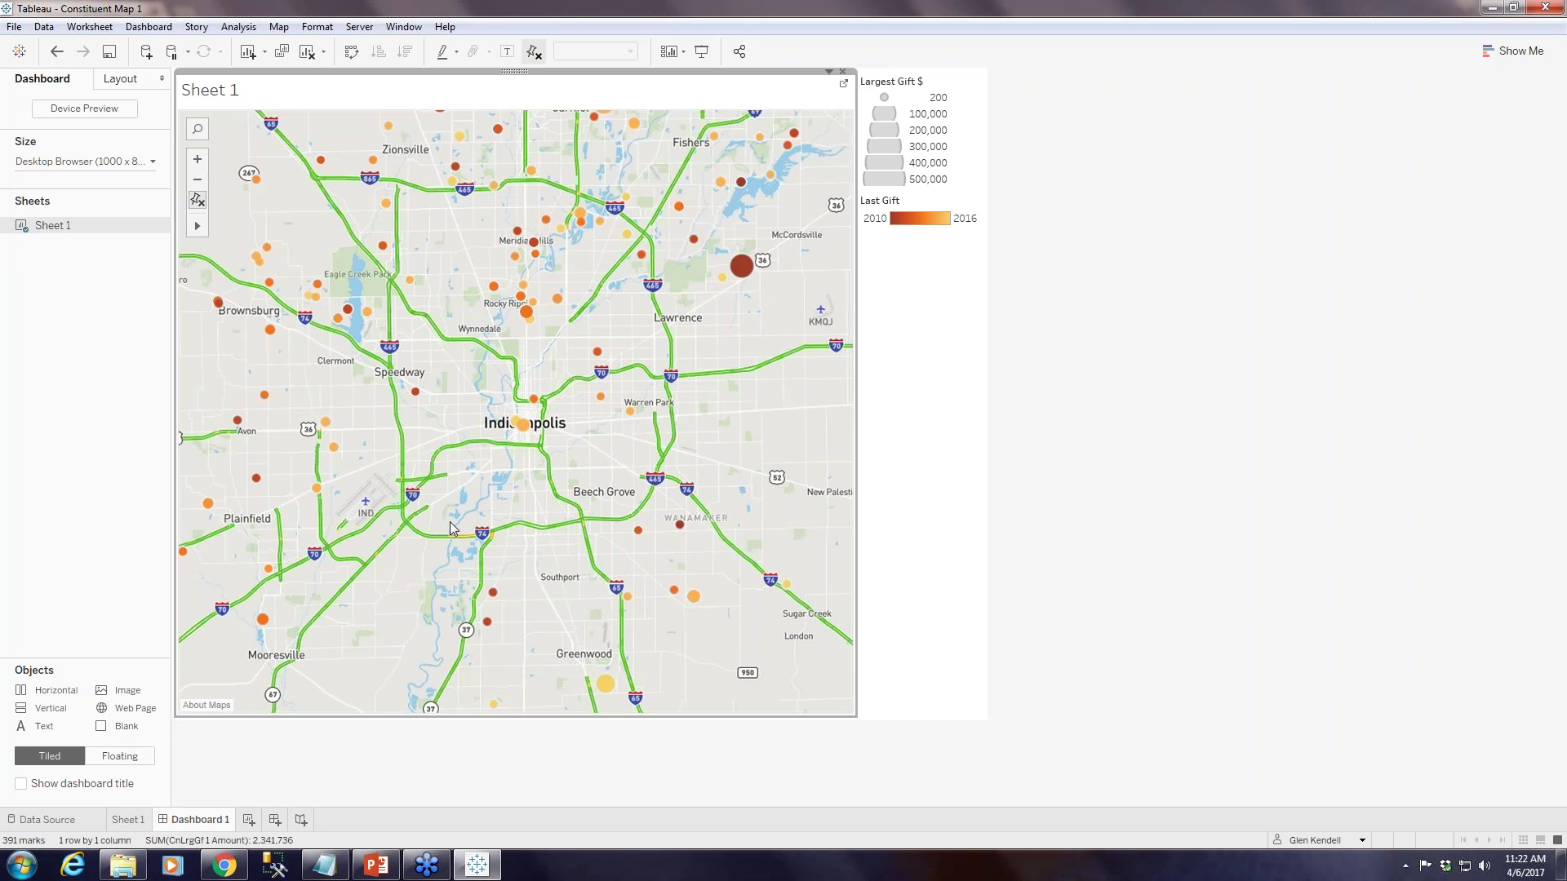
mouse_move(523, 433)
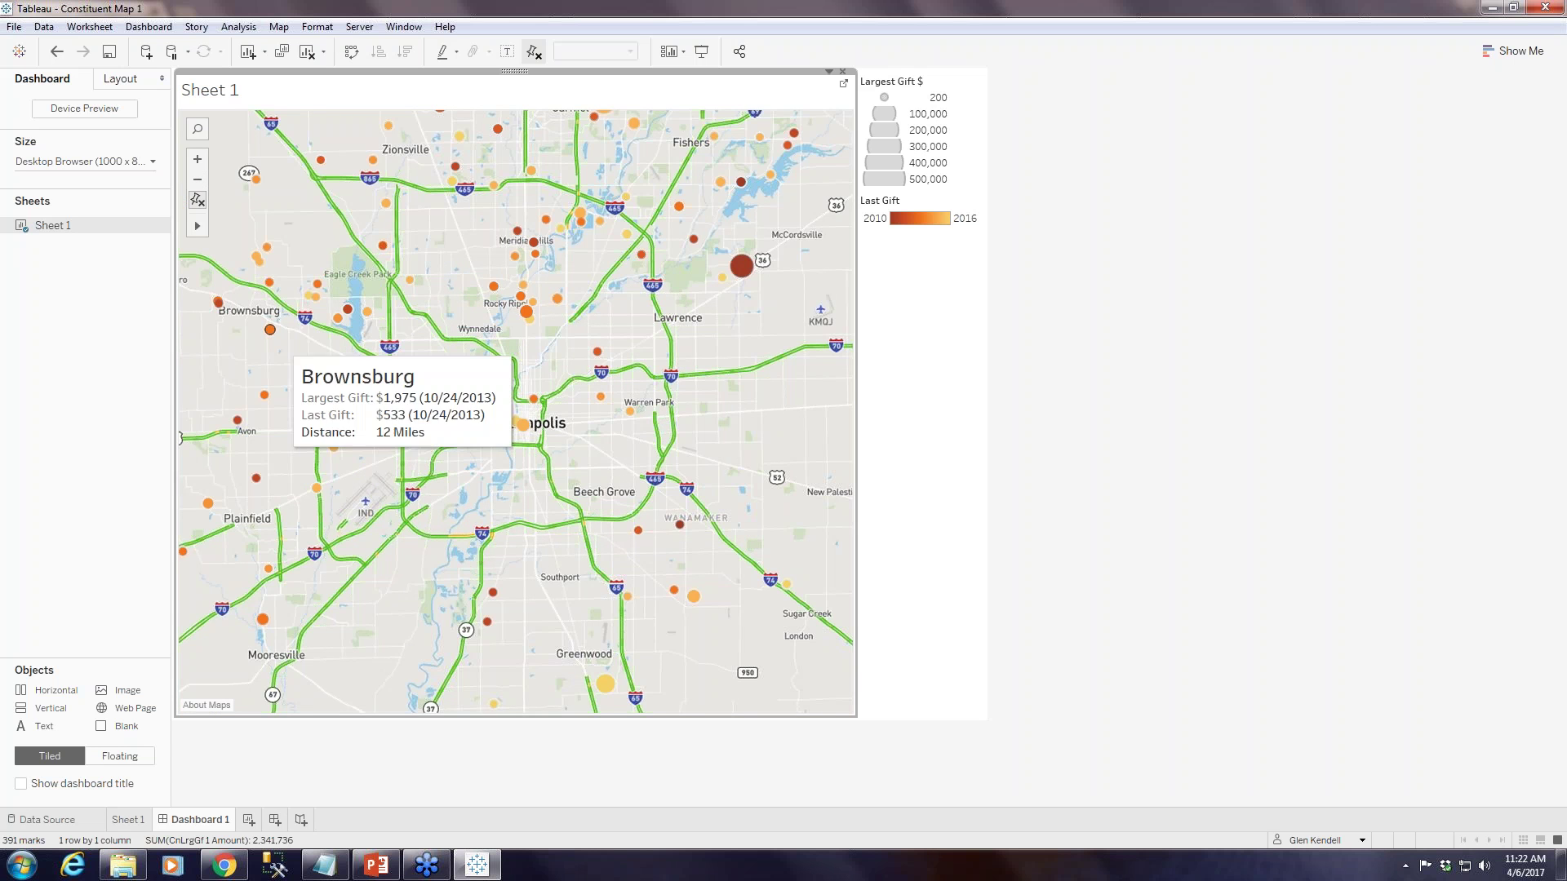
click(196, 160)
click(197, 160)
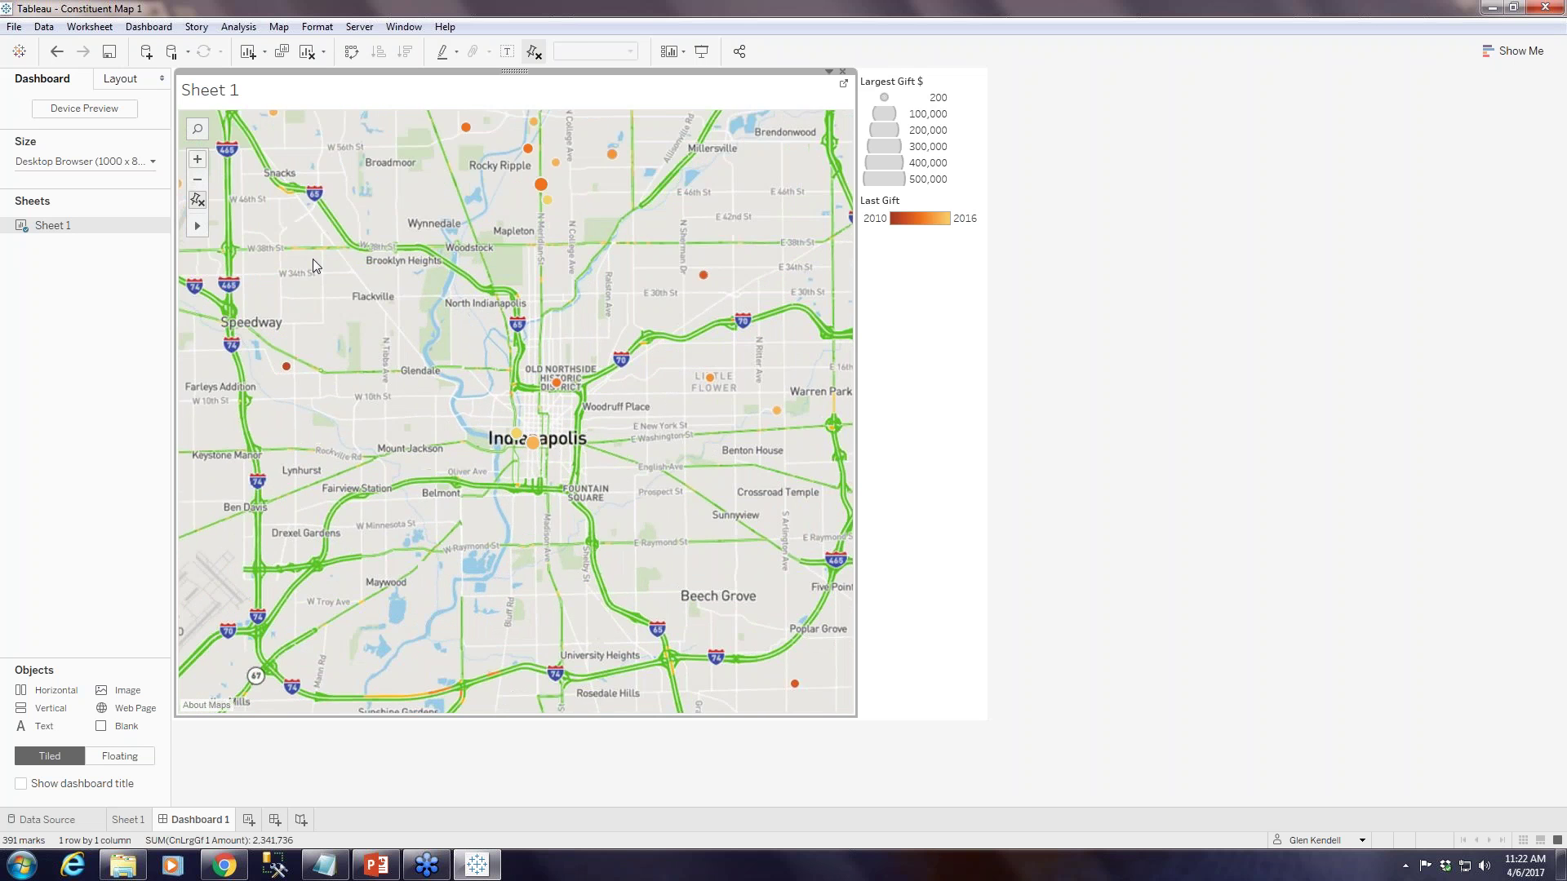
drag(530, 599, 556, 316)
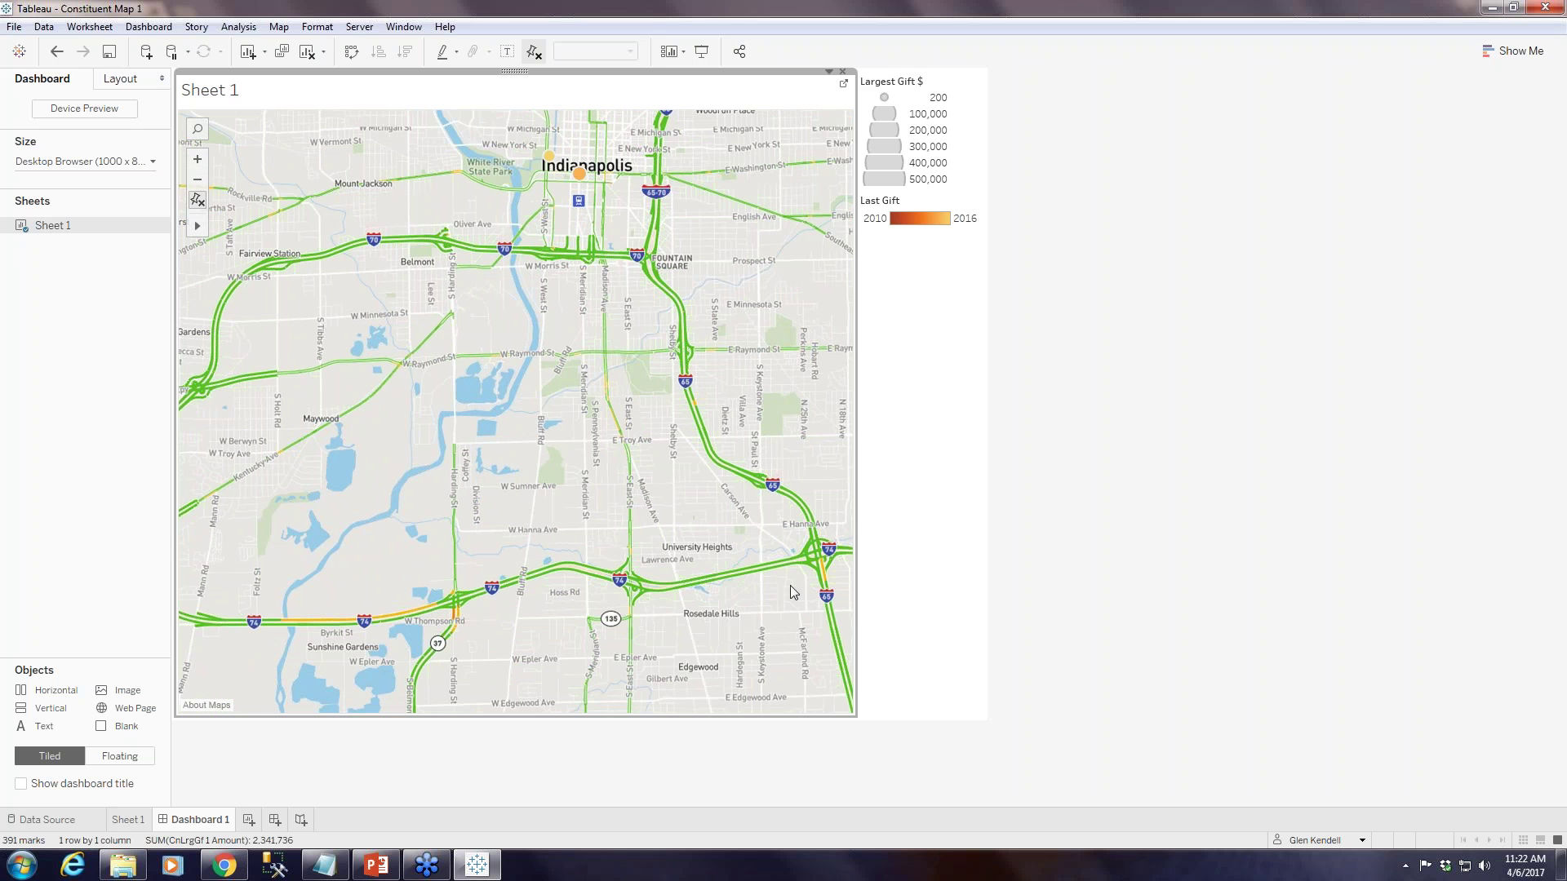
click(199, 181)
click(200, 183)
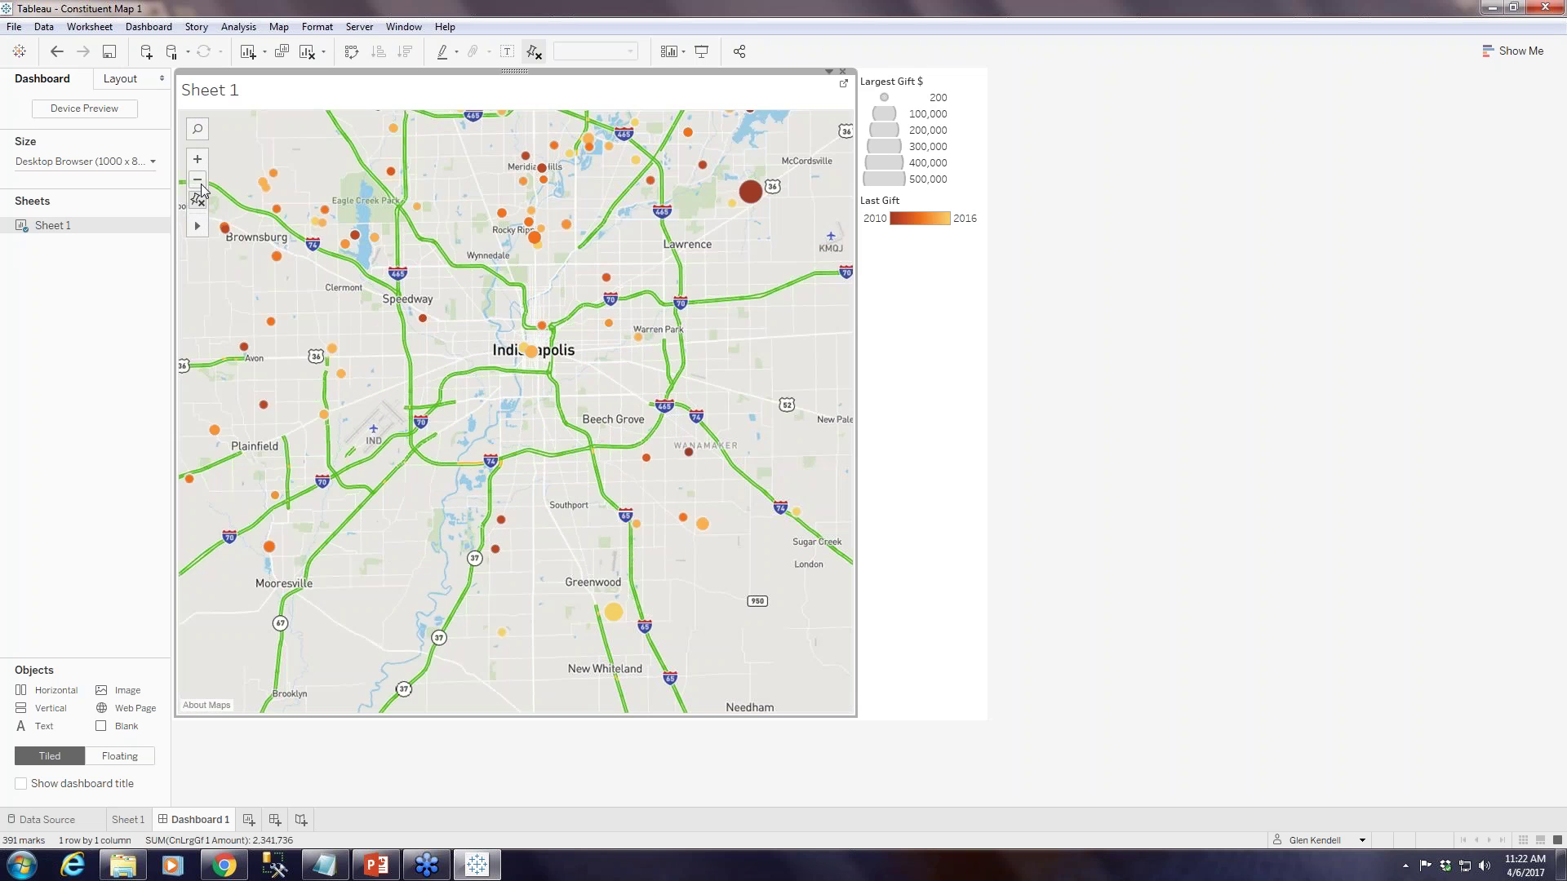
drag(448, 186, 457, 495)
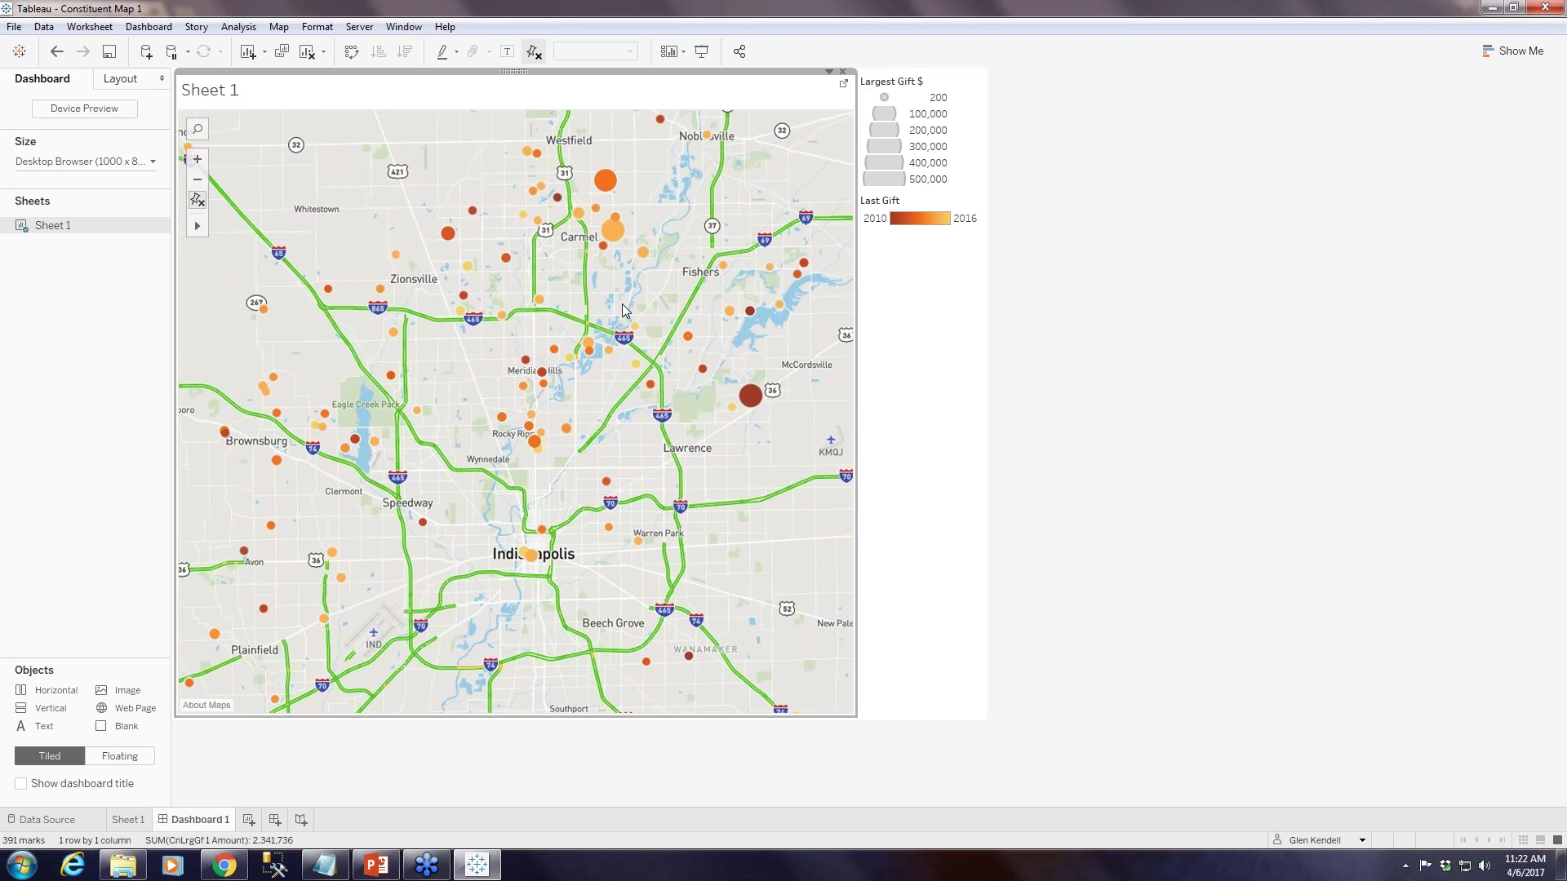
mouse_move(579, 213)
mouse_move(465, 305)
mouse_move(208, 183)
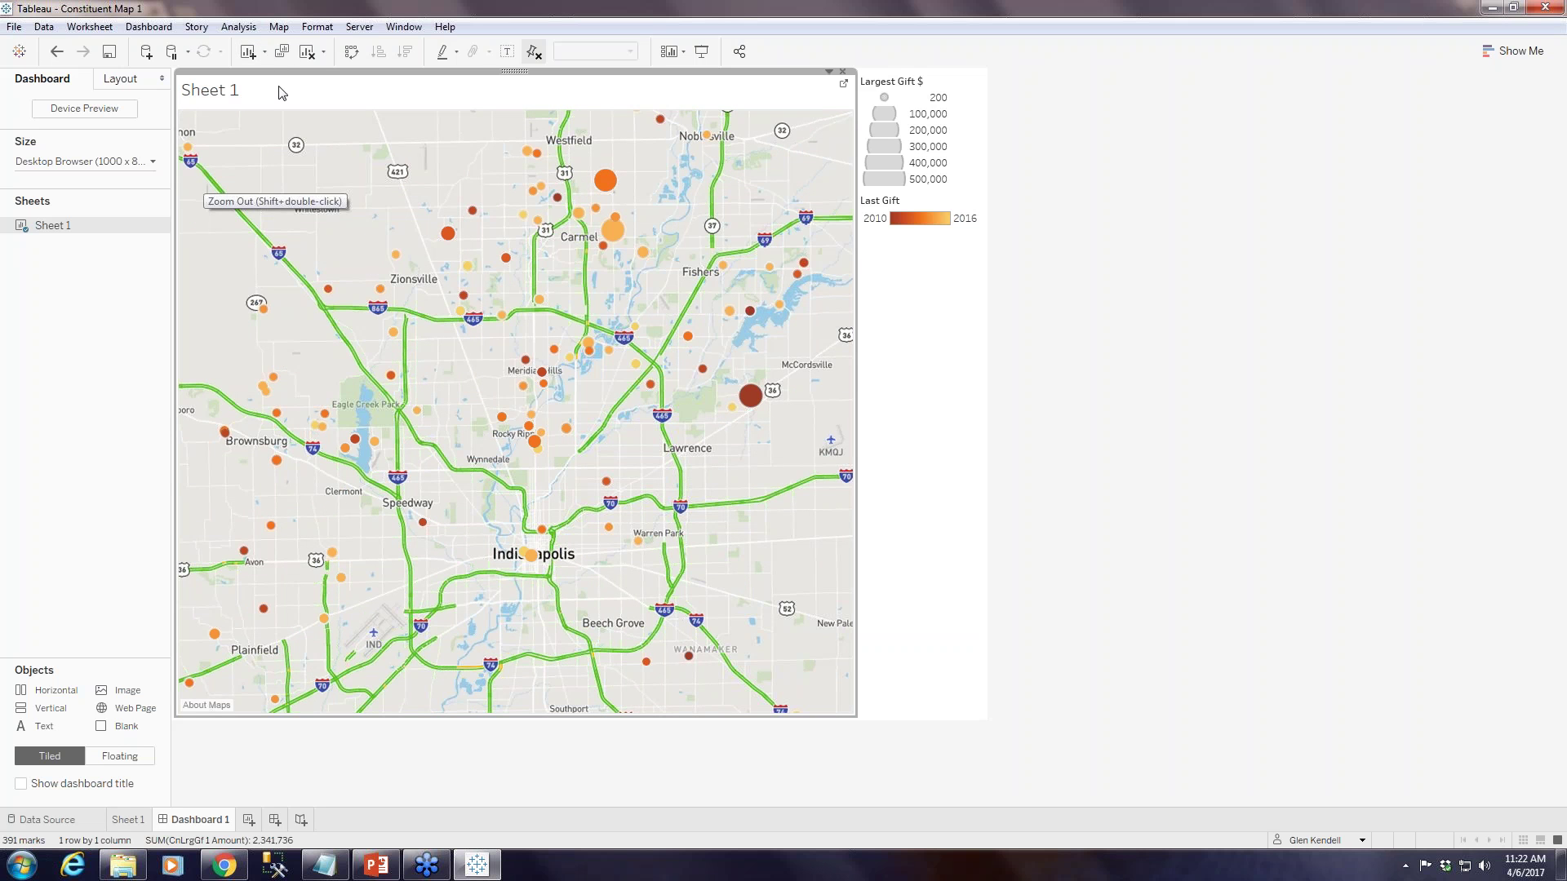
Change the dashboard map's background to Mapbox Traffic Dark
click(278, 27)
mouse_move(351, 47)
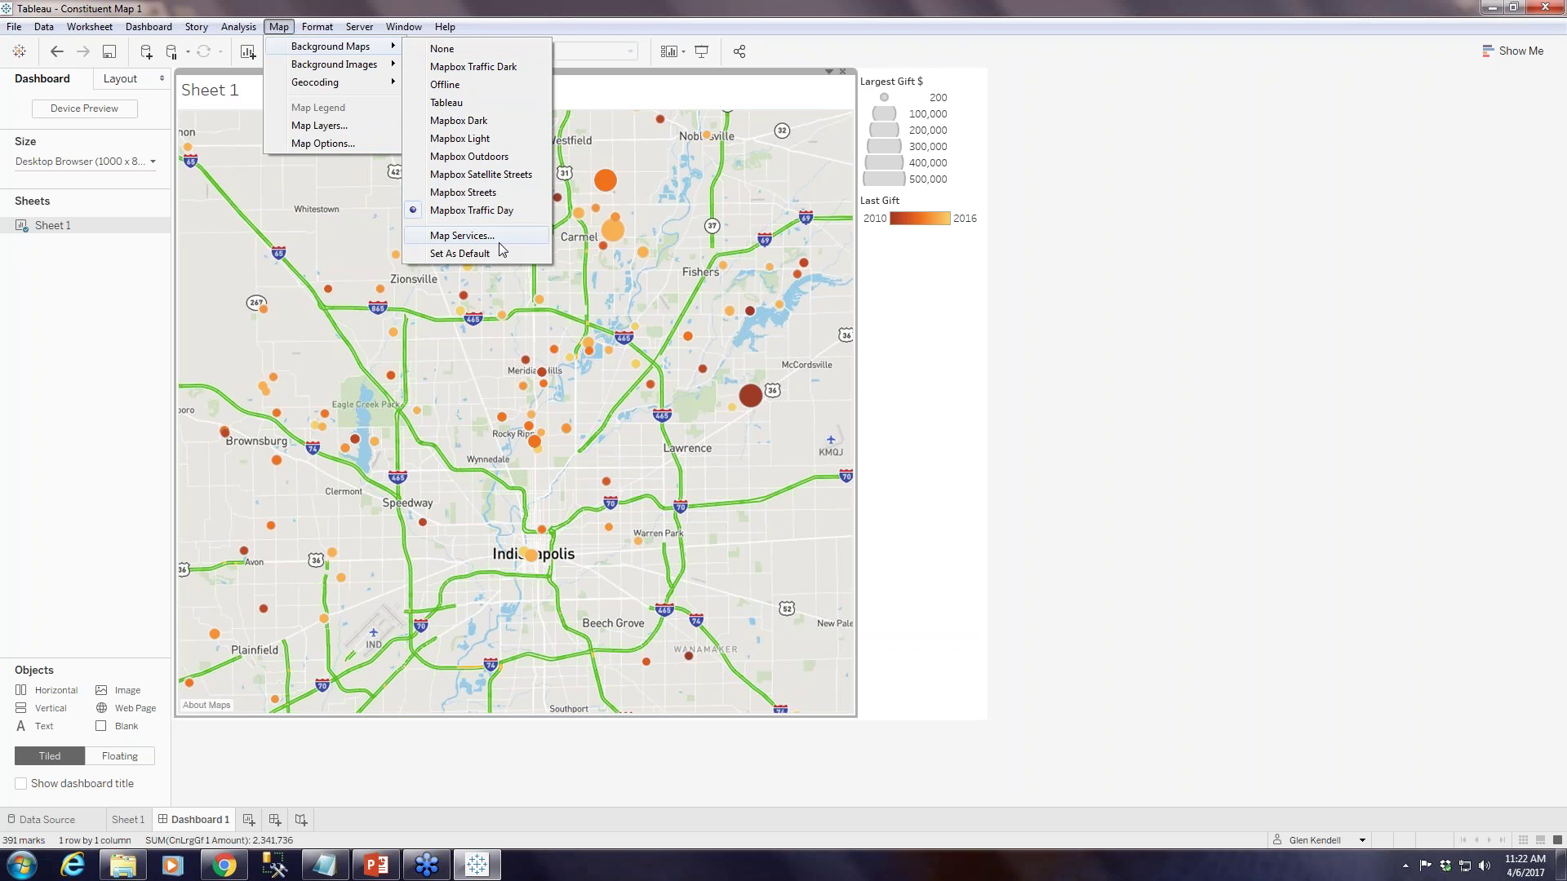
click(478, 67)
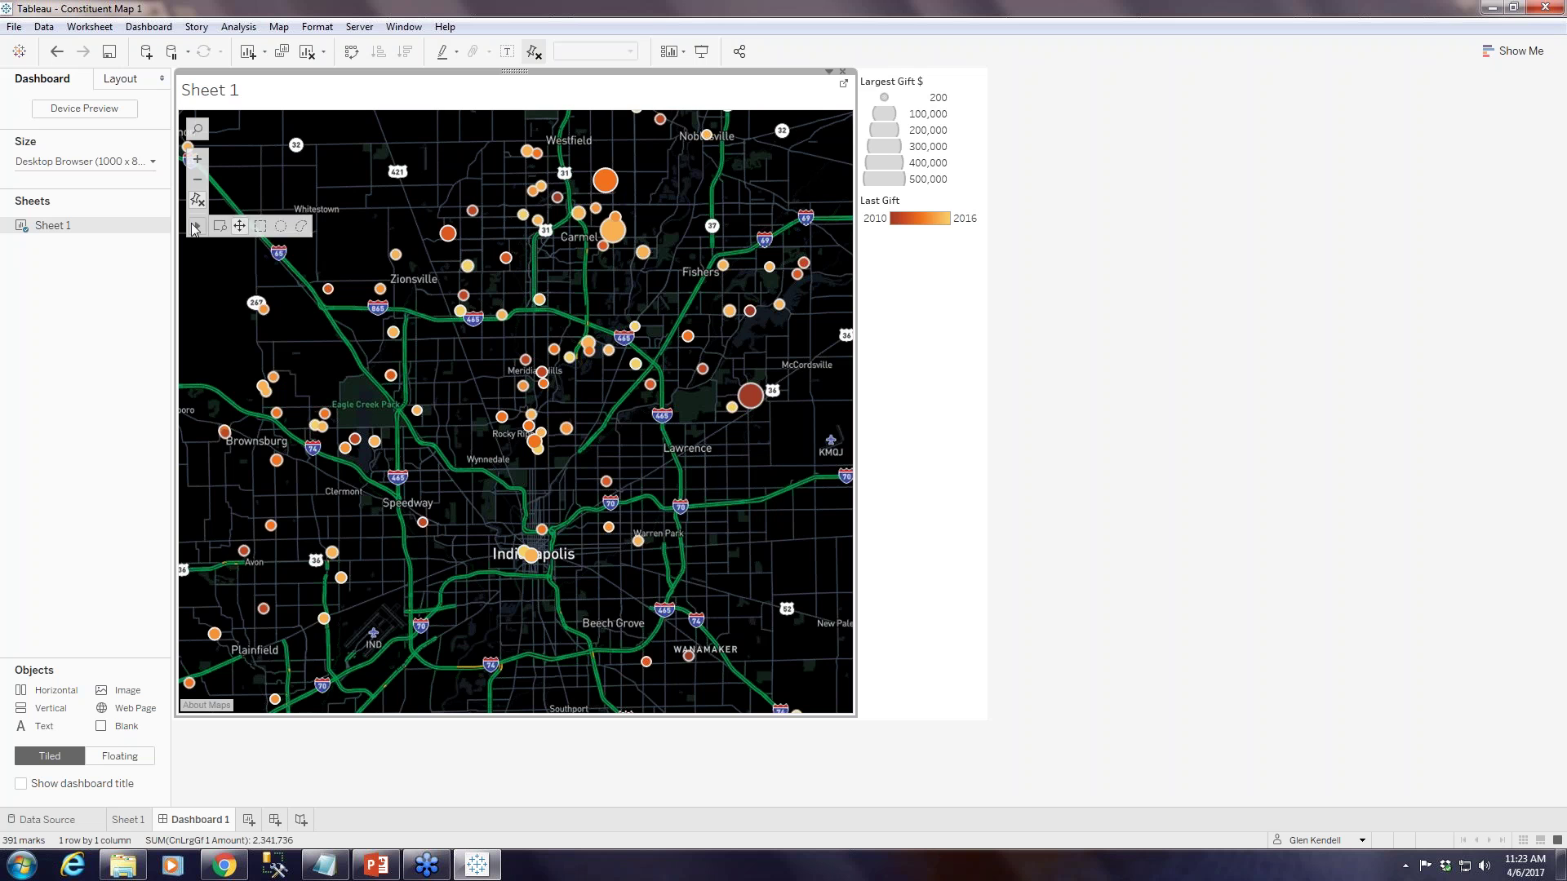
Switch to Mapbox in the browser and examine the available new-style templates and the option to upload a style
mouse_move(531, 562)
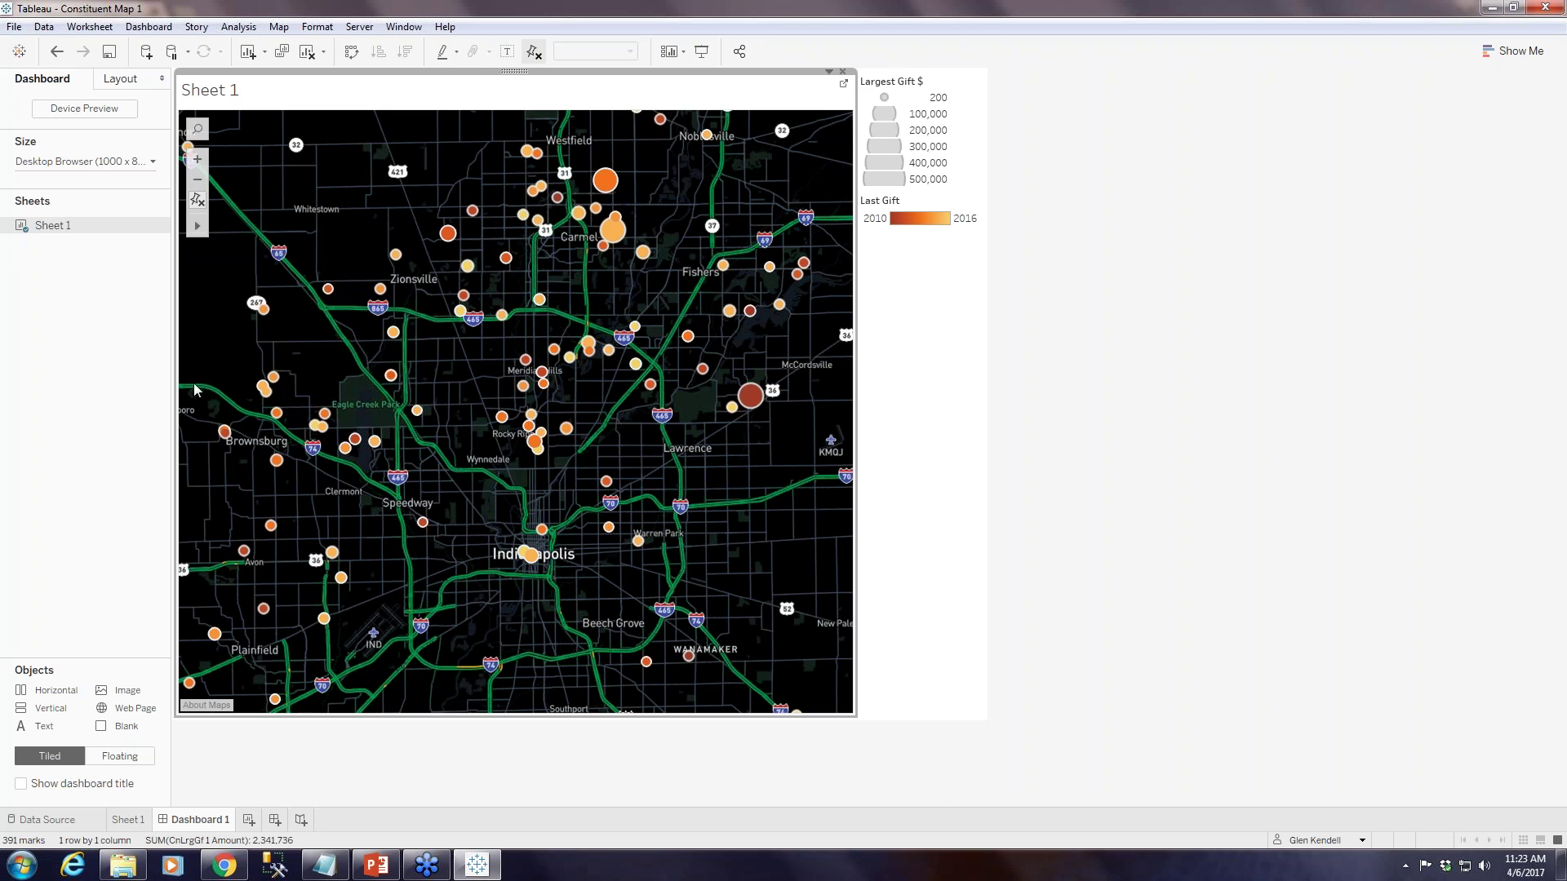
click(223, 864)
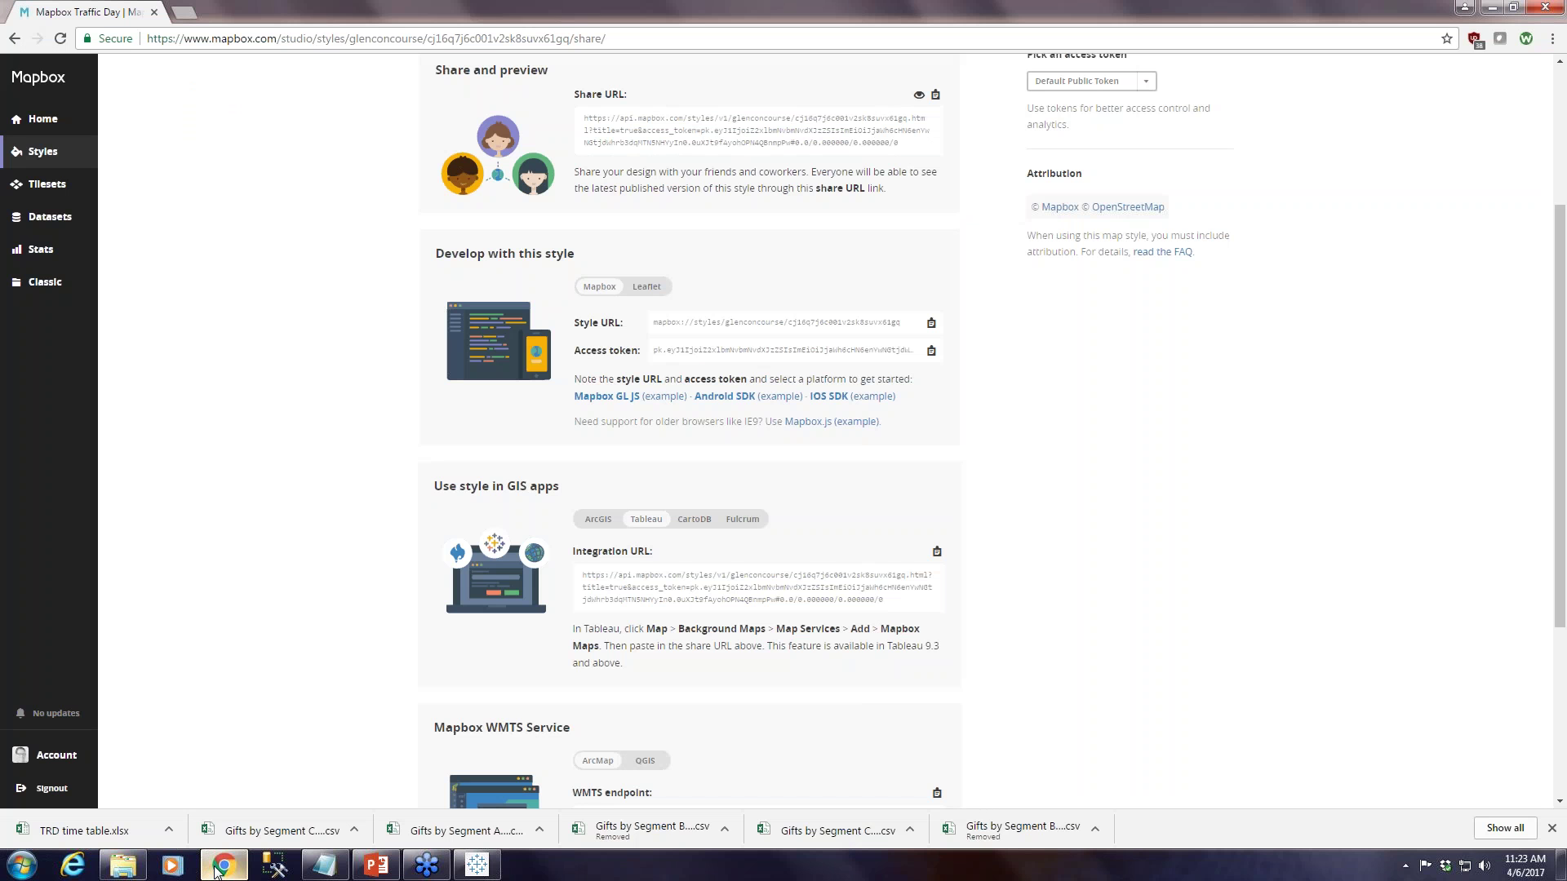
click(46, 162)
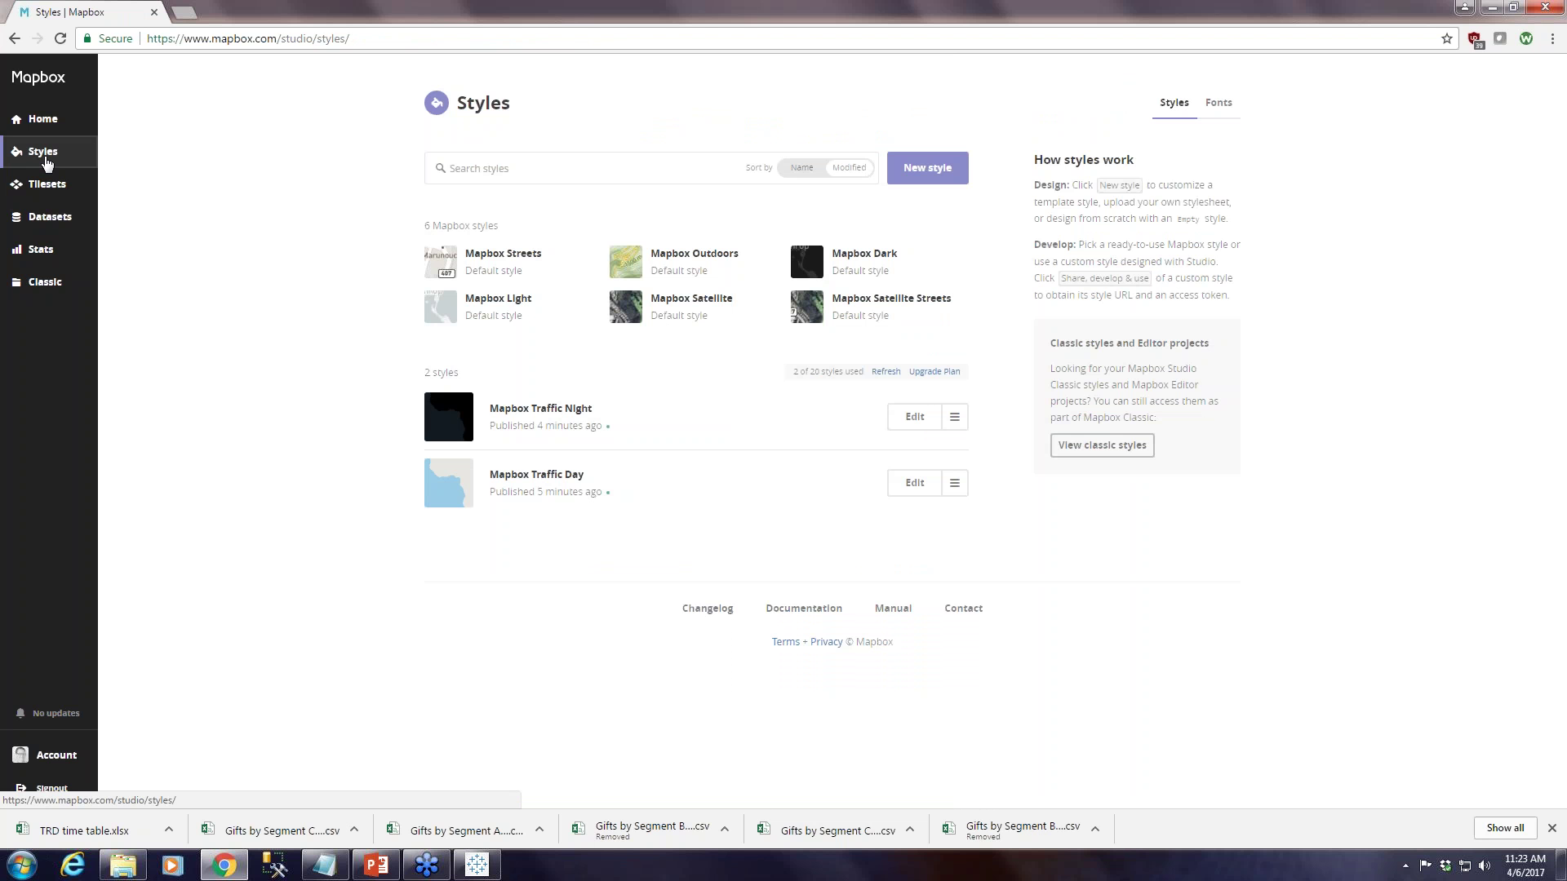
click(941, 178)
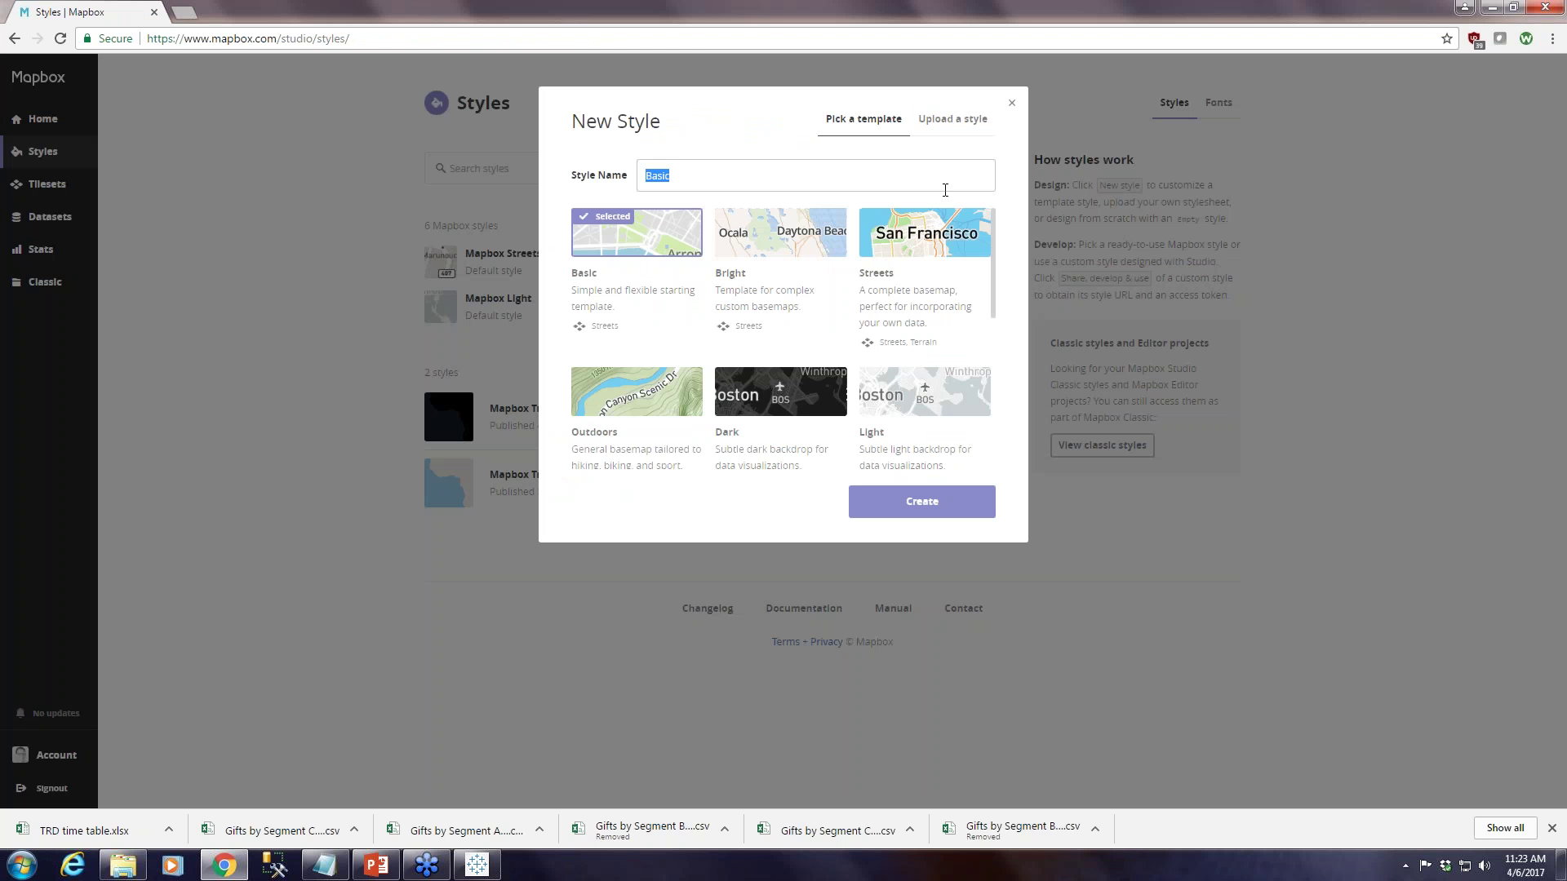
scroll(966, 315, down, 5)
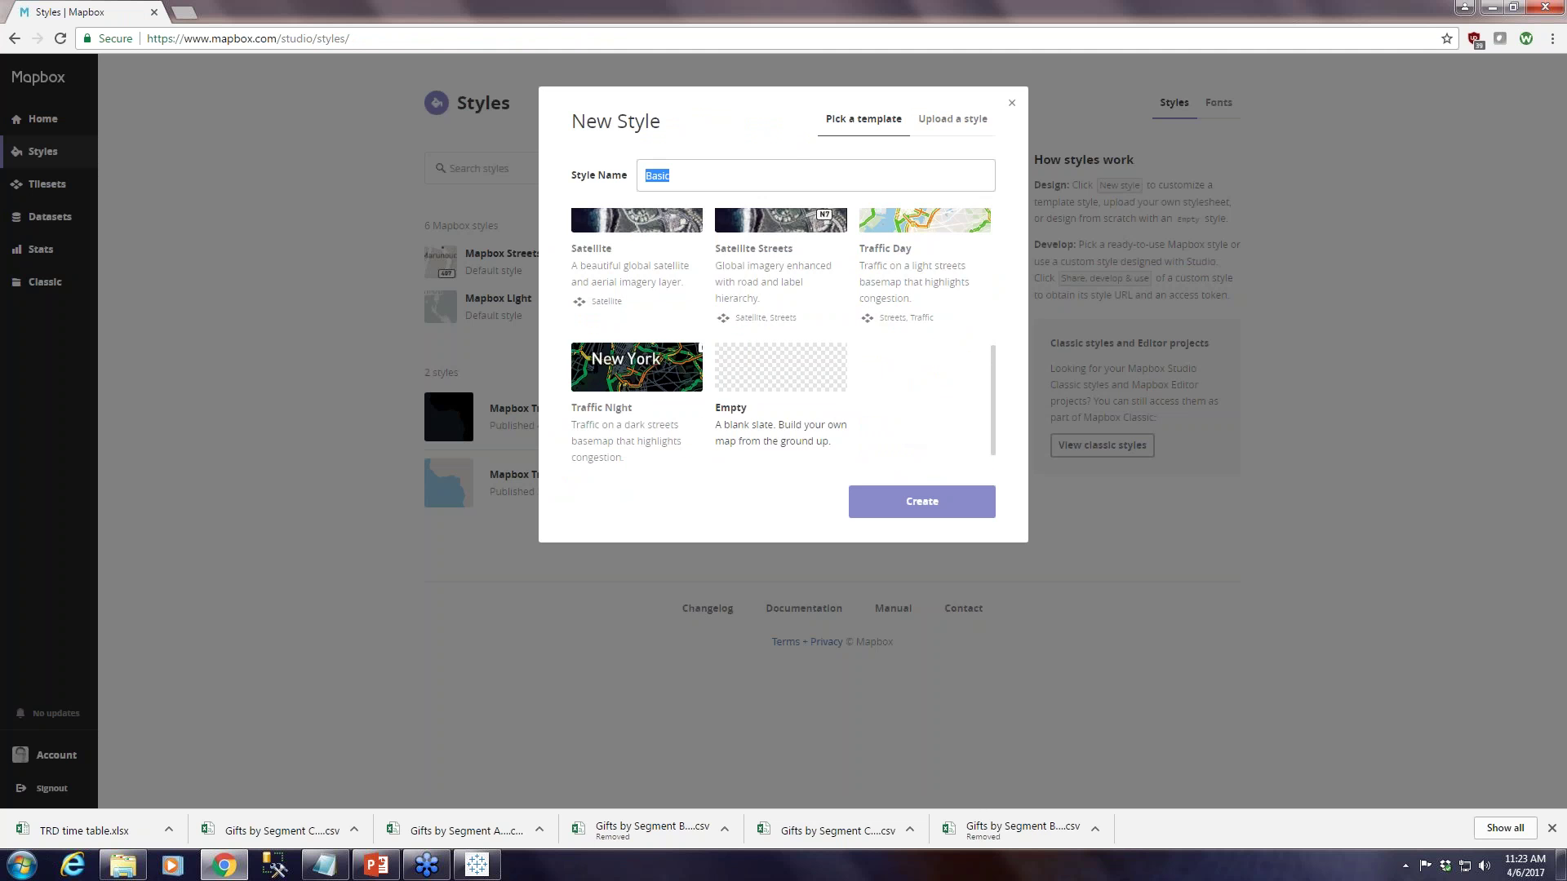
scroll(938, 444, up, 3)
scroll(781, 339, up, 2)
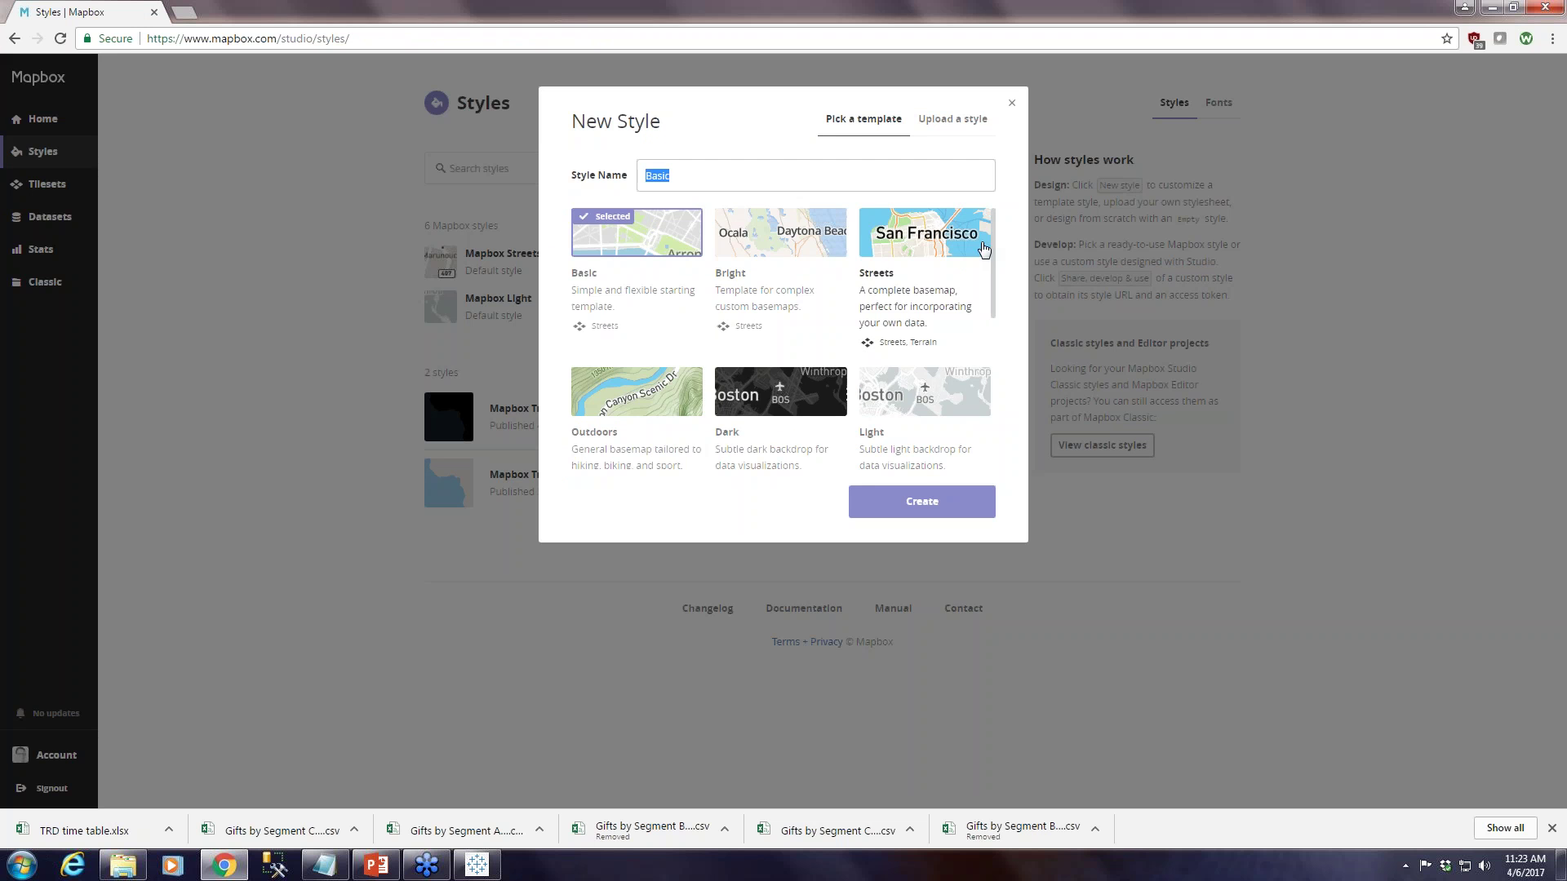
click(945, 124)
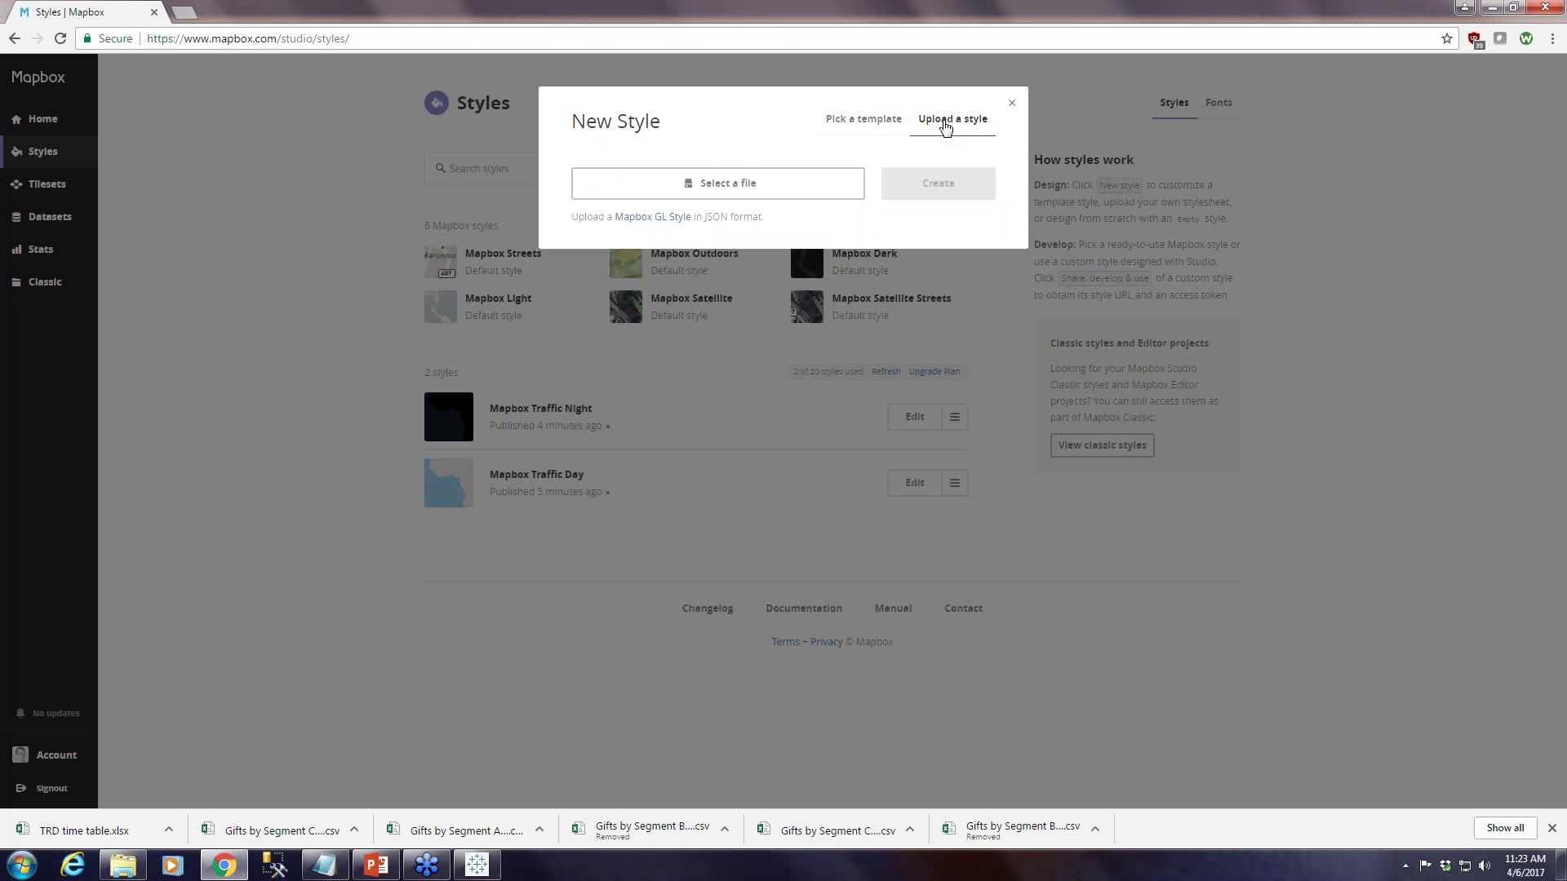
click(870, 128)
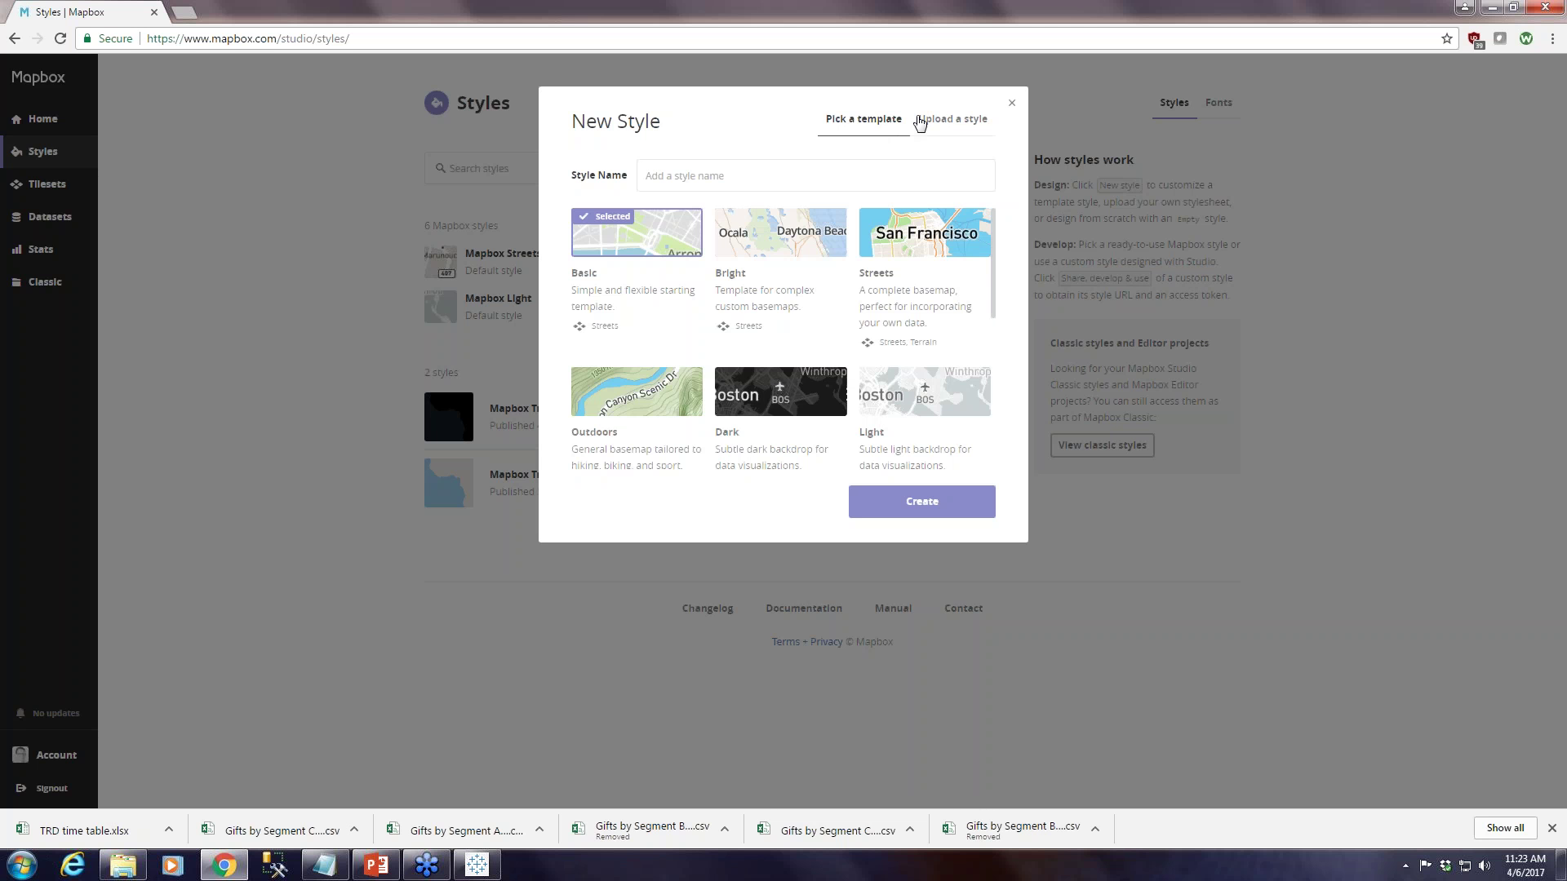
click(1012, 103)
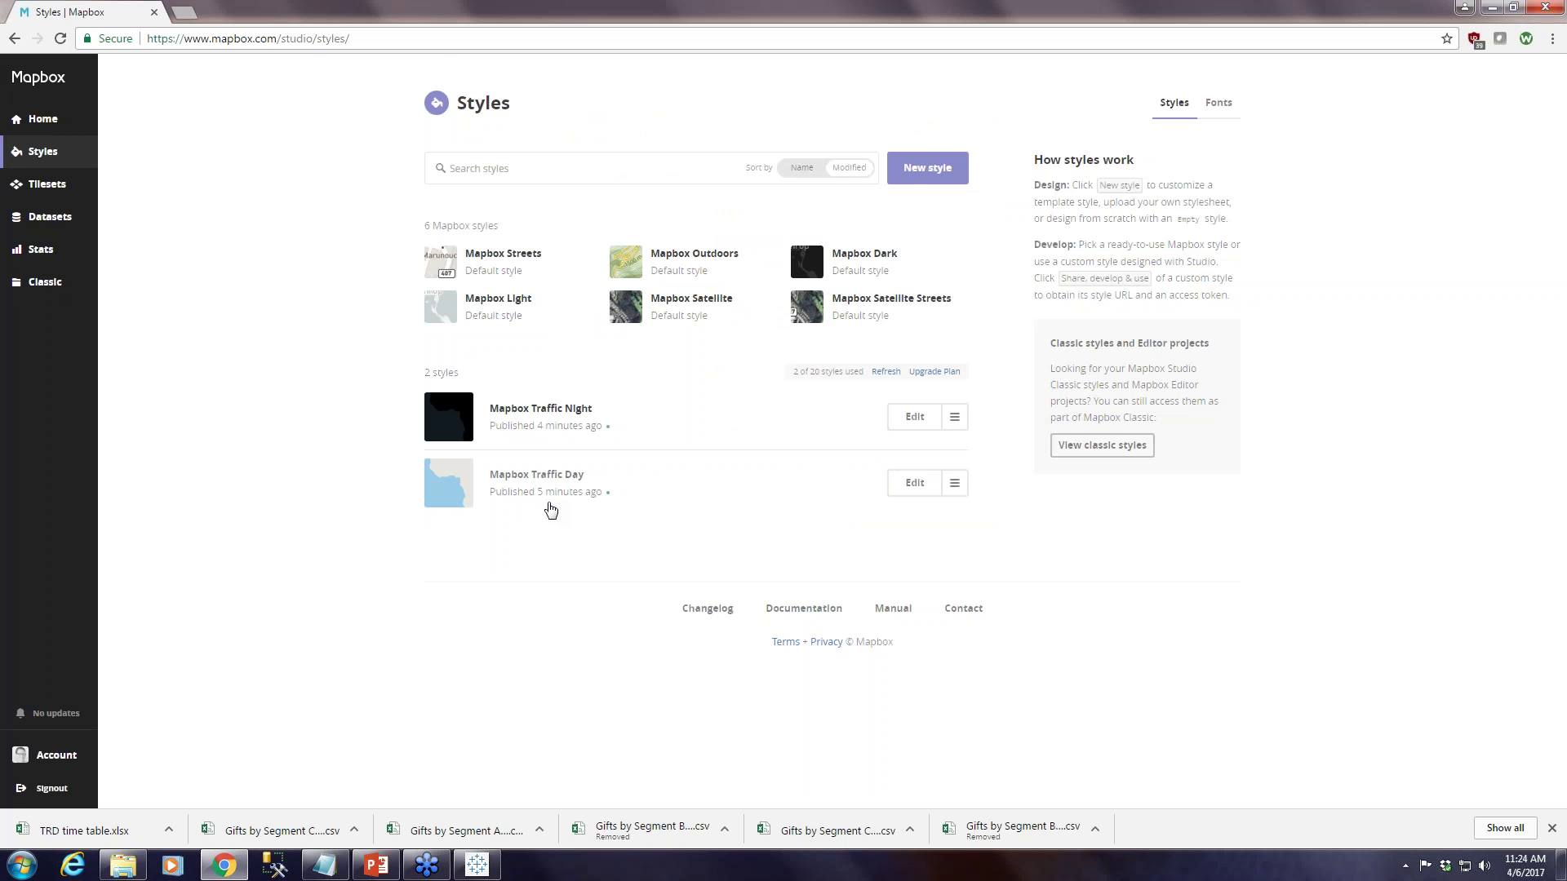
Return to Tableau and examine the details of individual constituent gift marks northeast of Indianapolis on the dashboard map
click(477, 865)
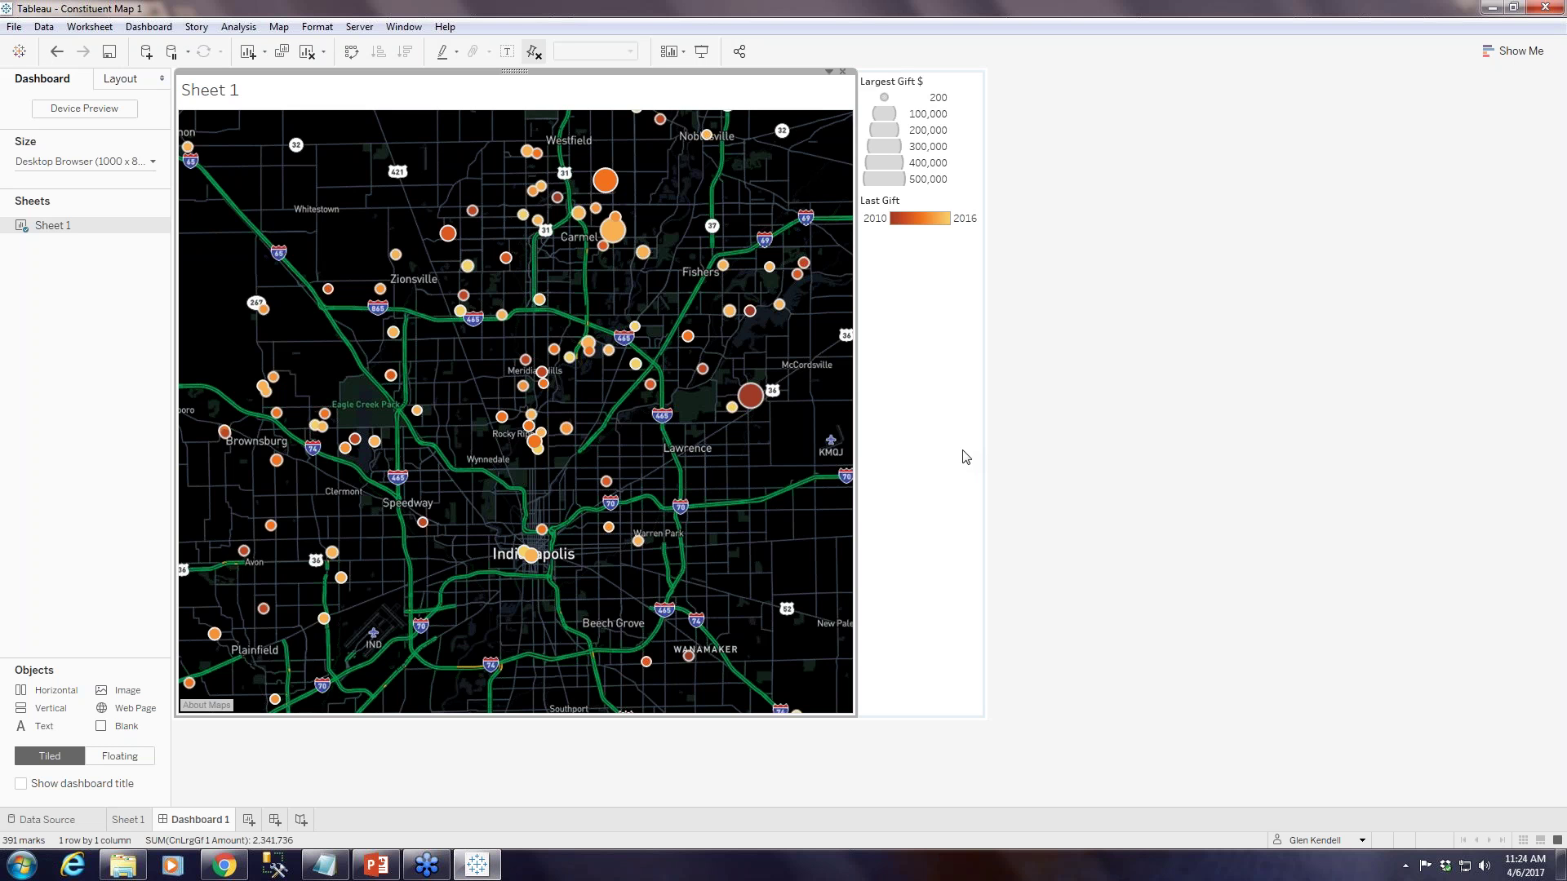
mouse_move(818, 346)
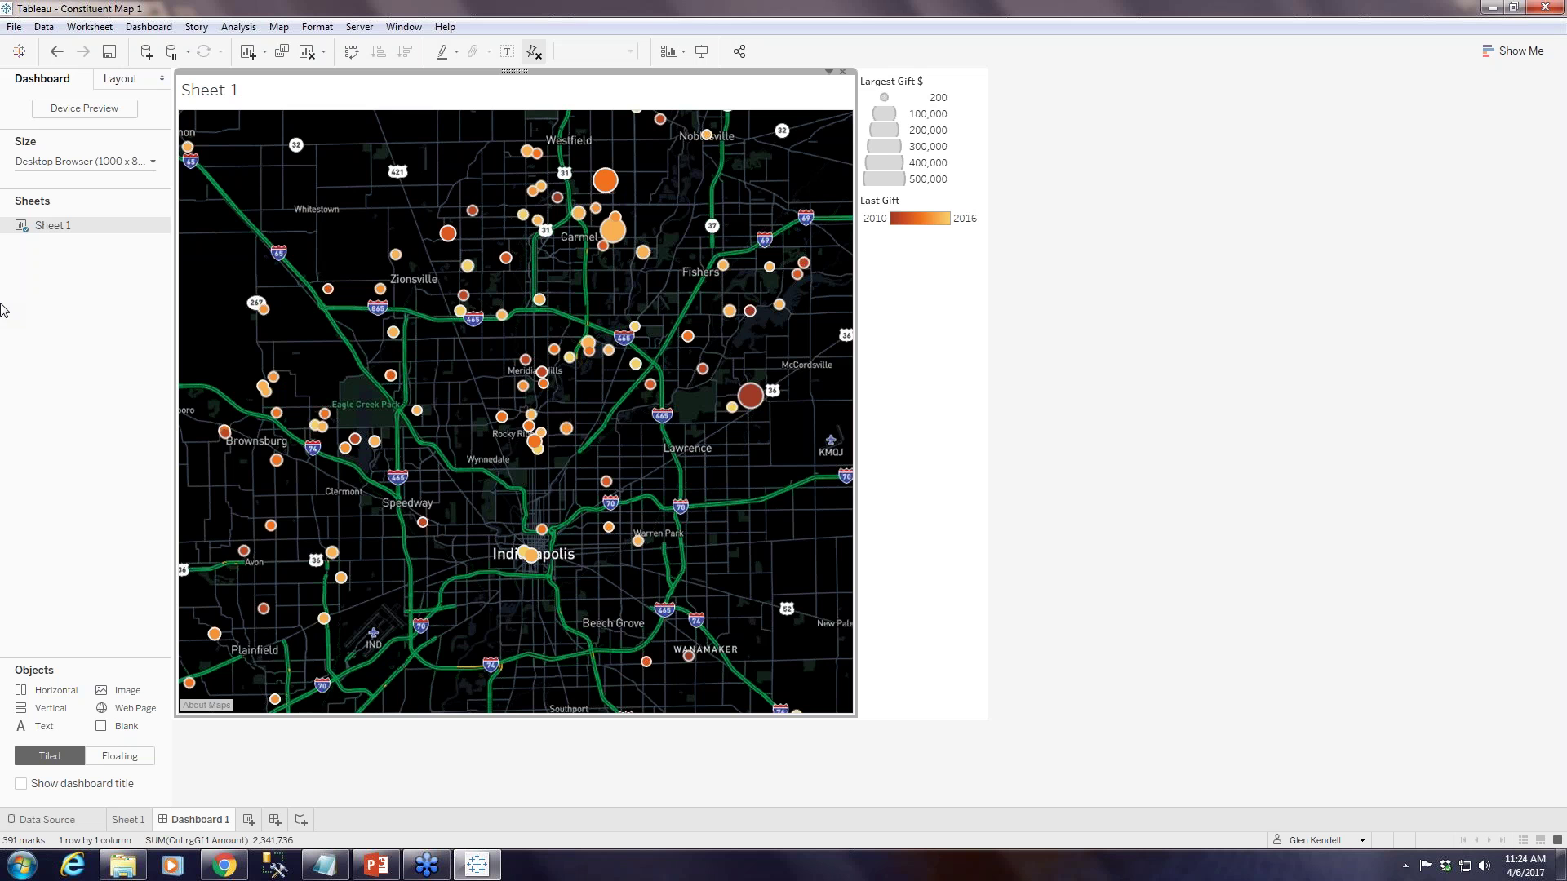
mouse_move(753, 396)
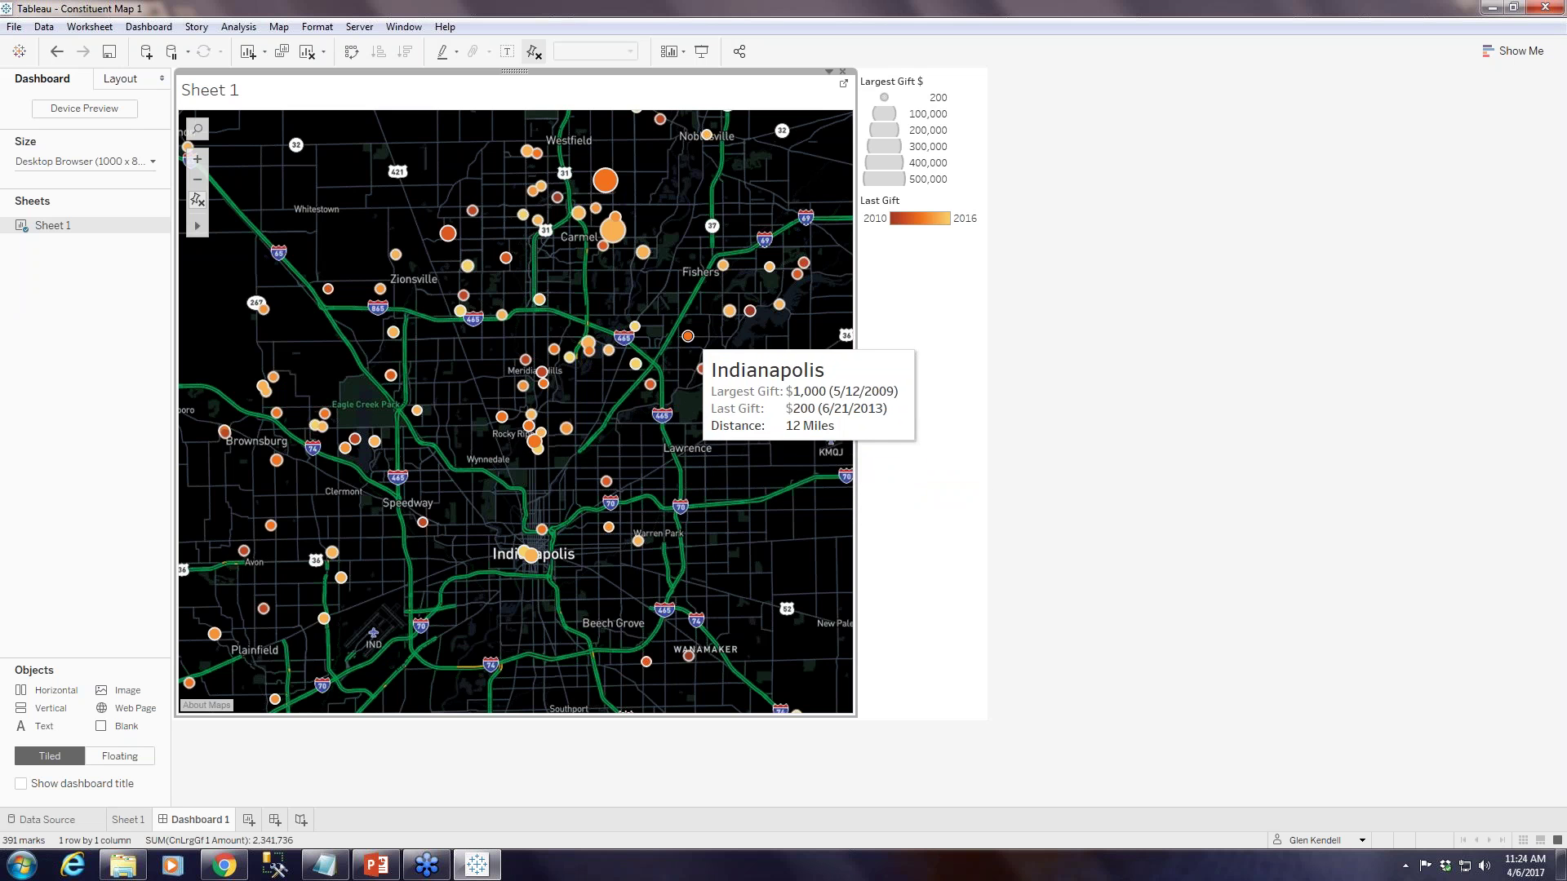
mouse_move(658, 388)
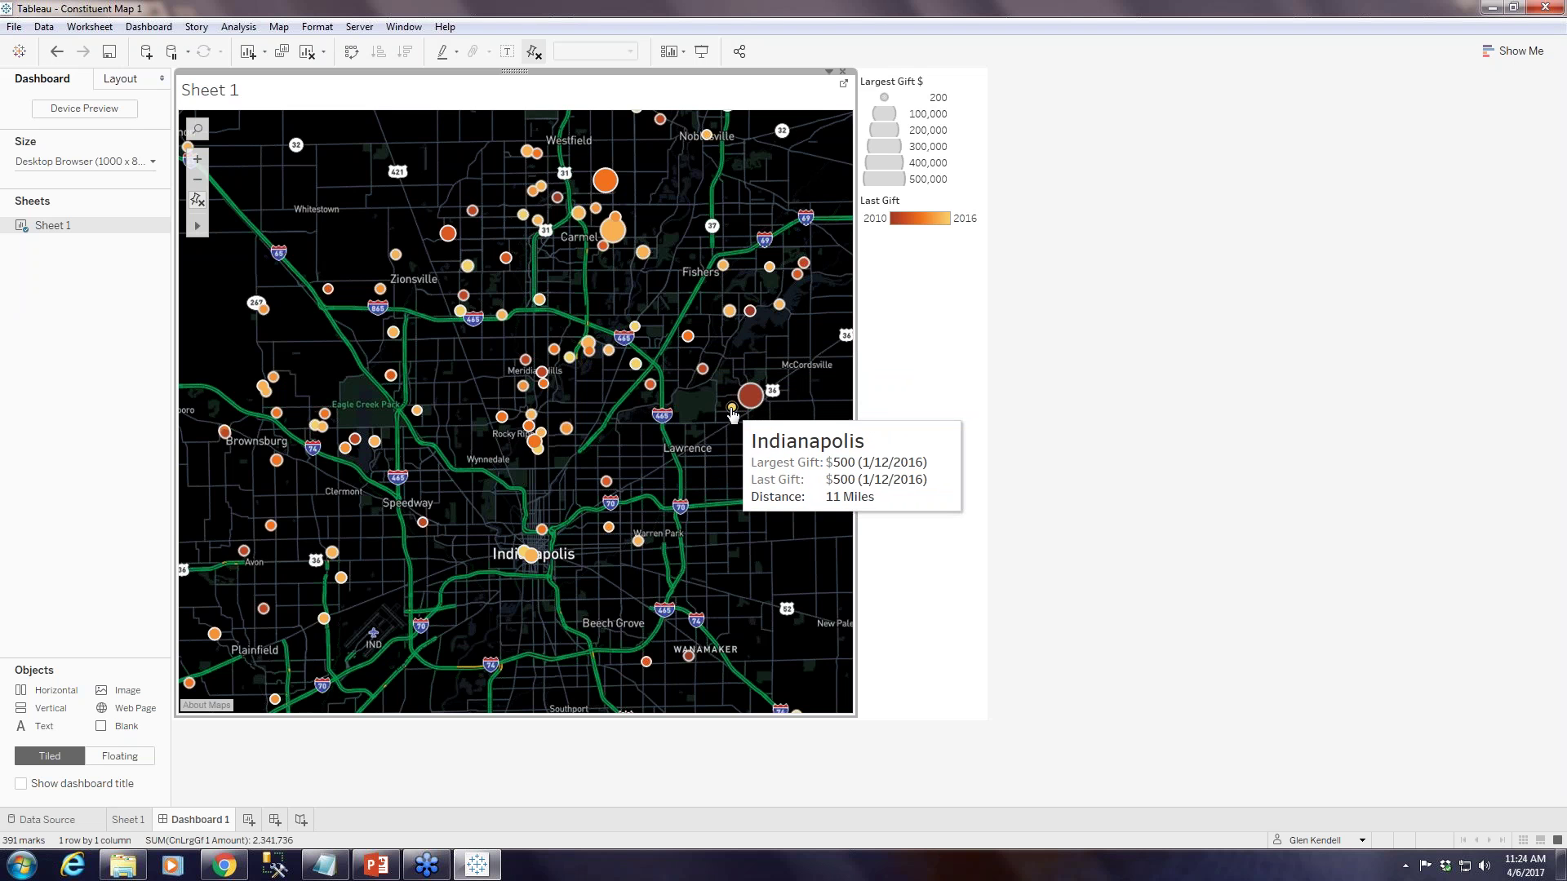
click(732, 410)
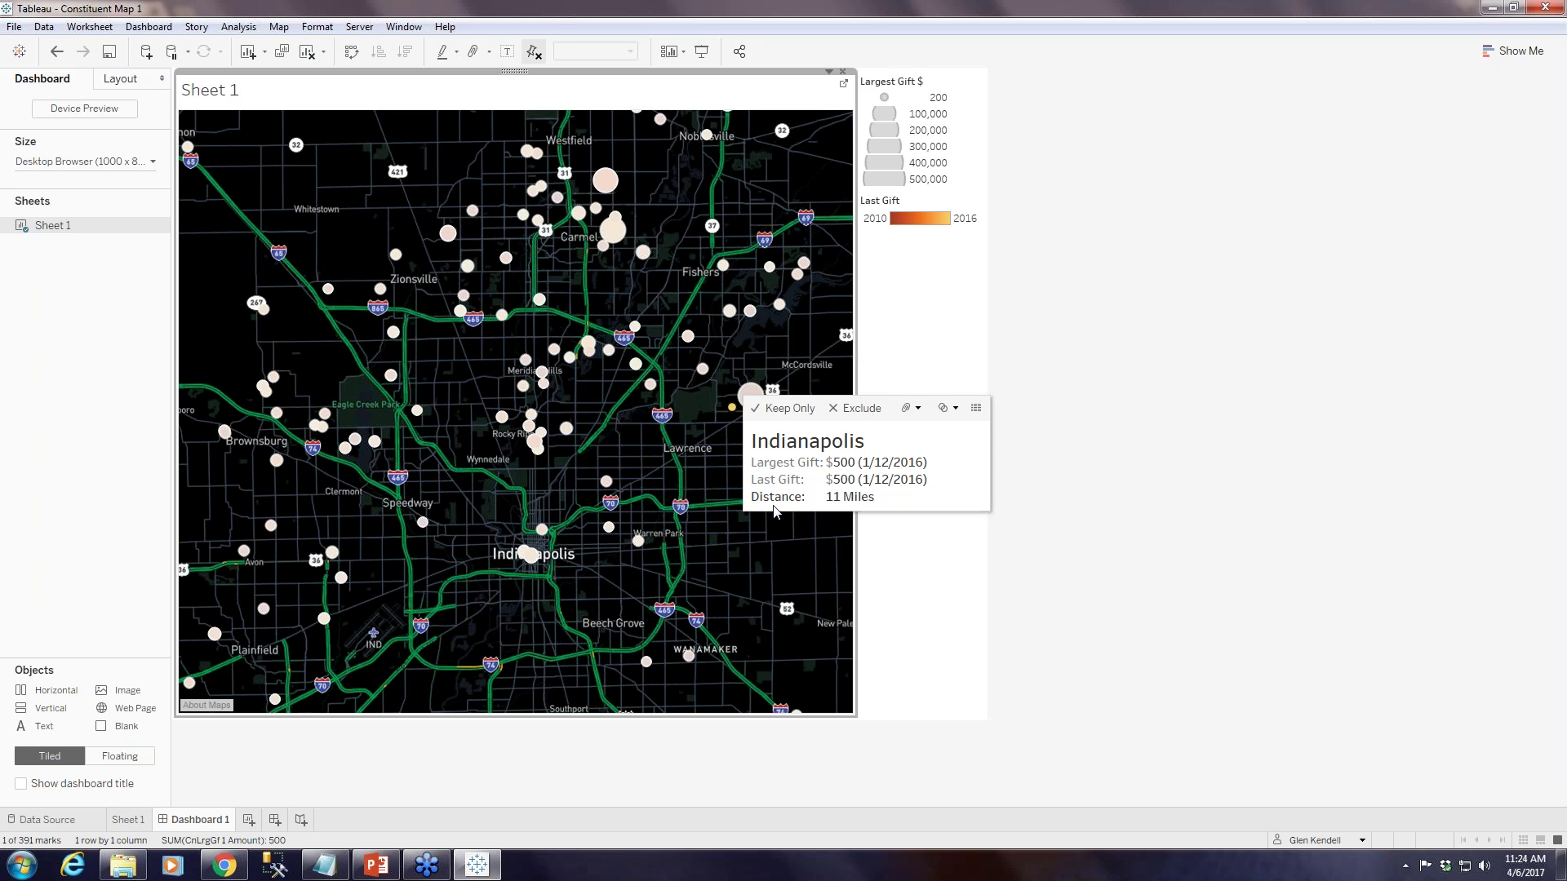
click(916, 413)
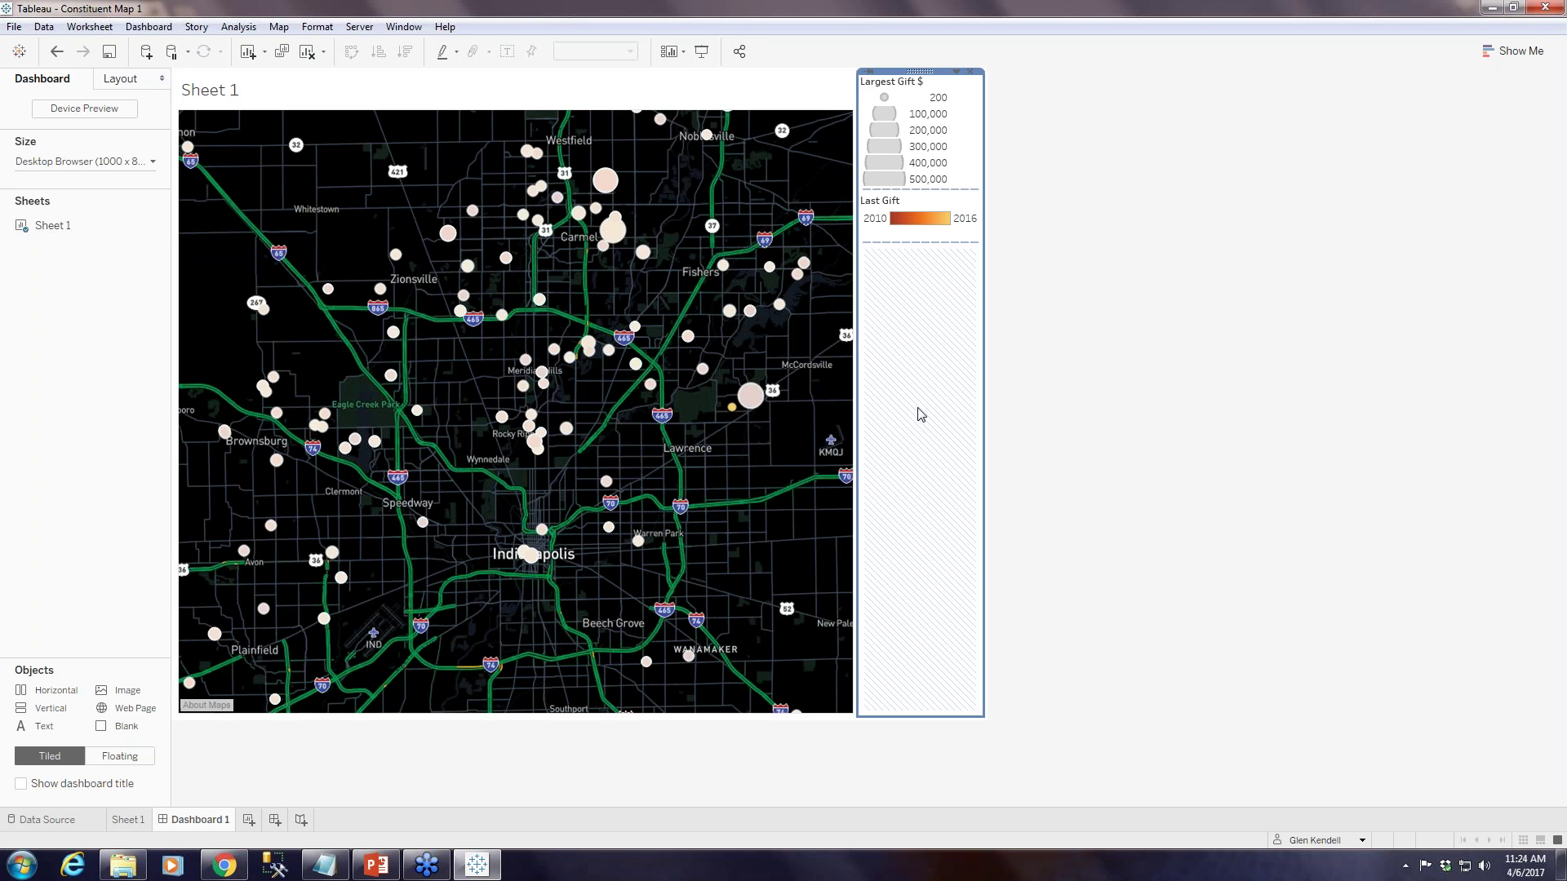
click(803, 423)
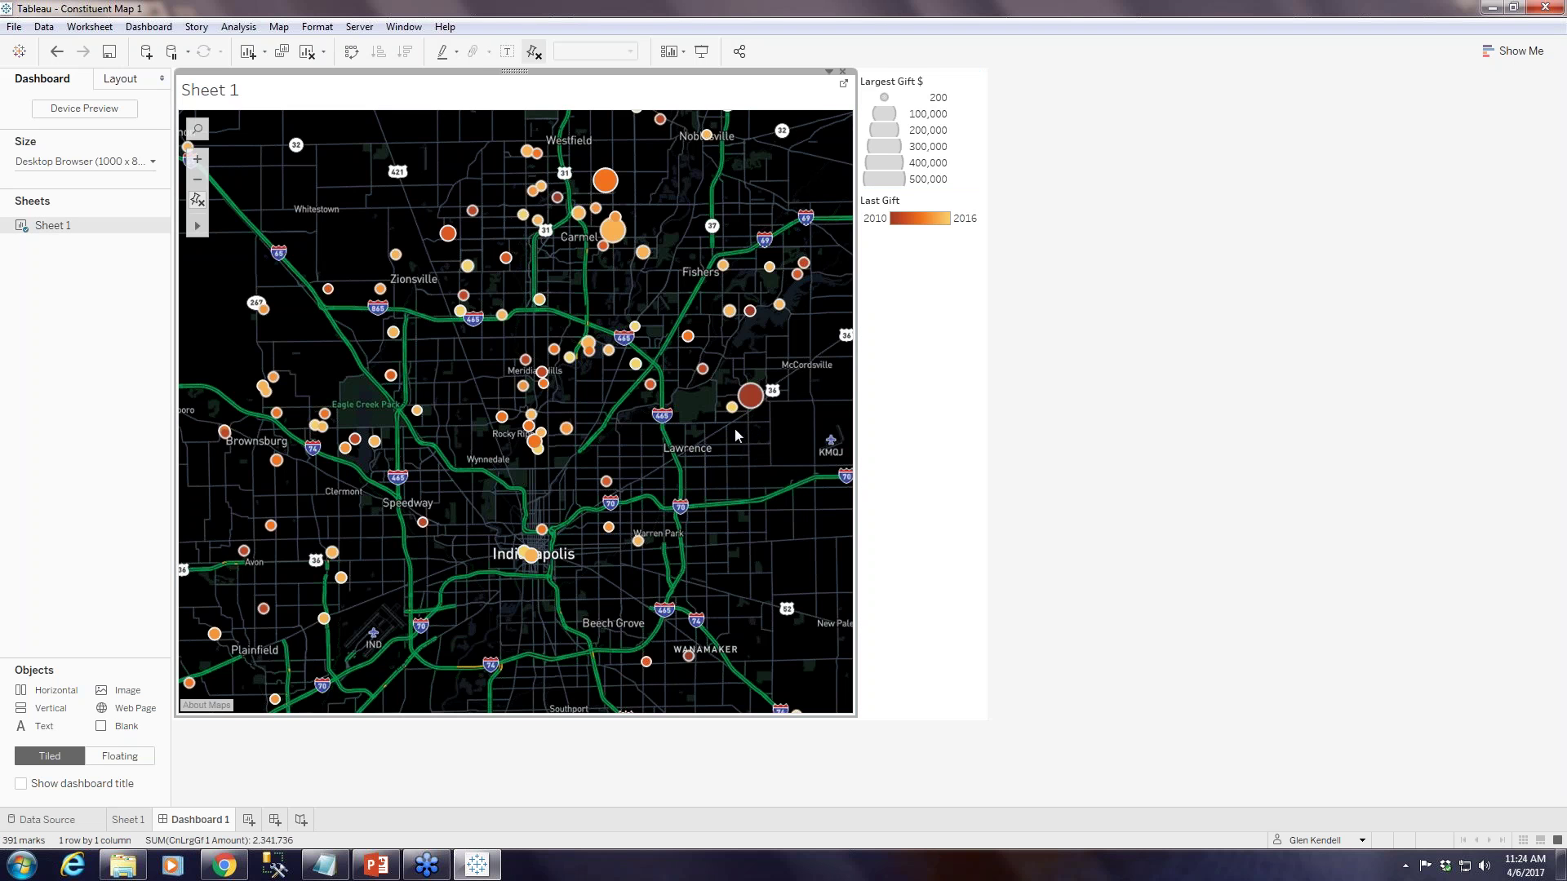
Add a dashboard URL action named Google Maps that runs from the menu on Sheet 1
click(149, 28)
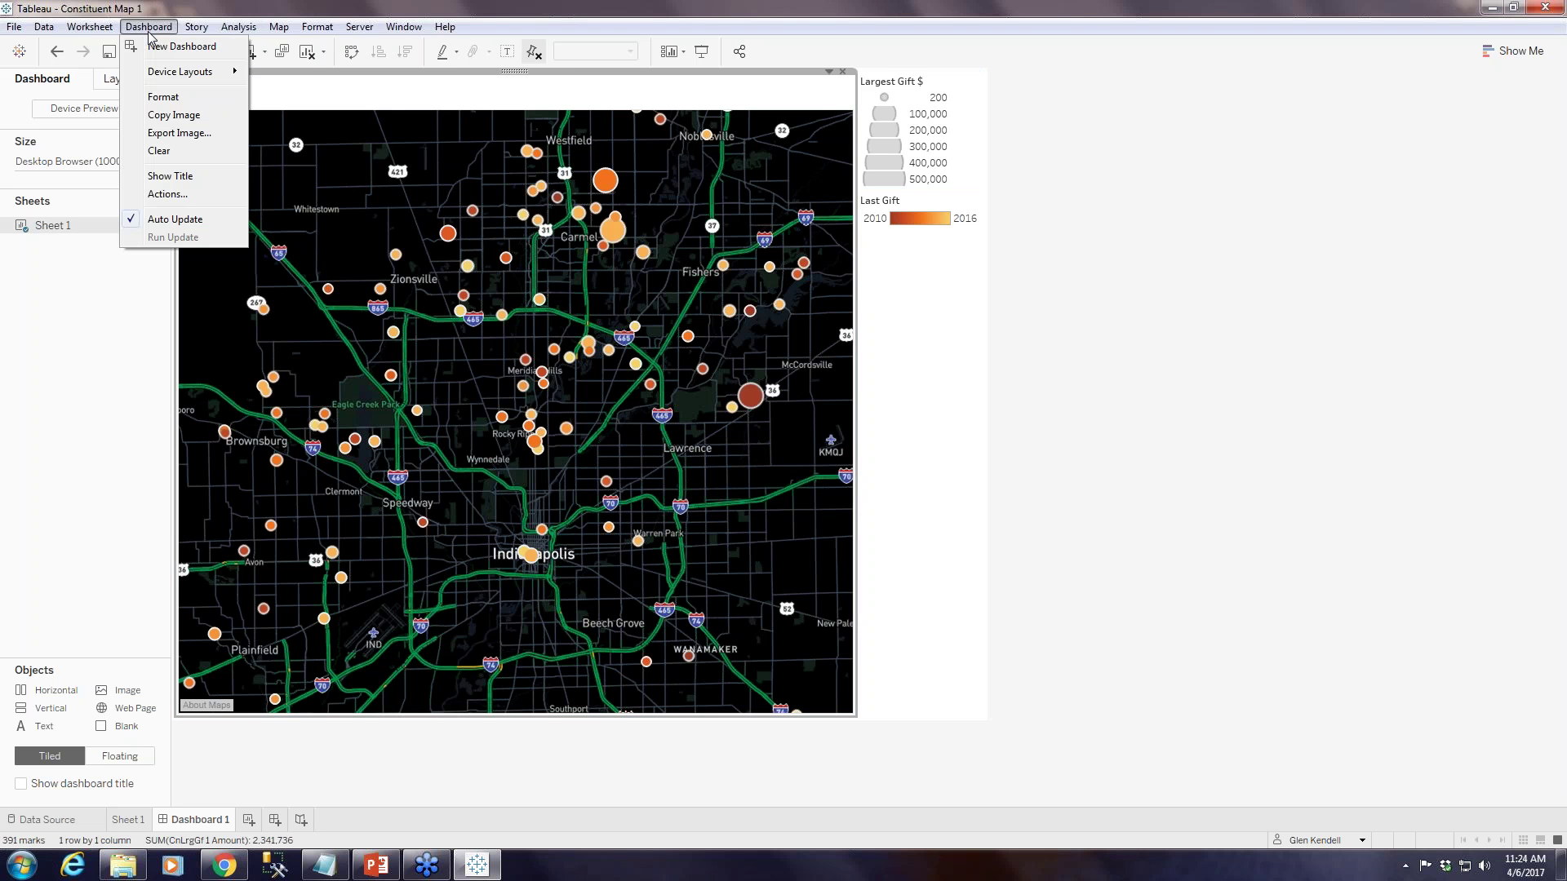
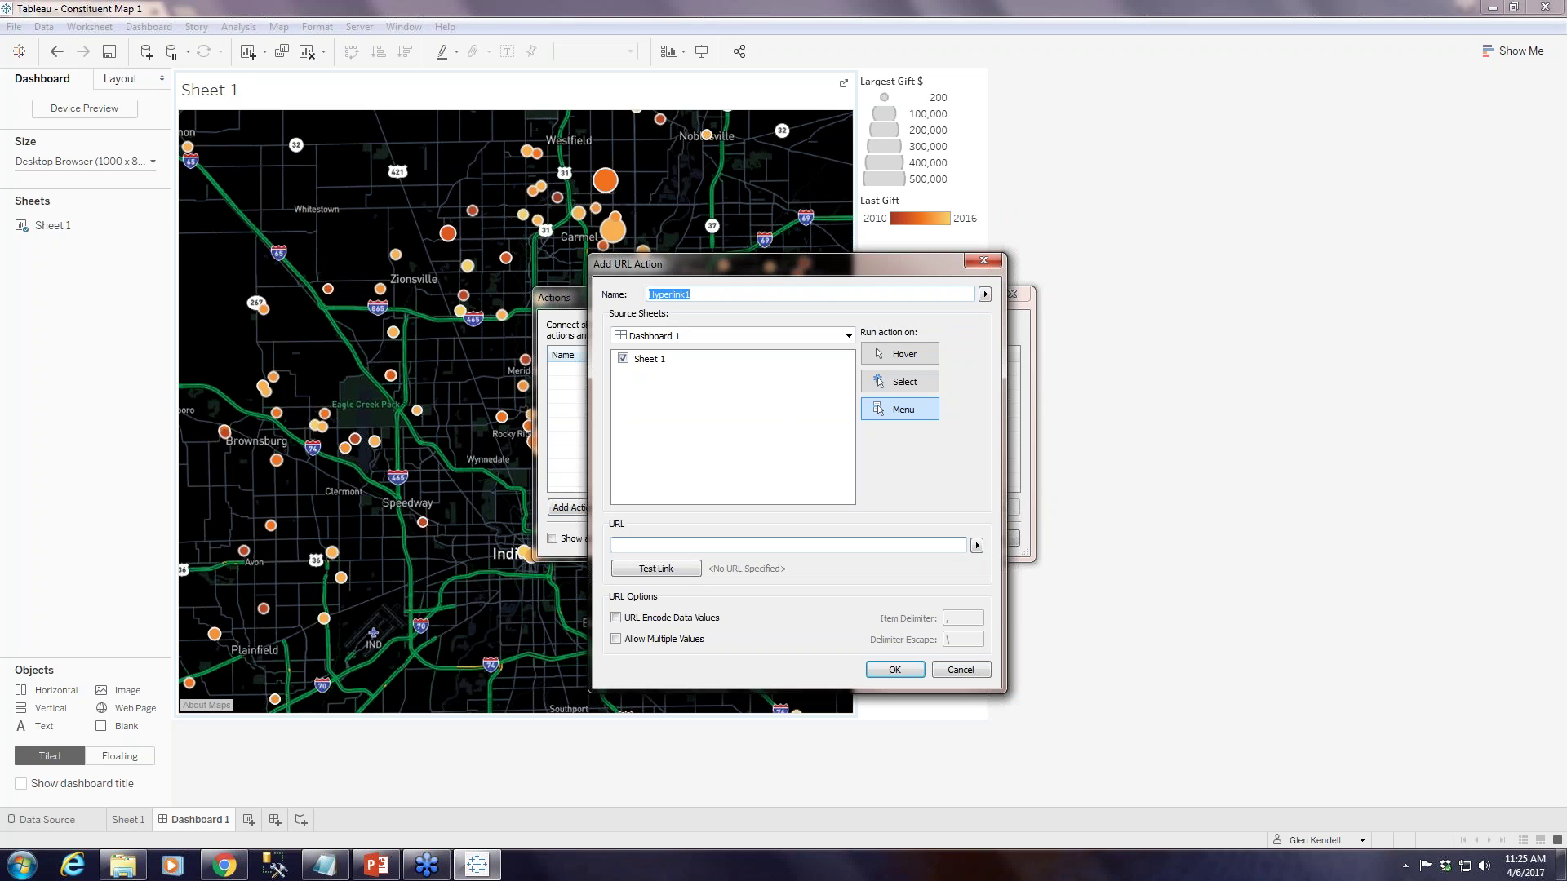
text(le Maps)
Switch to the Notepad cheat sheet, review the parts of the Google Maps URL for the action, and copy the whole URL
mouse_move(225, 872)
click(325, 865)
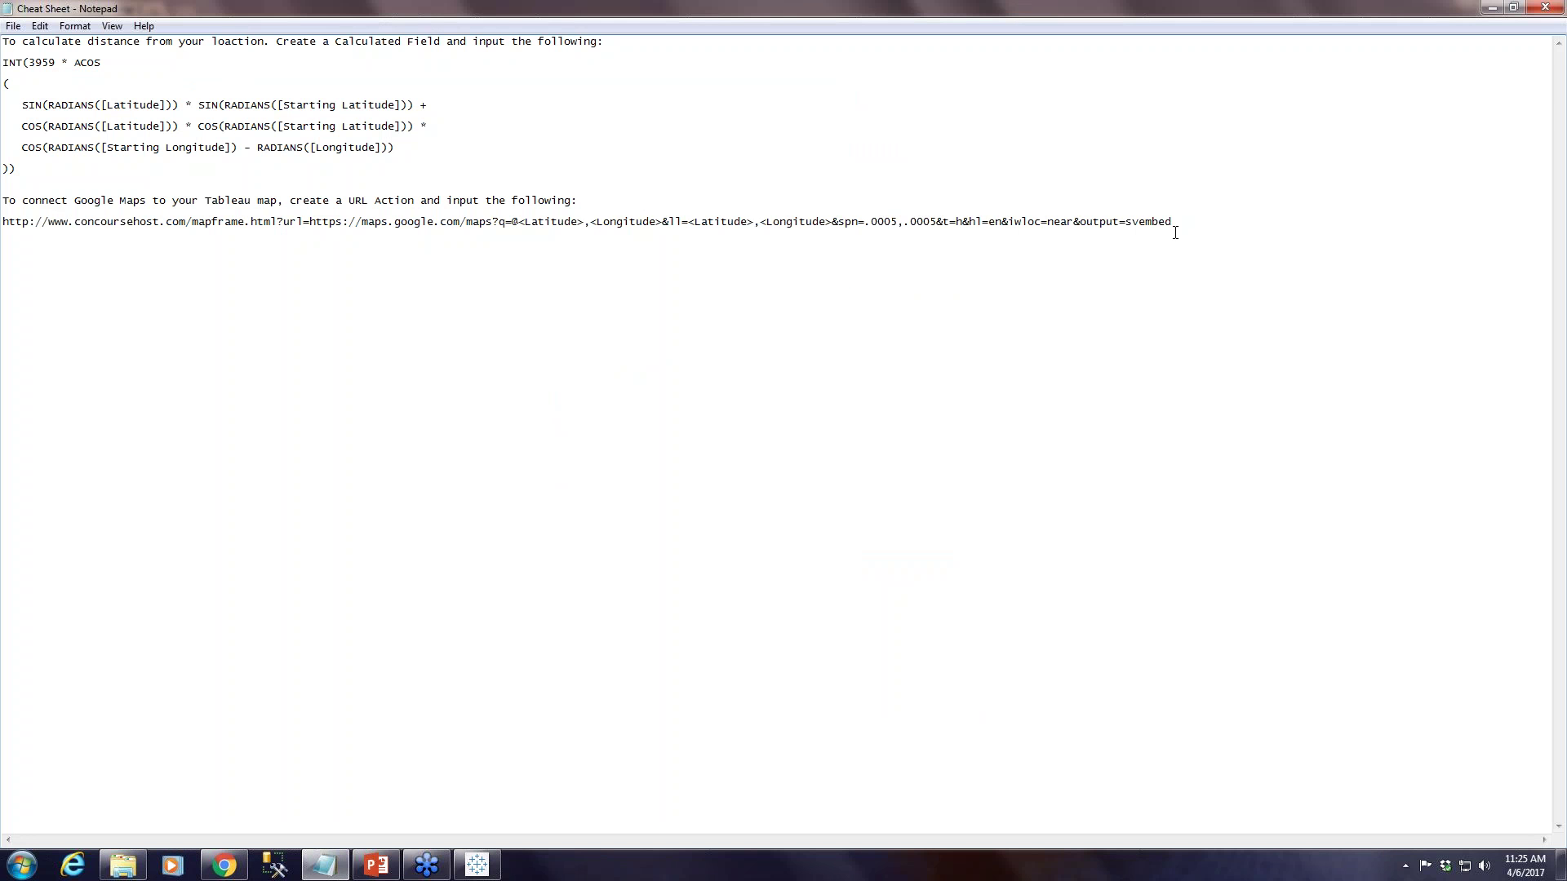
drag(1178, 220, 3, 222)
click(430, 221)
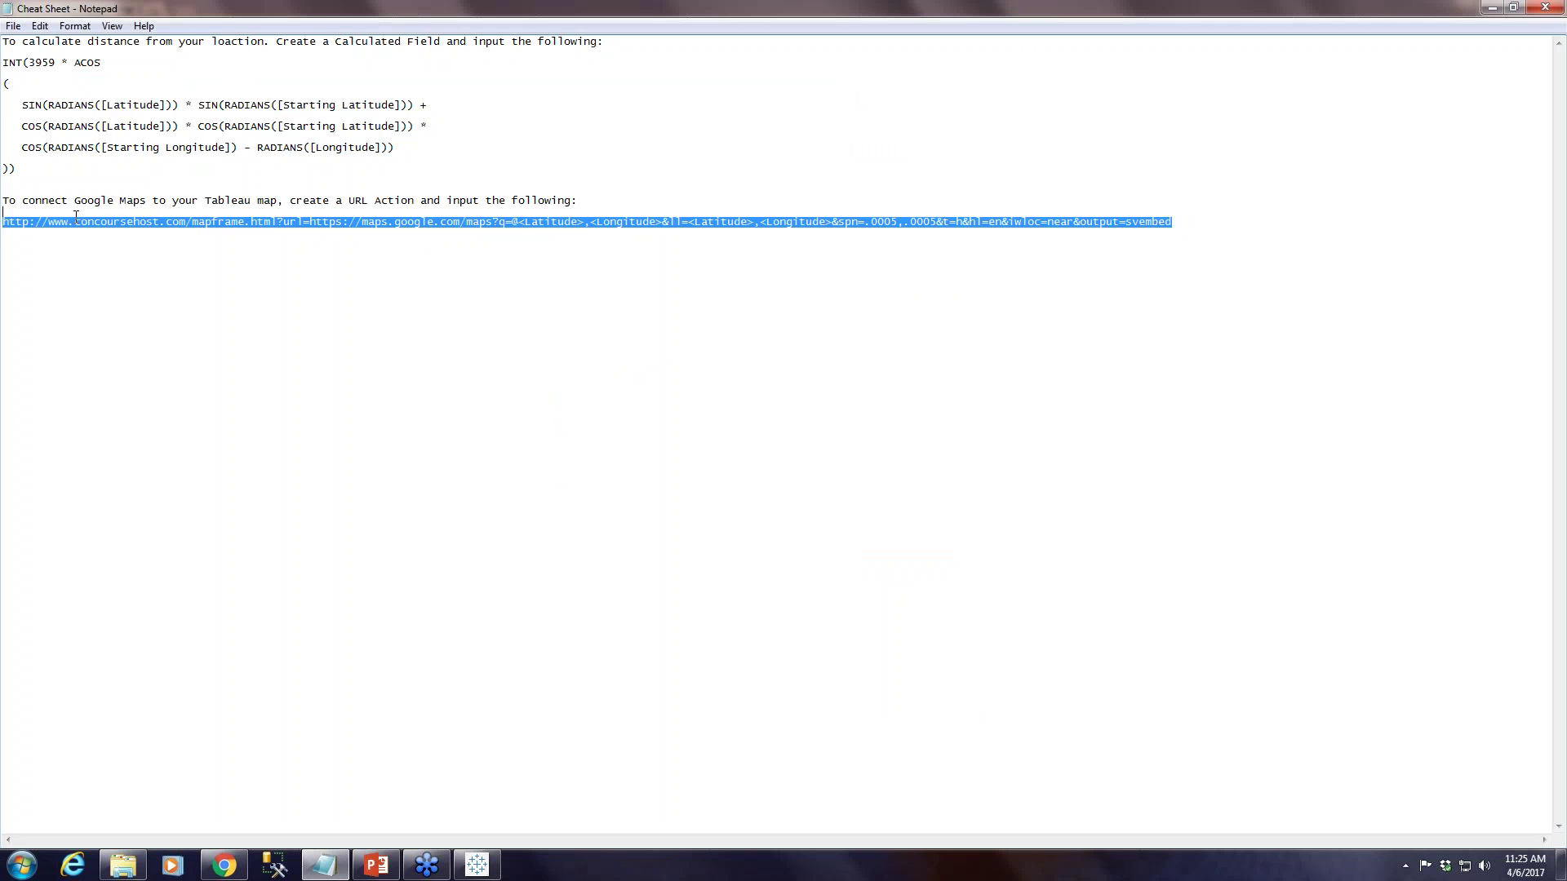
click(93, 265)
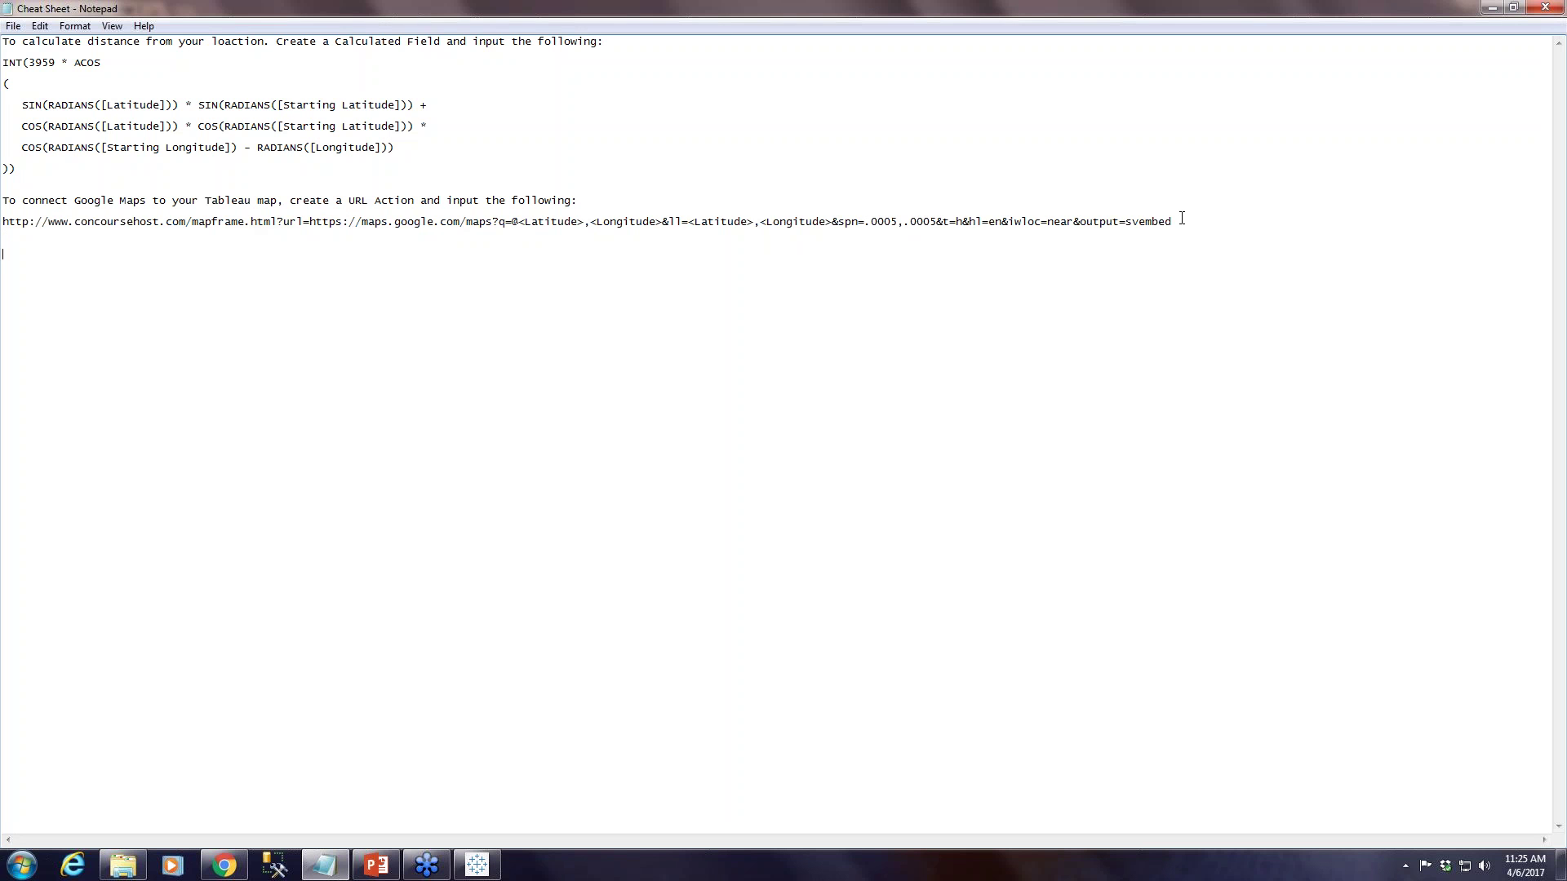
double_click(1078, 216)
key(Right)
drag(387, 221, 310, 223)
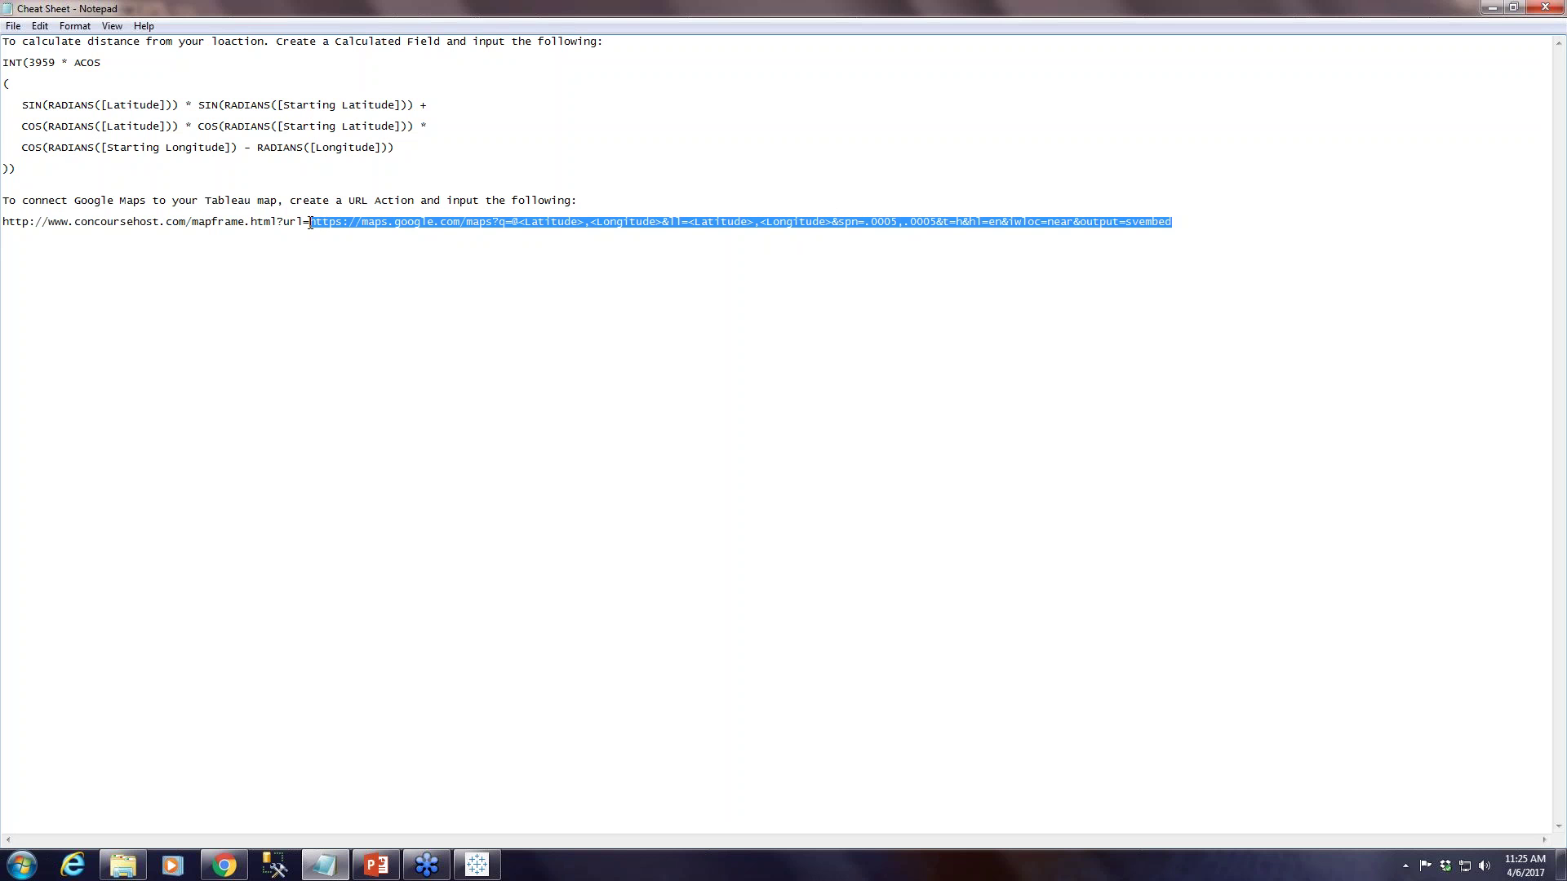
drag(311, 223, 305, 222)
click(177, 253)
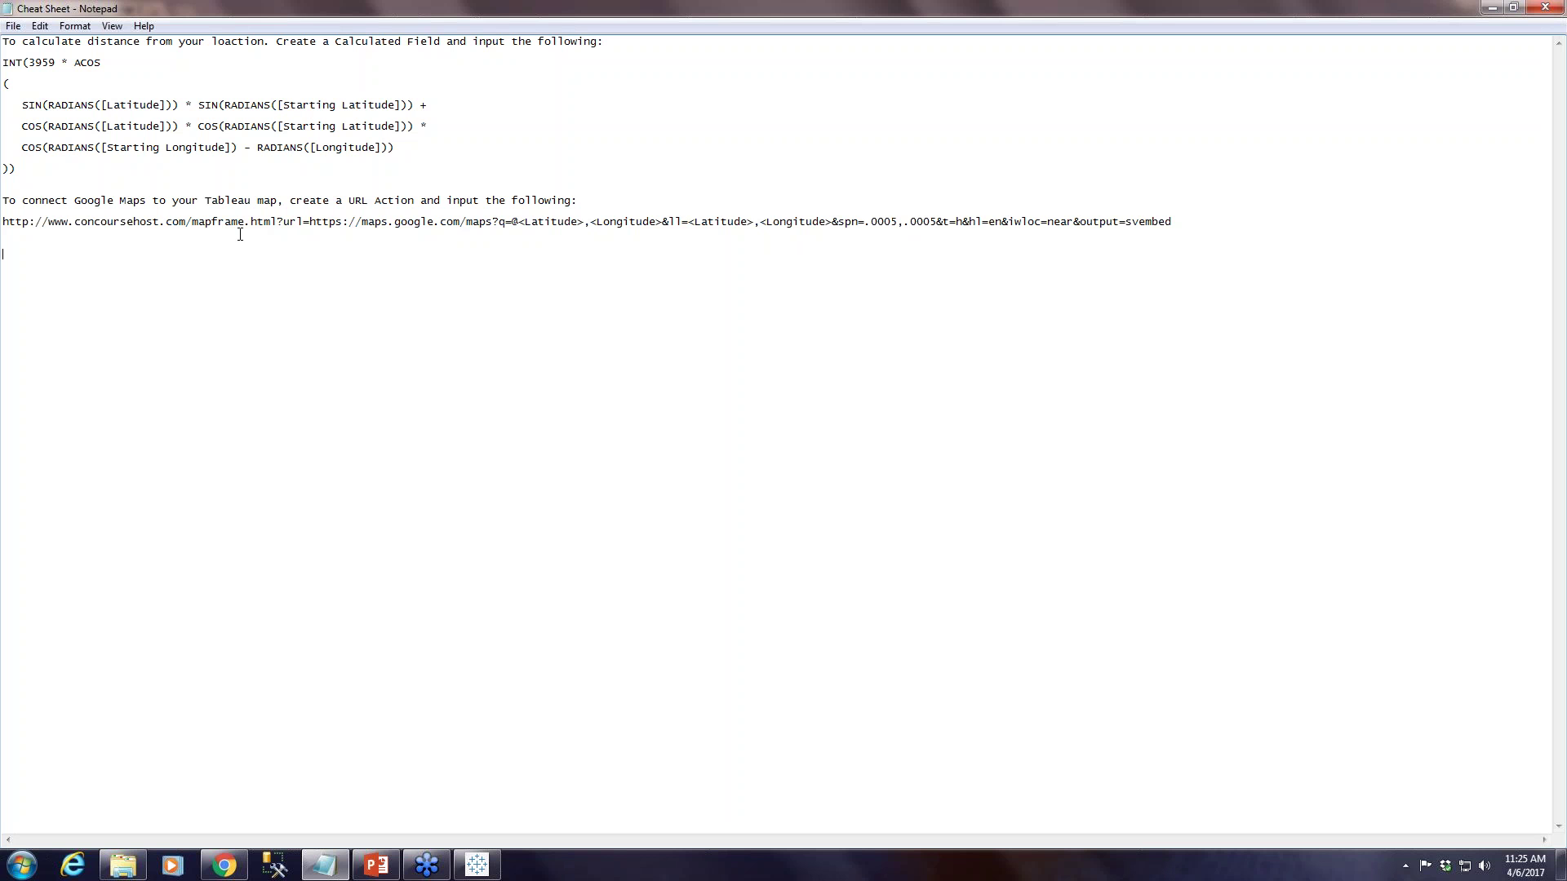
click(619, 232)
drag(8, 230, 8, 227)
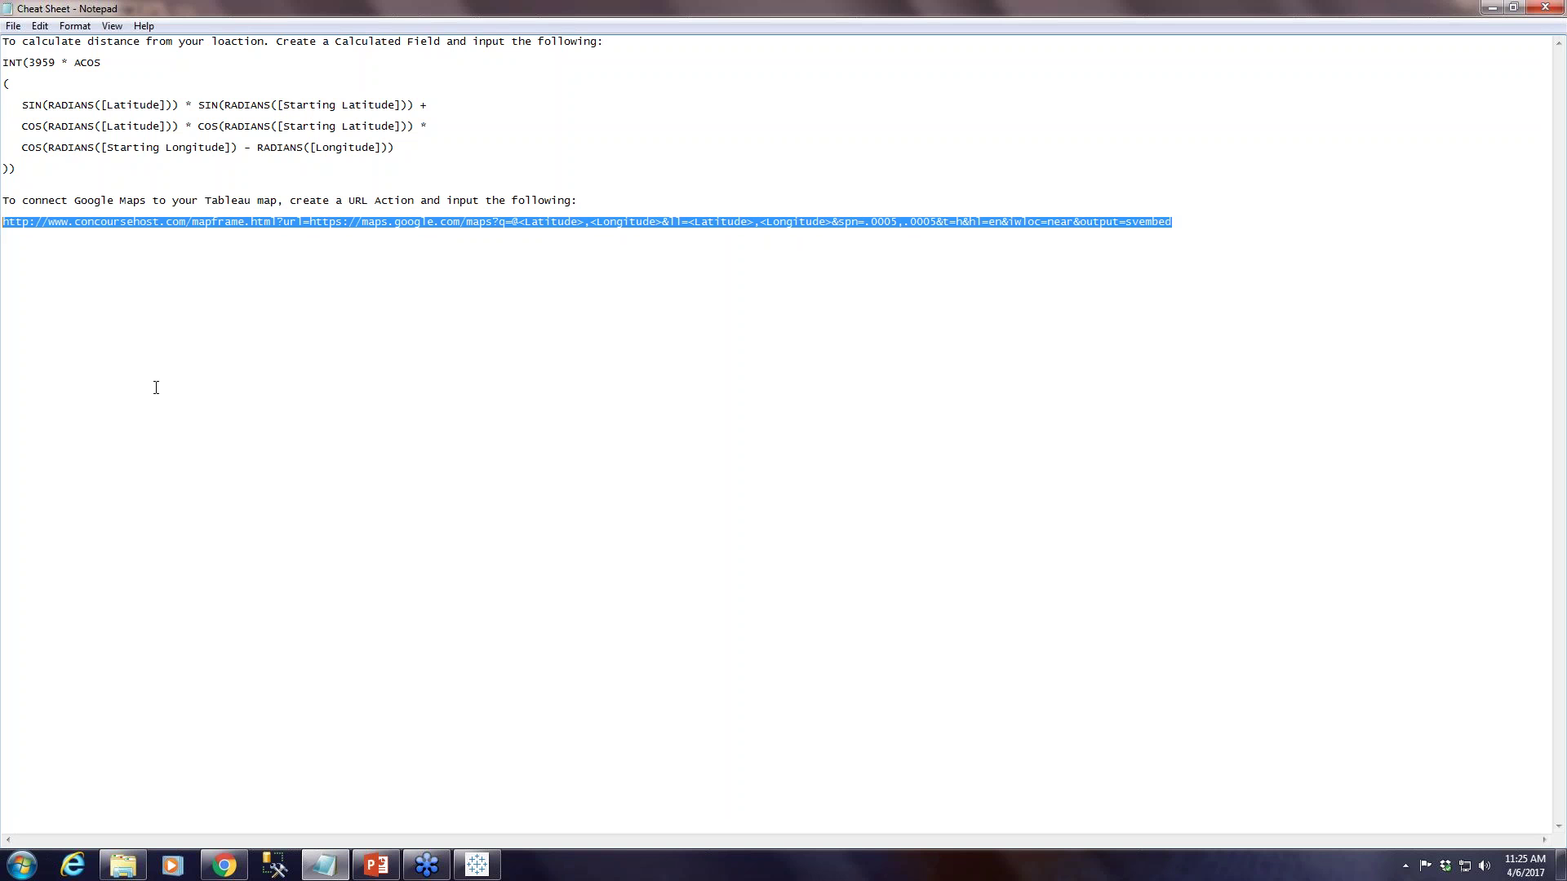
click(514, 278)
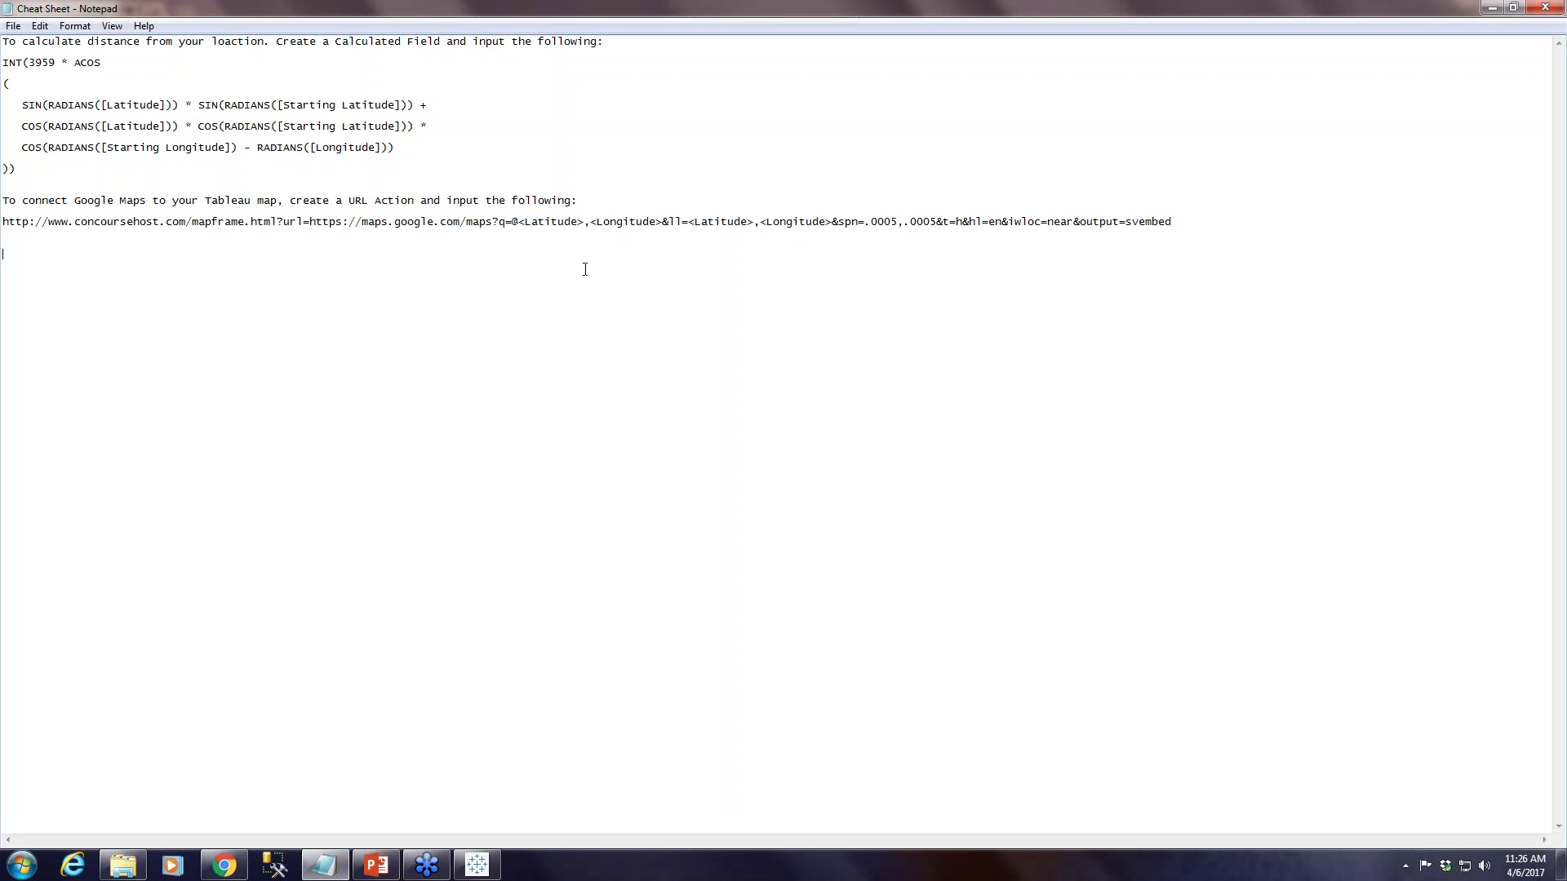
Return to Tableau, paste the copied link as the Google Maps action's URL, and apply the dashboard actions
click(477, 865)
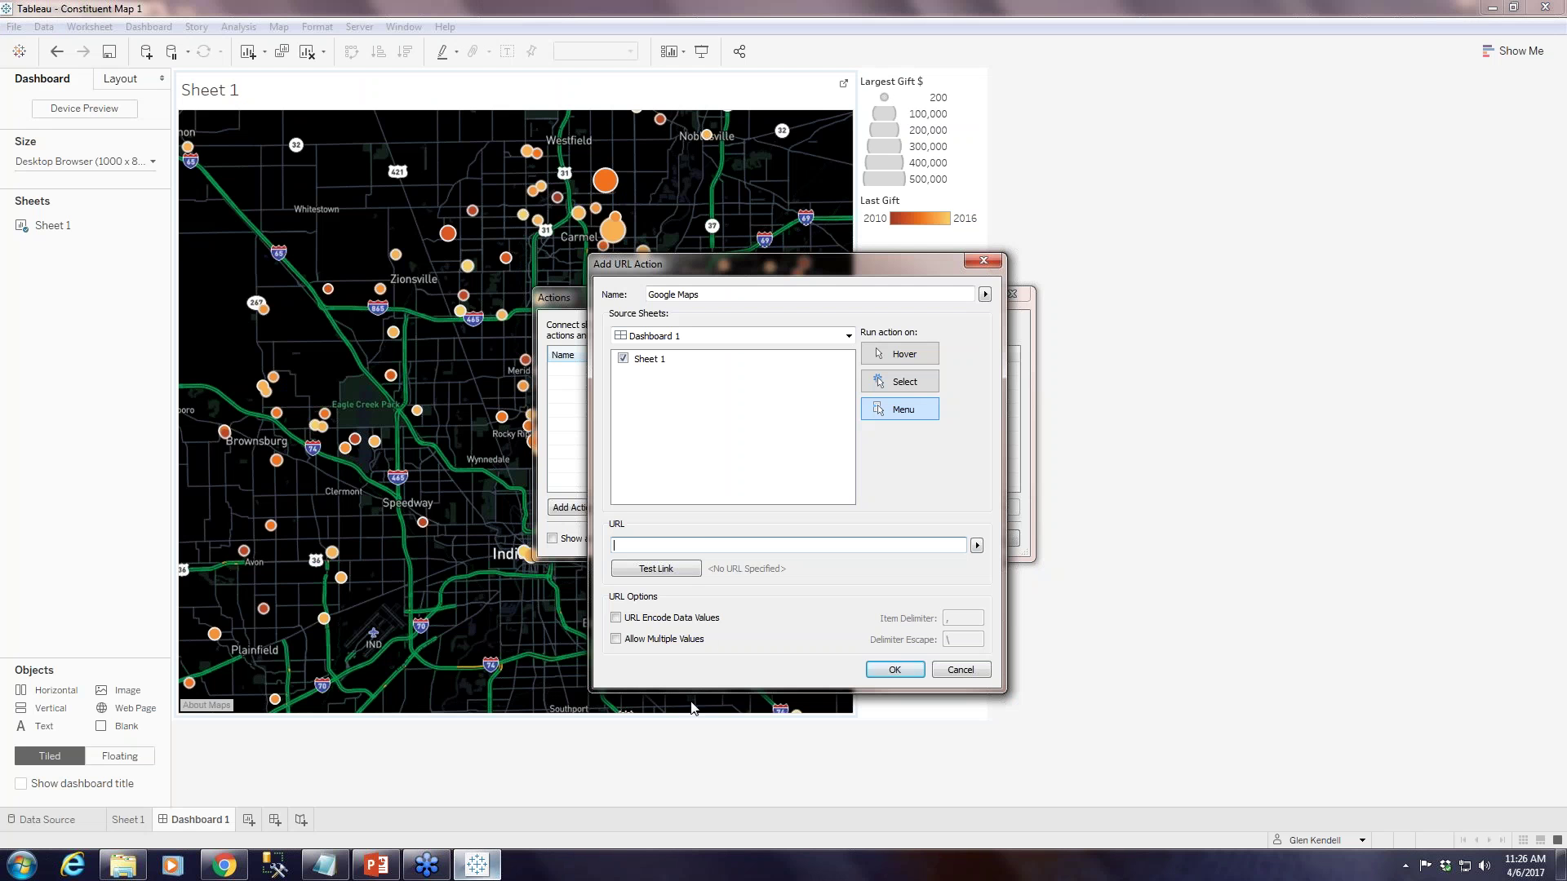
click(685, 550)
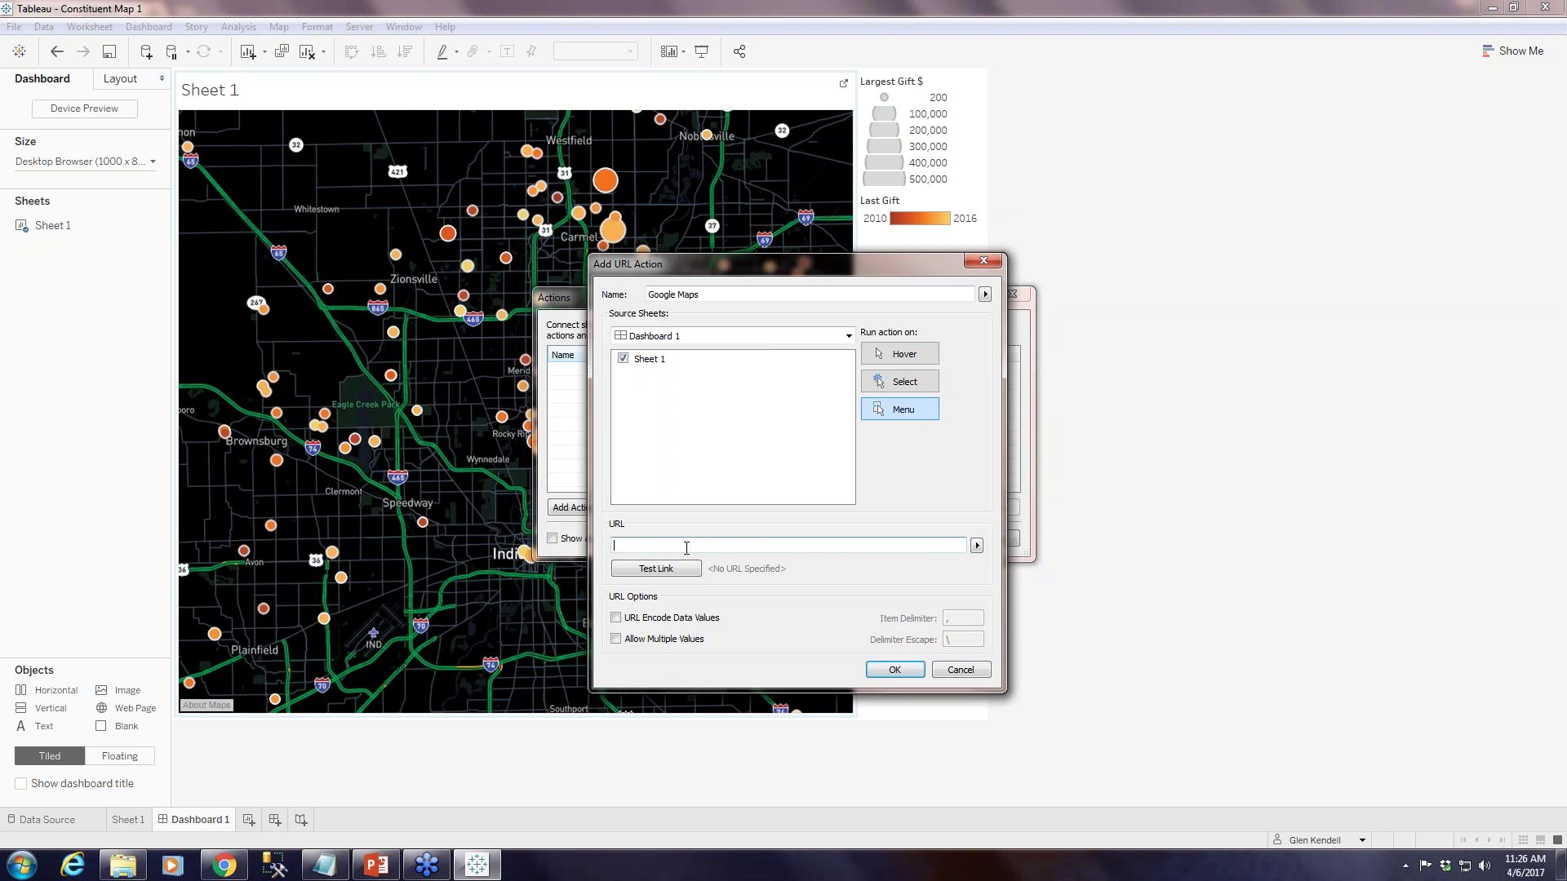
key(ctrl+v)
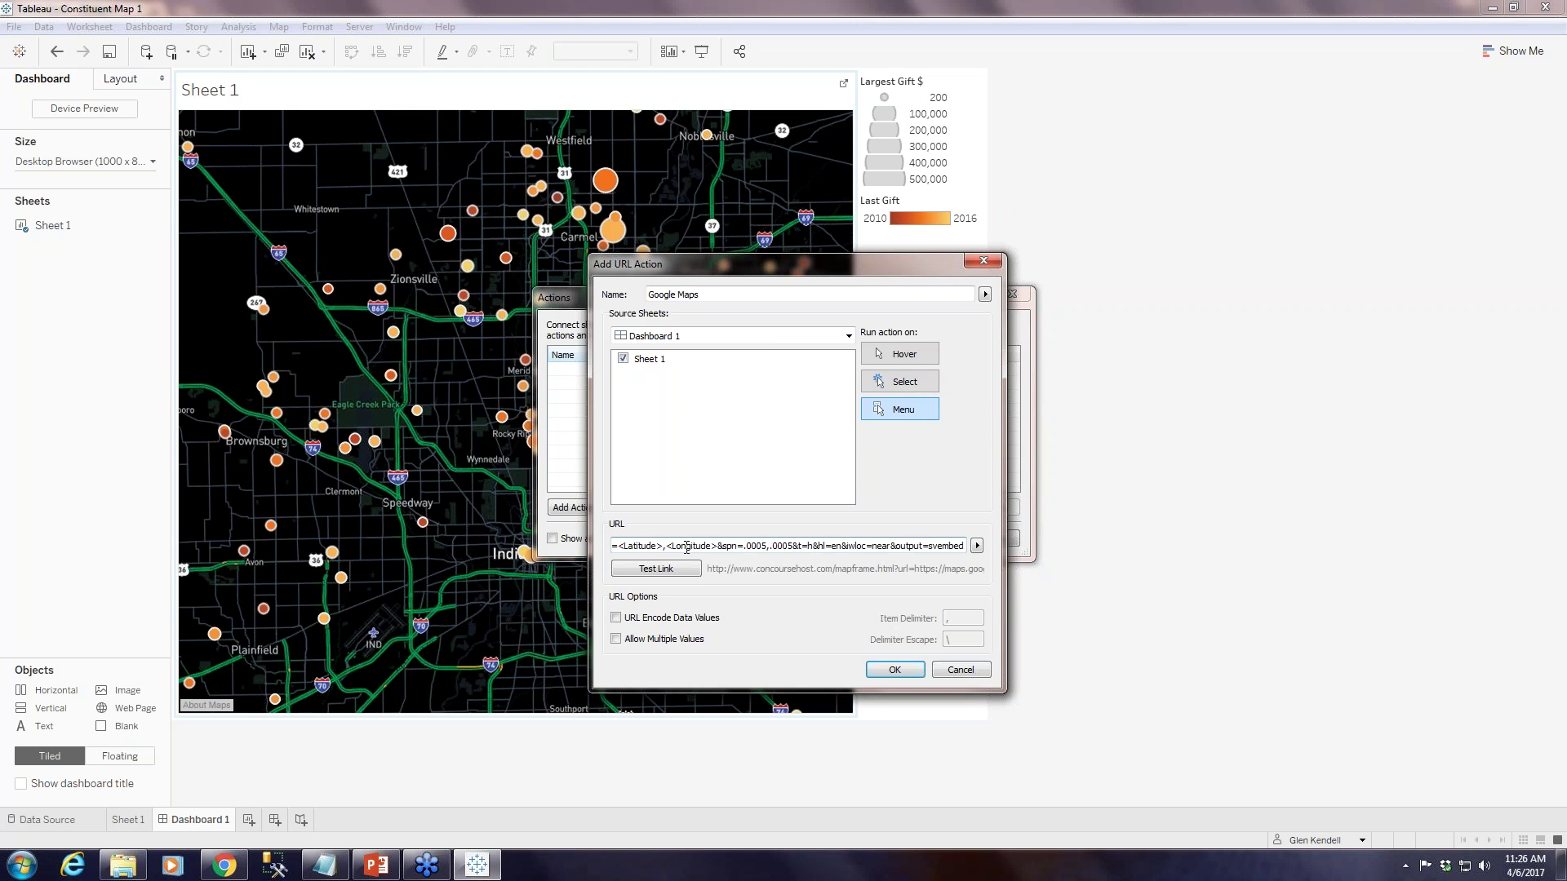
click(901, 673)
click(324, 865)
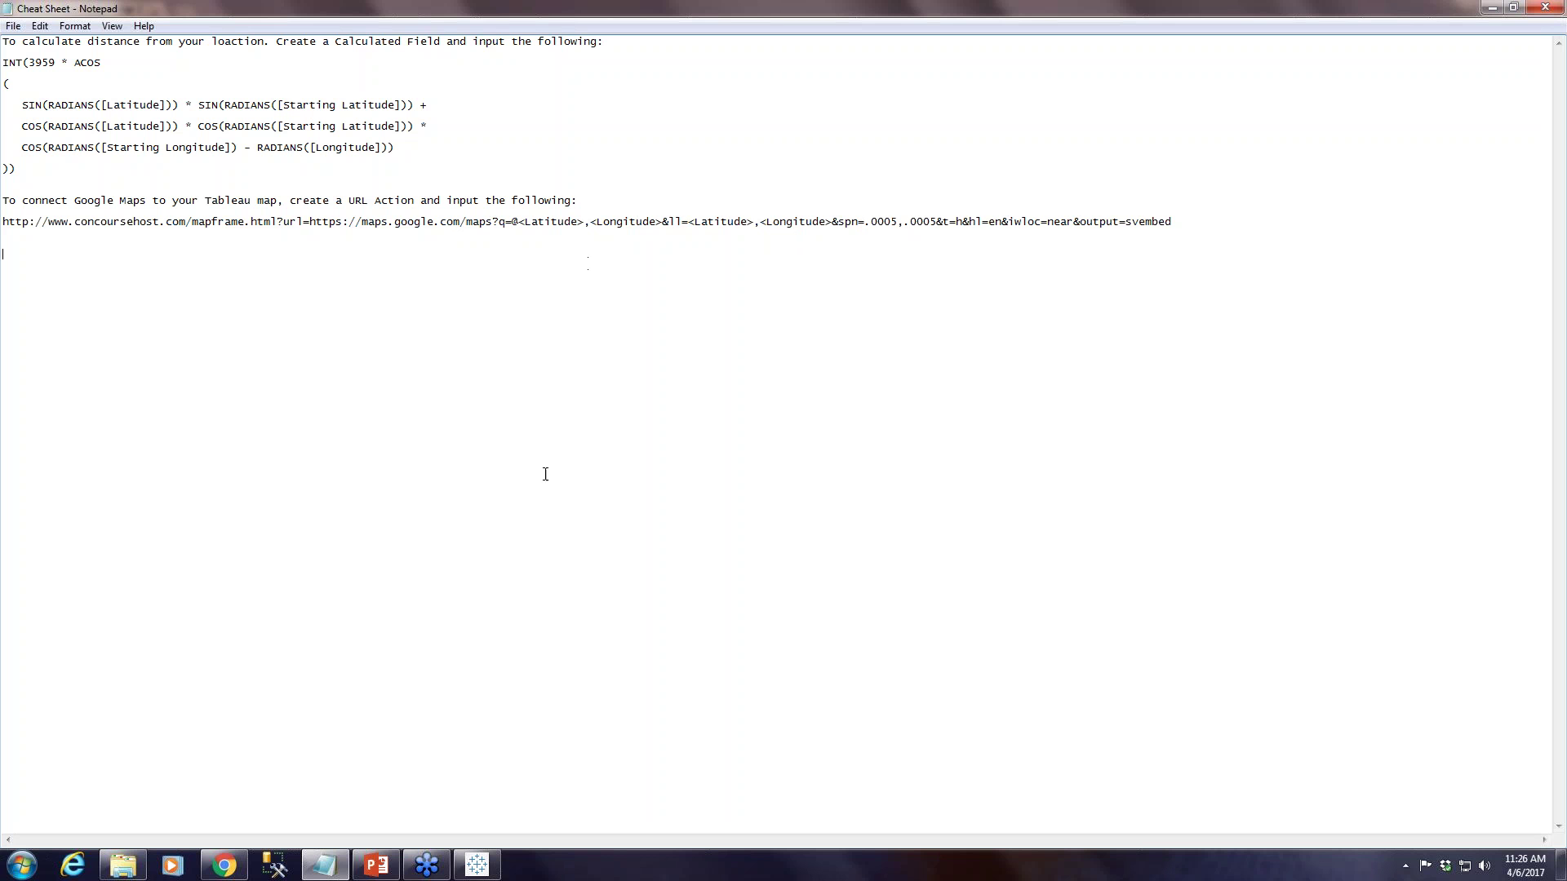
mouse_move(482, 872)
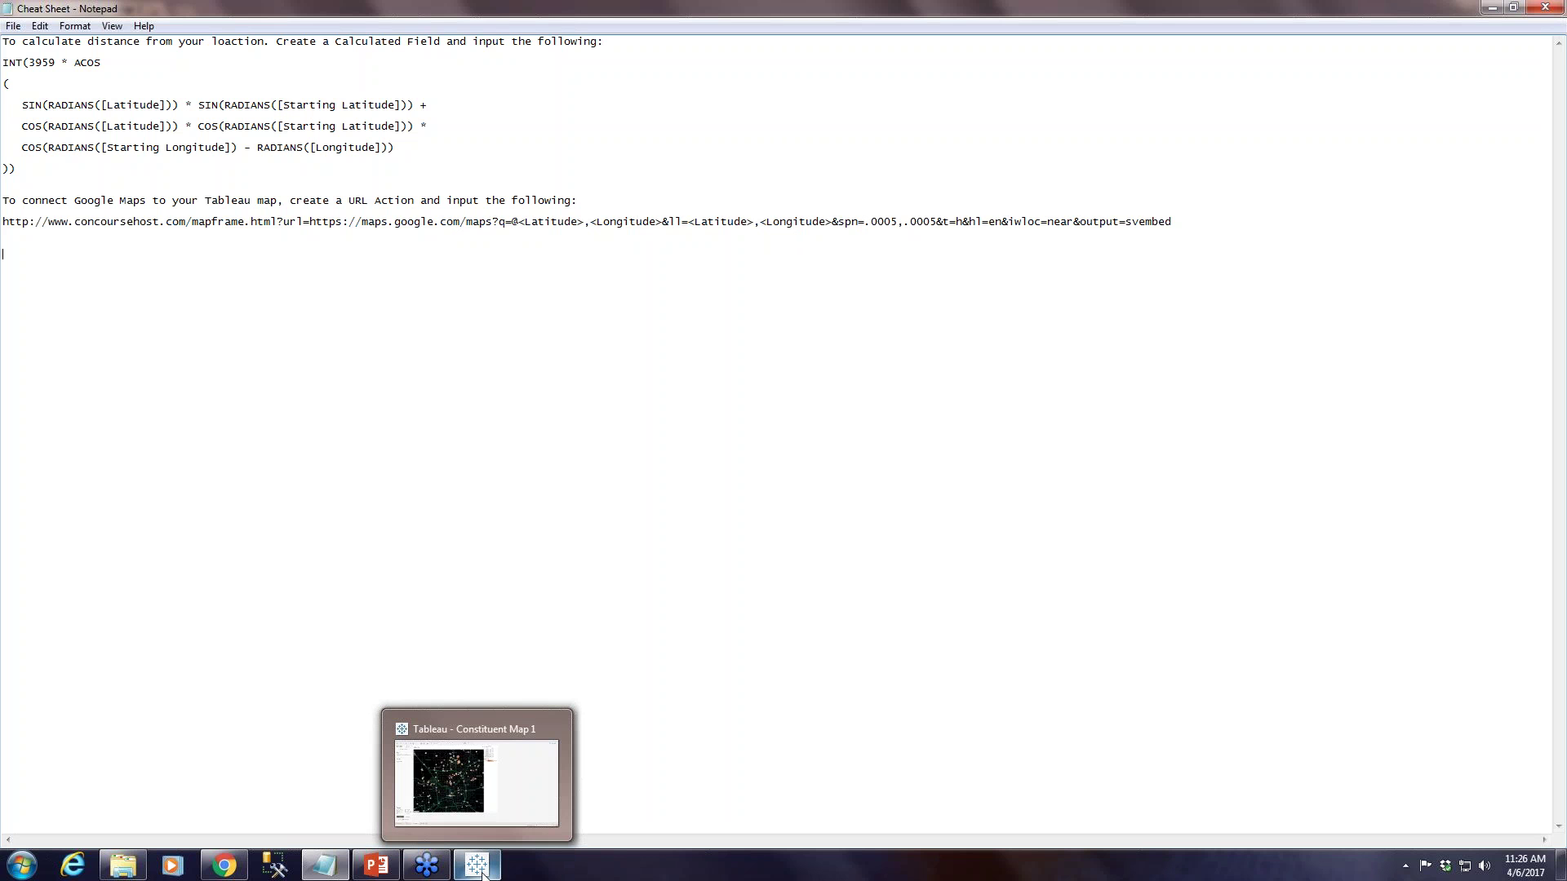
click(483, 872)
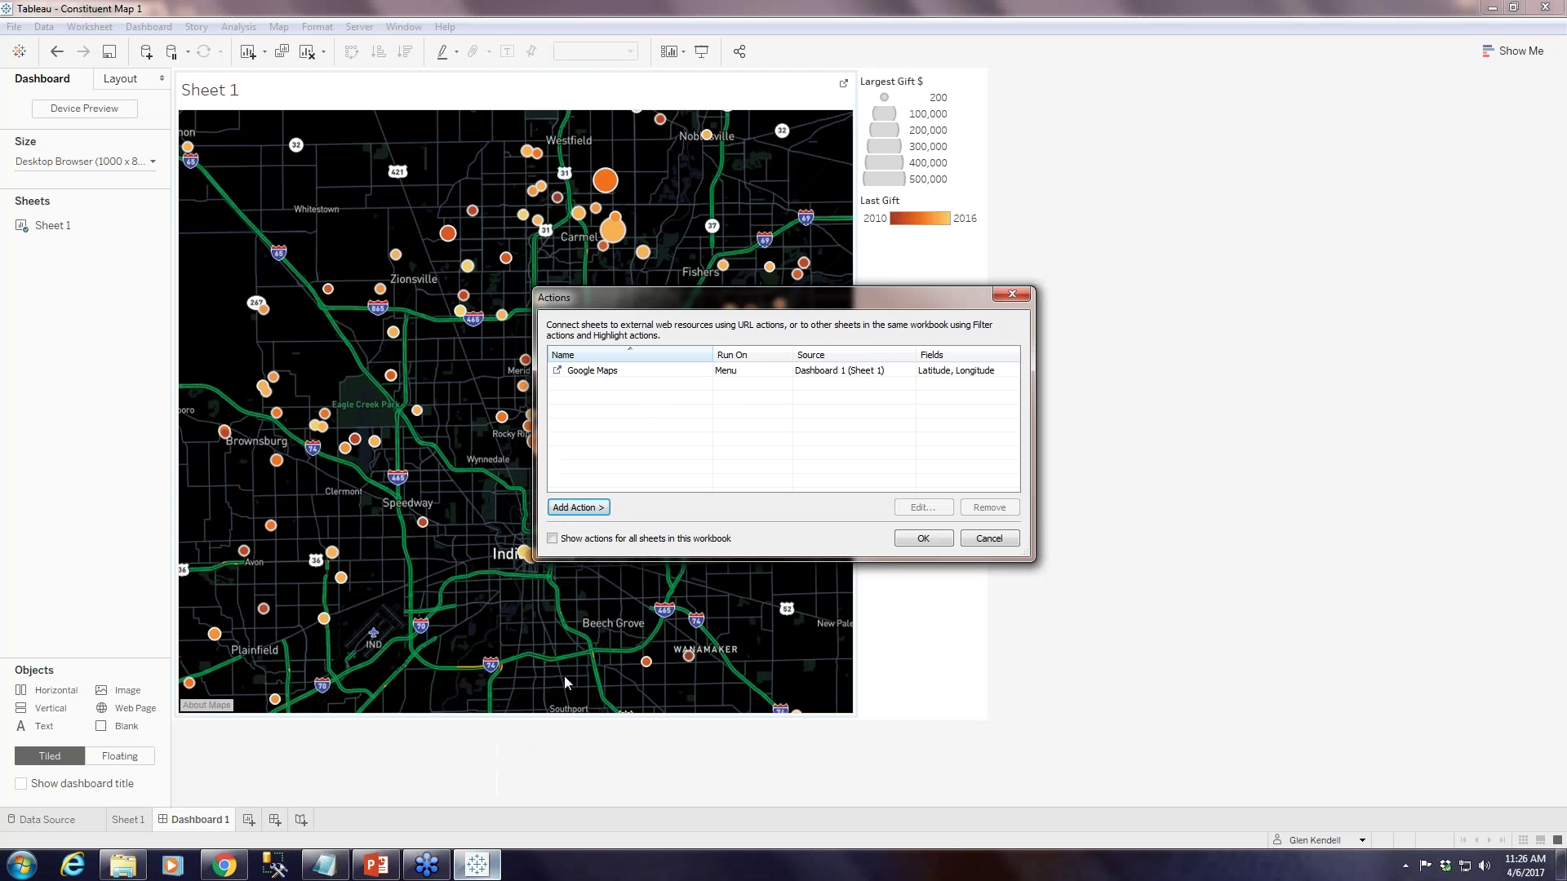
click(608, 371)
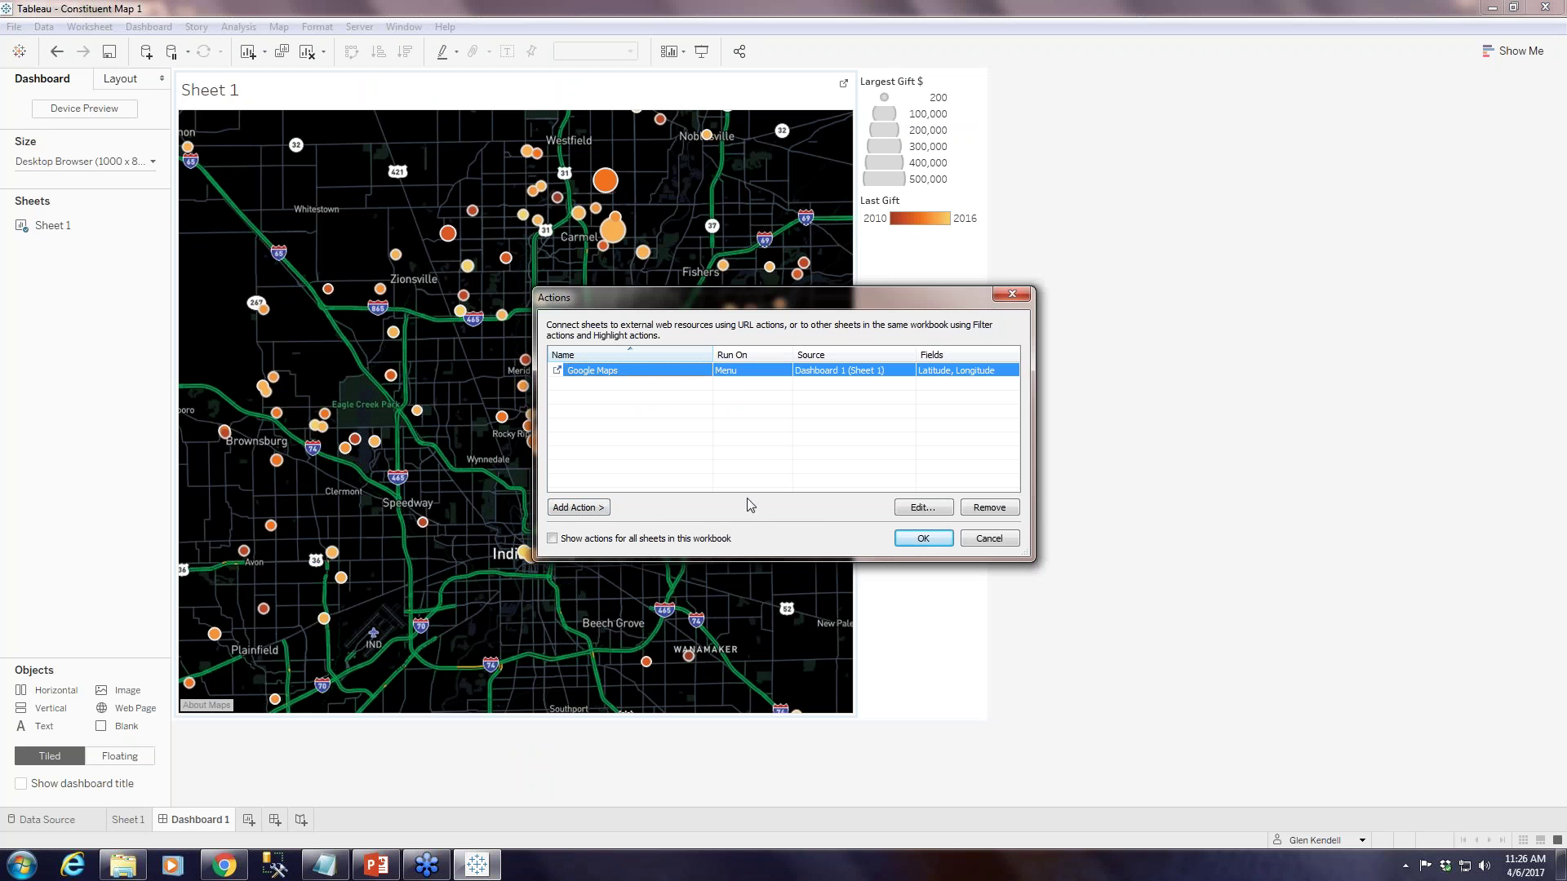
click(923, 539)
click(934, 307)
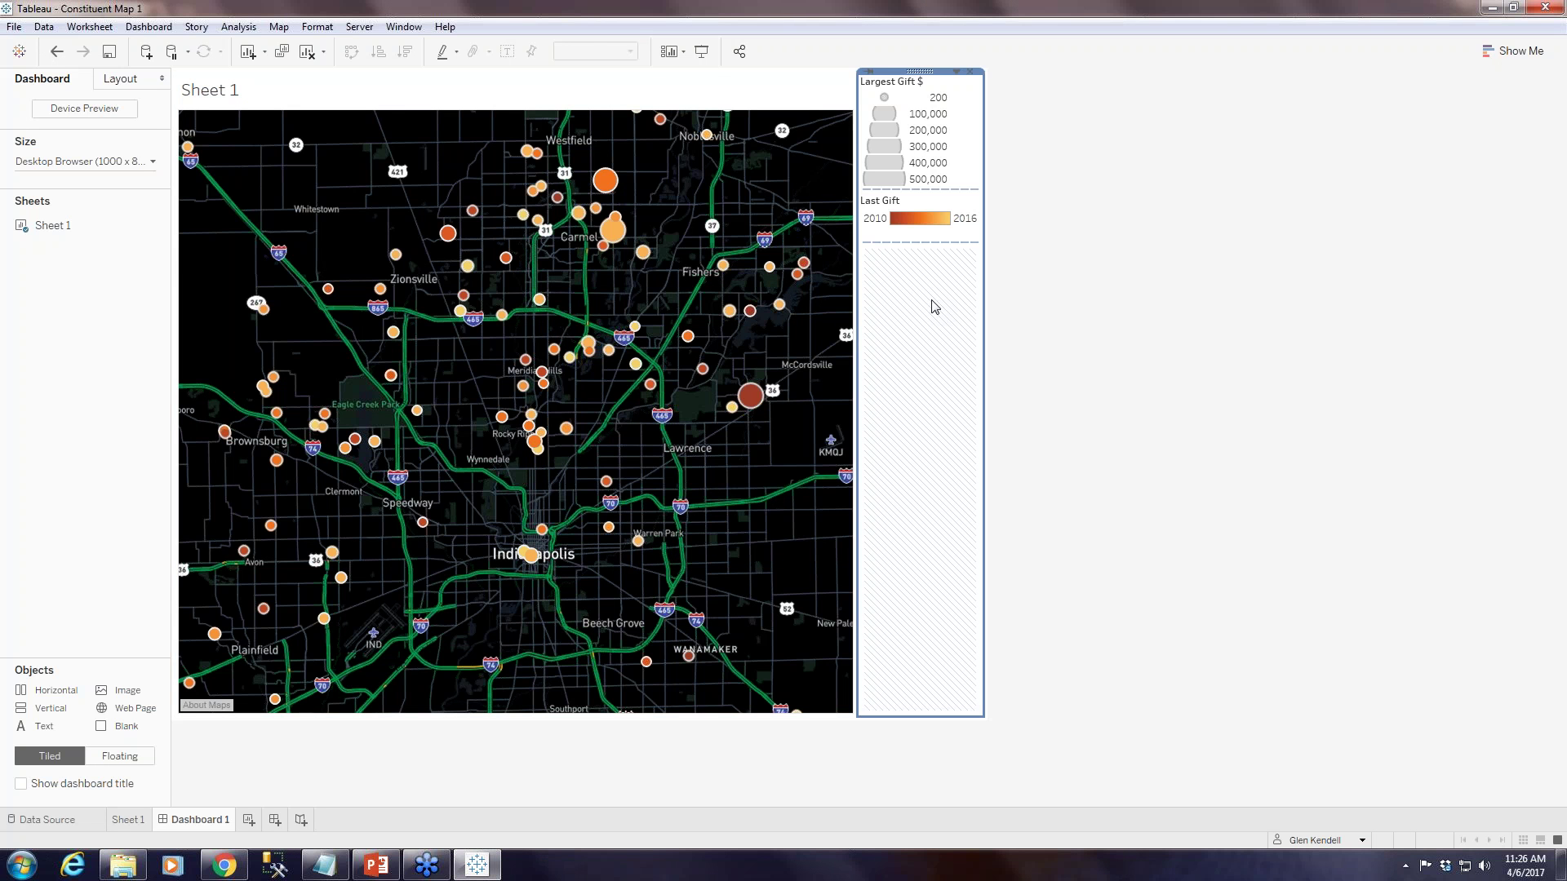
Test the Google Maps action on the orange gift mark just west of Rocky Ripple
mouse_move(503, 431)
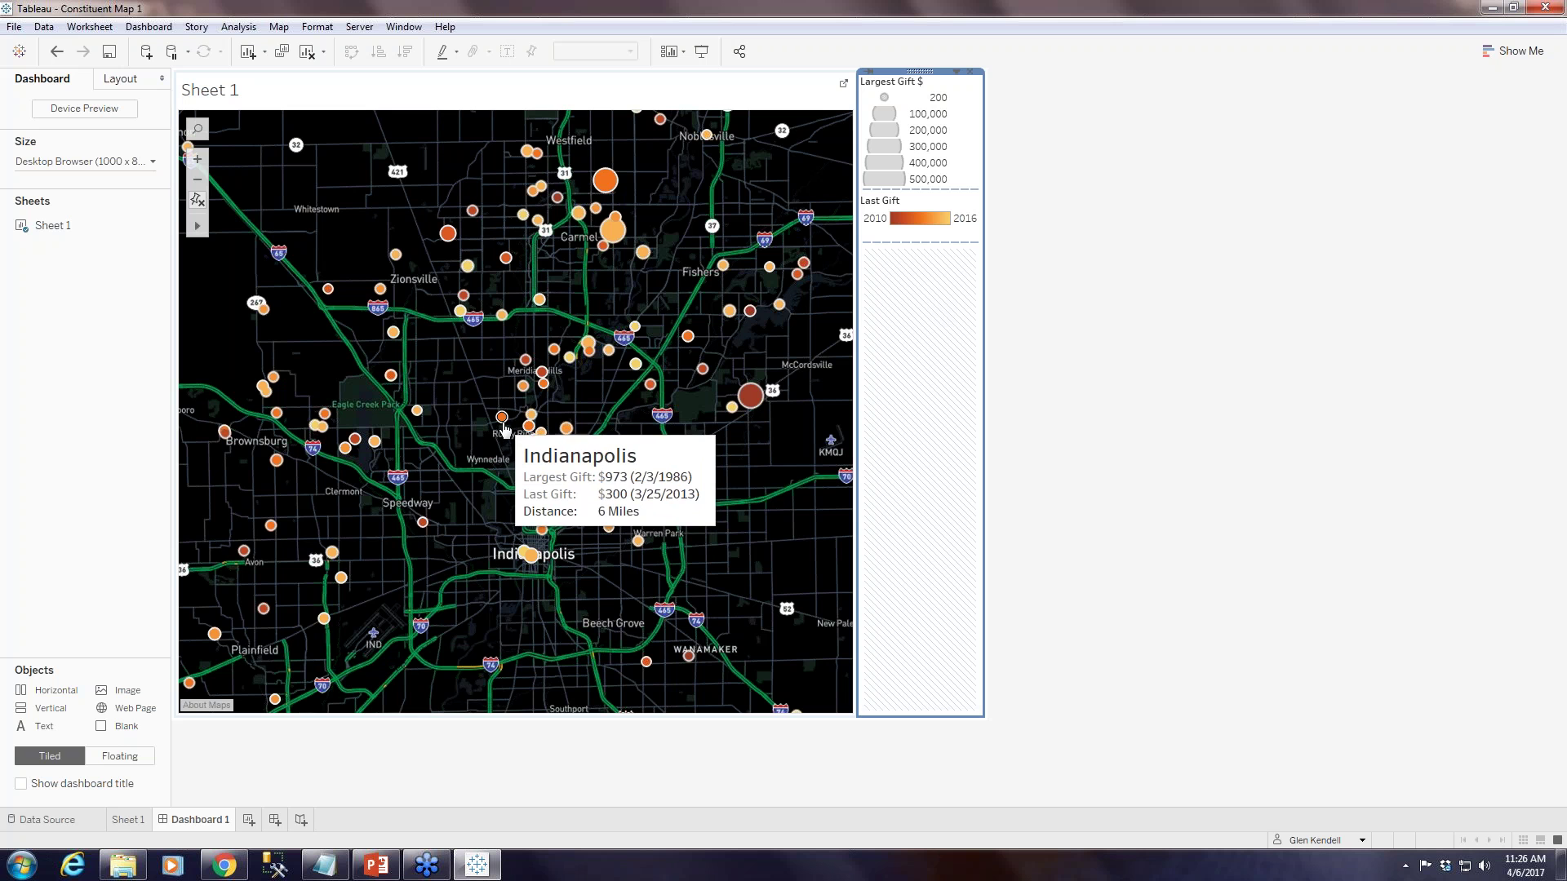
click(501, 419)
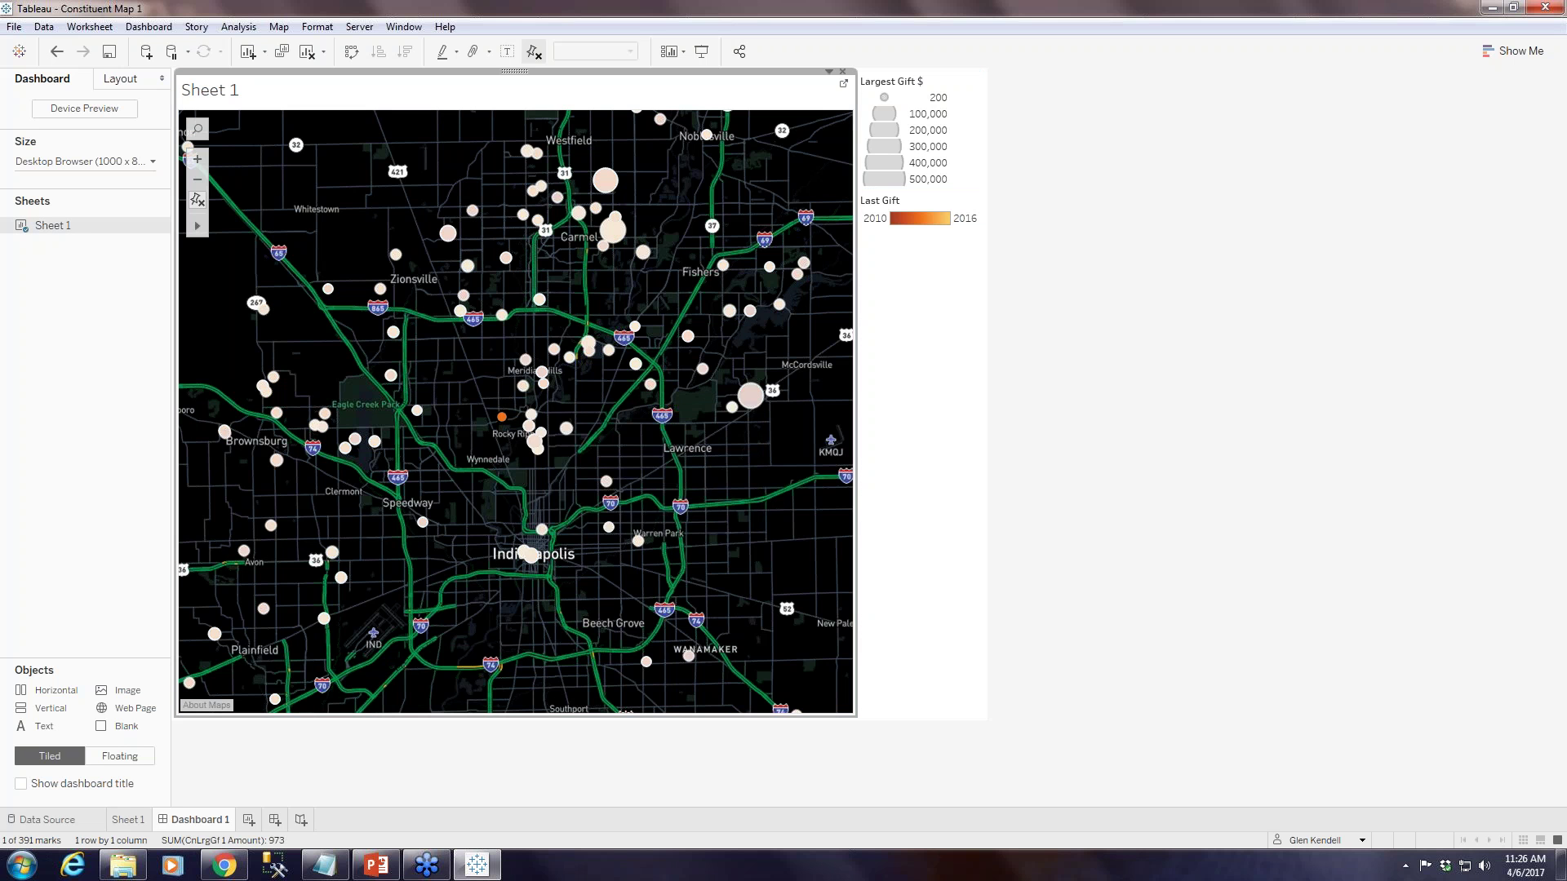
click(502, 418)
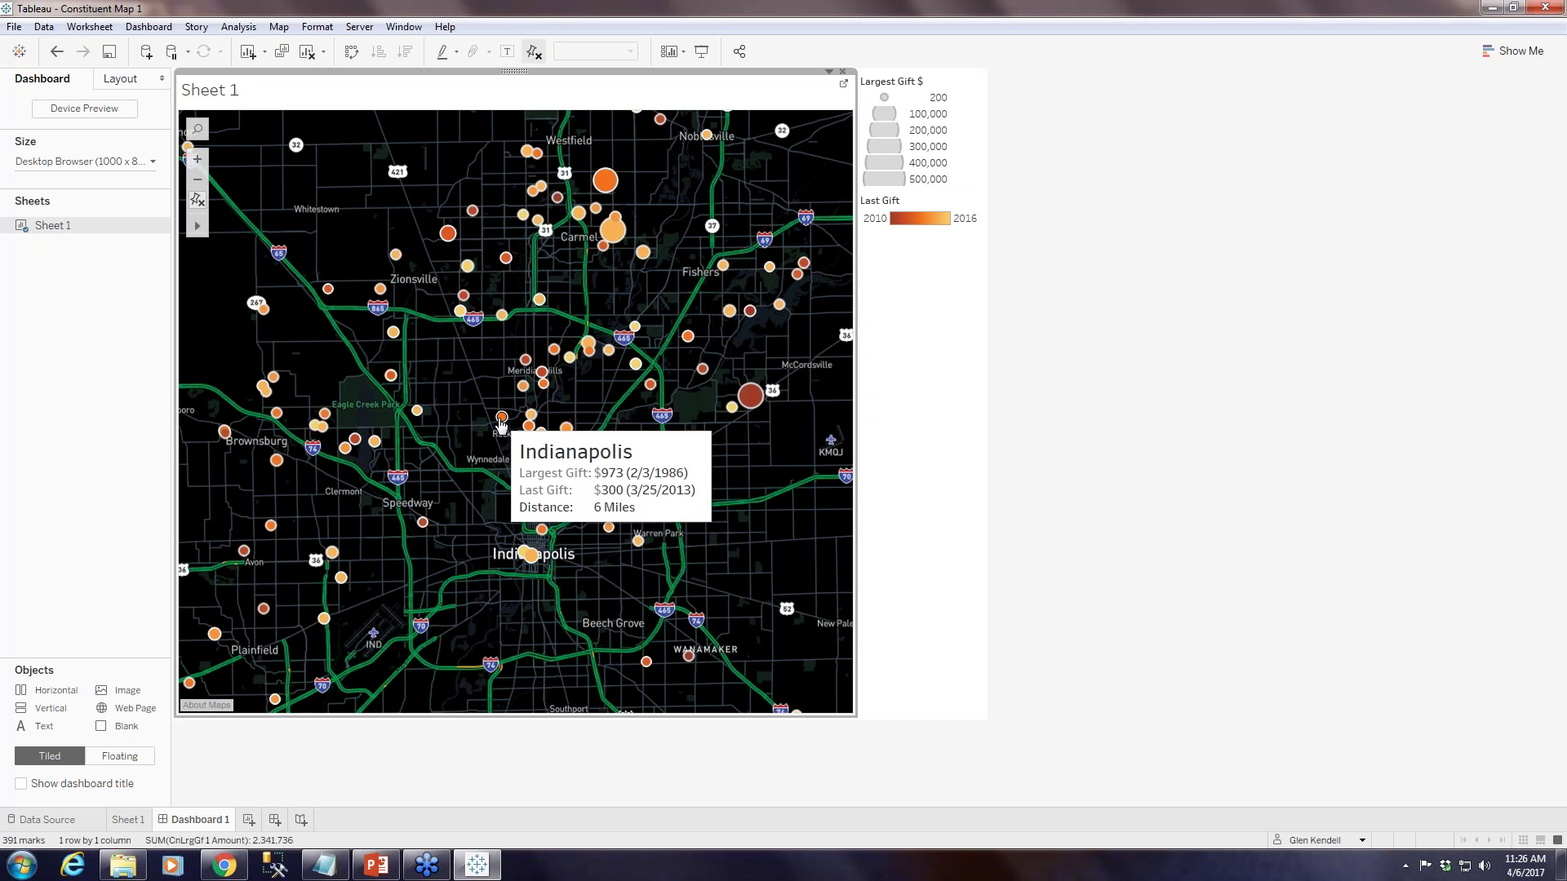
click(502, 418)
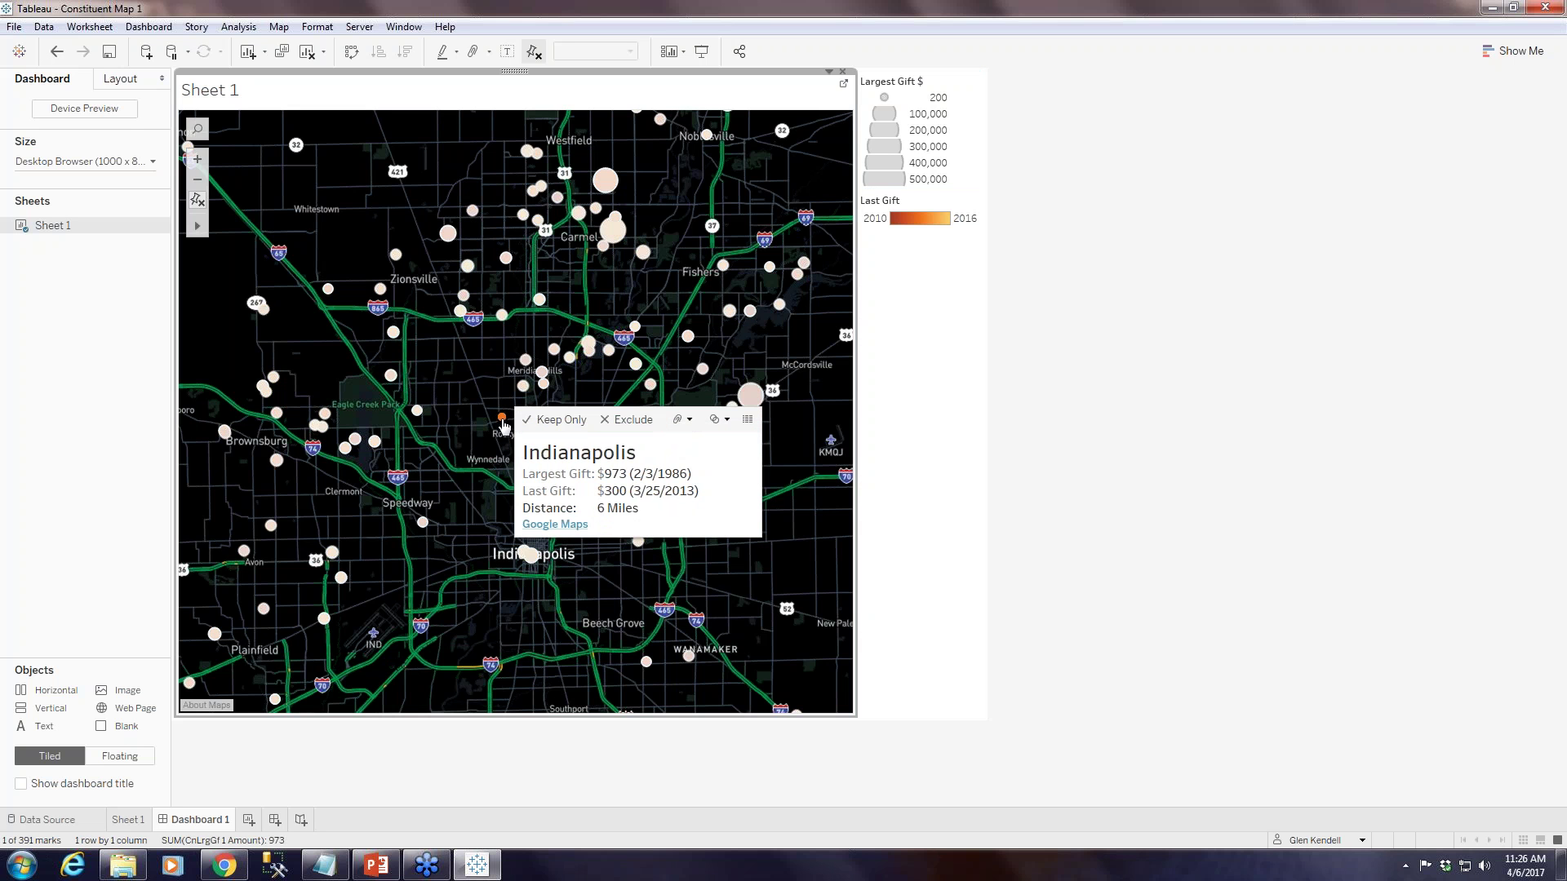
click(568, 532)
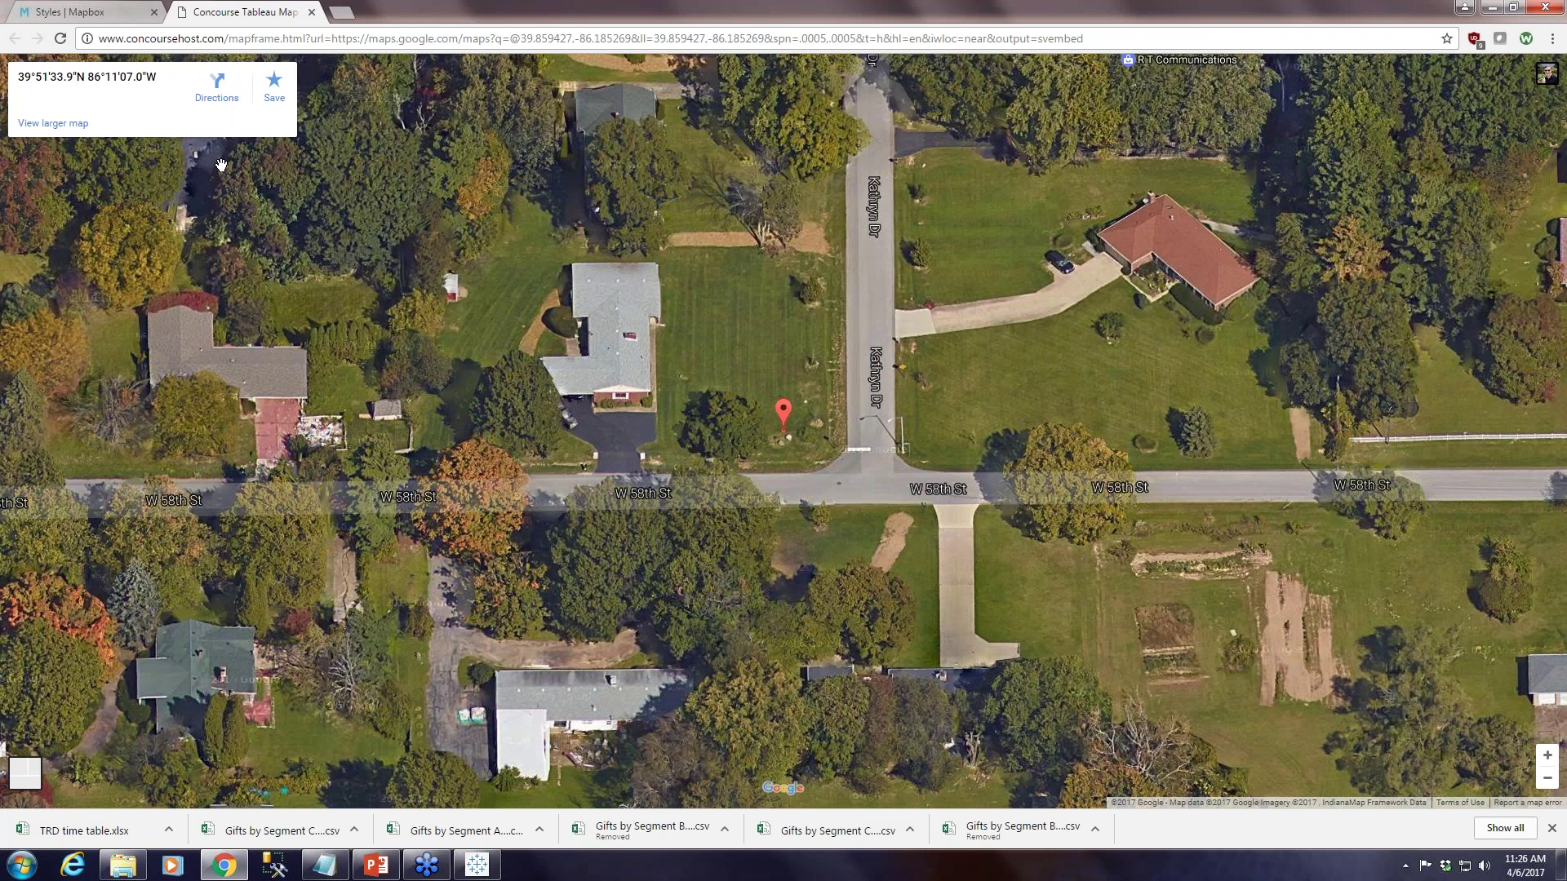
Check the directions page for the mapped location, close it, and return to Tableau with the gift mark deselected
click(214, 90)
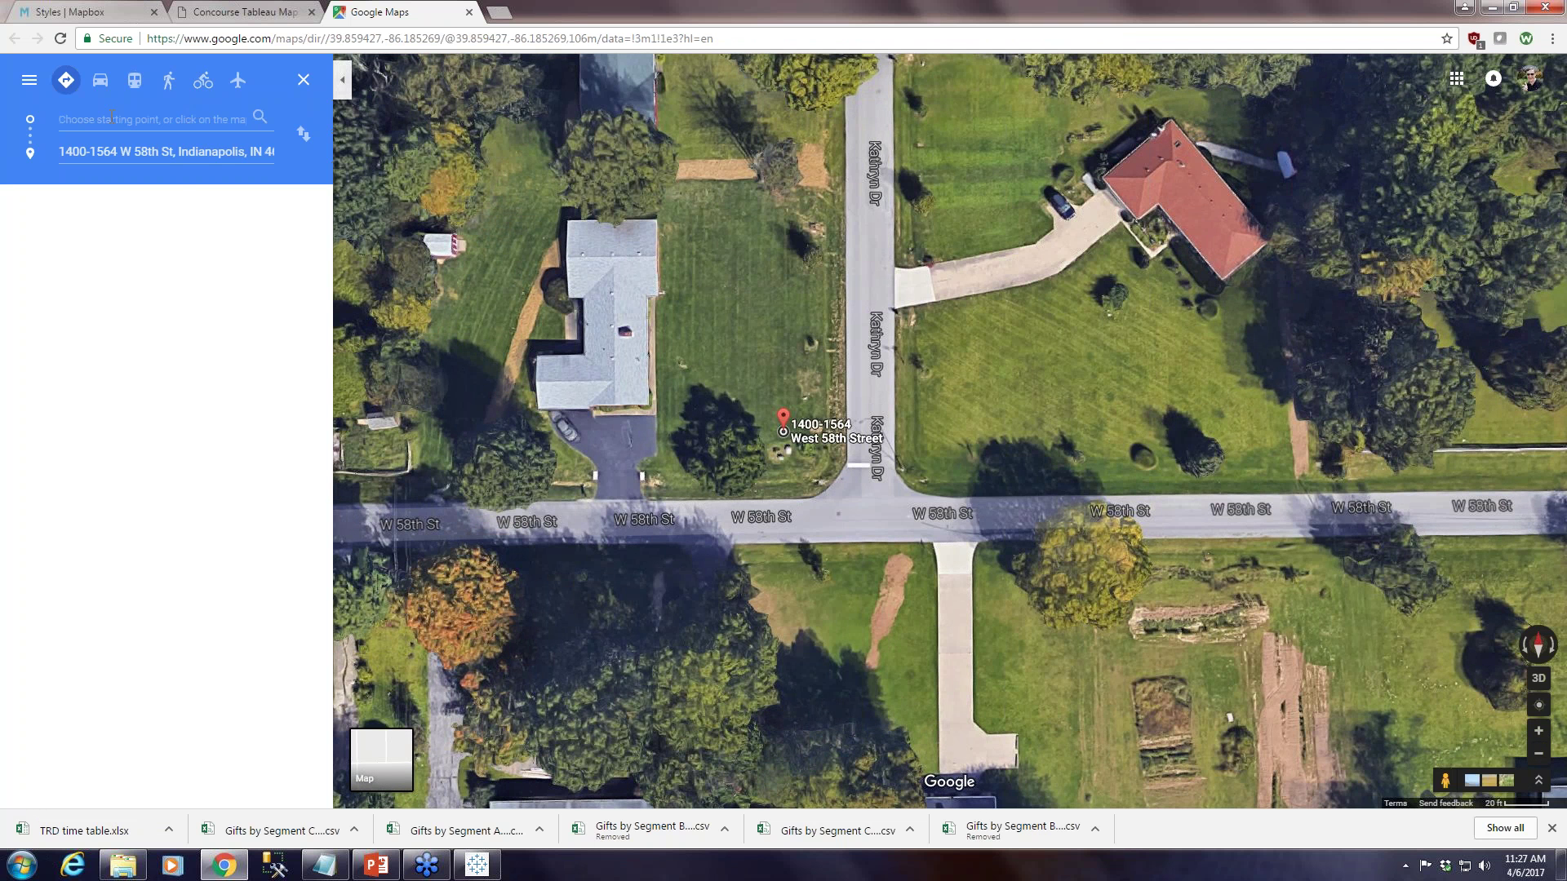
click(470, 12)
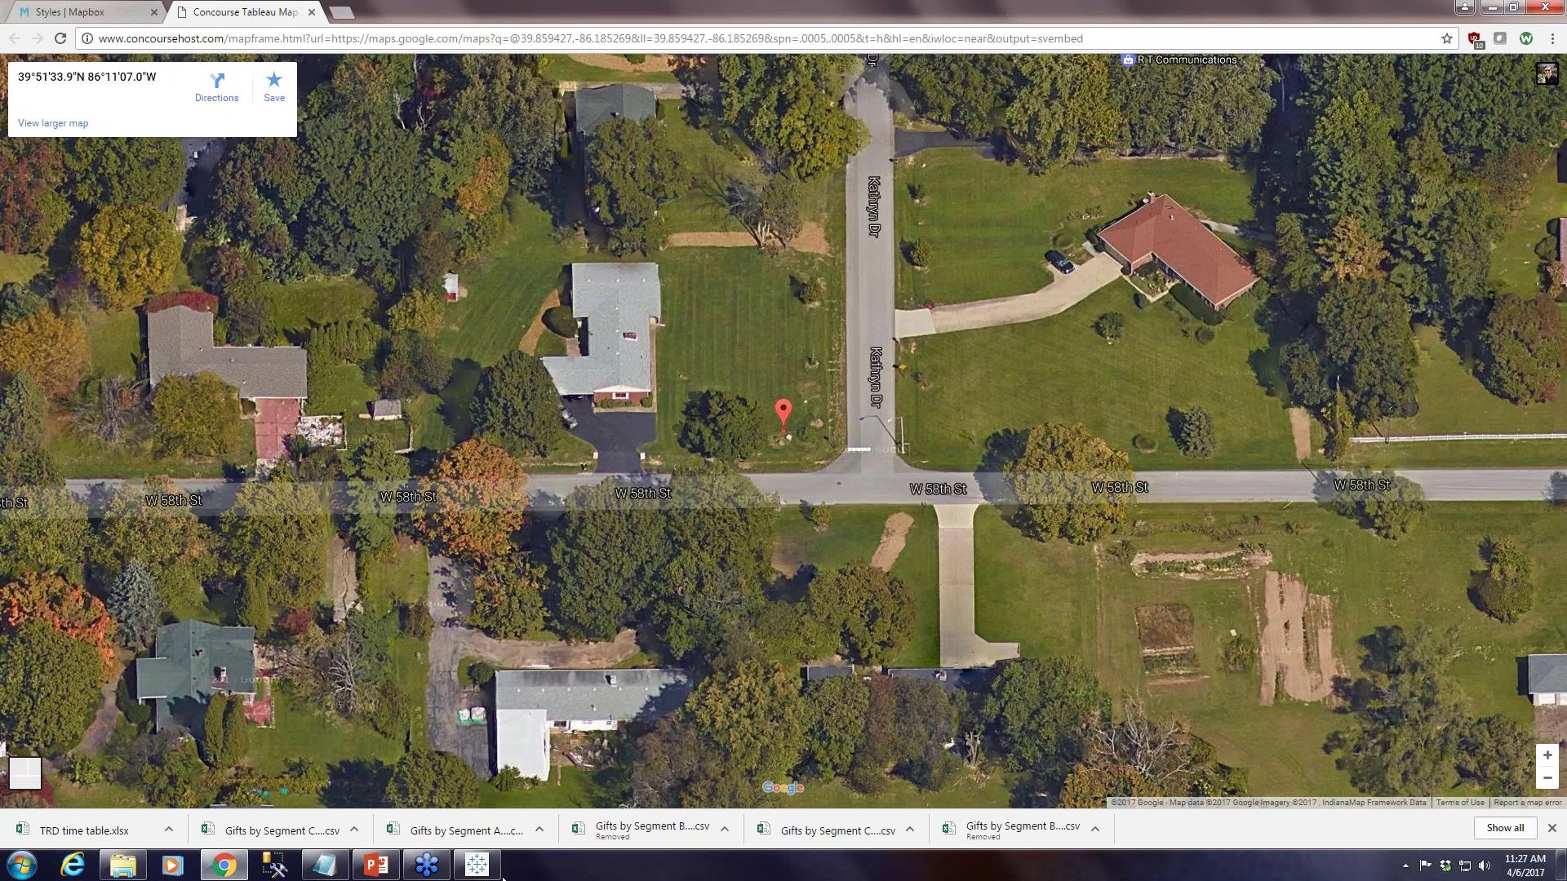
click(481, 866)
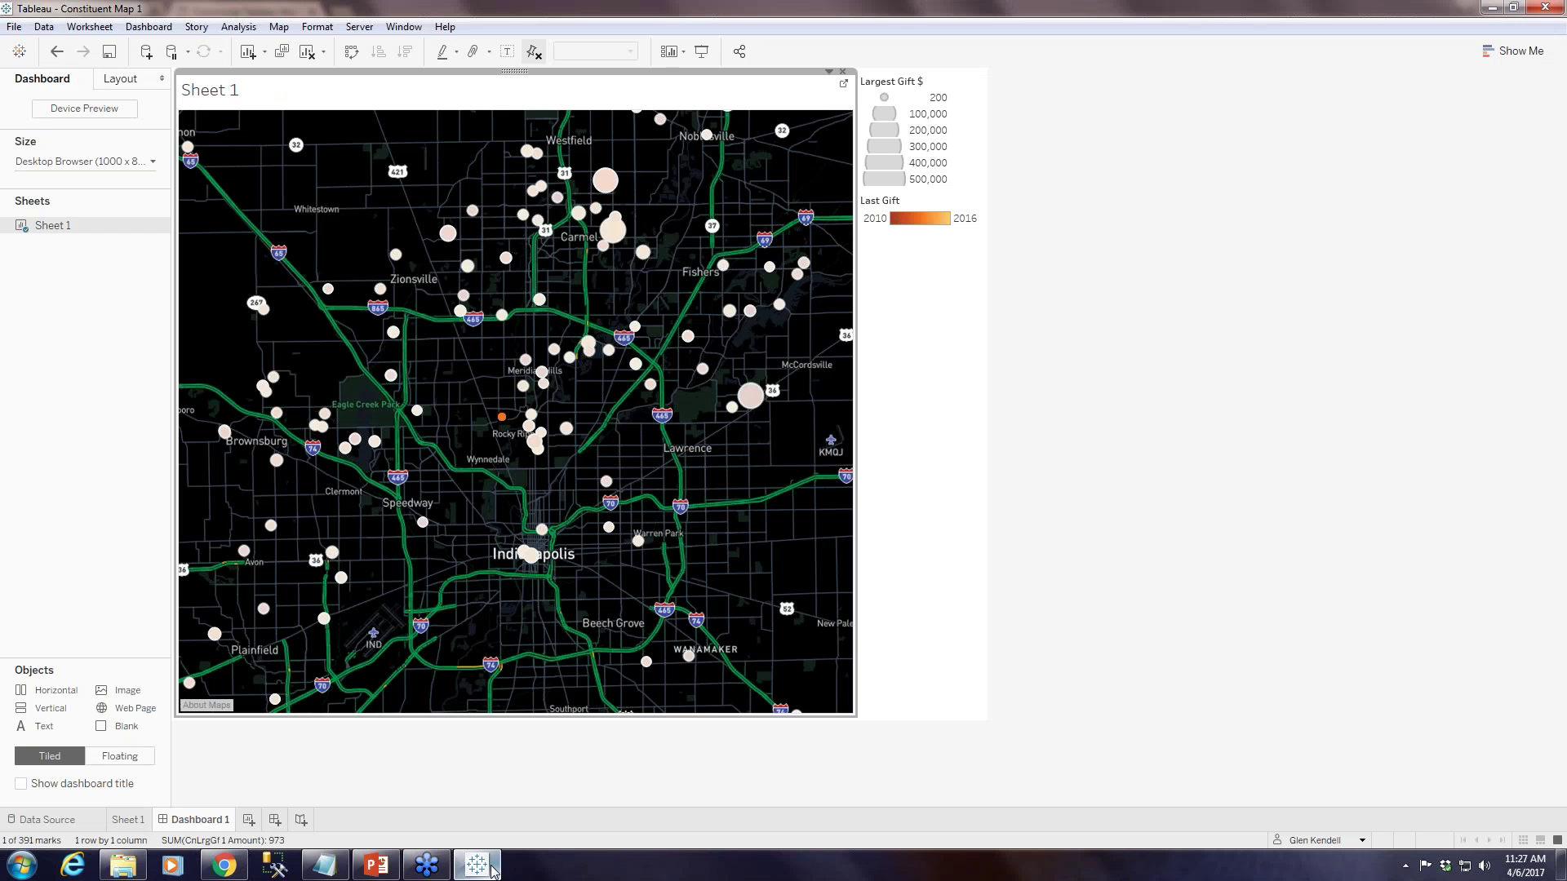
click(894, 356)
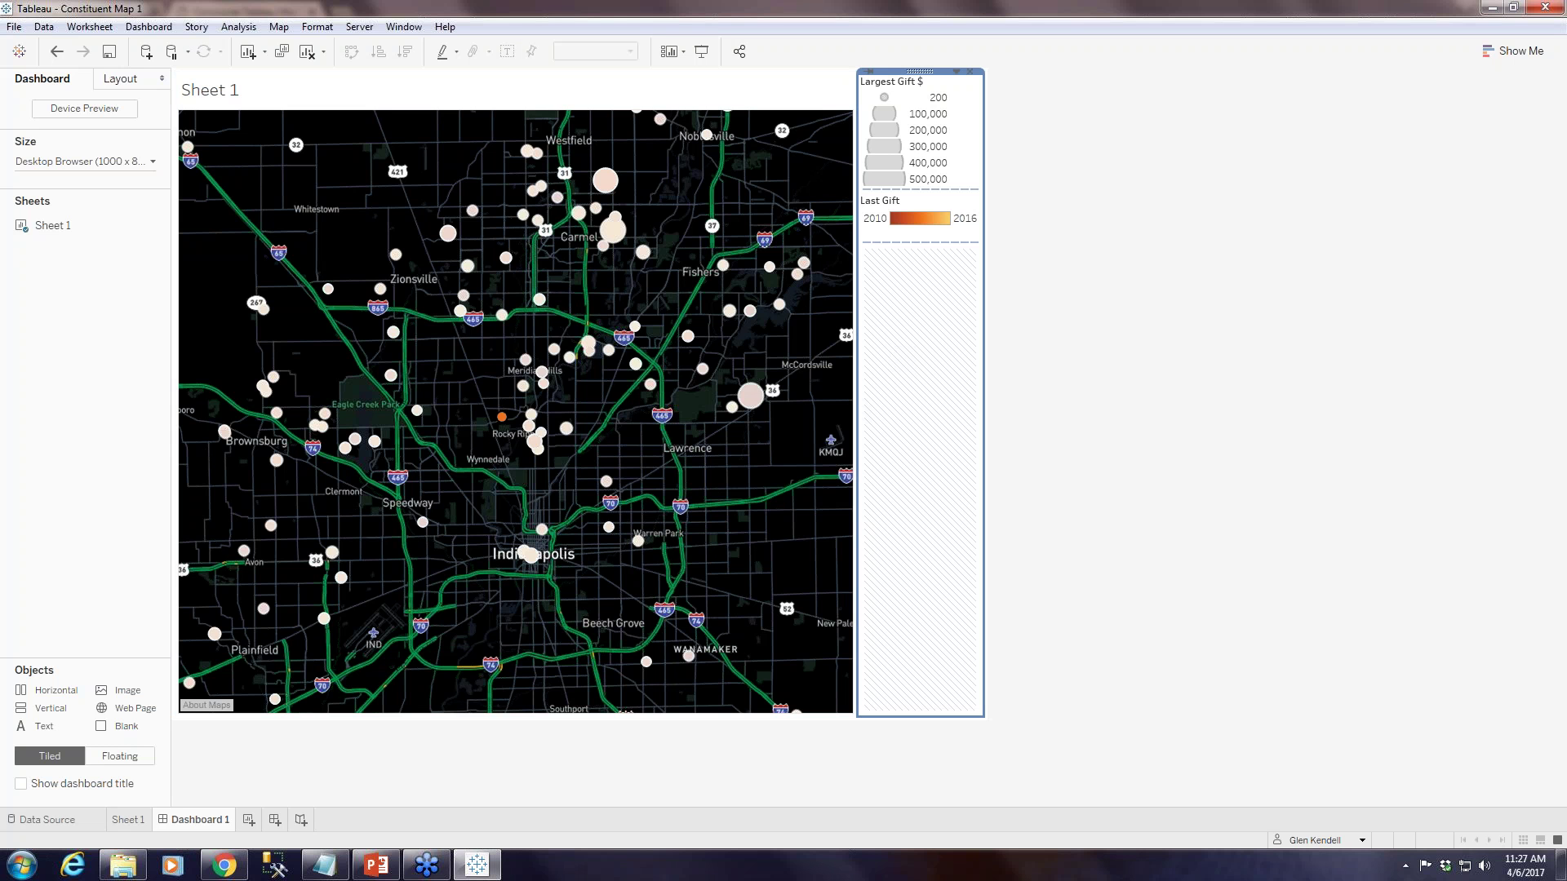
click(462, 381)
click(493, 392)
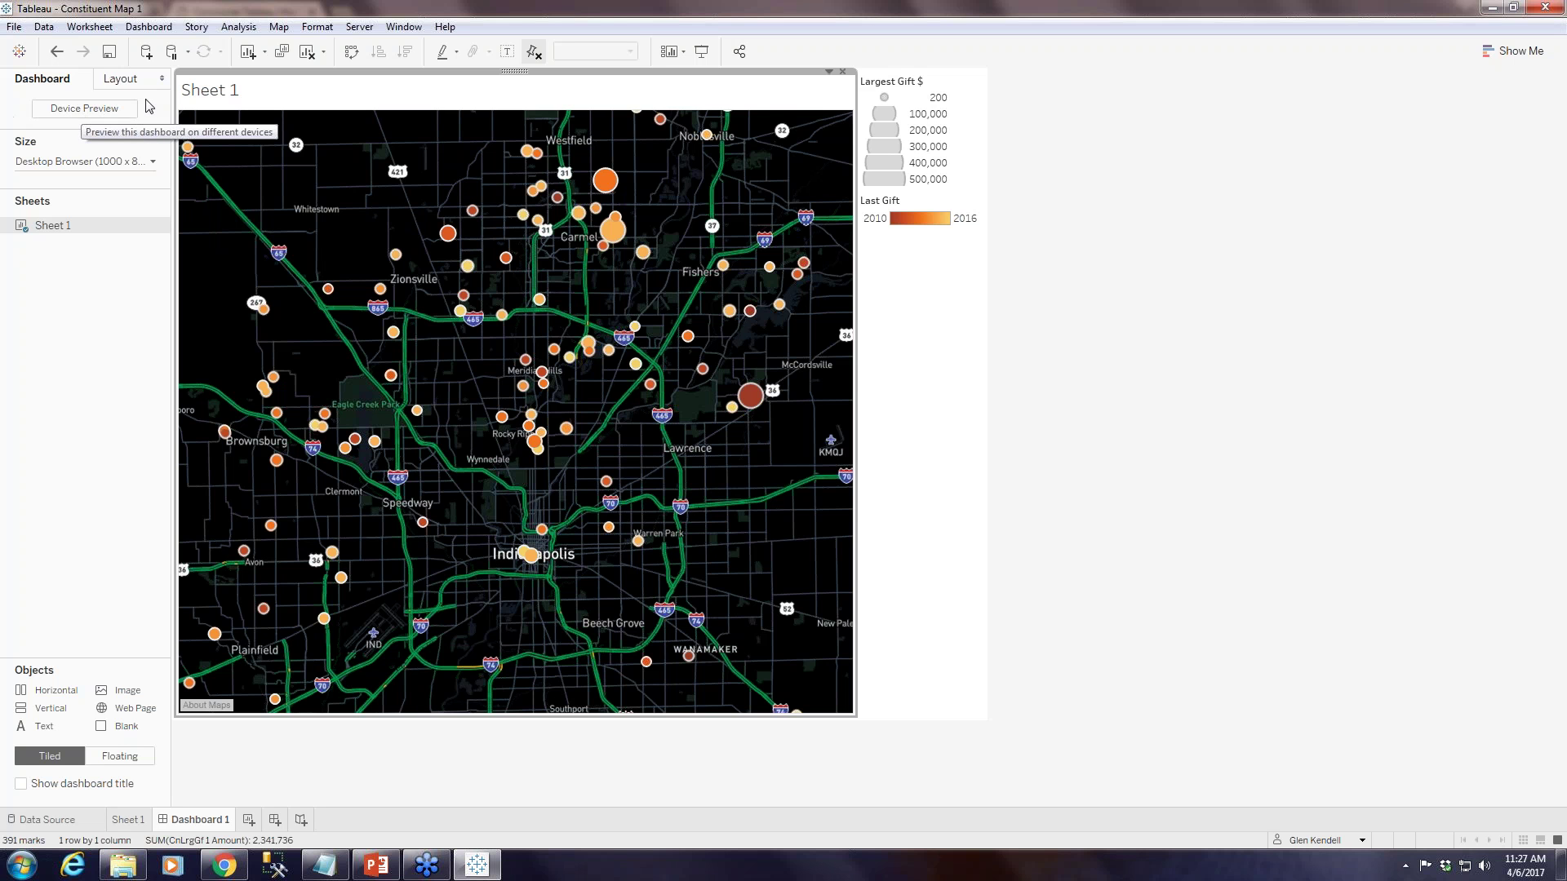
Preview the dashboard as a Generic Phone (375 x 667) and add a phone layout sized to fit all
click(90, 112)
click(455, 83)
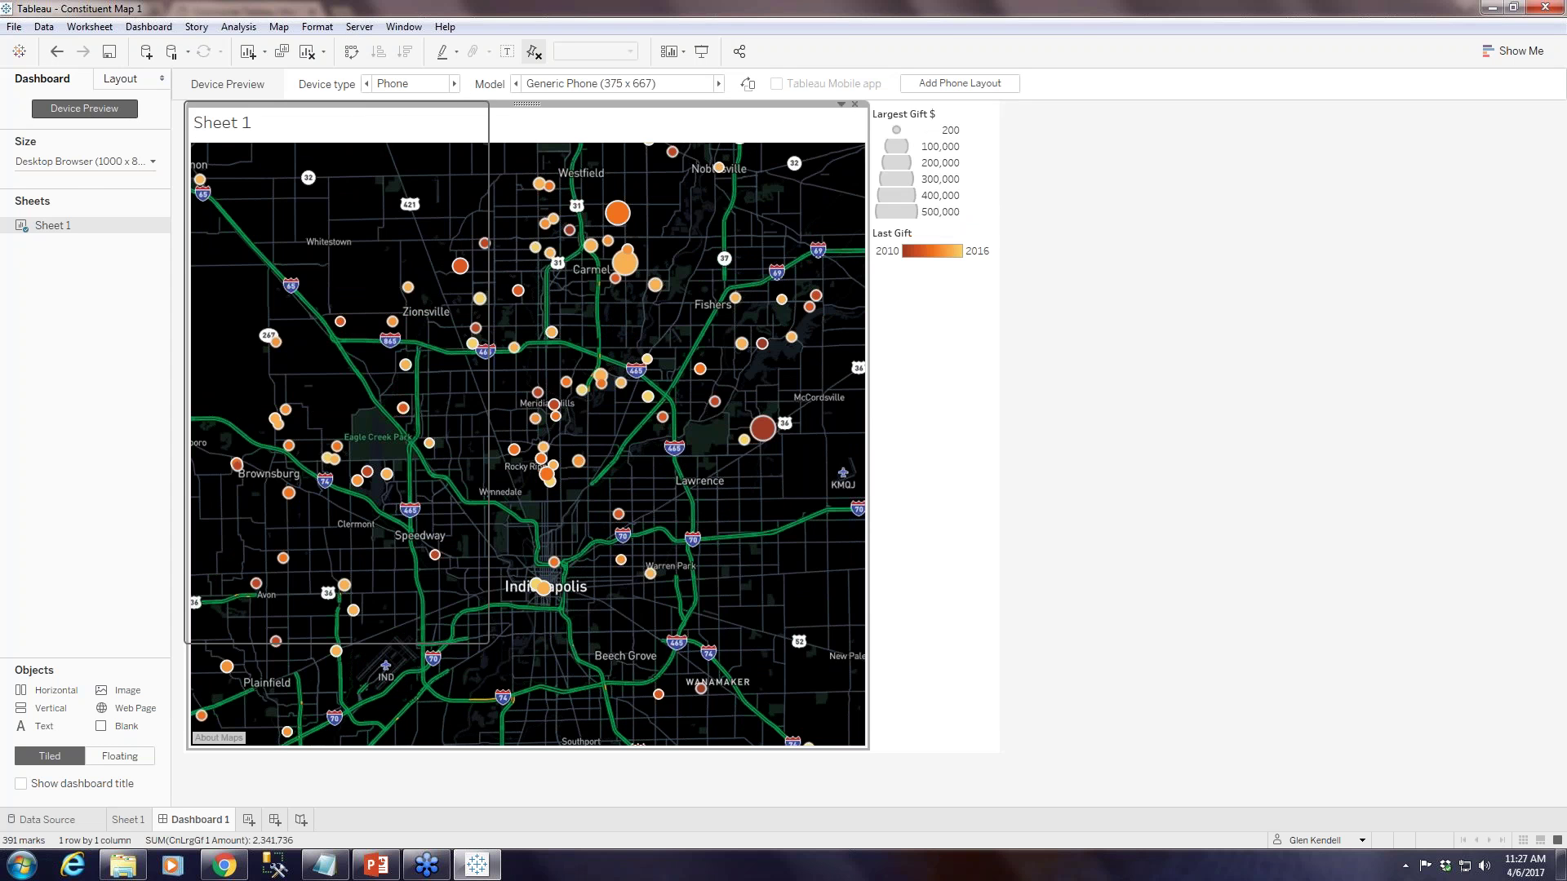
click(99, 116)
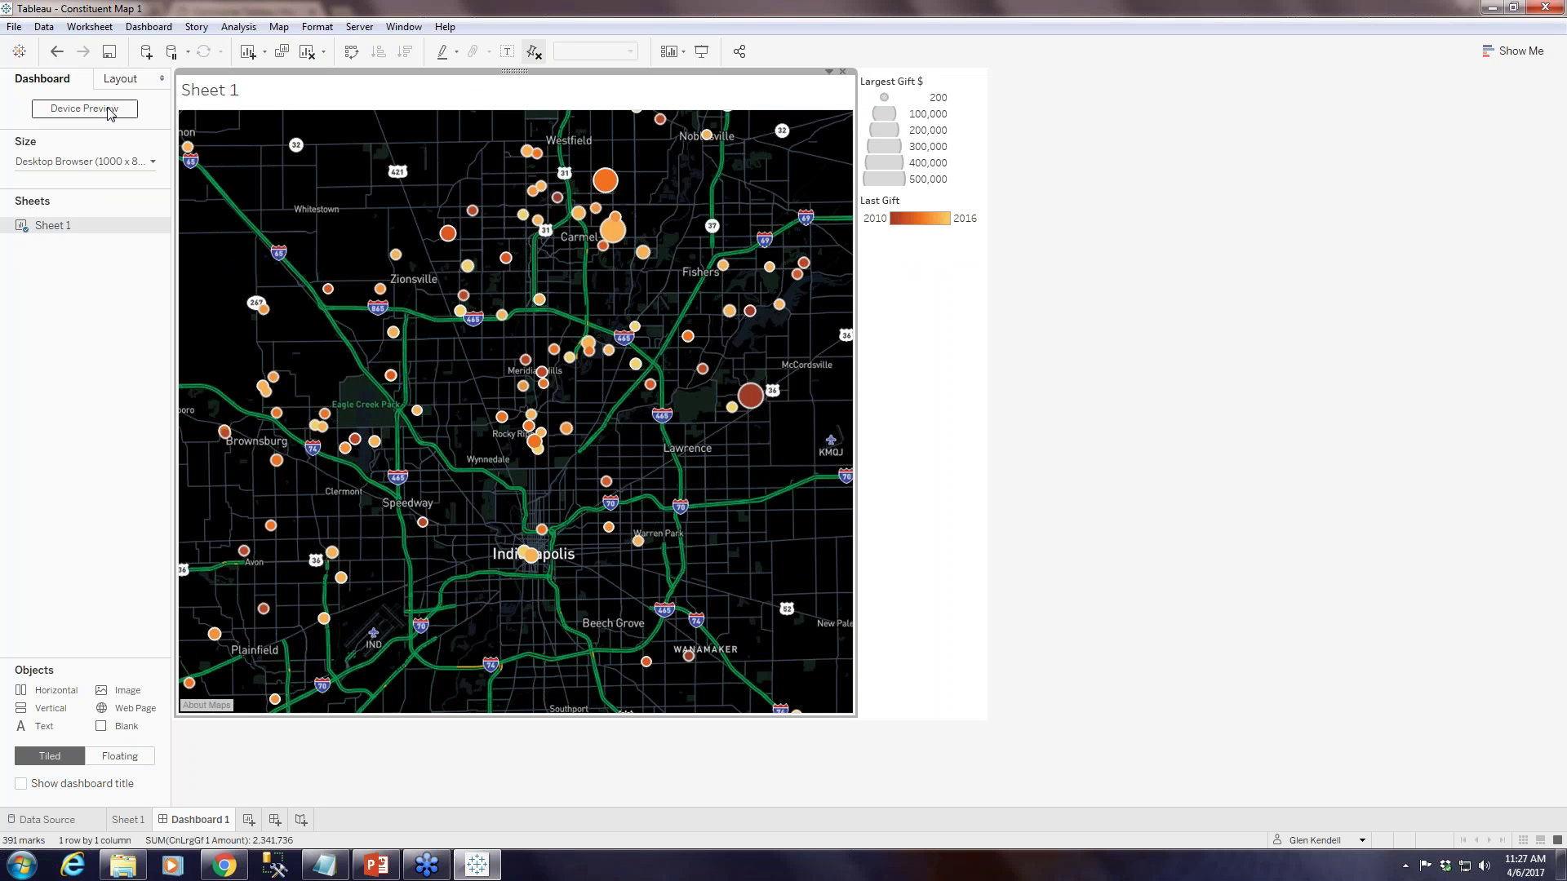
click(108, 109)
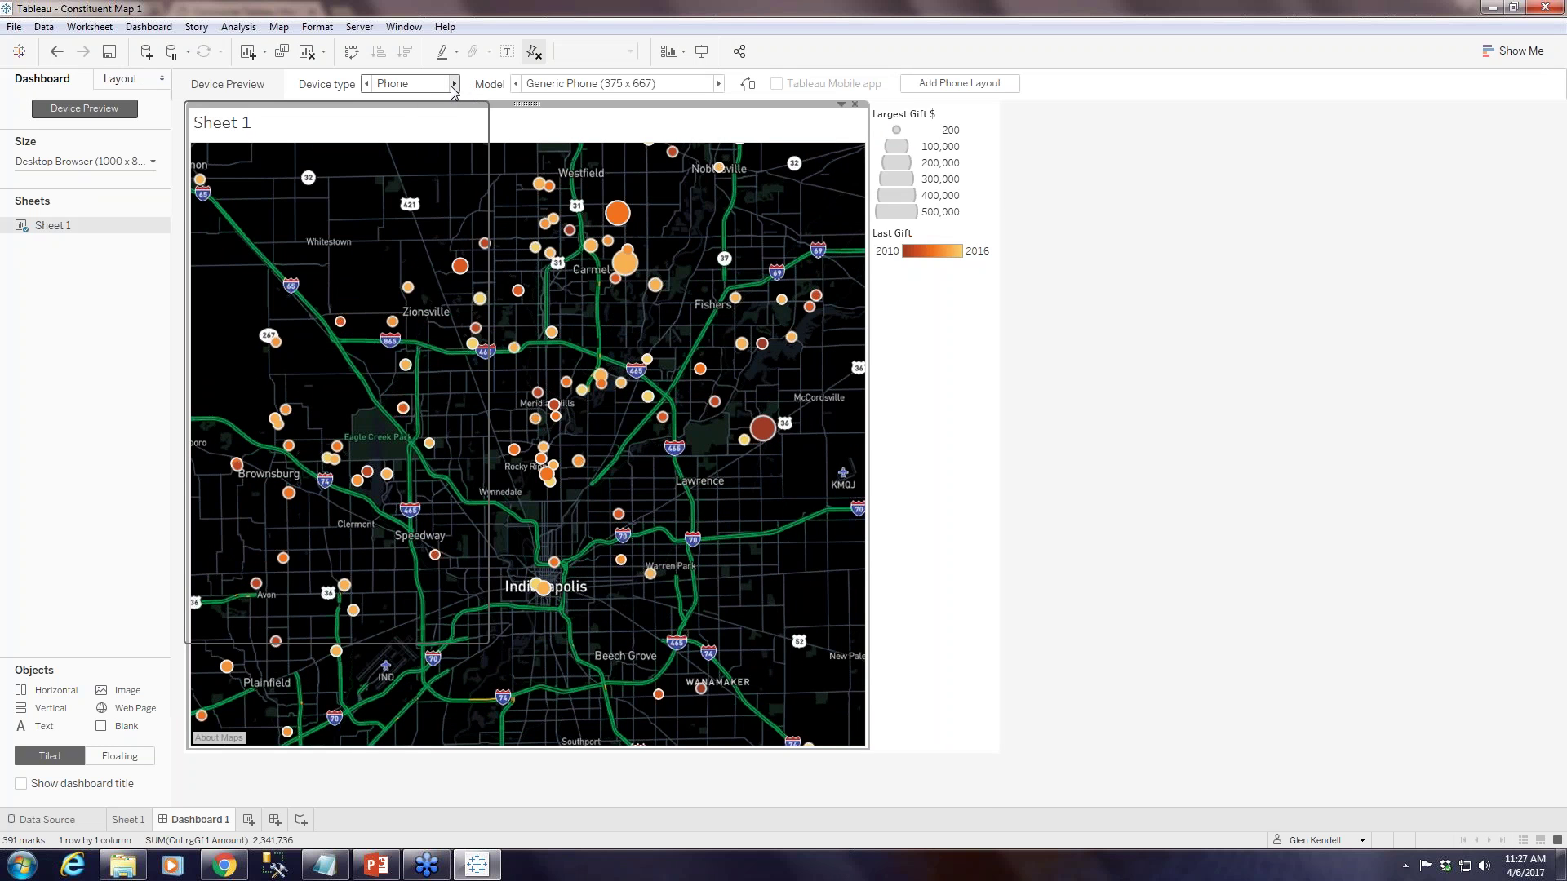
click(151, 162)
click(151, 163)
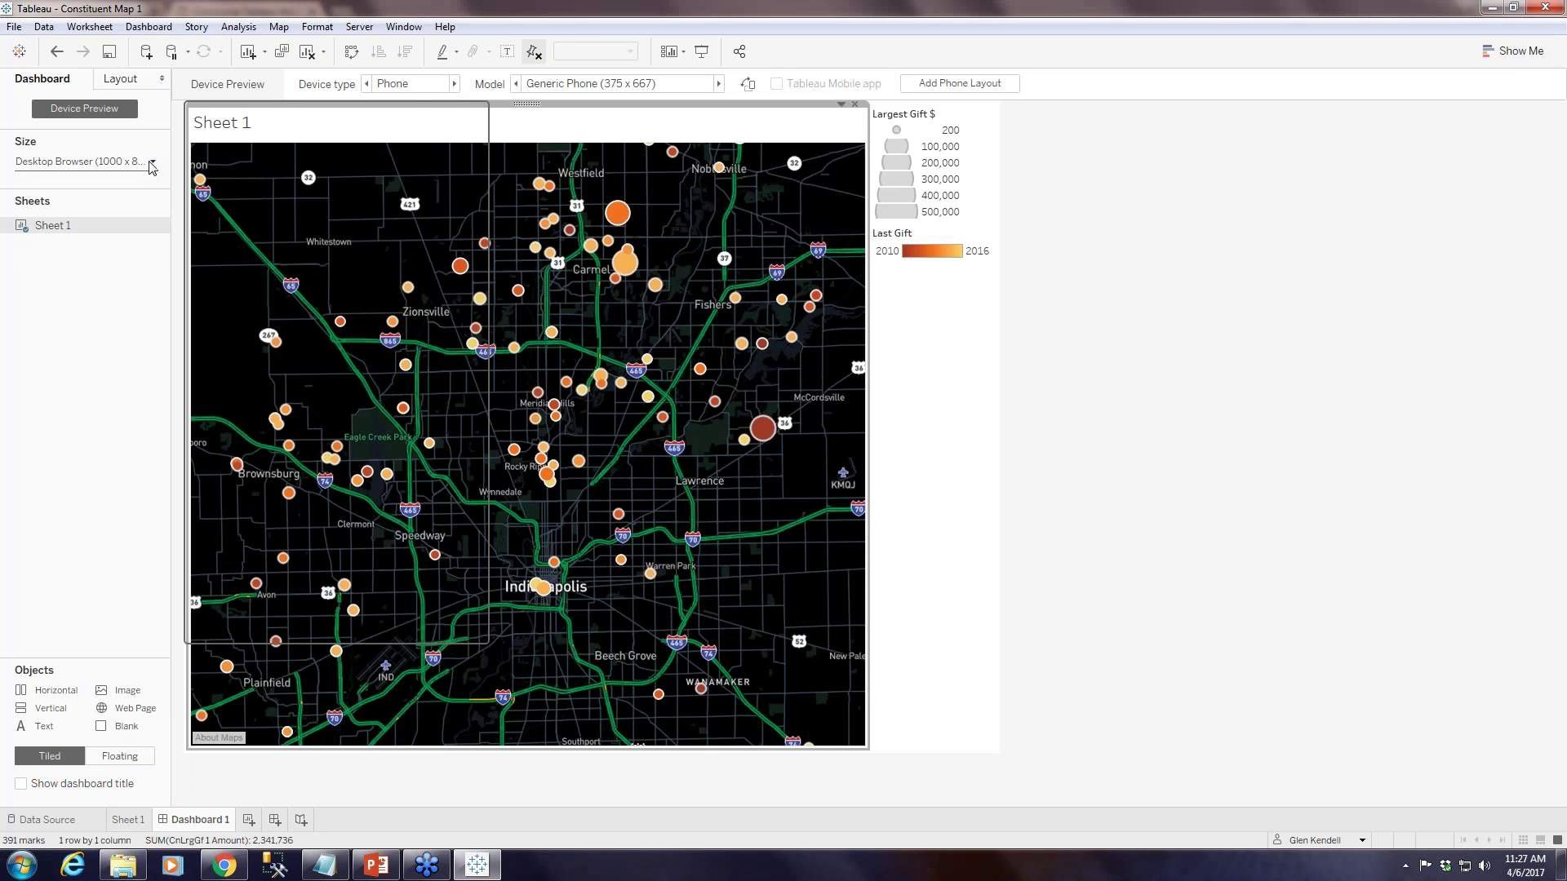
click(936, 84)
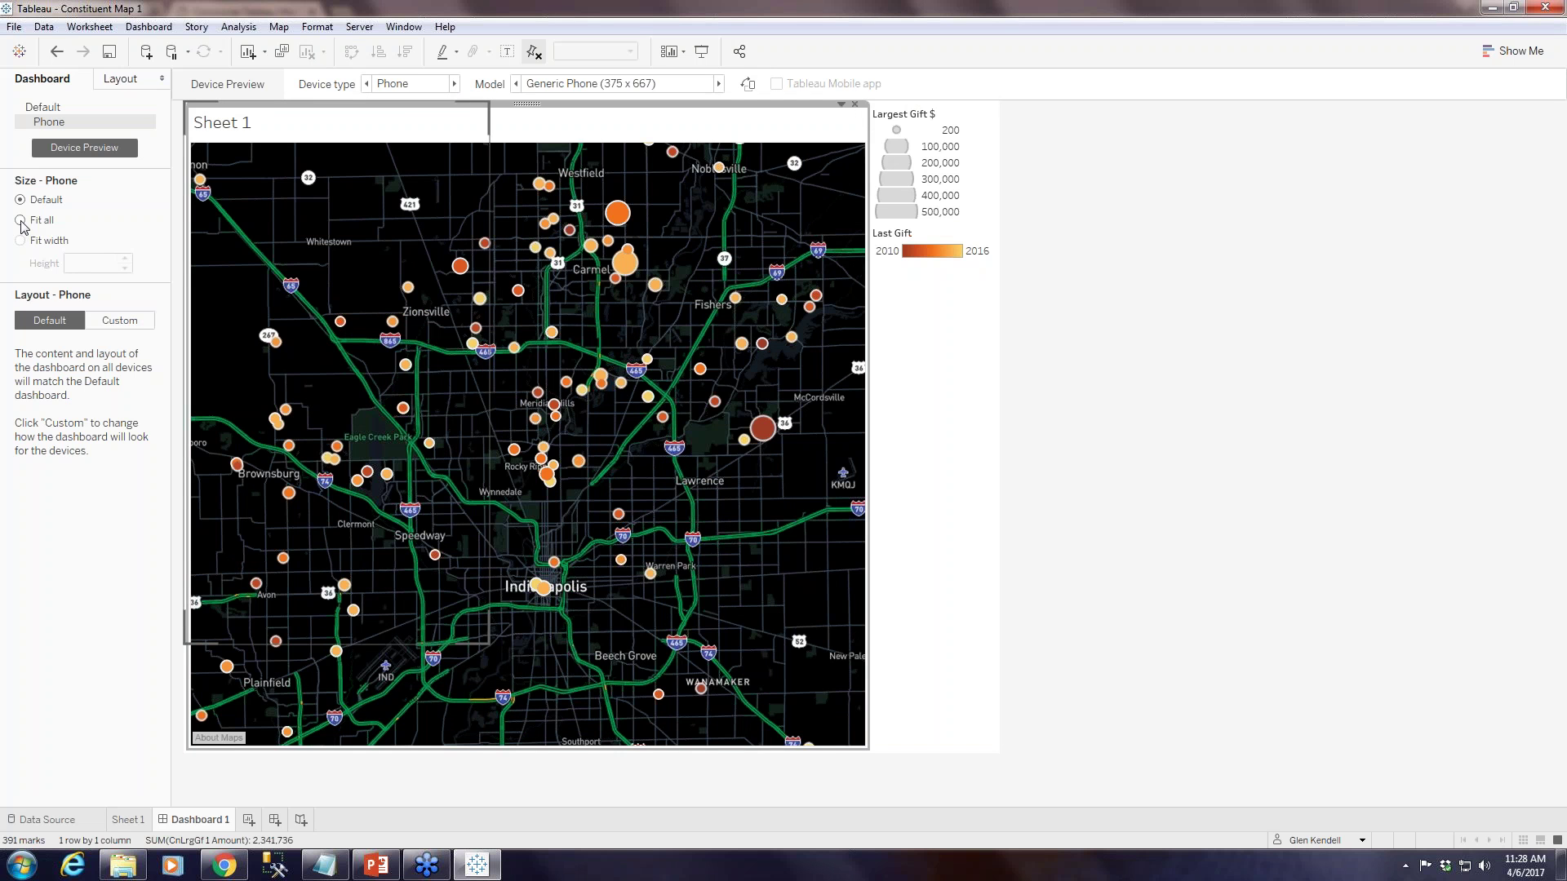
click(22, 221)
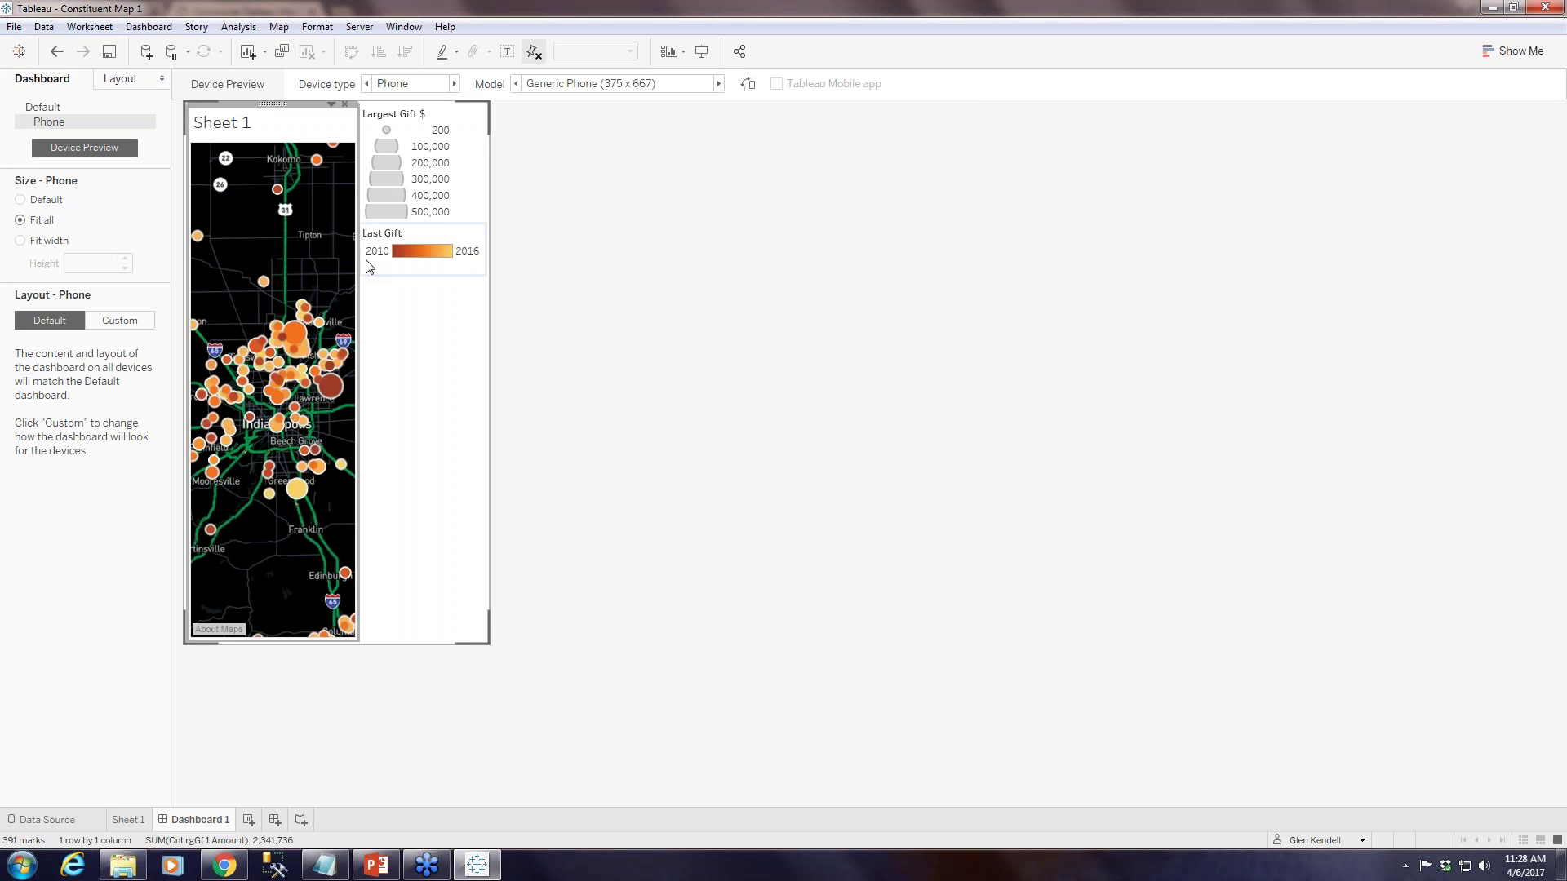
Remove the Largest Gift $ and Last Gift legends from the phone layout and hide the Sheet 1 title
click(469, 131)
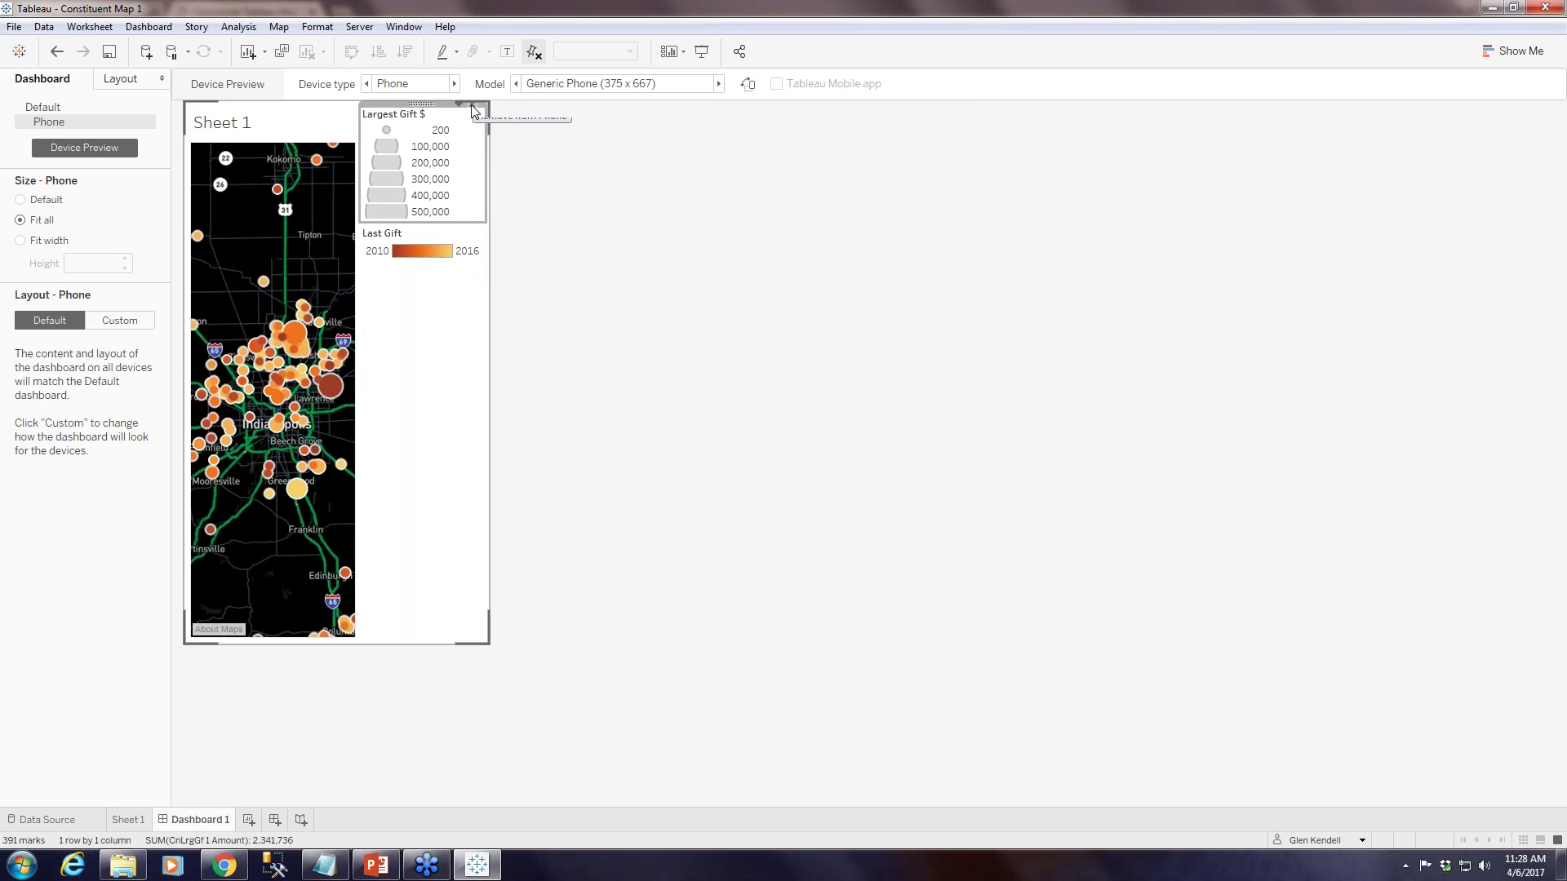
click(472, 105)
click(452, 200)
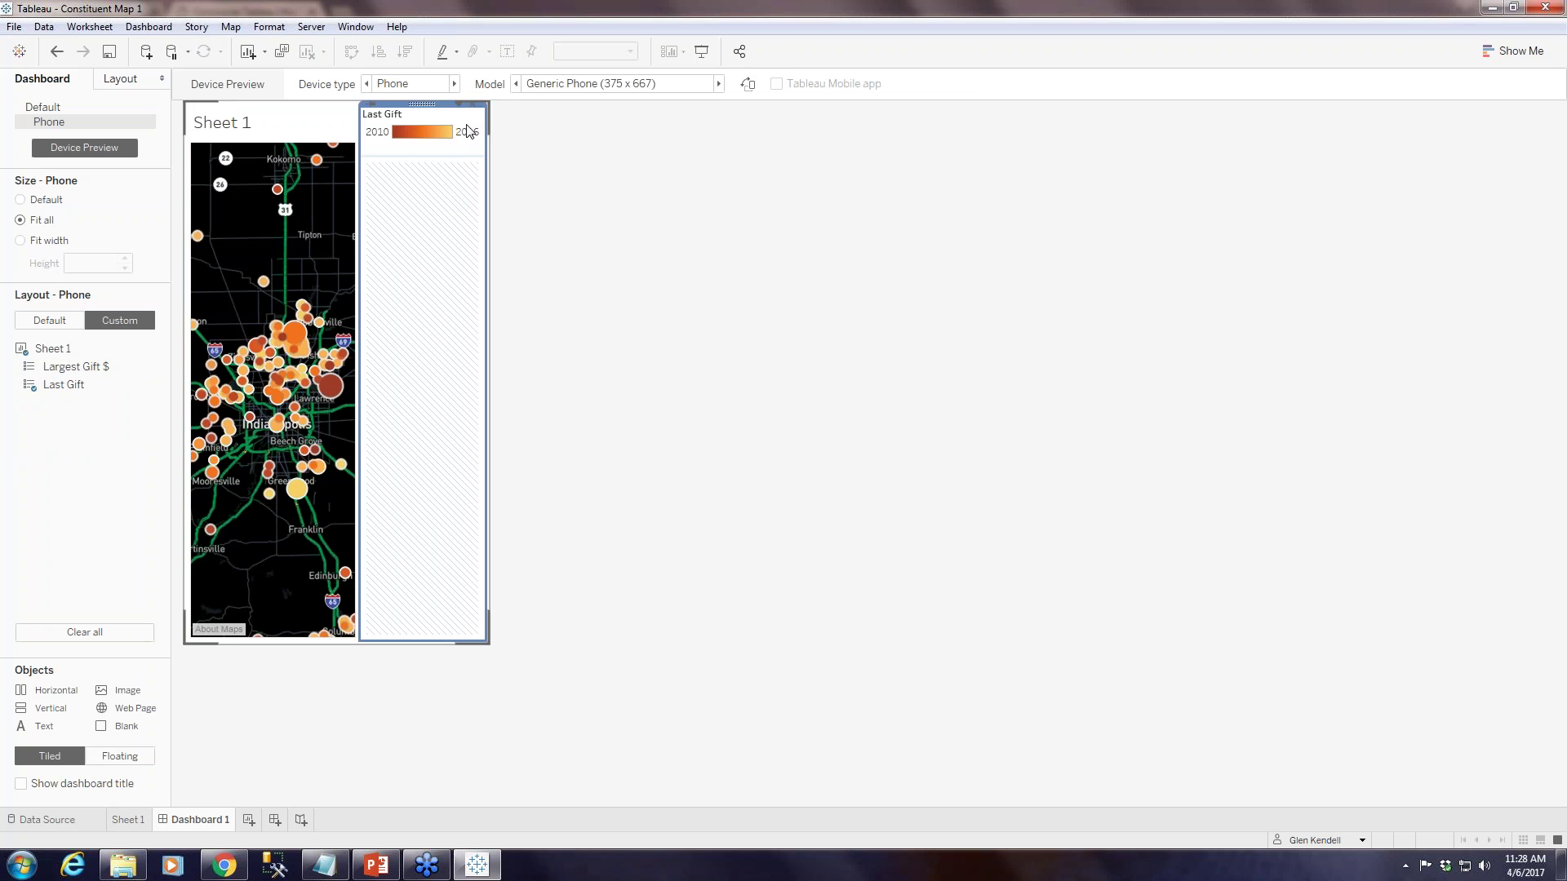
click(473, 105)
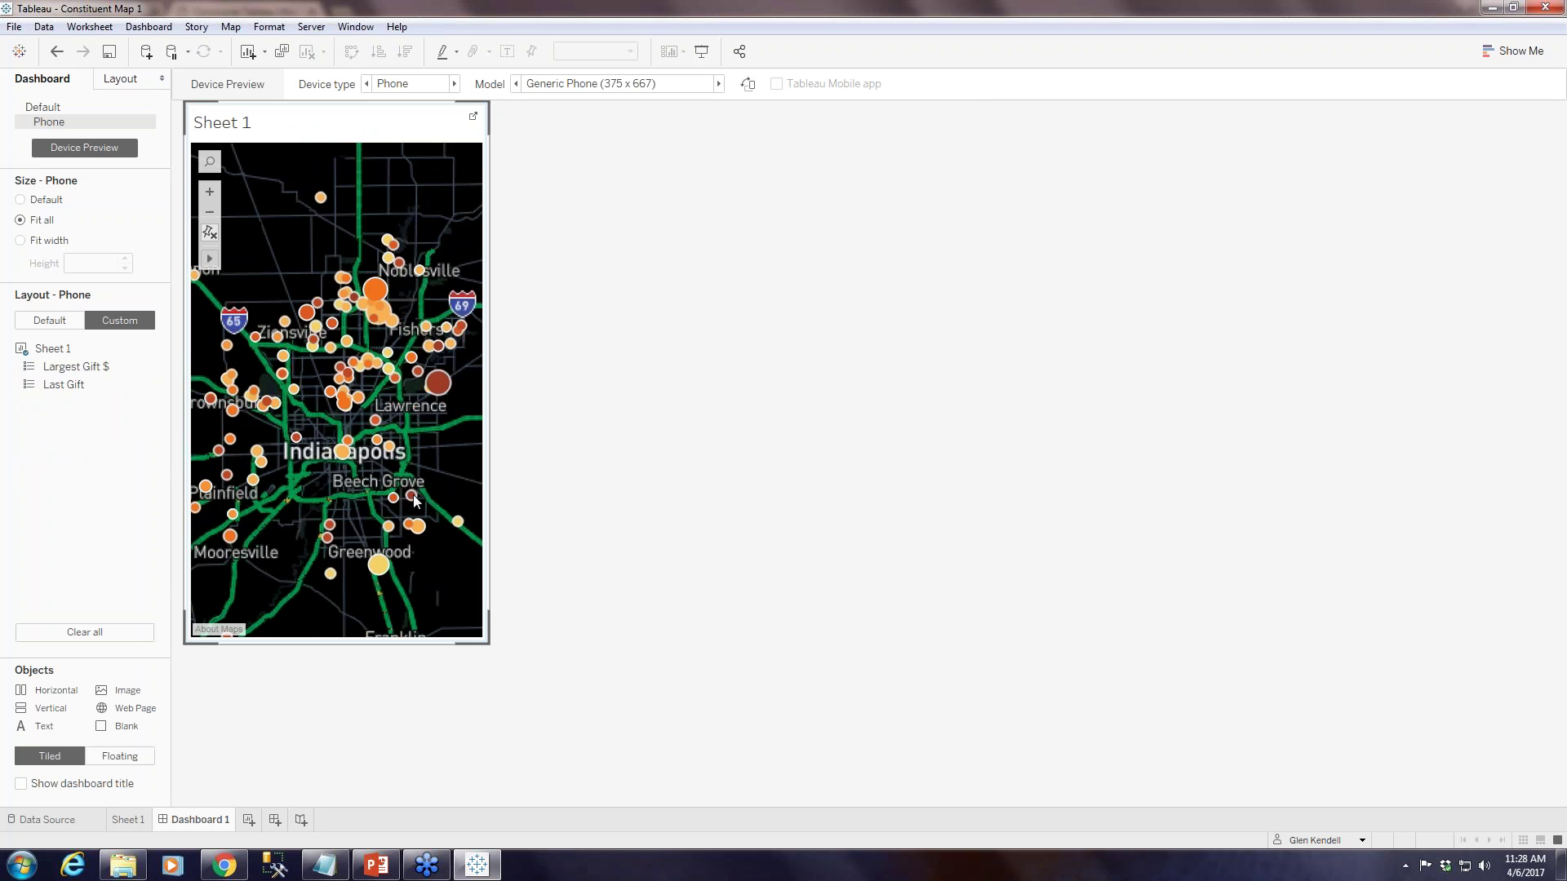
right_click(228, 130)
click(246, 136)
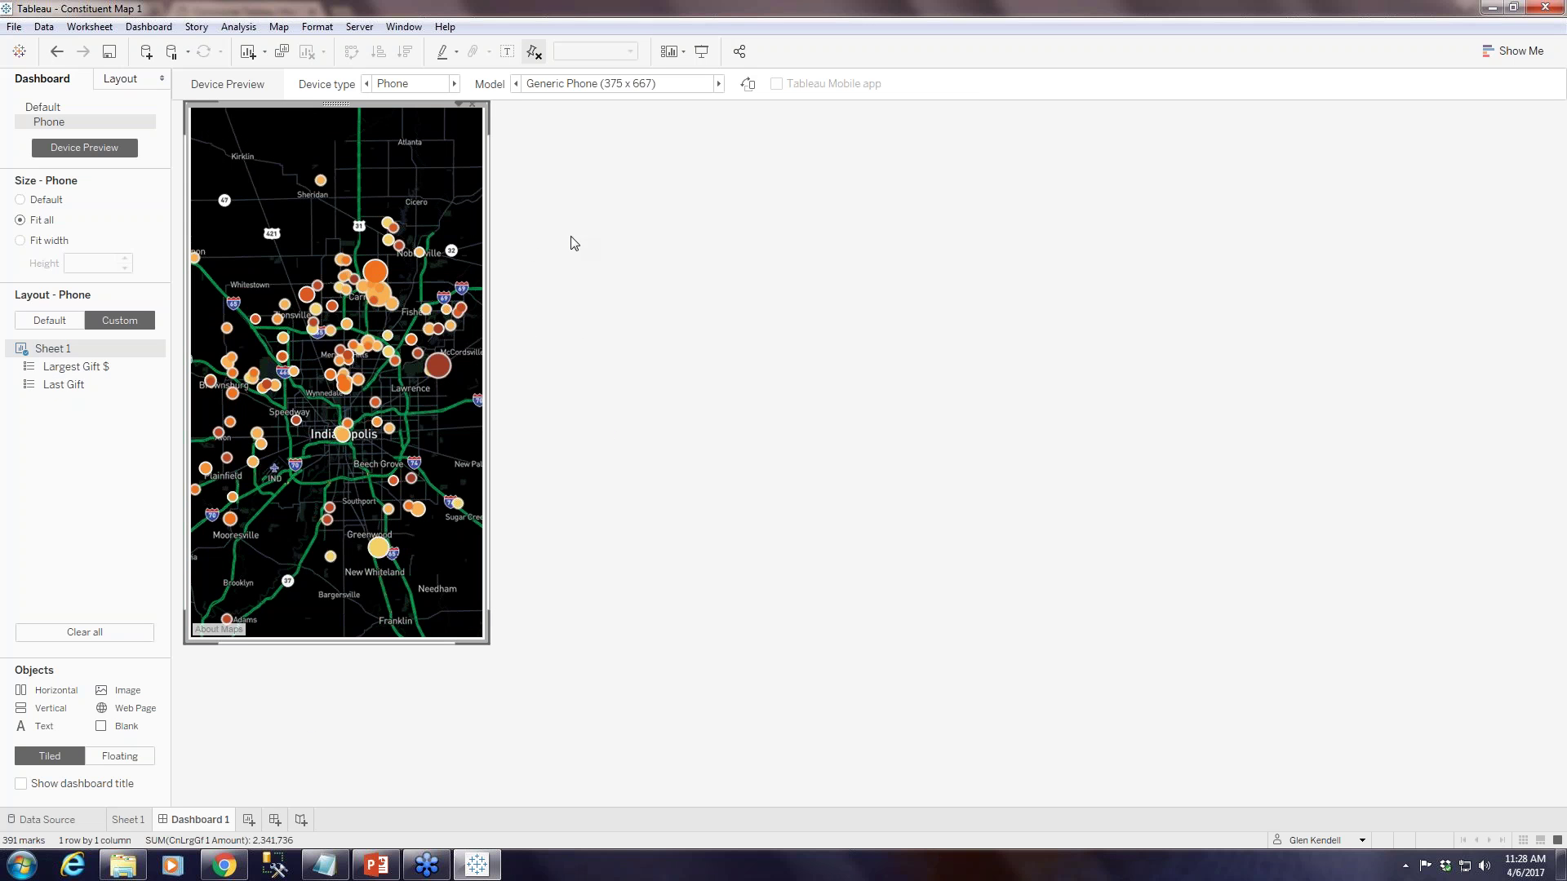
Preview the phone layout on the iPhone 6 Plus (414 x 736) and check the details of the large Carmel mark
click(719, 84)
click(719, 83)
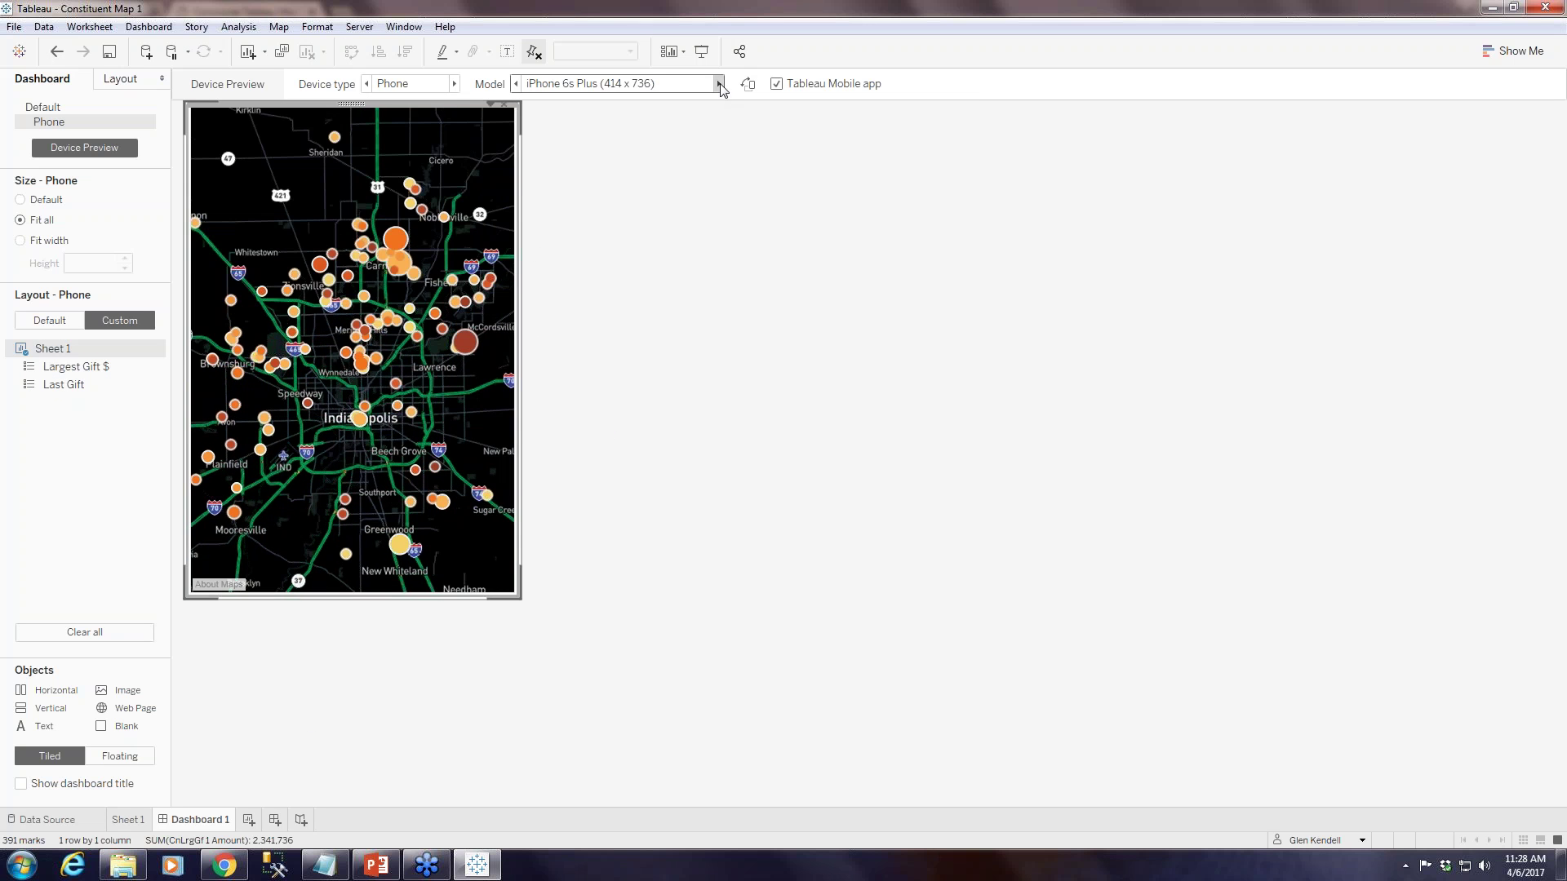
click(390, 269)
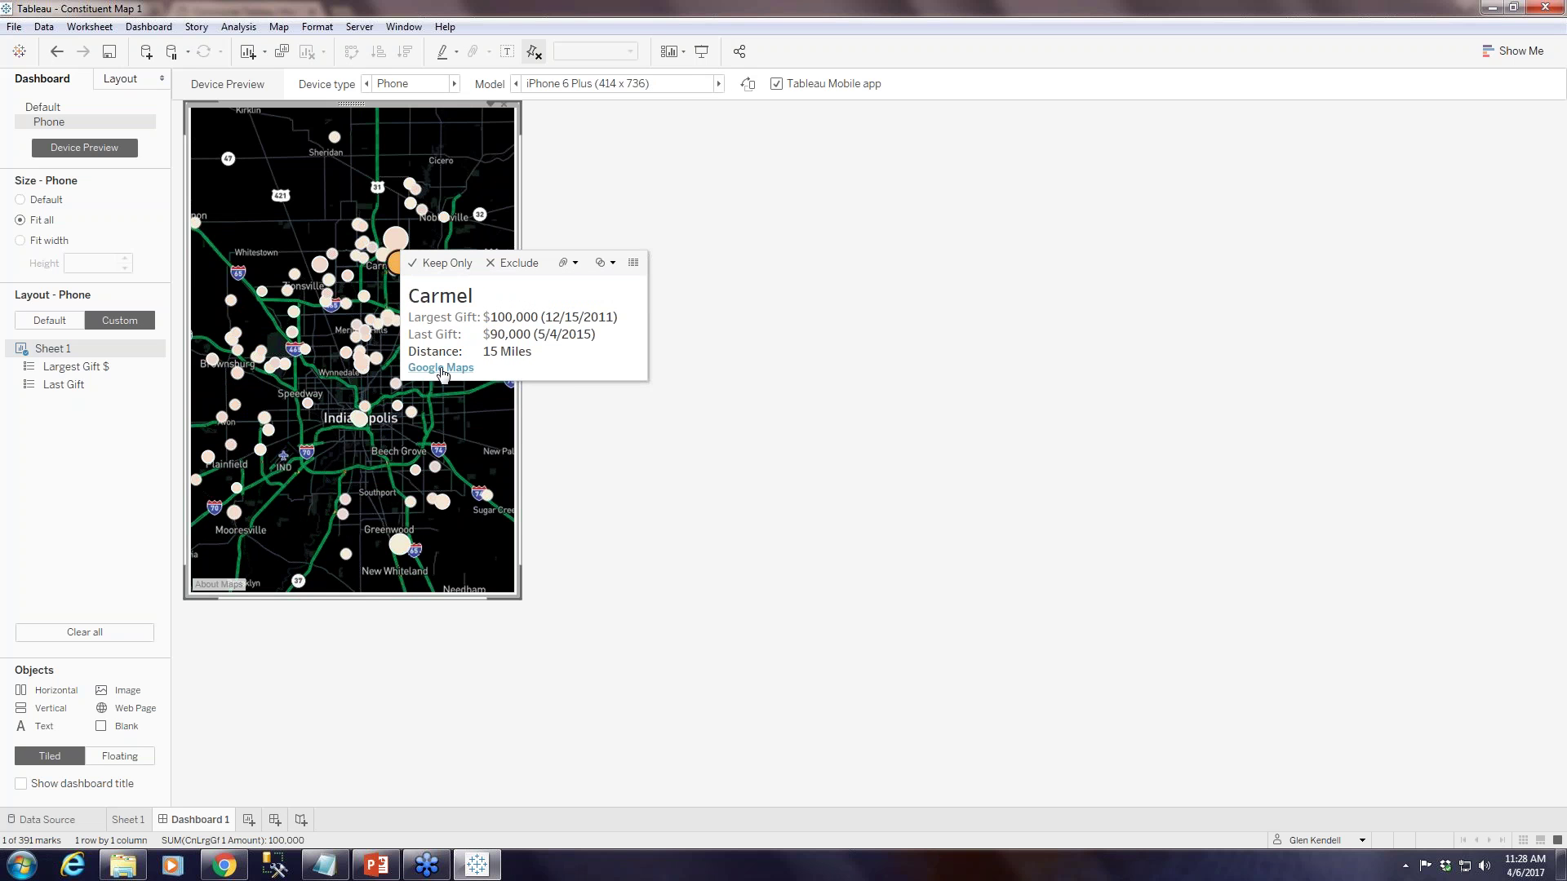
click(477, 418)
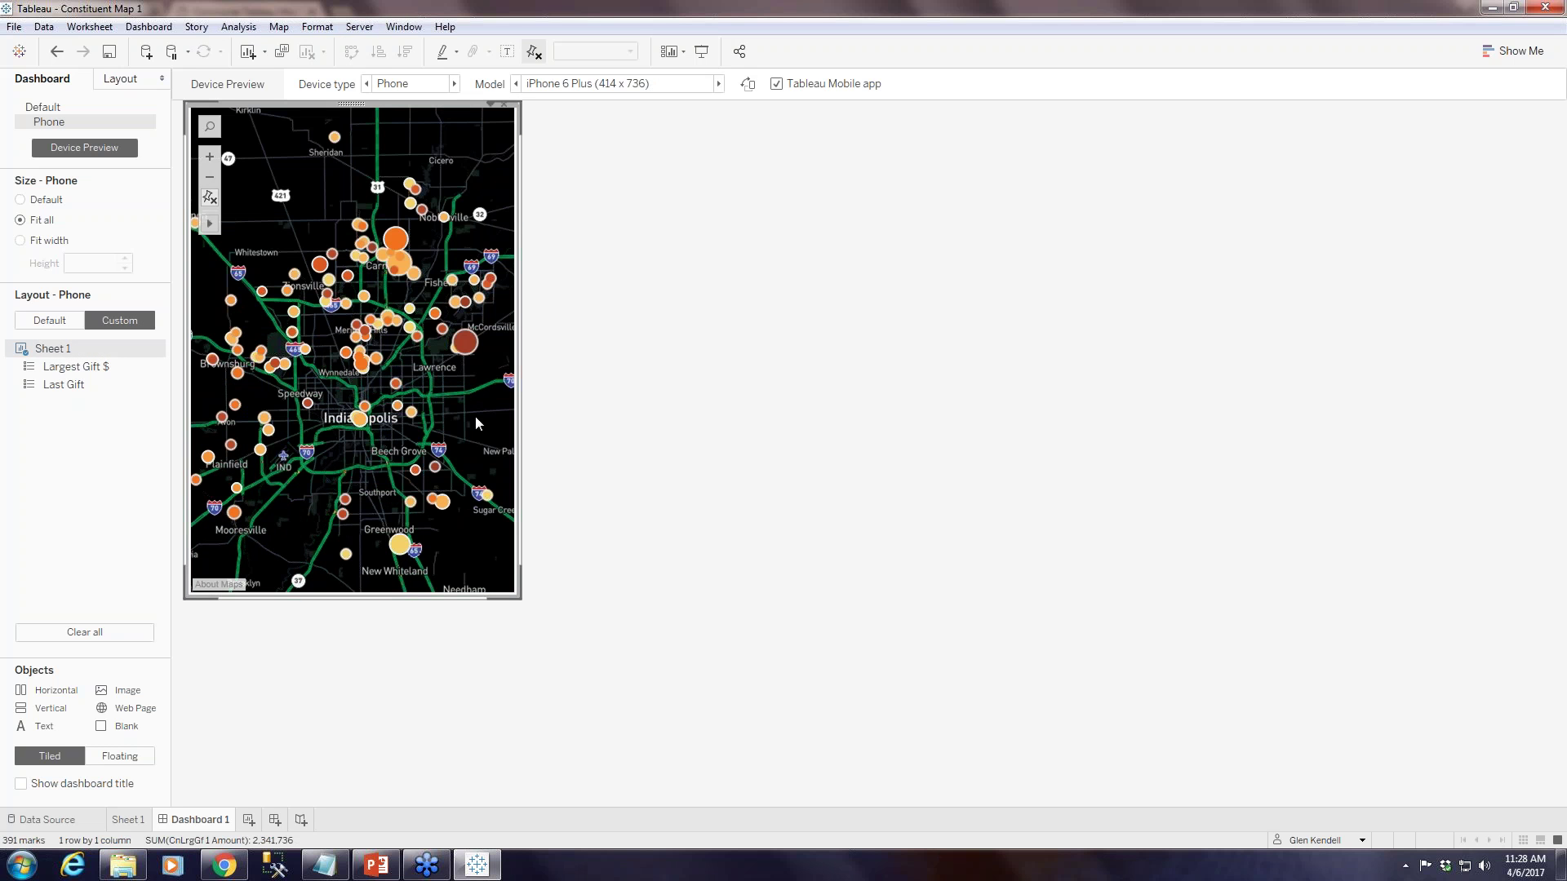
Preview the phone layout on further phone models, ending with the Samsung Galaxy S Family (360 x 640)
click(717, 84)
click(720, 84)
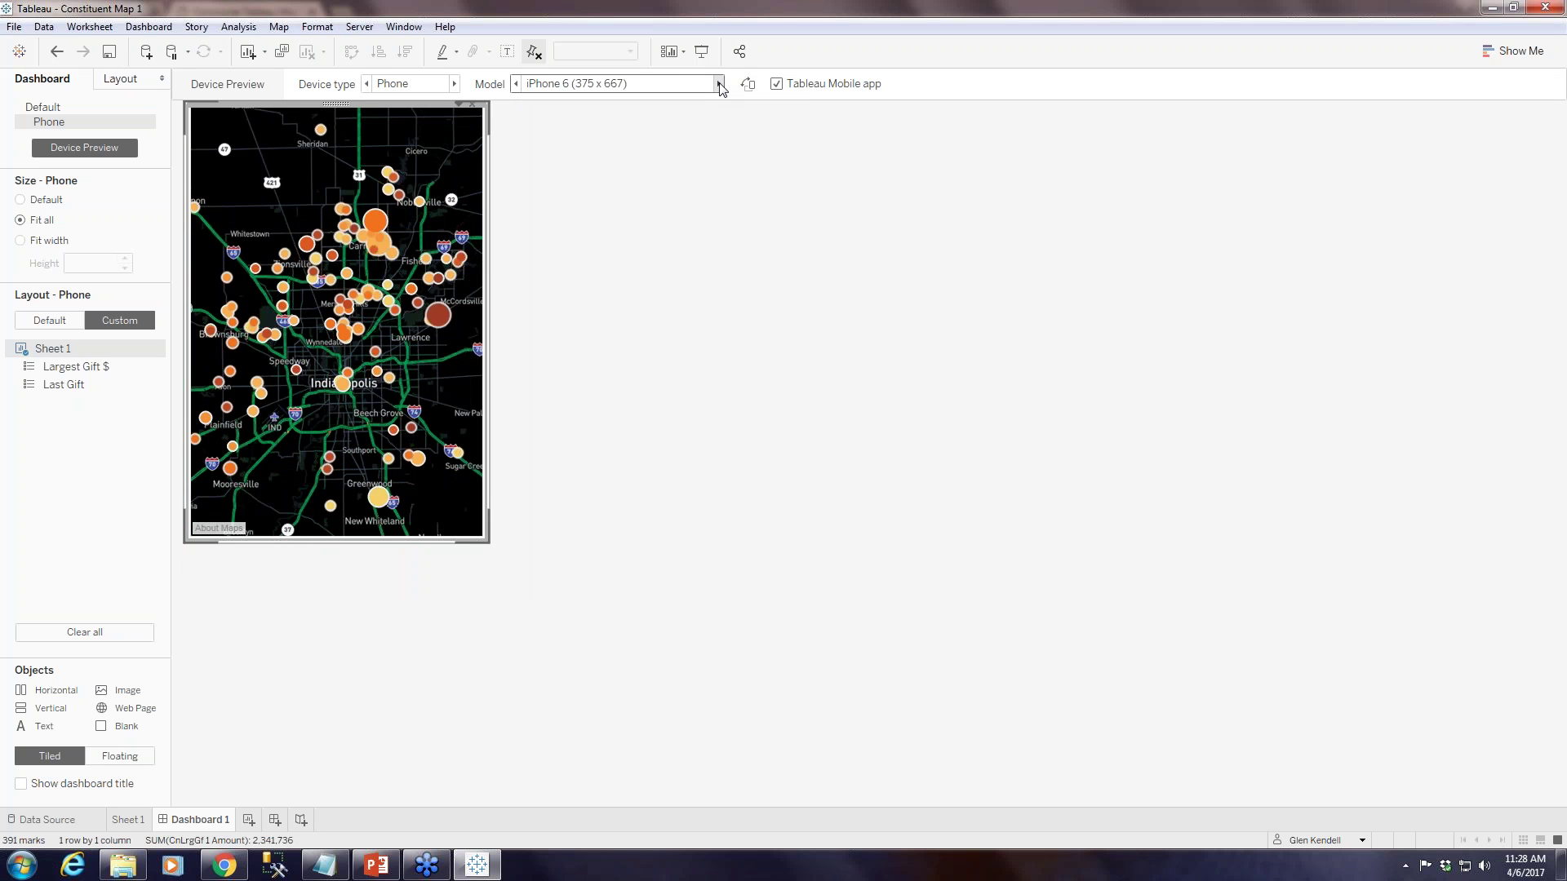
click(720, 84)
click(720, 84)
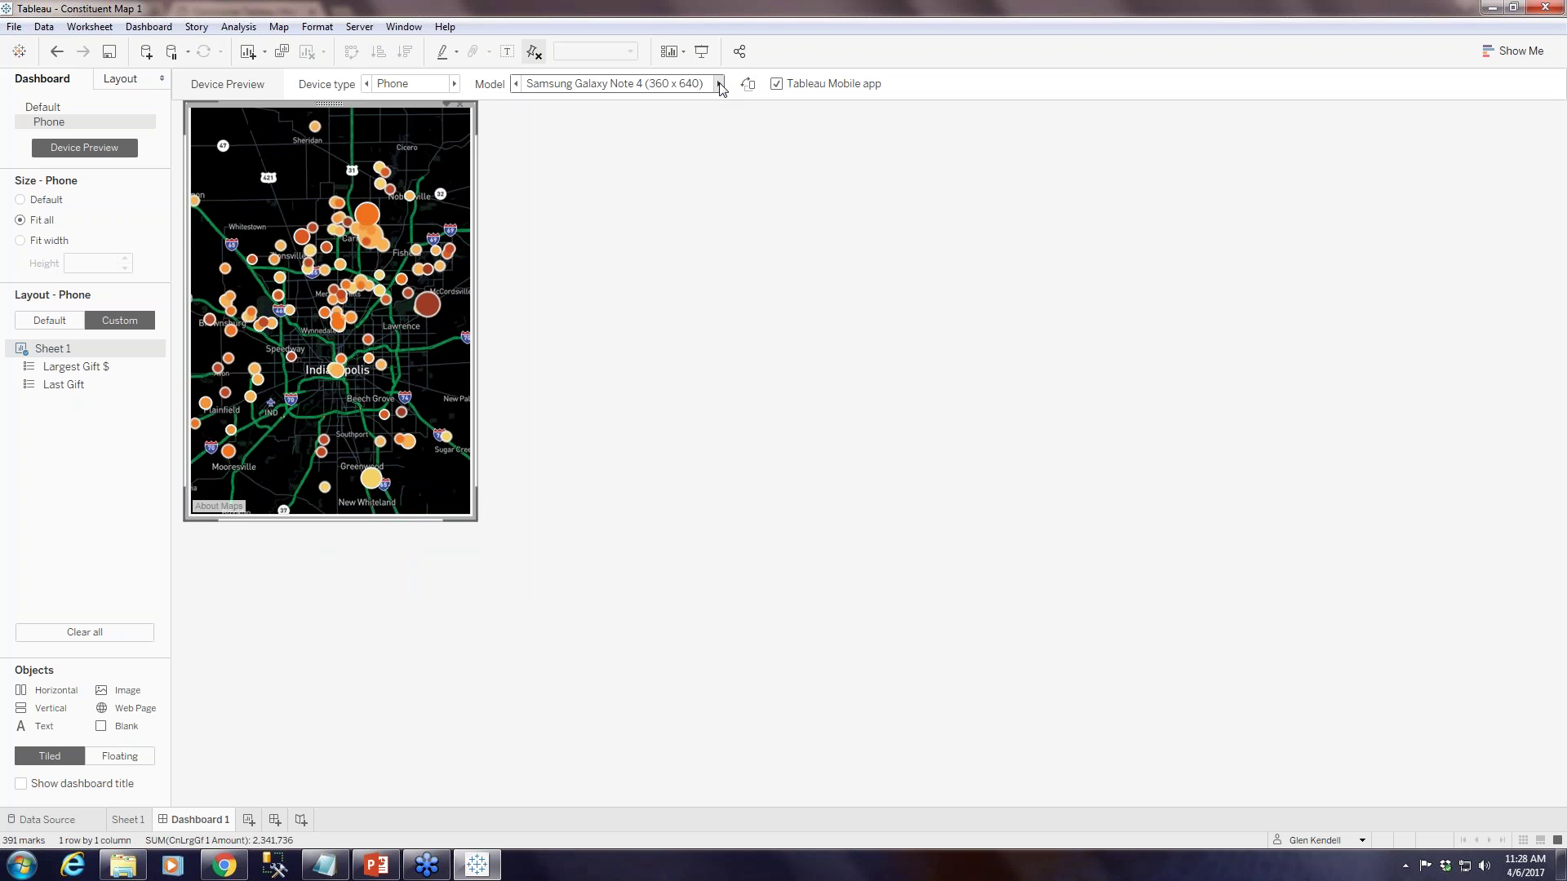
click(720, 84)
mouse_move(380, 365)
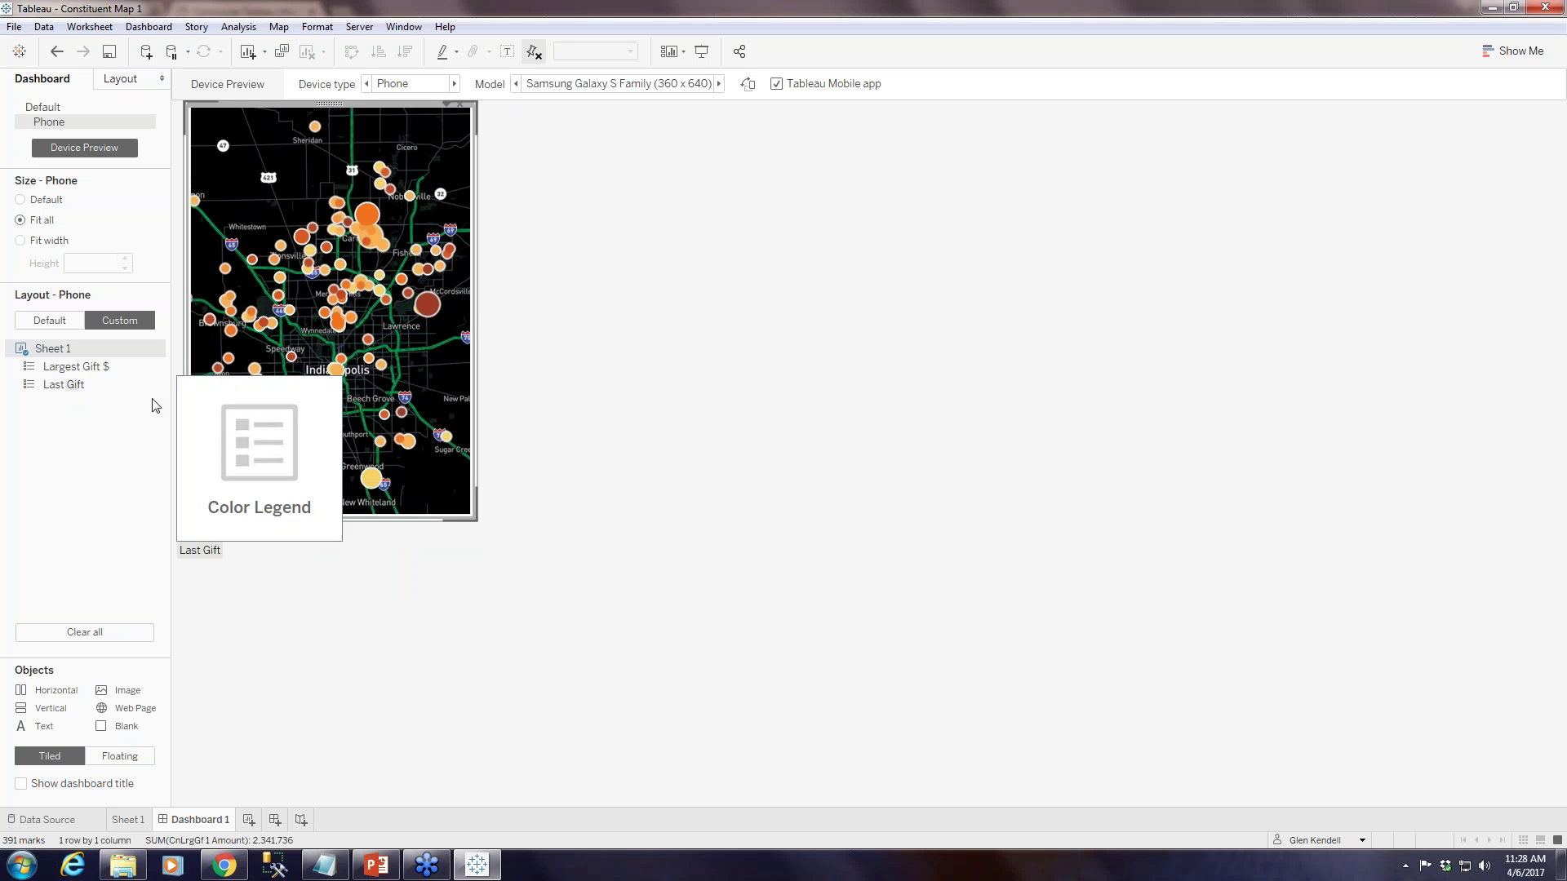
click(679, 364)
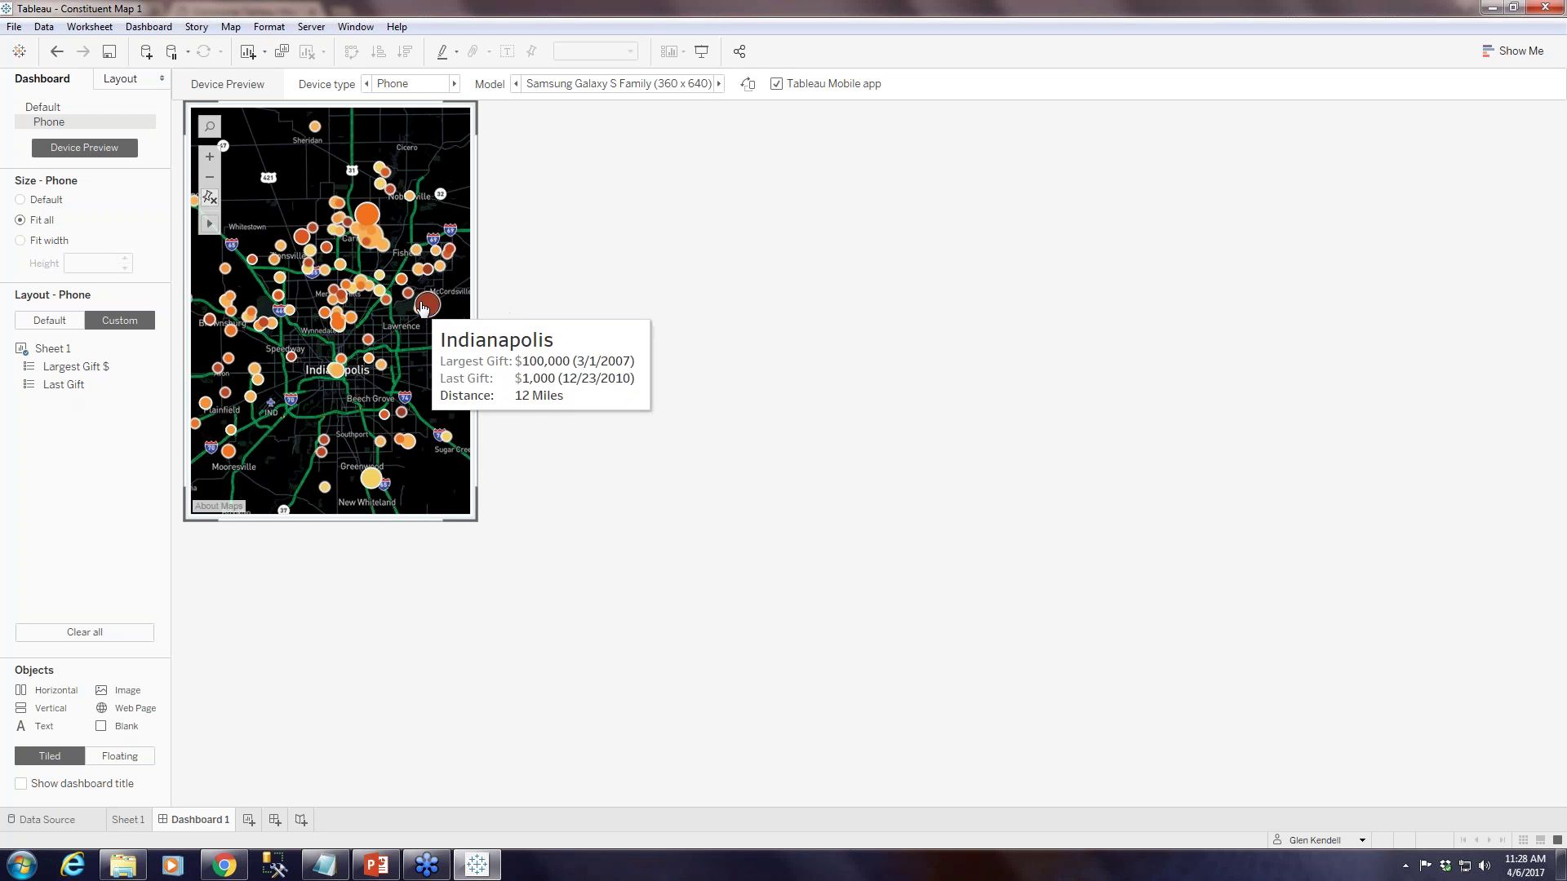
click(233, 29)
mouse_move(274, 53)
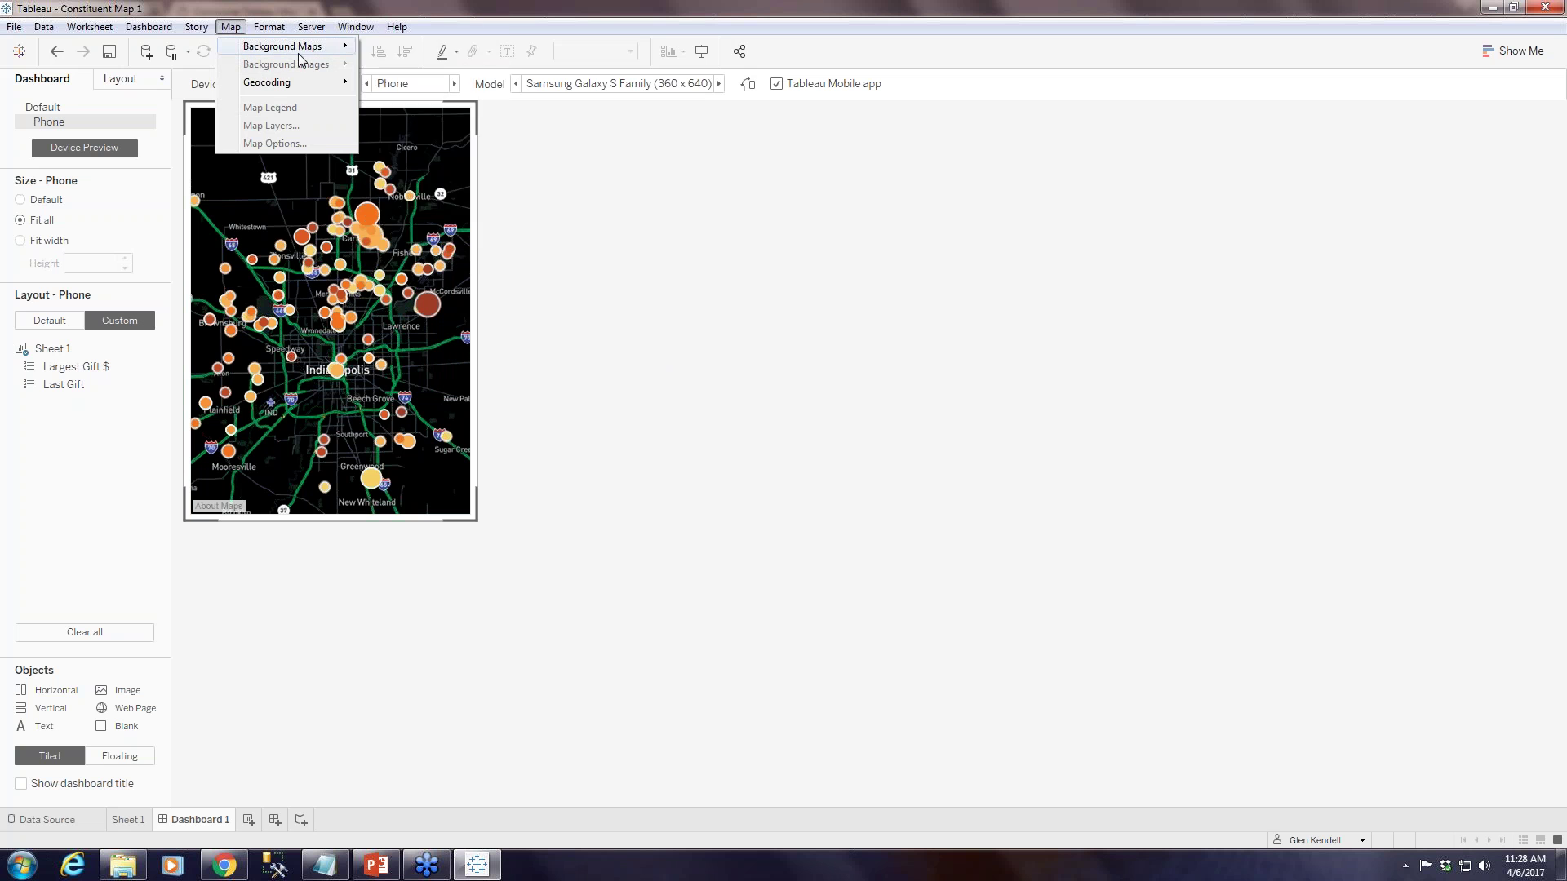
click(601, 209)
click(301, 178)
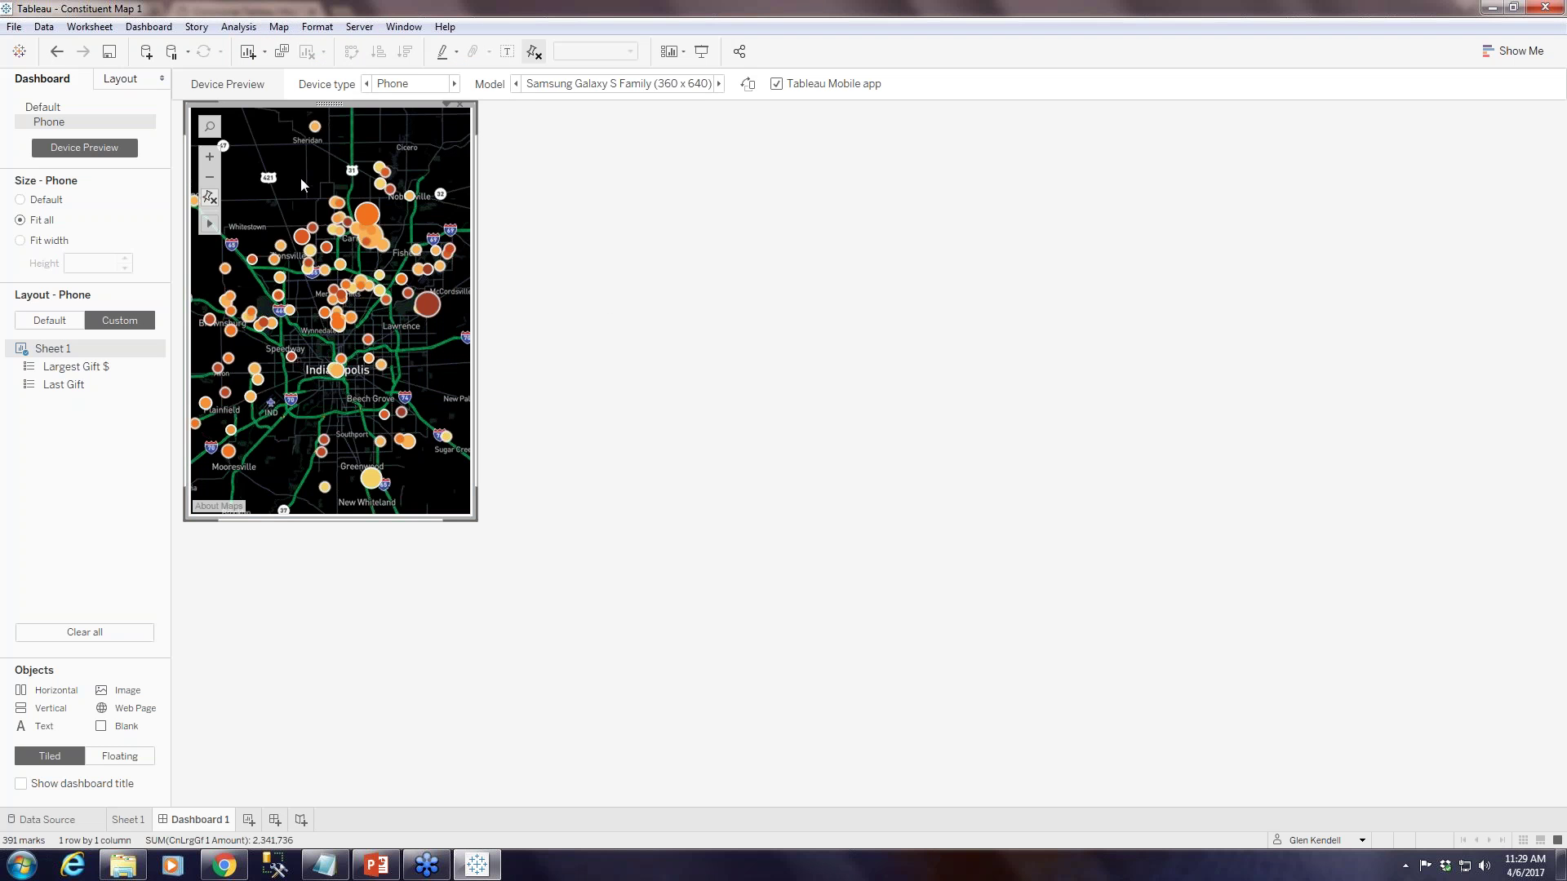
Try the Mapbox Light background on the map in the default dashboard layout
click(59, 111)
click(279, 27)
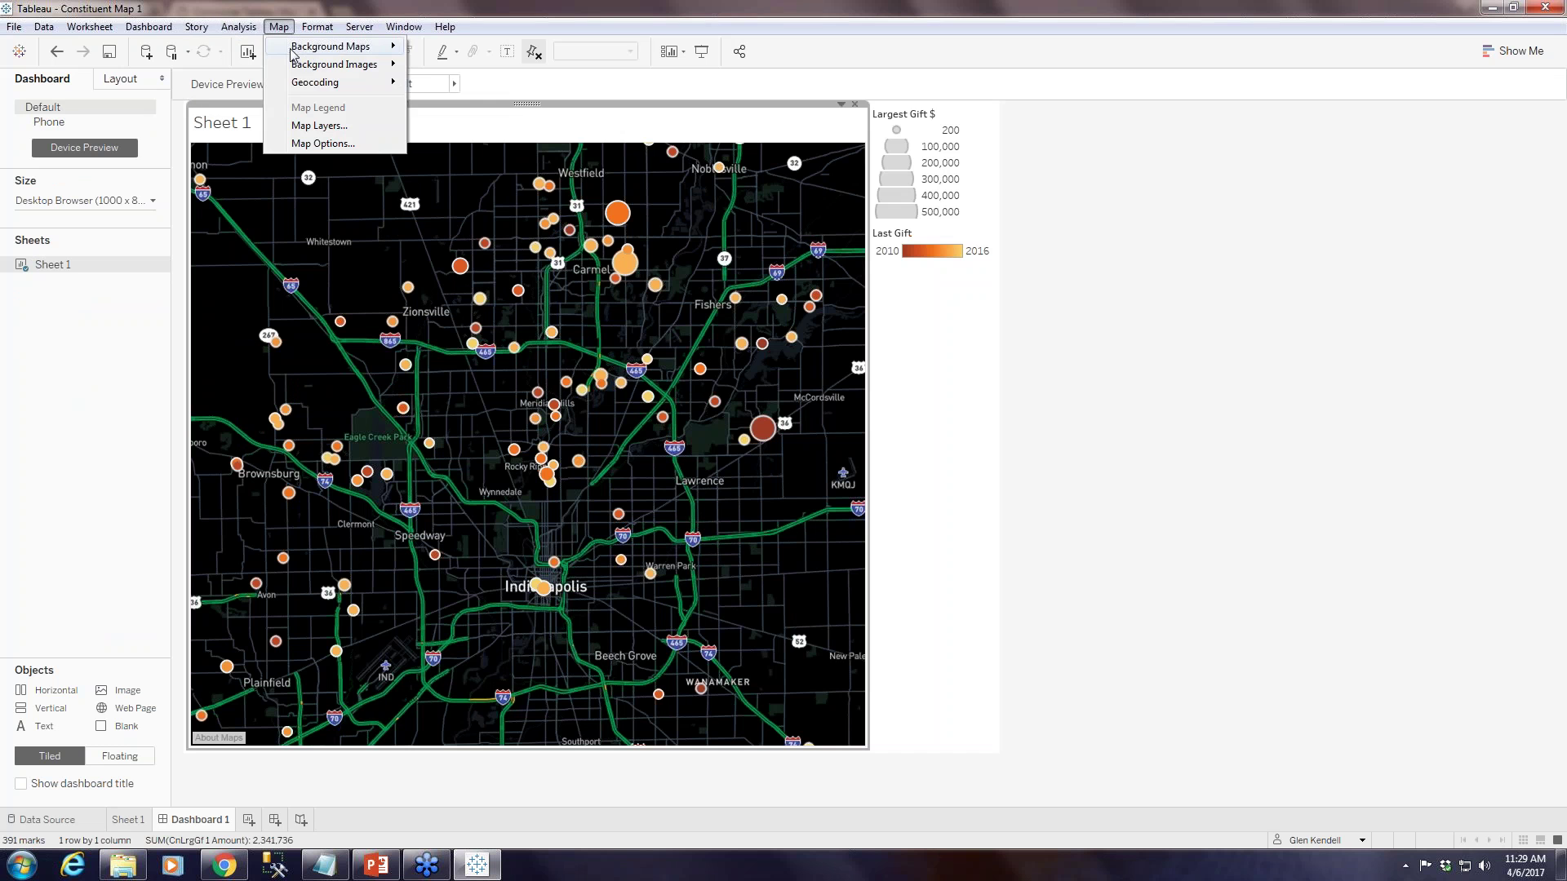
mouse_move(347, 47)
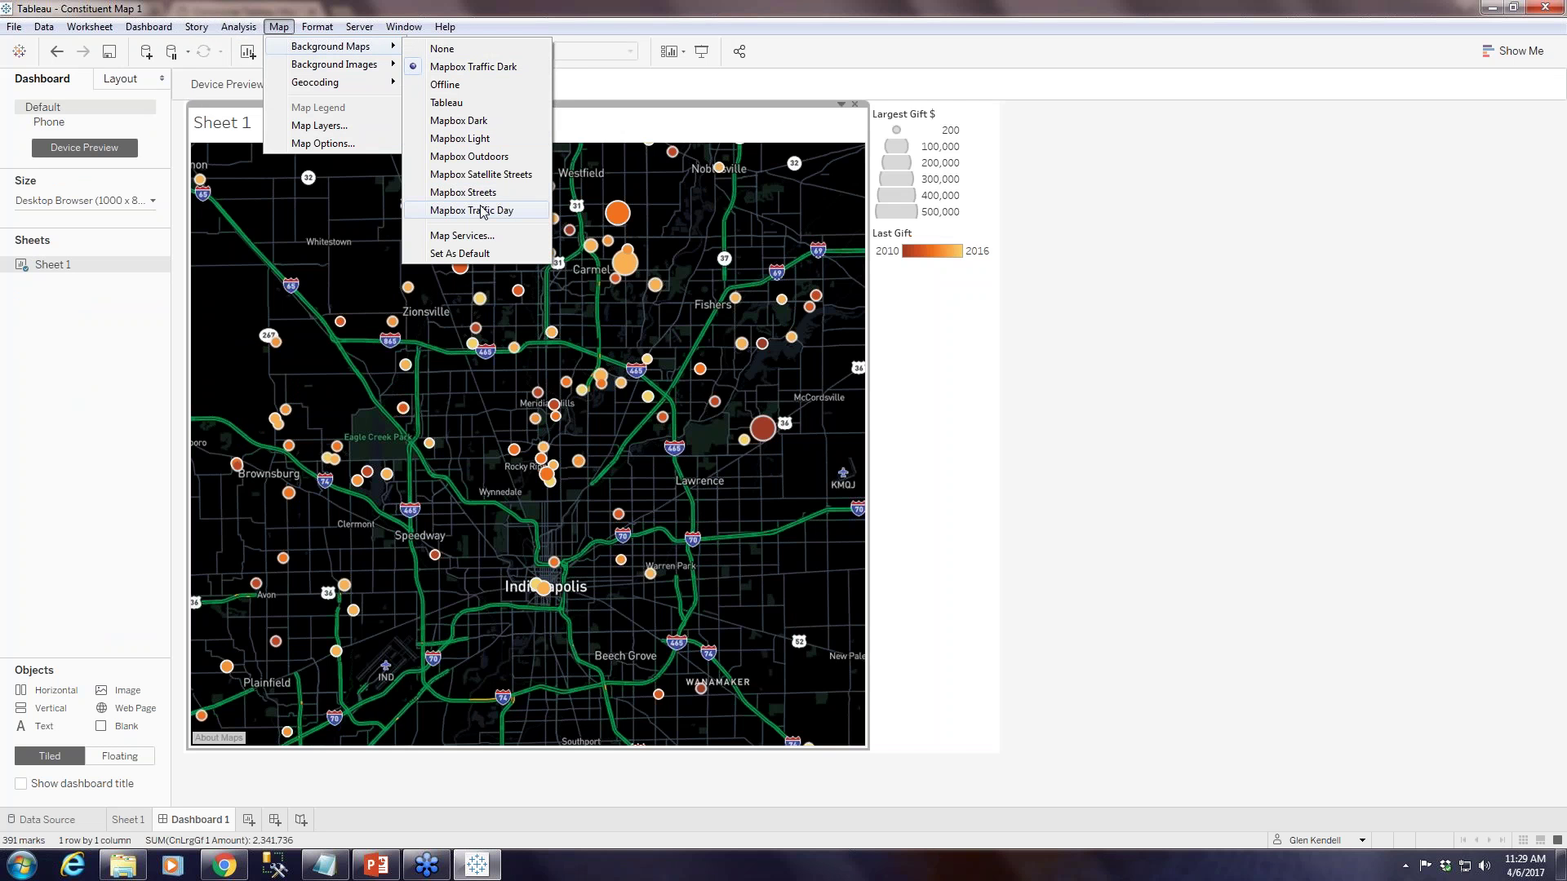
click(459, 139)
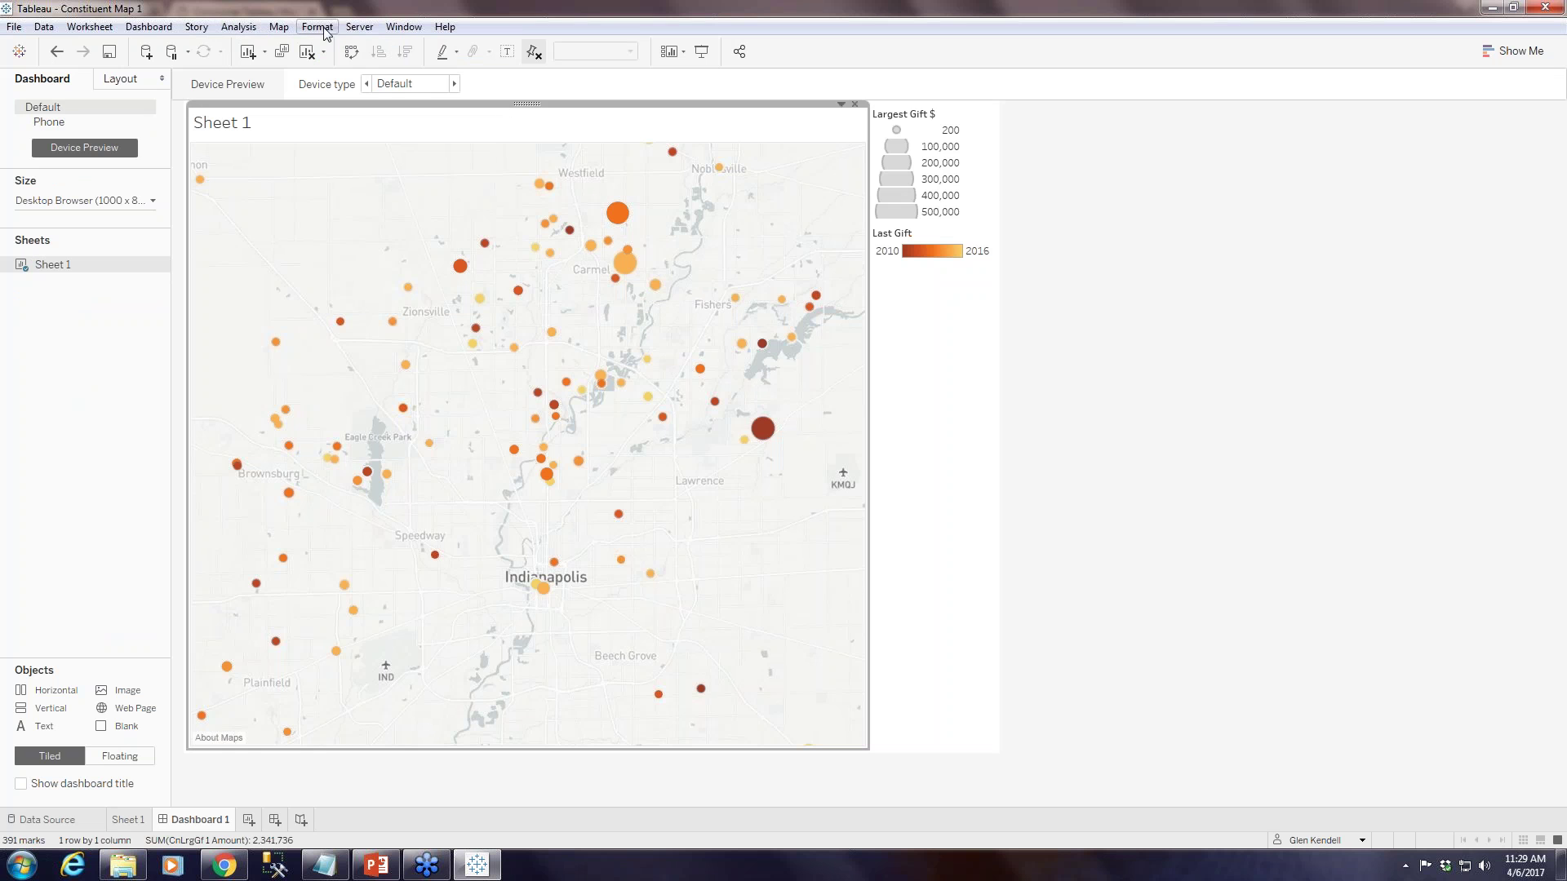
Set the map's background to Mapbox Traffic Day and view it in the phone layout
click(279, 27)
mouse_move(315, 49)
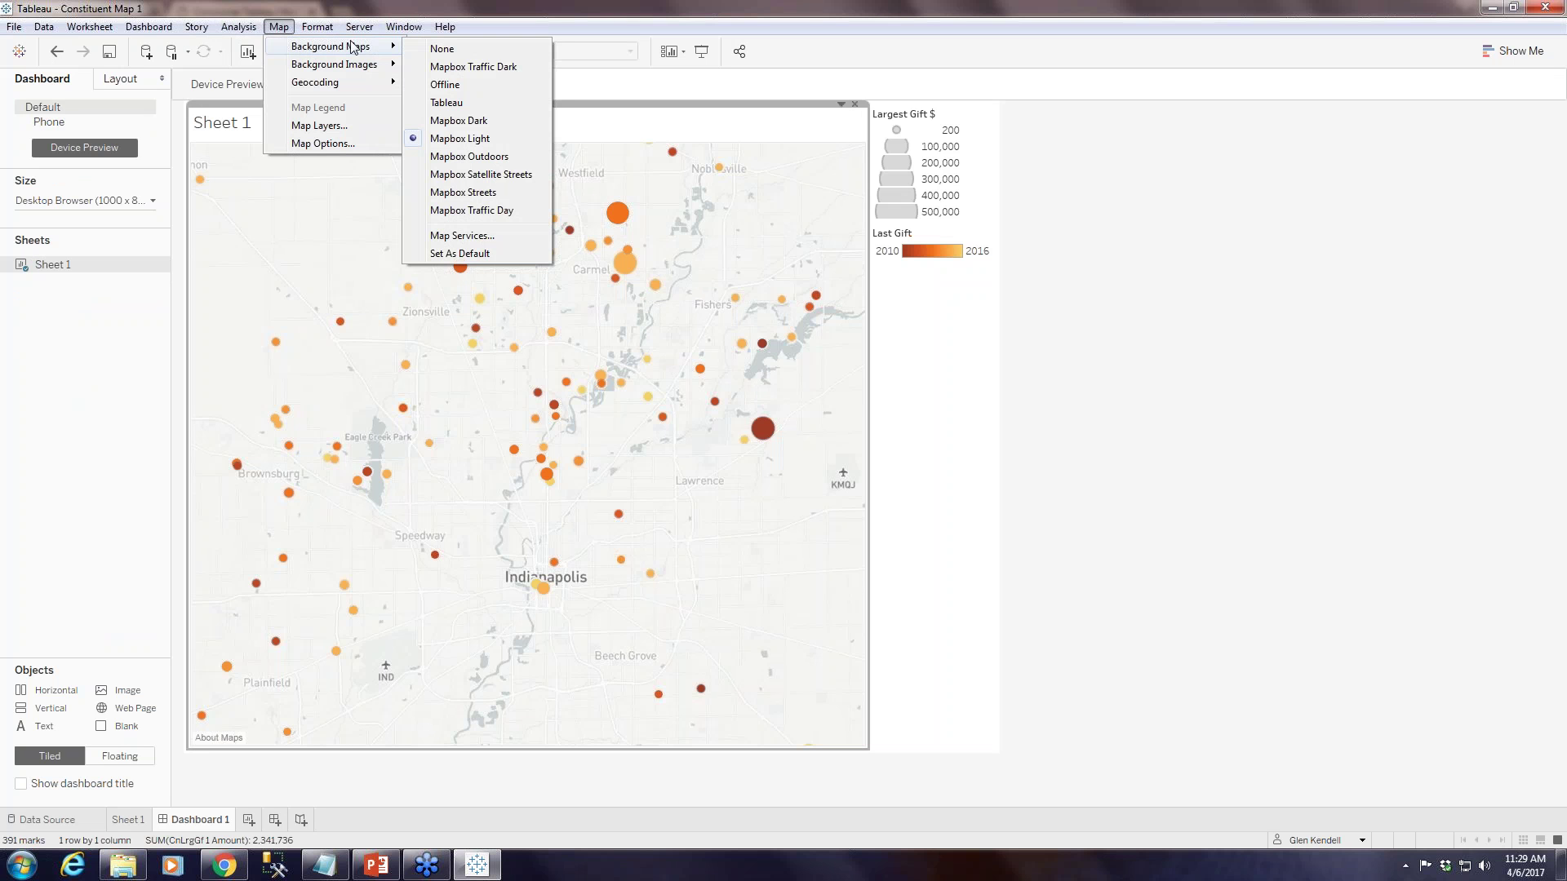
click(500, 211)
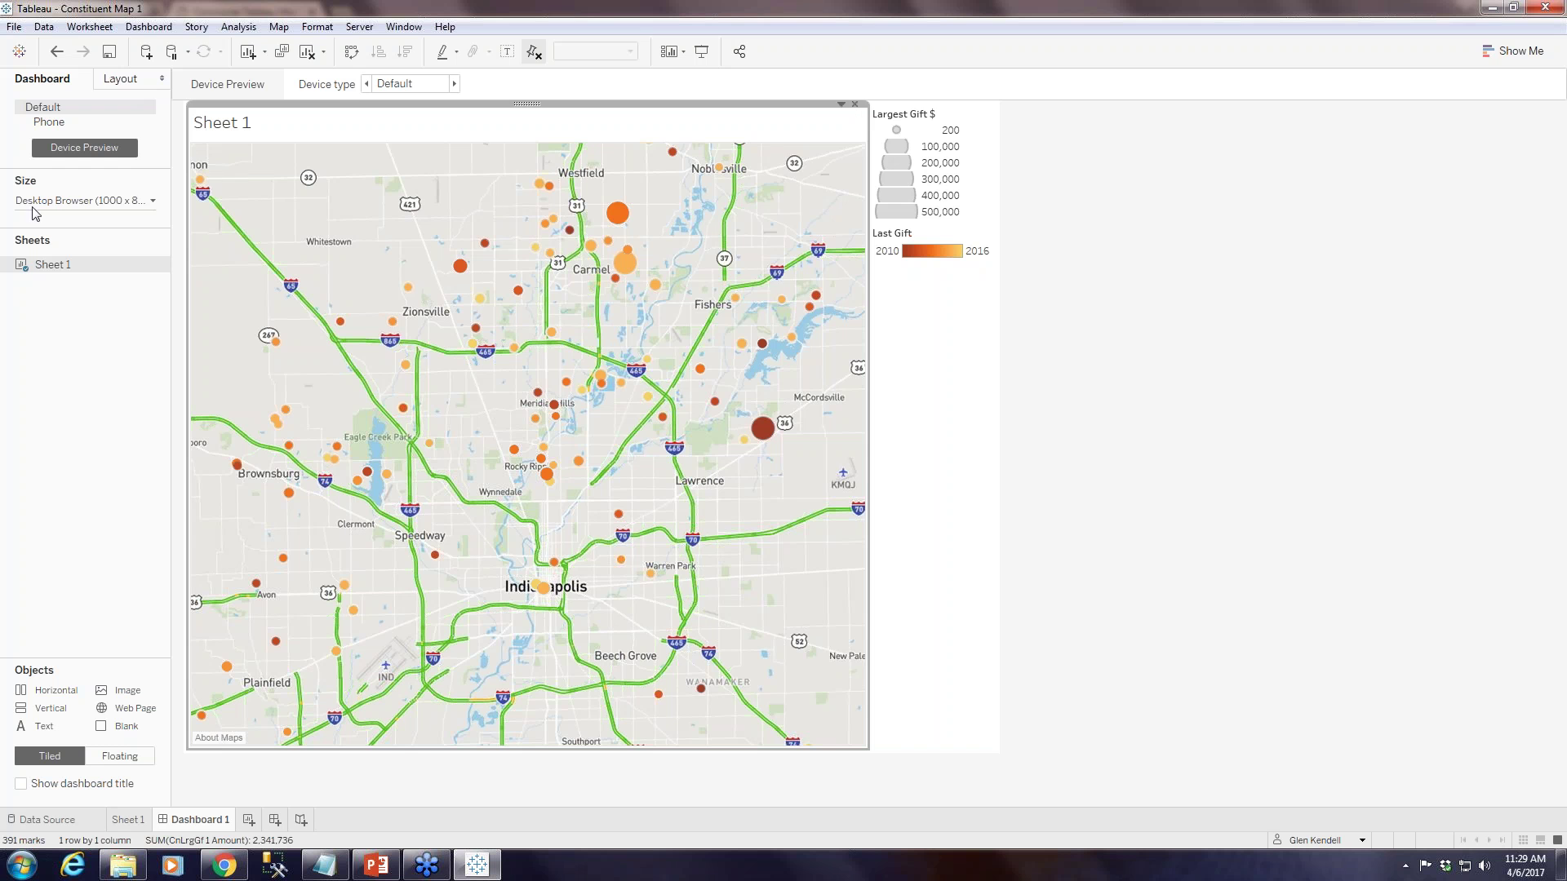
click(53, 123)
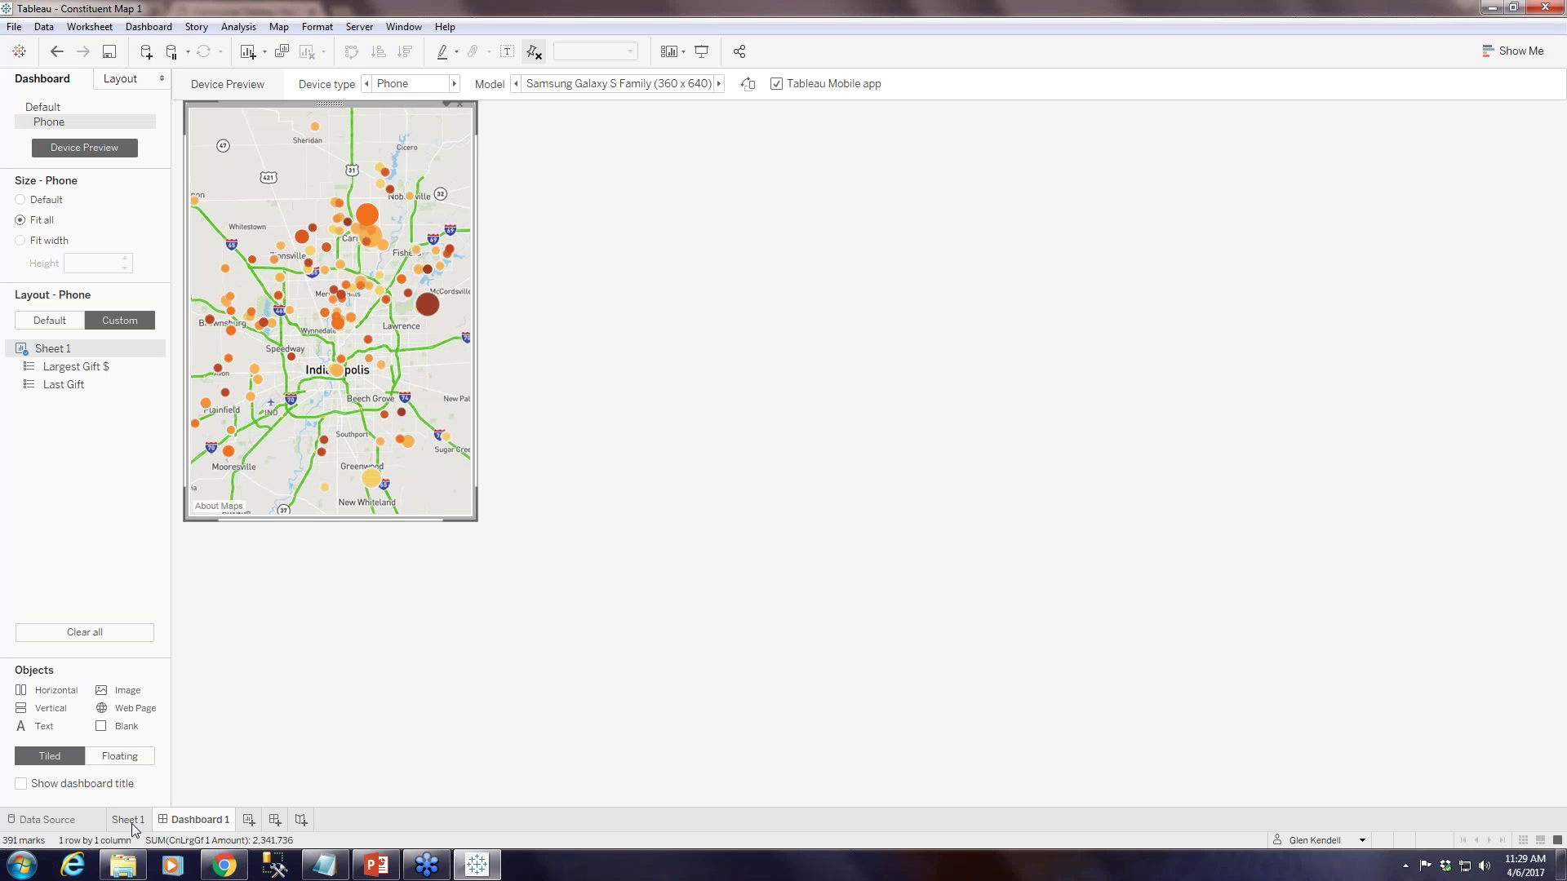
Zoom the map in one level in the phone layout preview
mouse_move(247, 212)
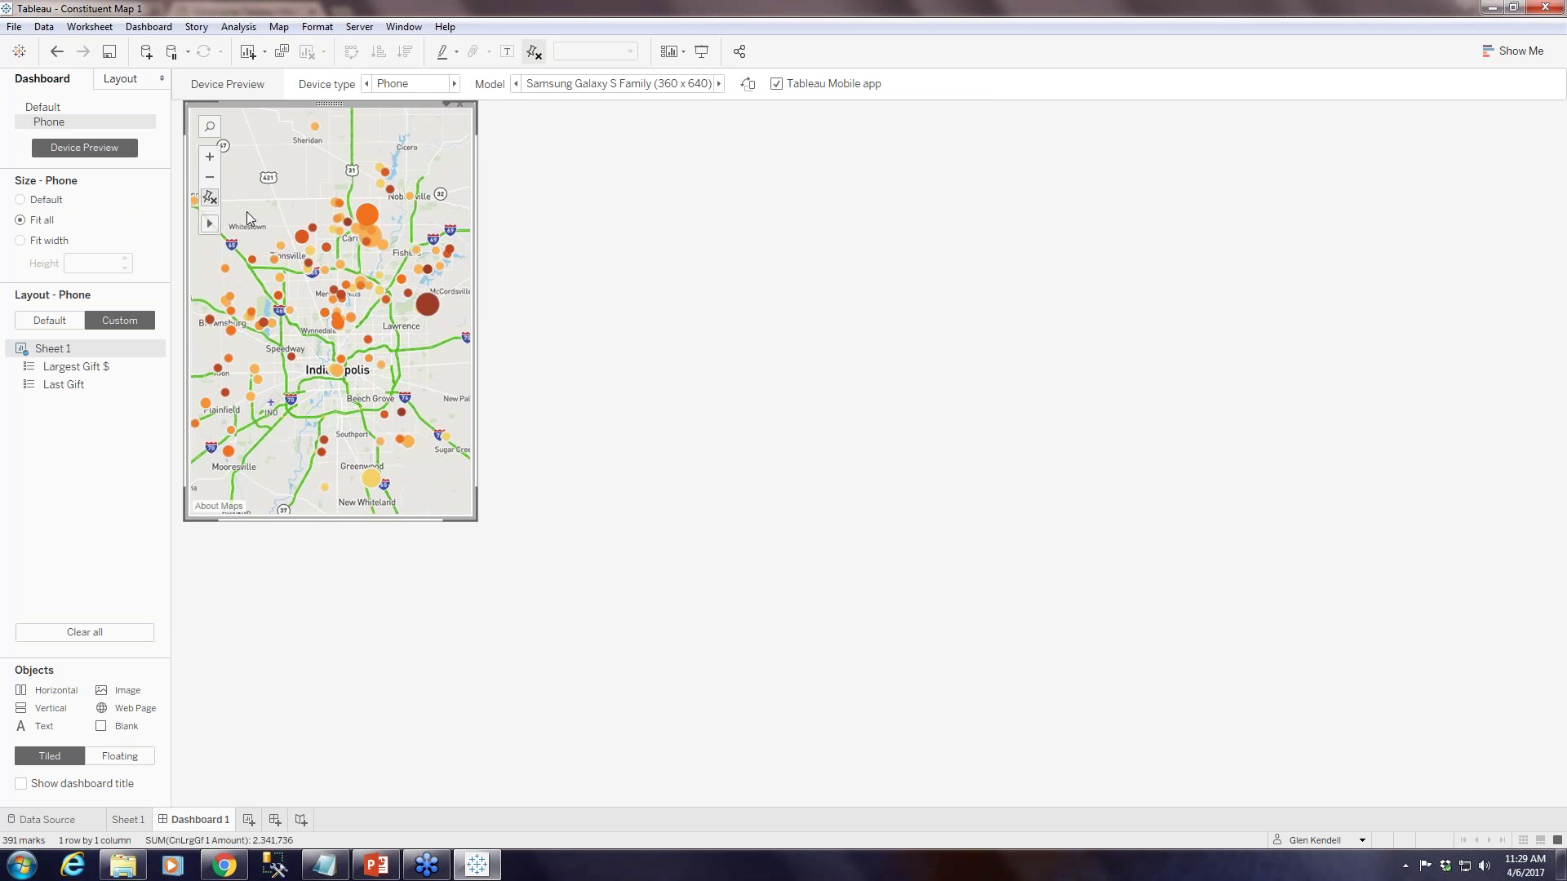
click(211, 158)
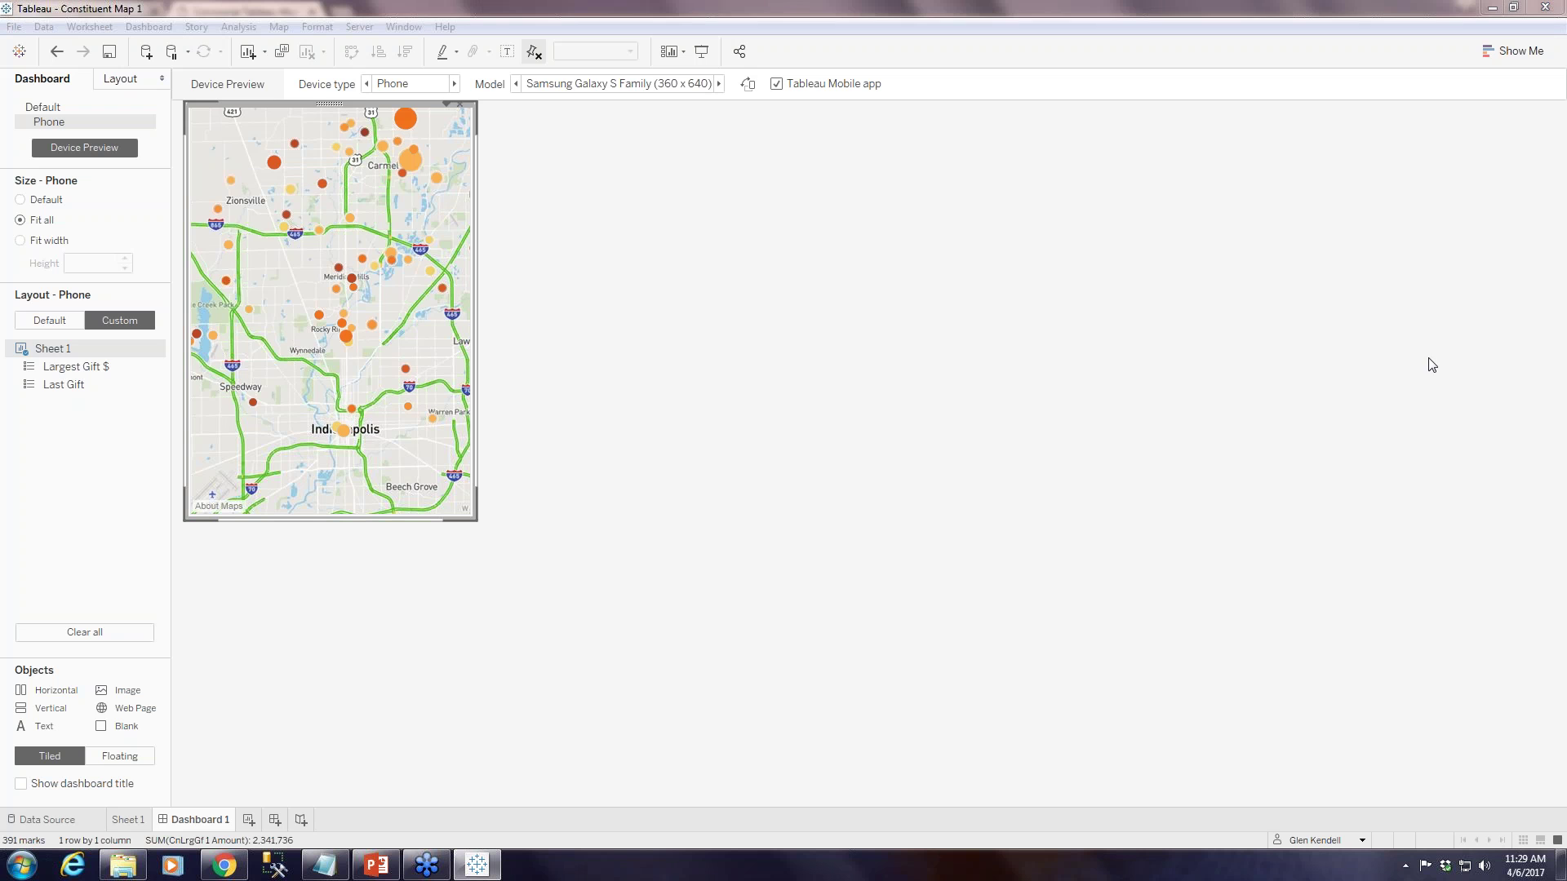
click(1353, 230)
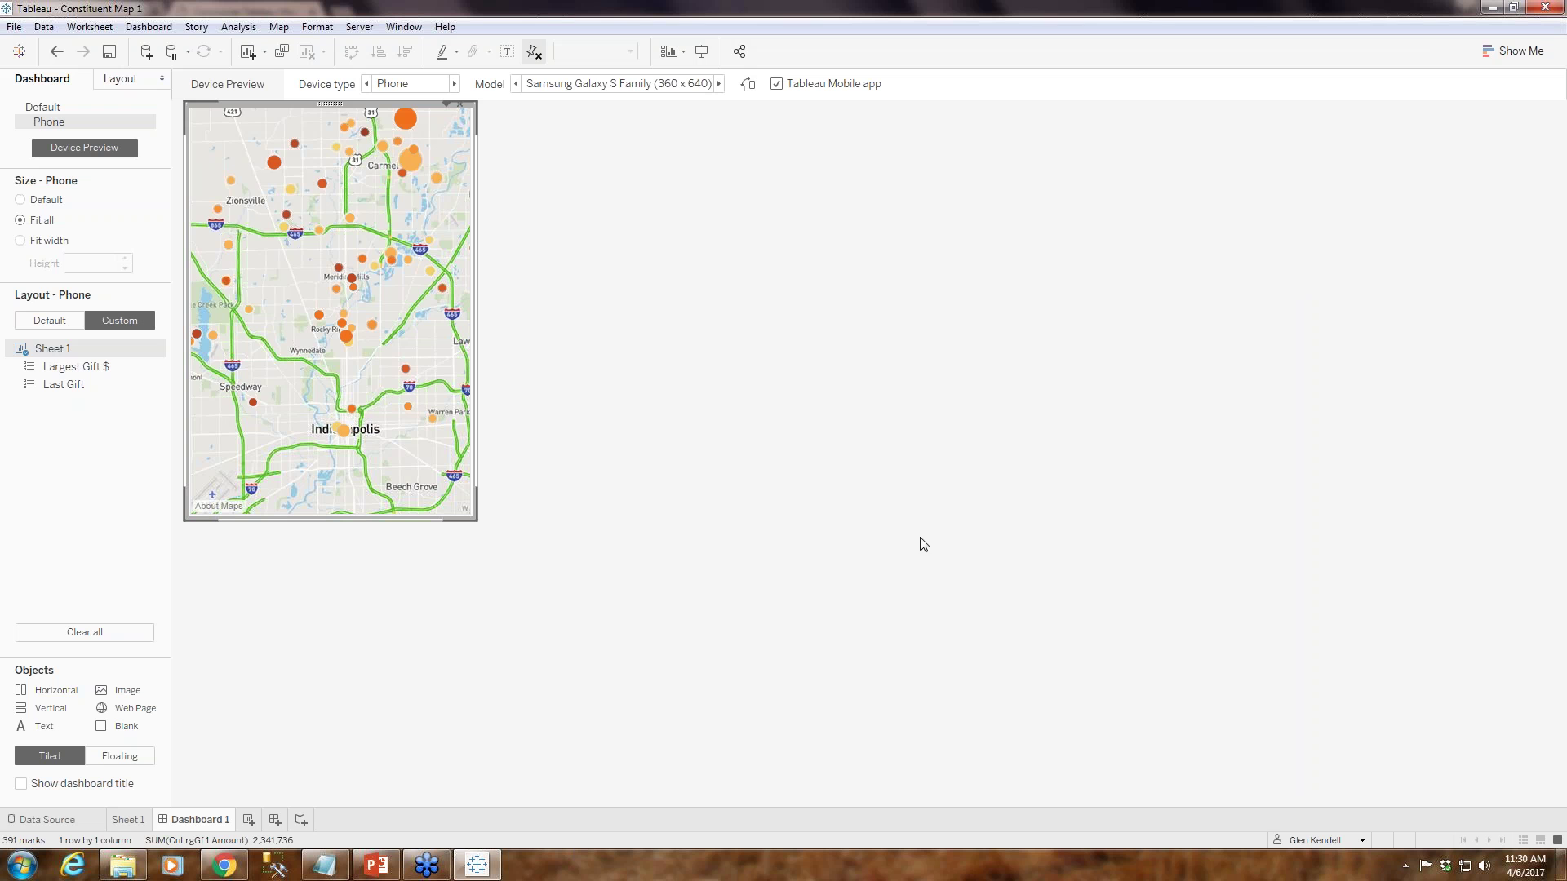
Switch to Chrome, open the Mapbox Streets style's sharing page in Mapbox, and copy its integration URL for Tableau
click(224, 866)
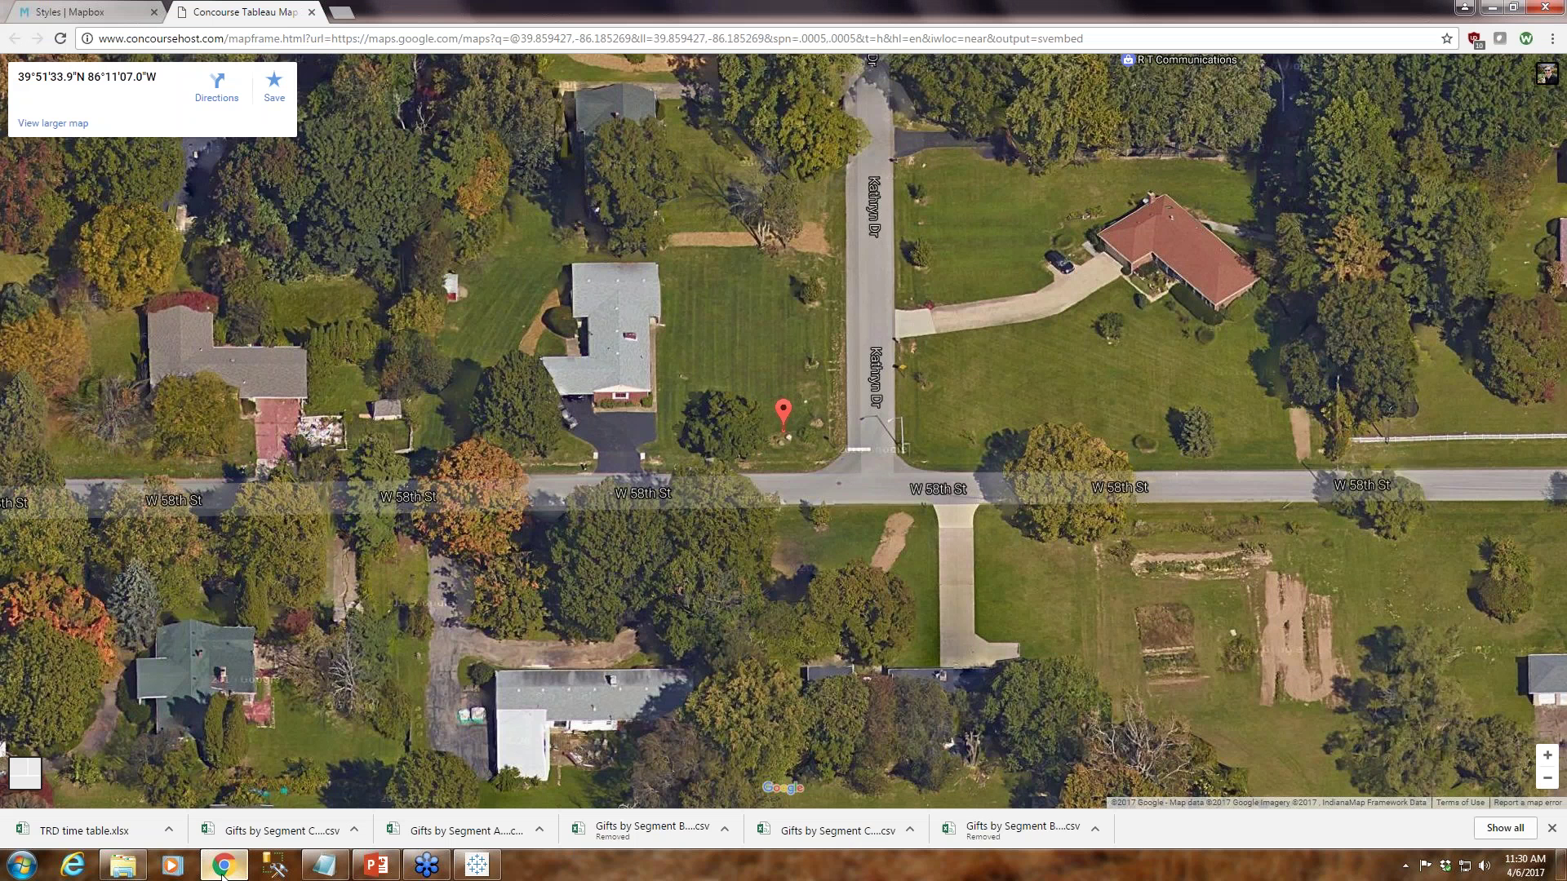
click(110, 10)
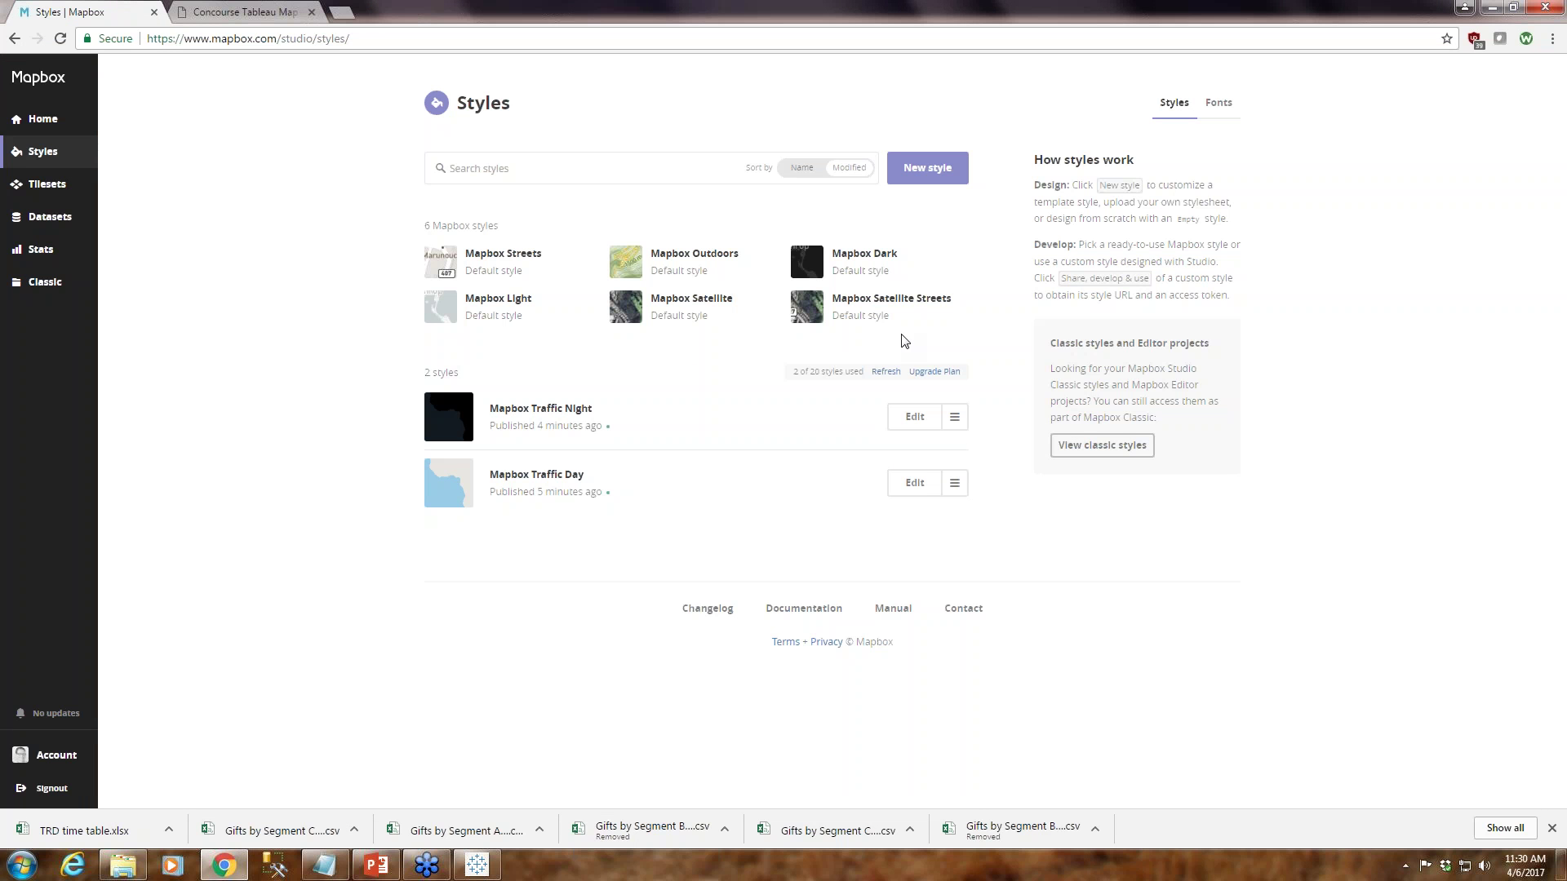
click(532, 255)
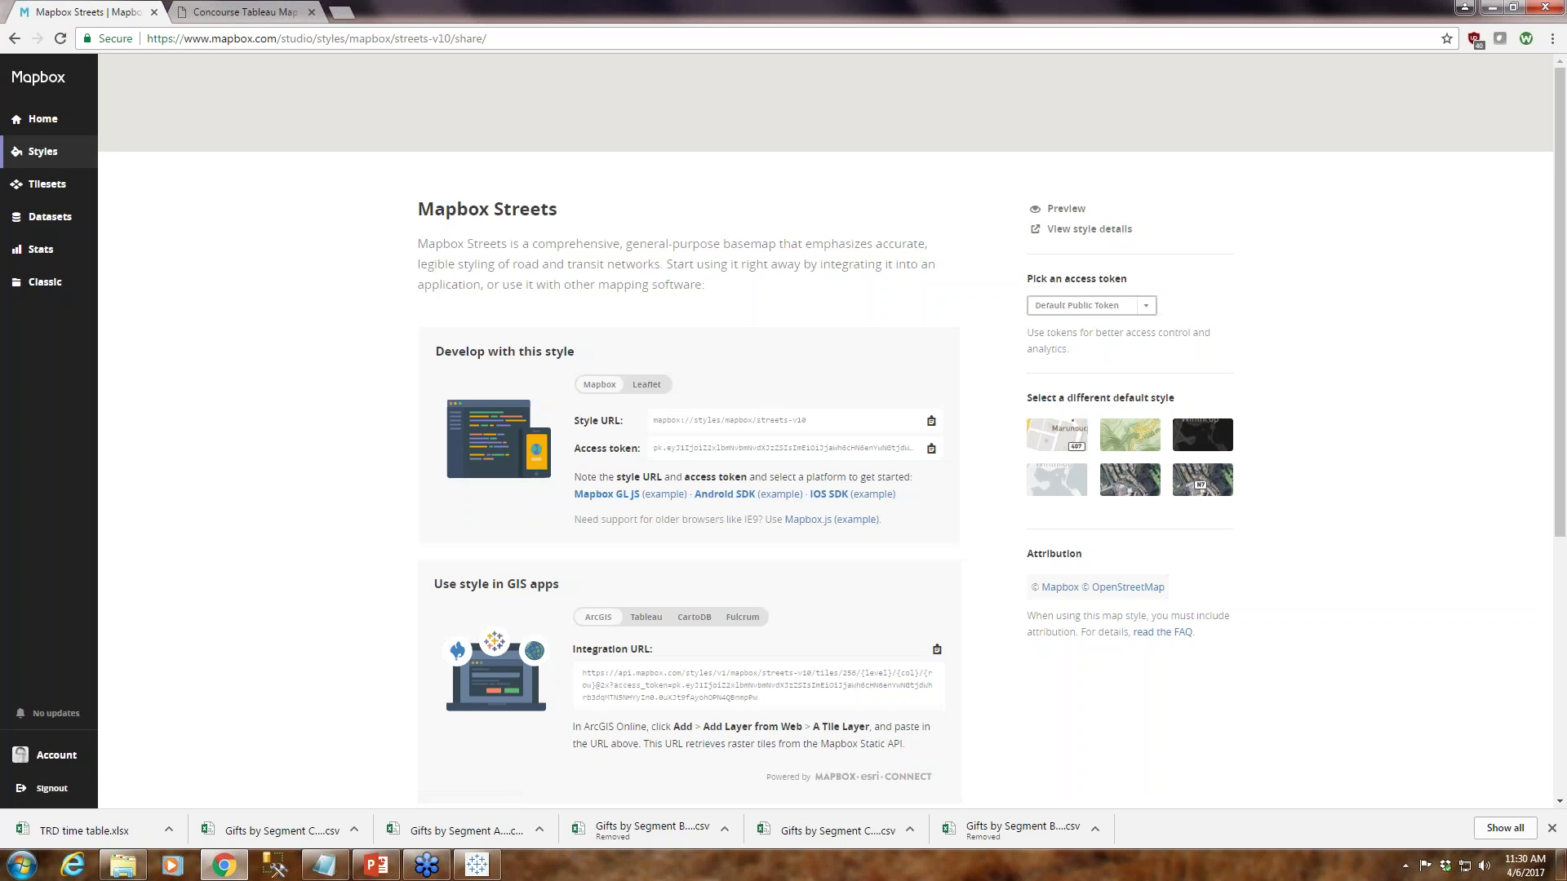
scroll(668, 494, down, 2)
click(648, 454)
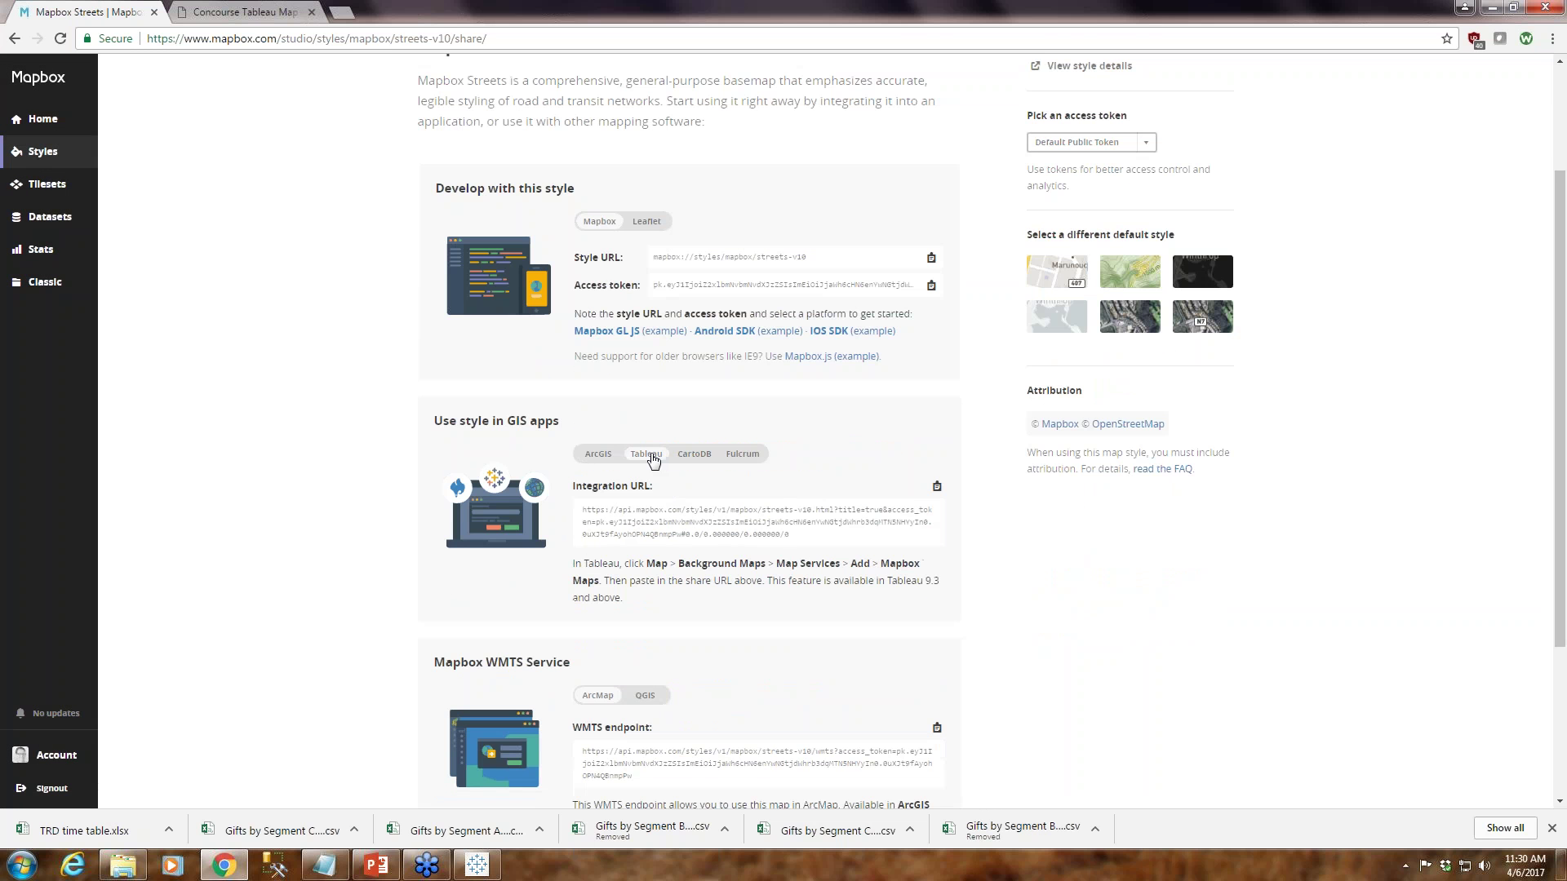
click(937, 489)
Switch back to Tableau and try to add a Mapbox GL map service named Blah using the copied URL
click(476, 864)
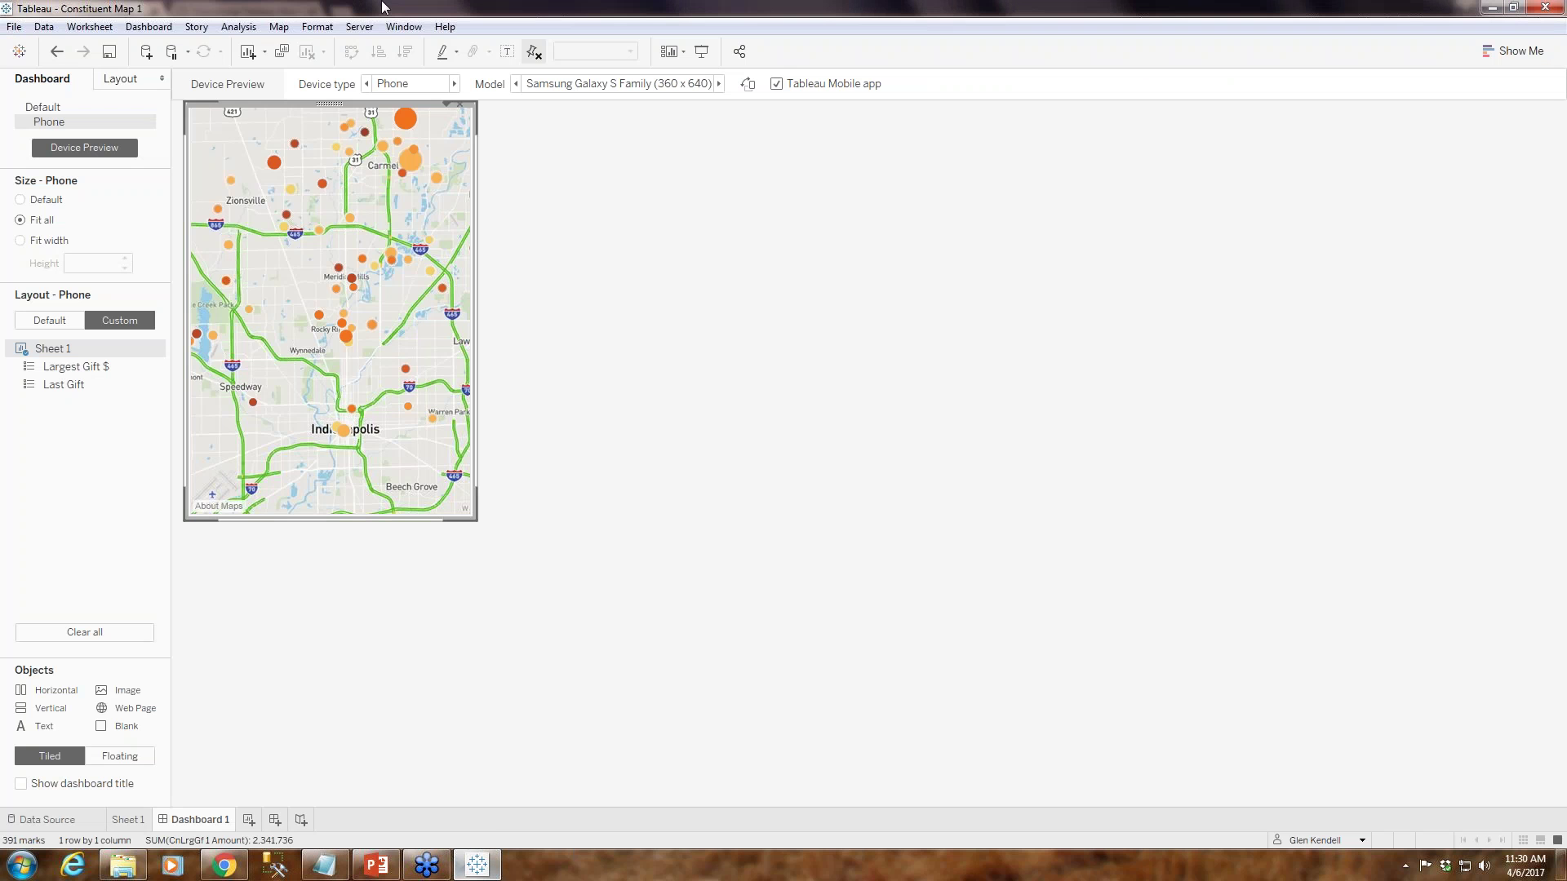
click(279, 26)
mouse_move(341, 52)
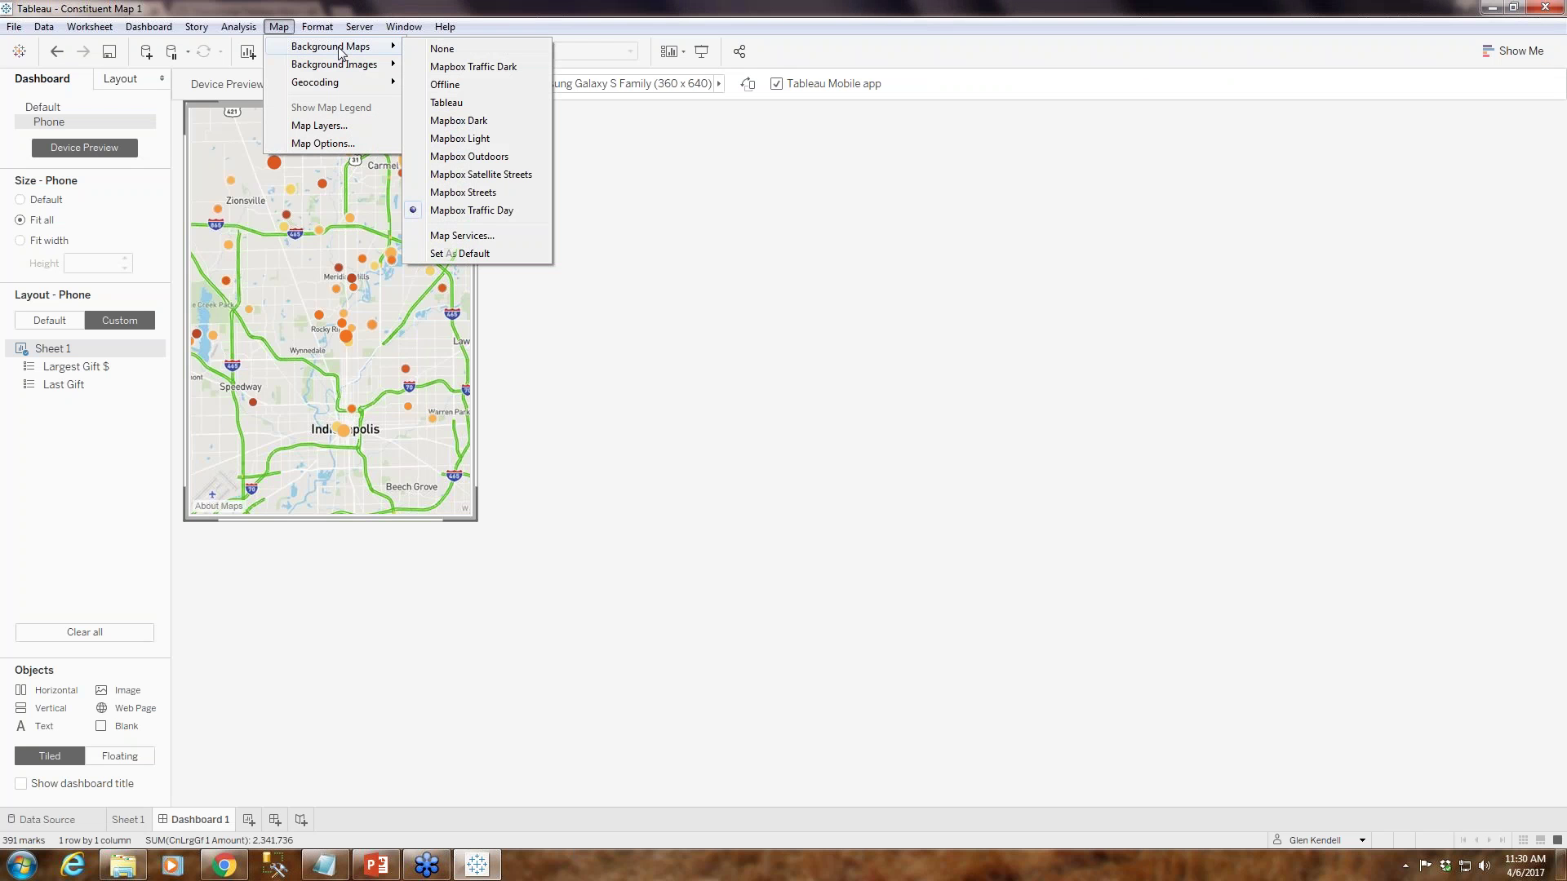
click(457, 240)
click(582, 520)
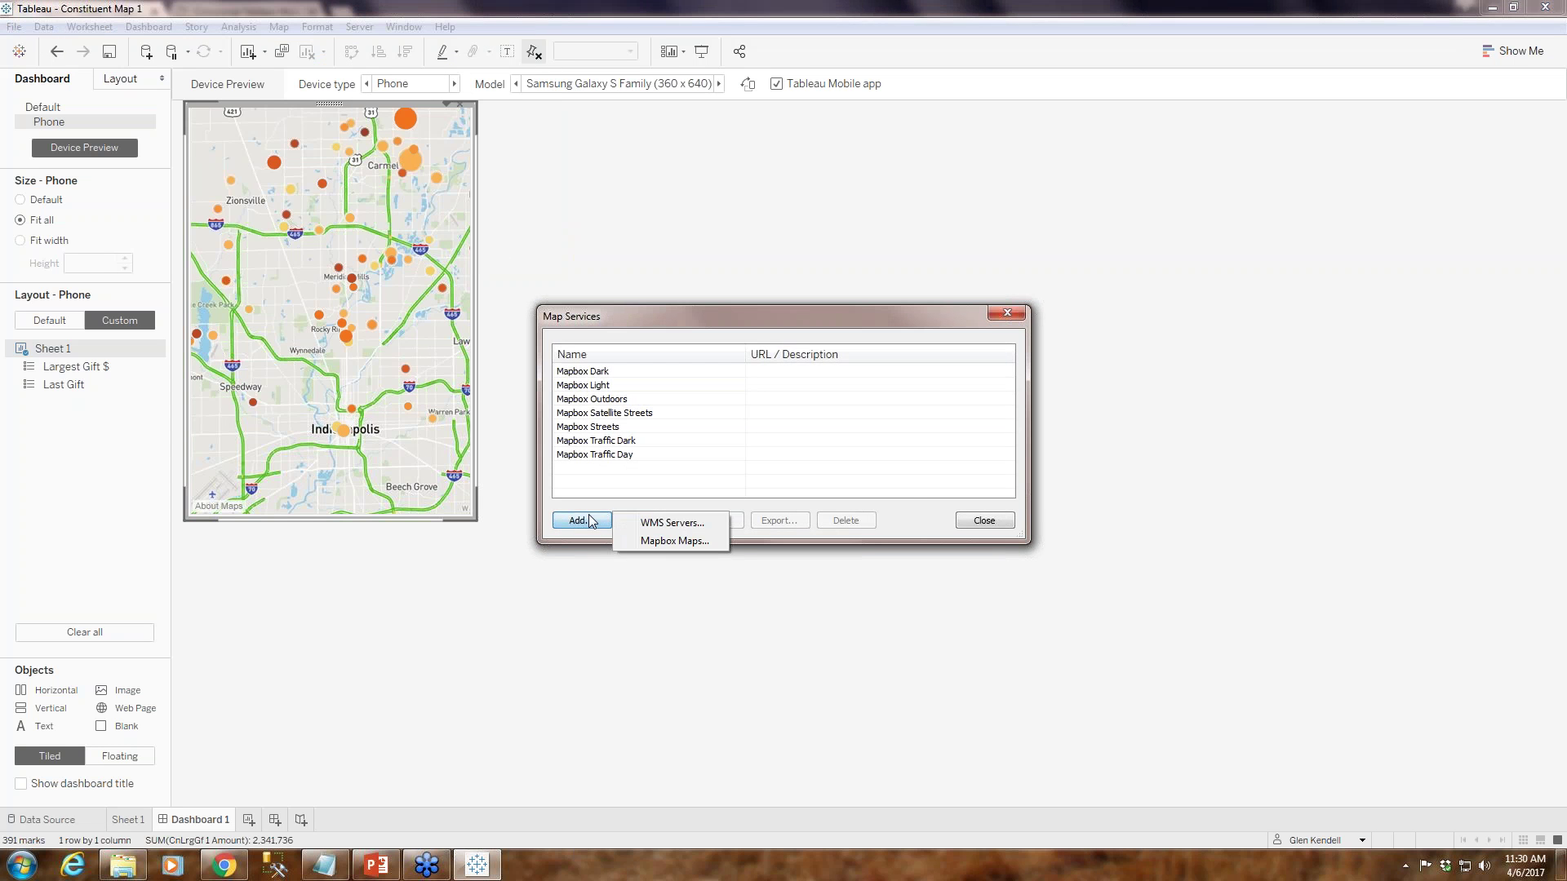
click(662, 543)
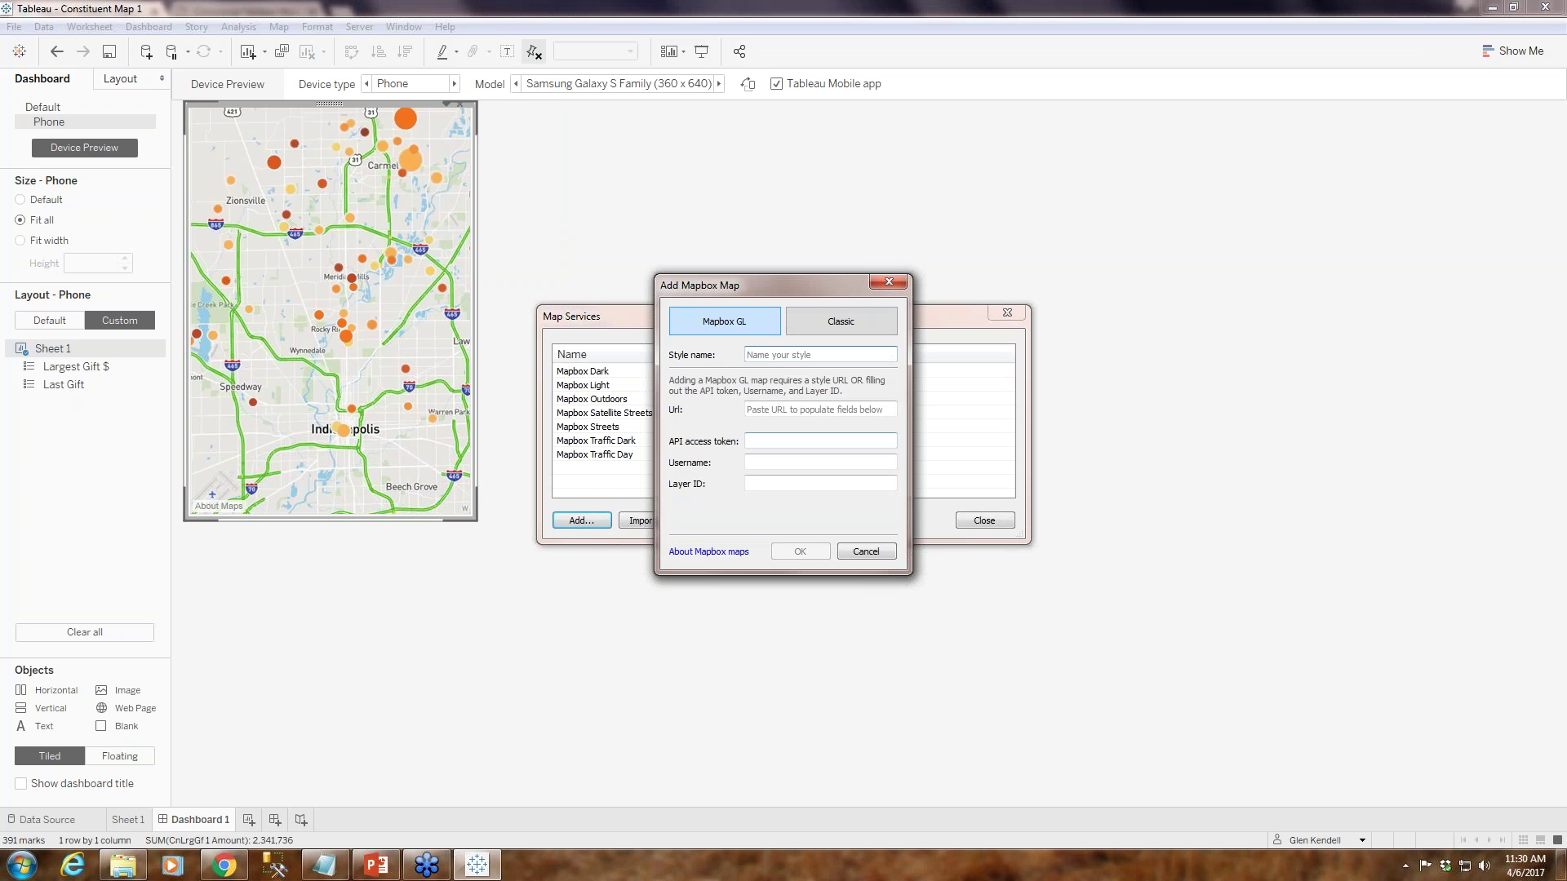
text(Blah)
click(820, 409)
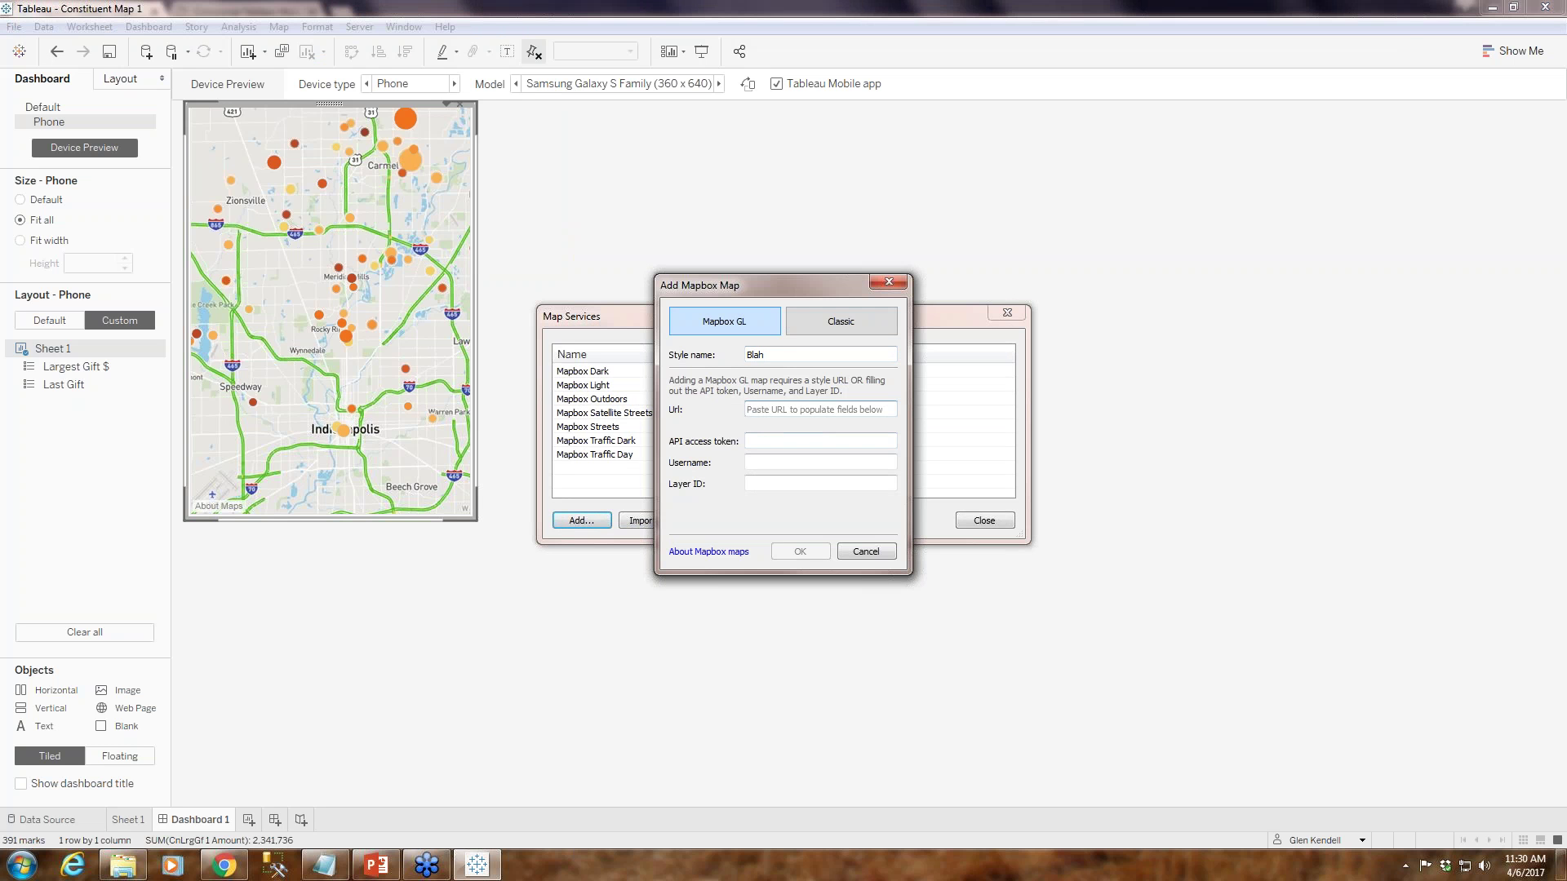
key(ctrl+v)
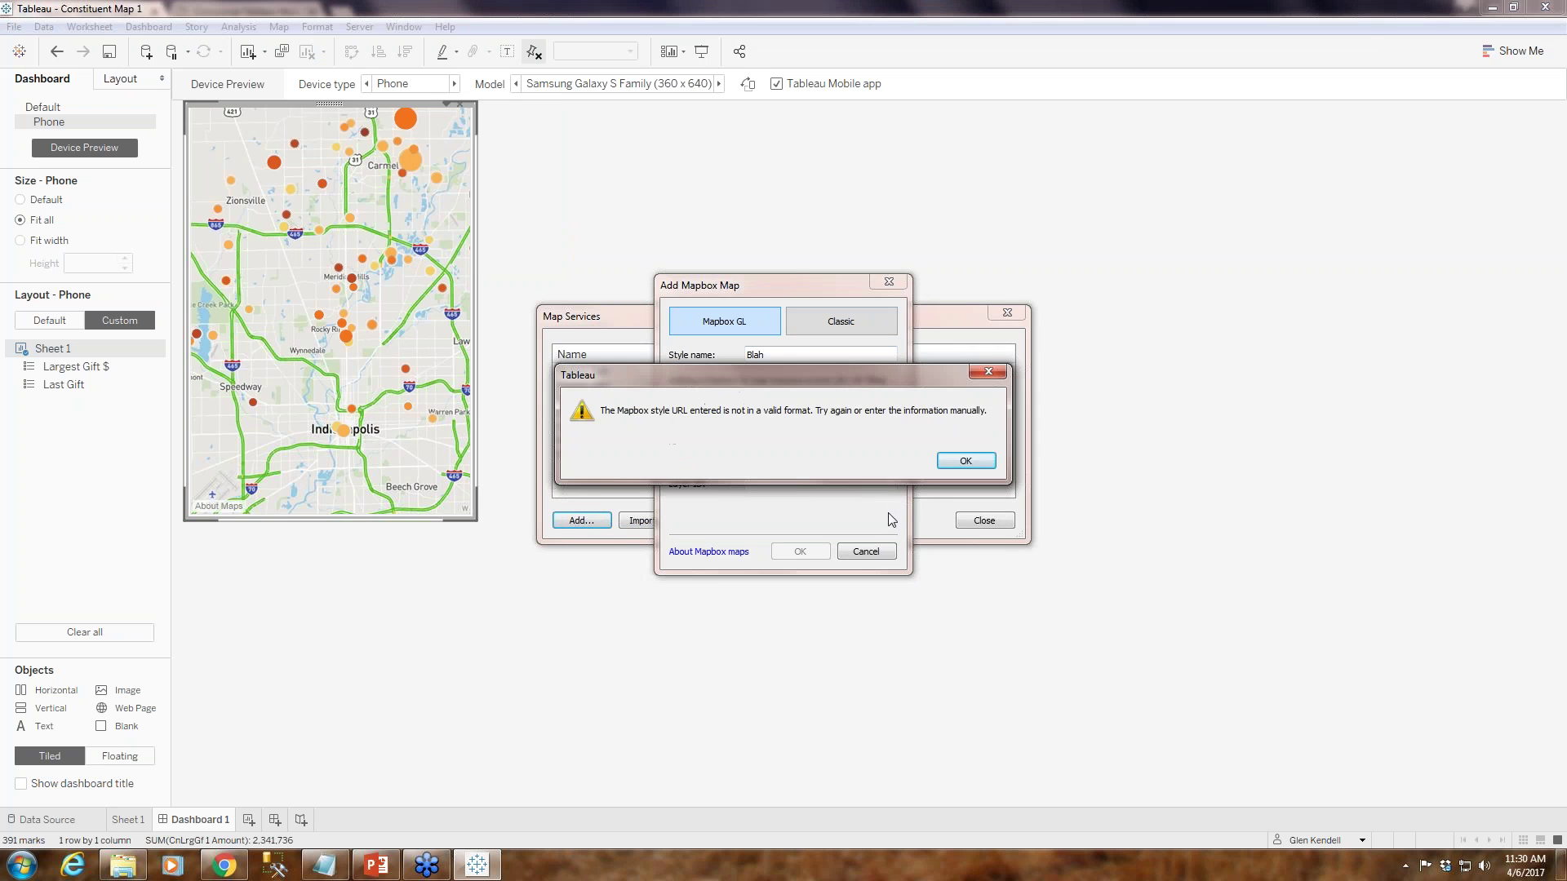
click(953, 462)
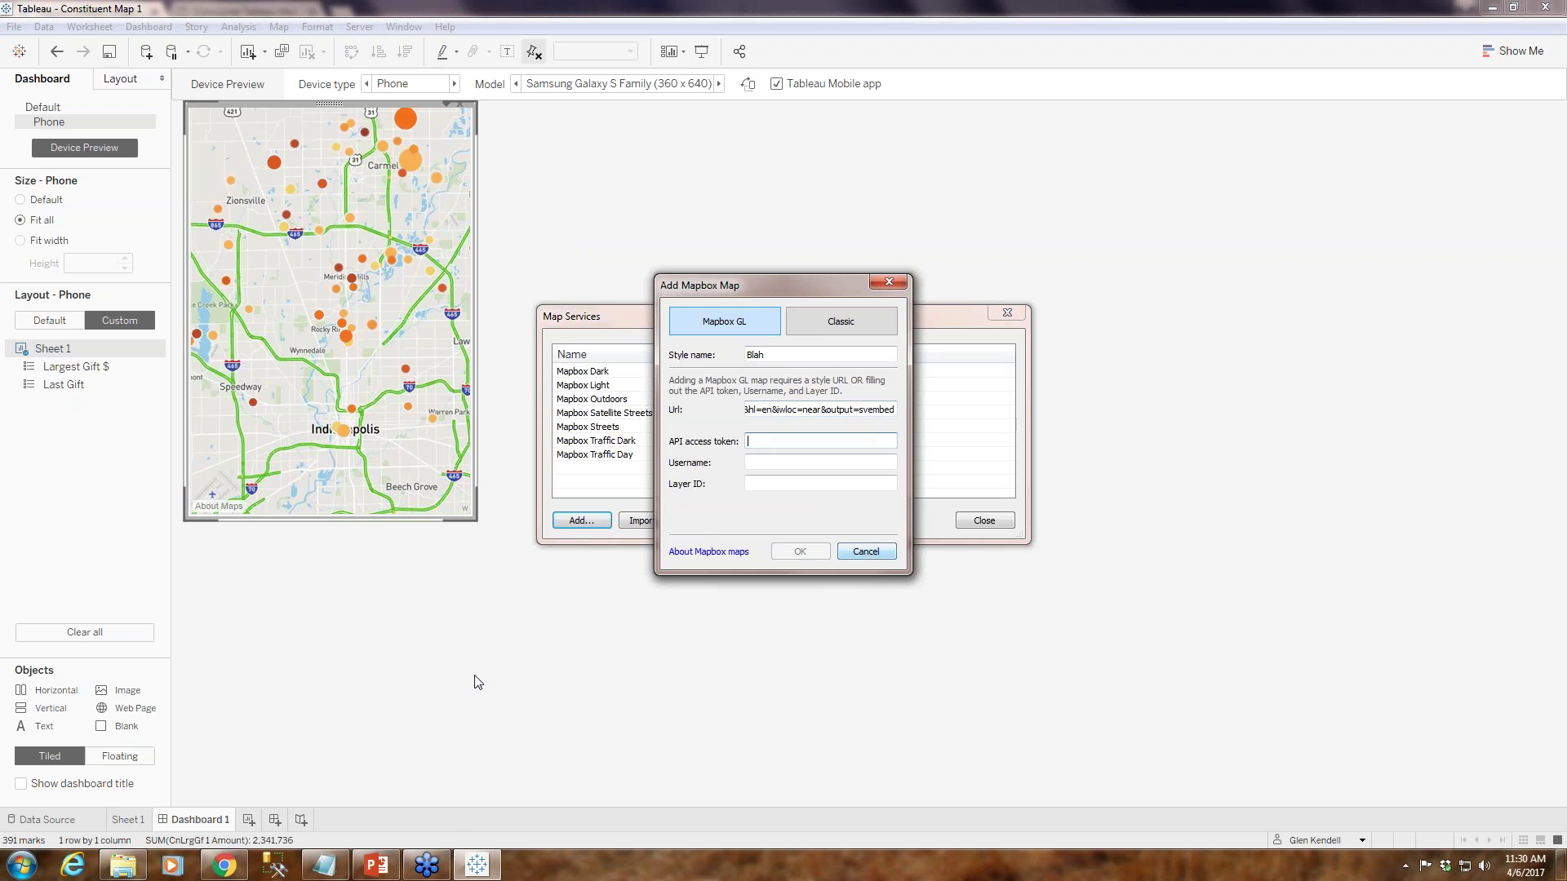
Copy the Mapbox Streets integration URL for Tableau again in Chrome, and cancel adding the Blah map back in Tableau
click(224, 865)
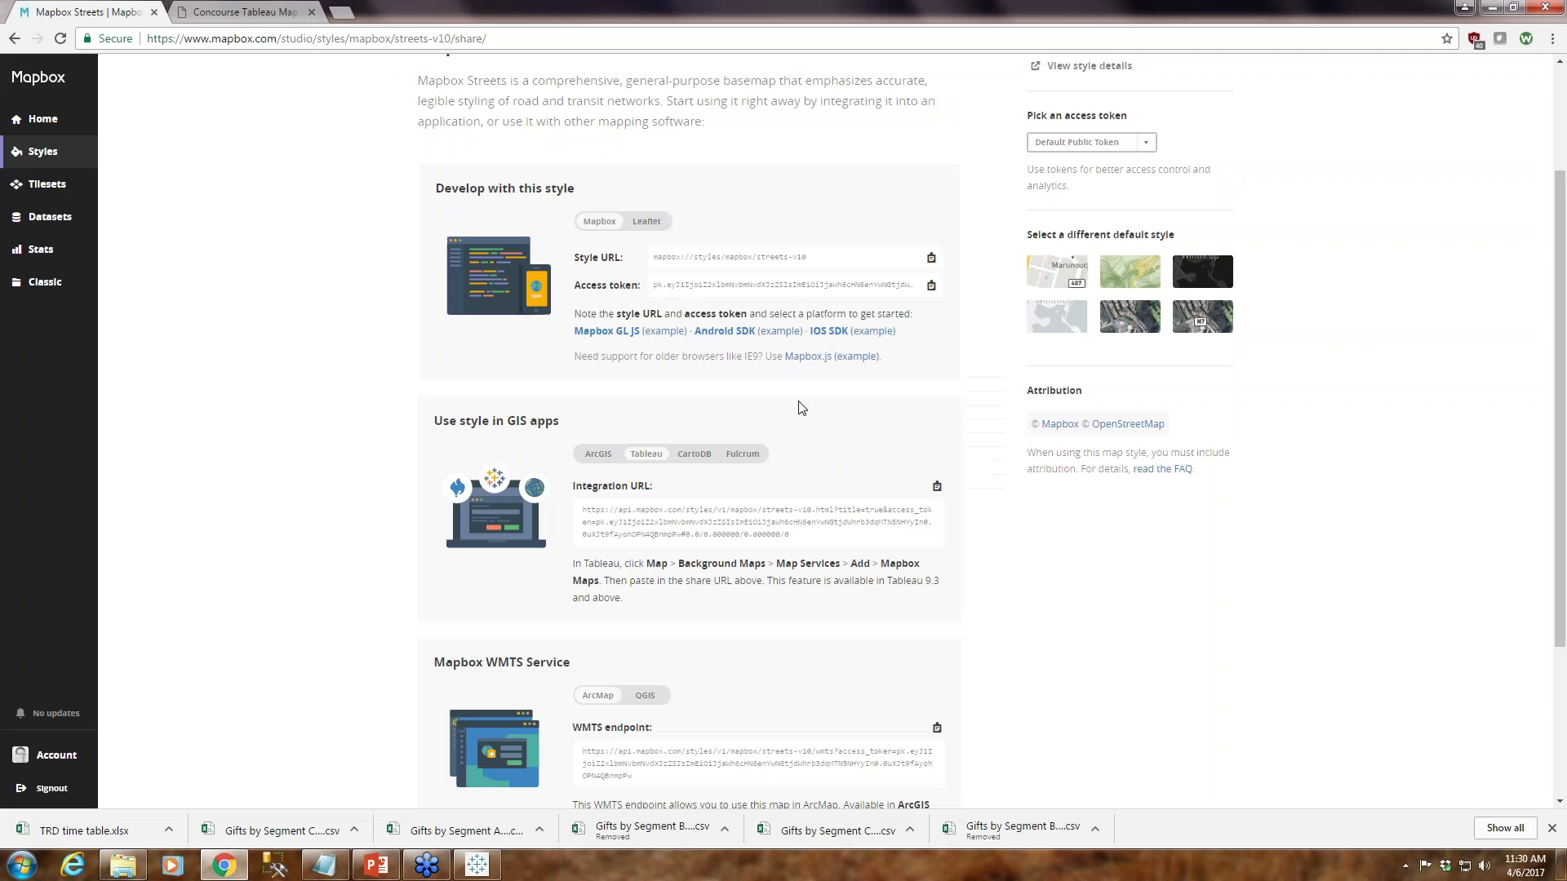
click(937, 488)
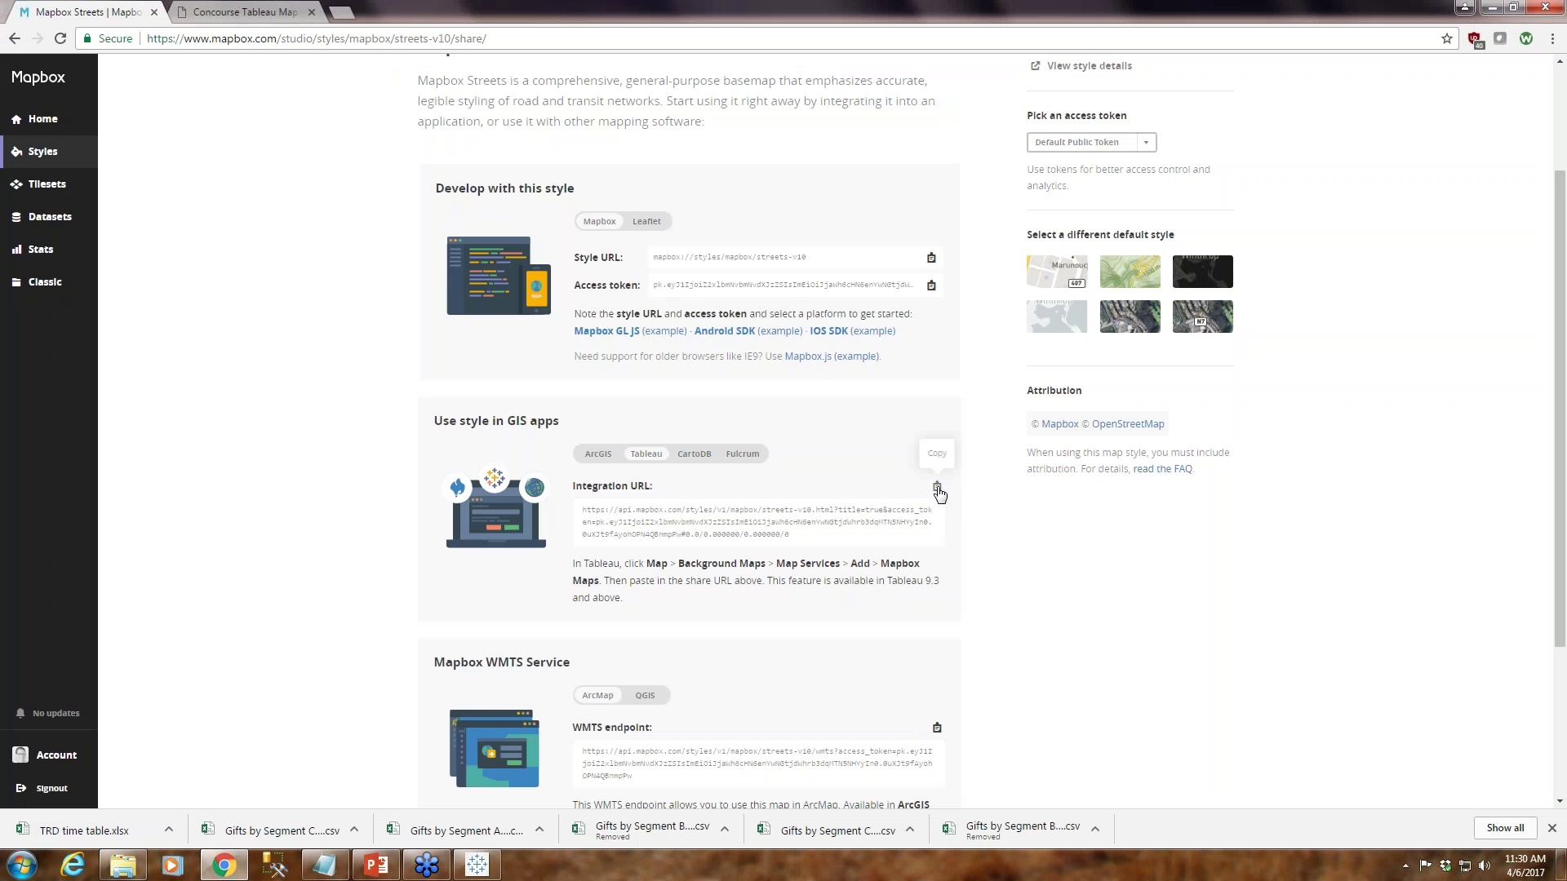
click(477, 865)
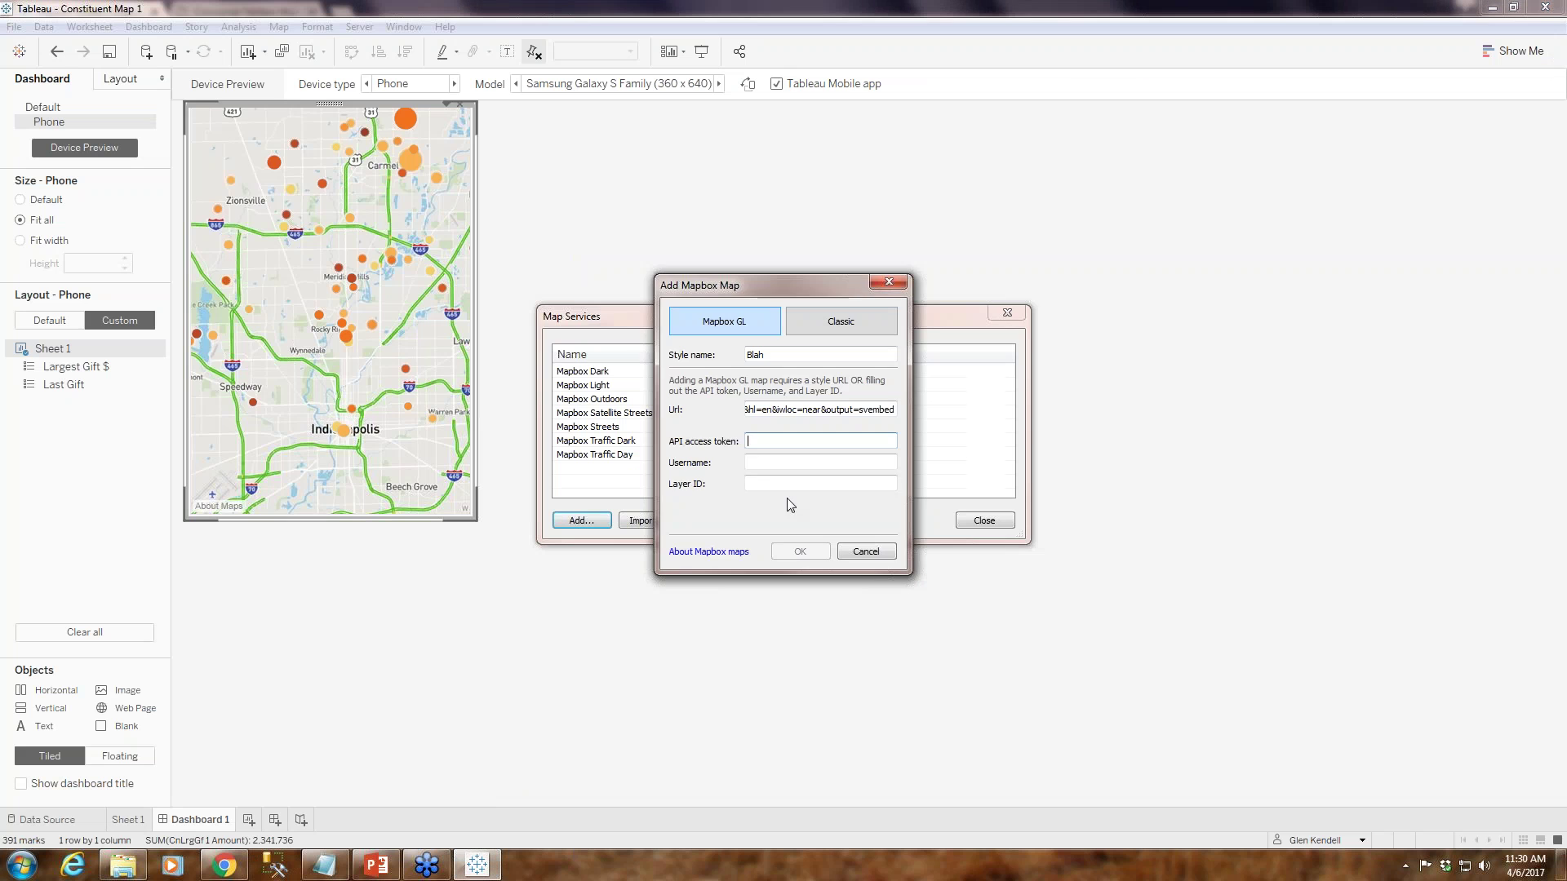
click(860, 554)
Close the list of map services and display the dashboard in its default layout
click(606, 373)
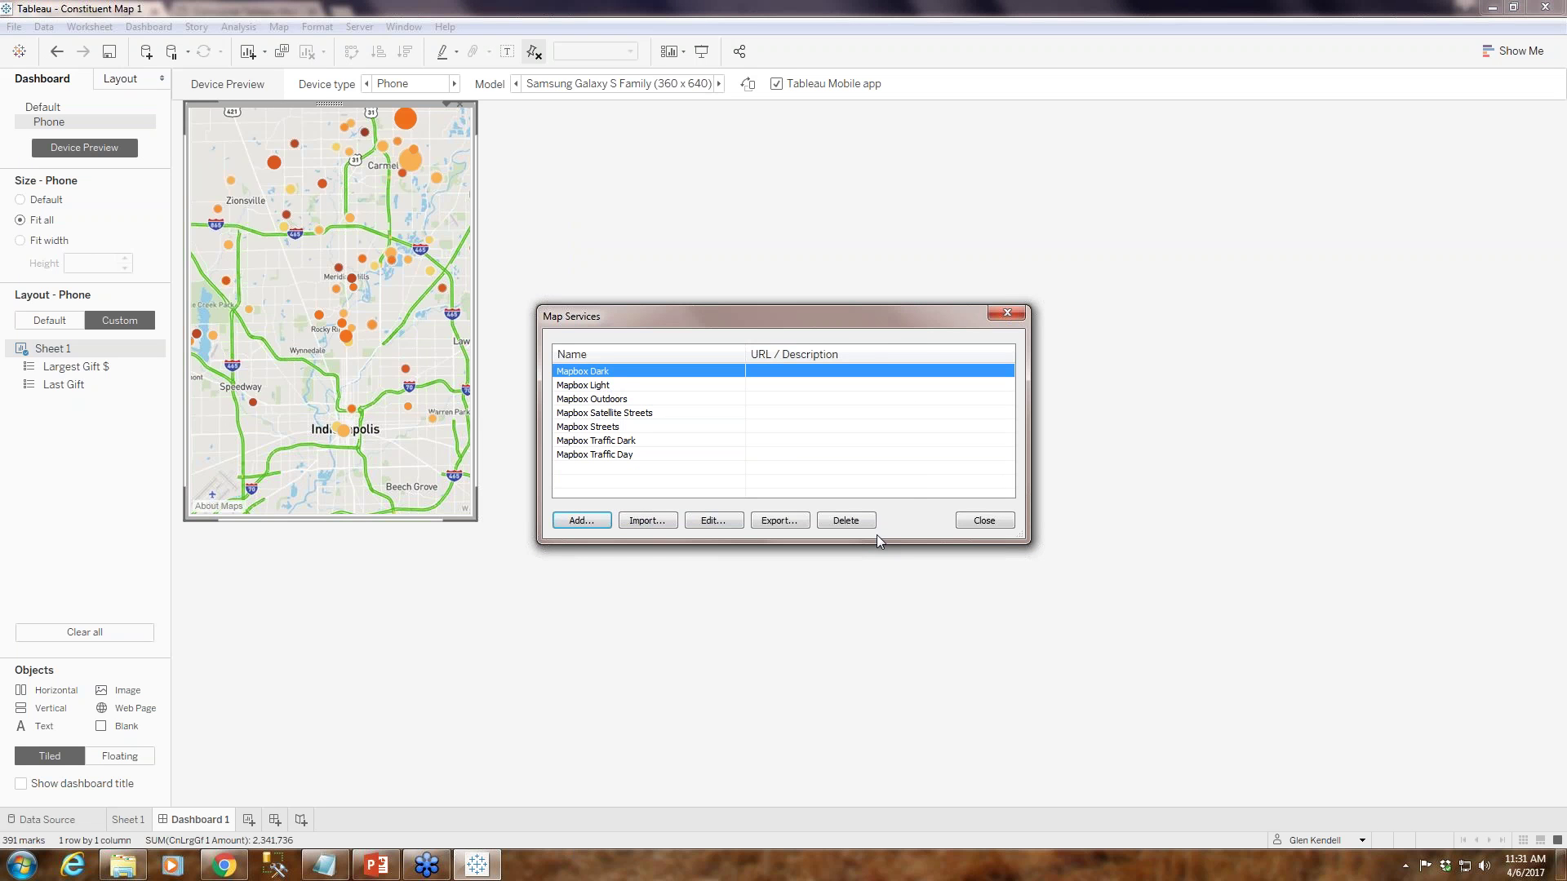
click(959, 523)
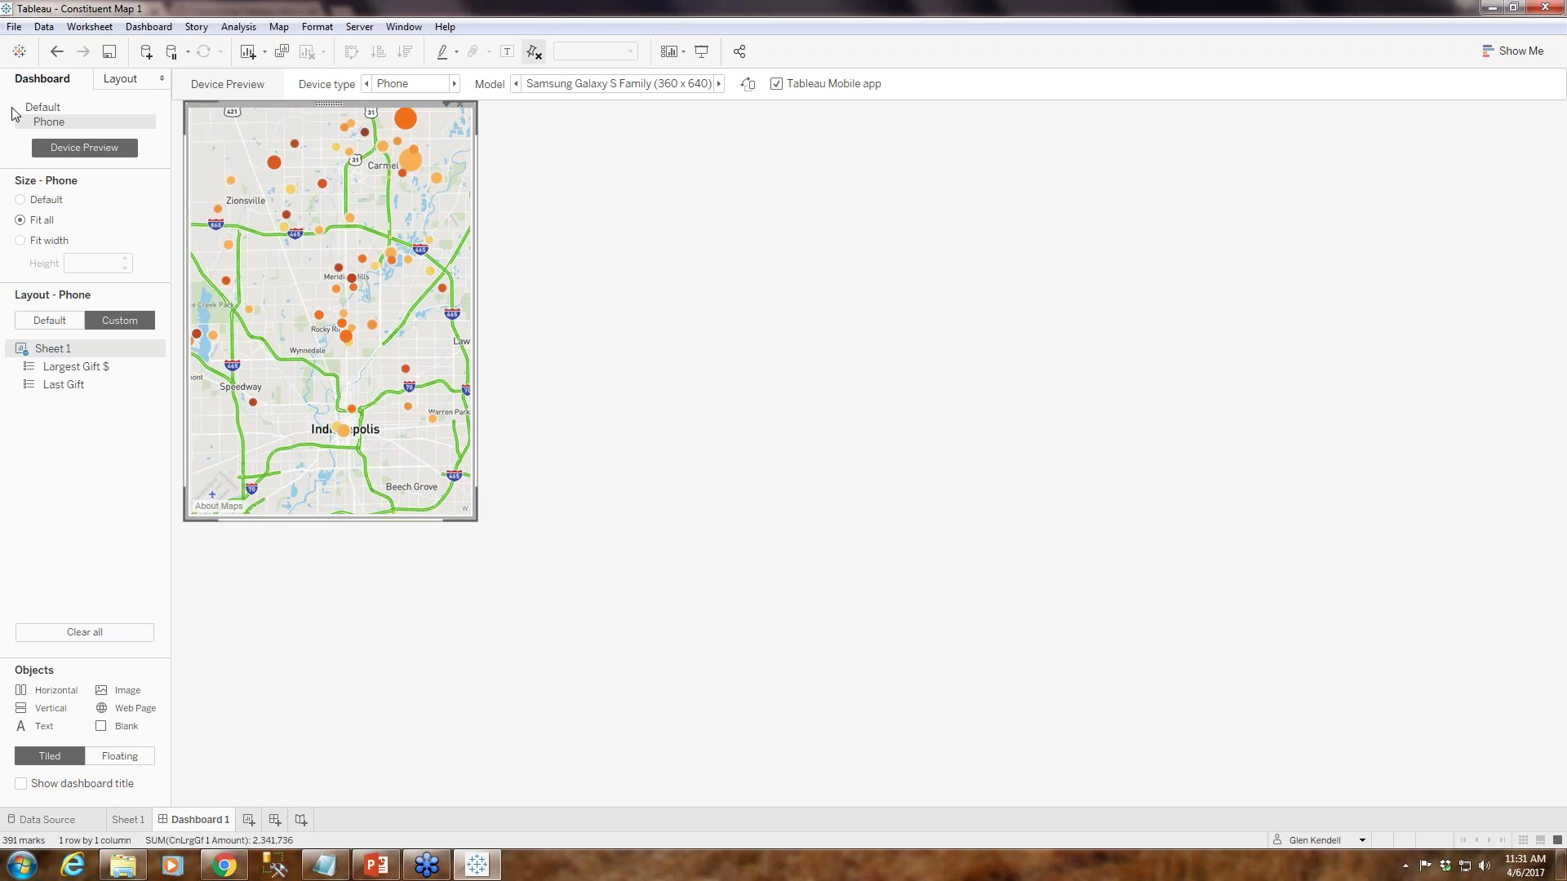
click(53, 112)
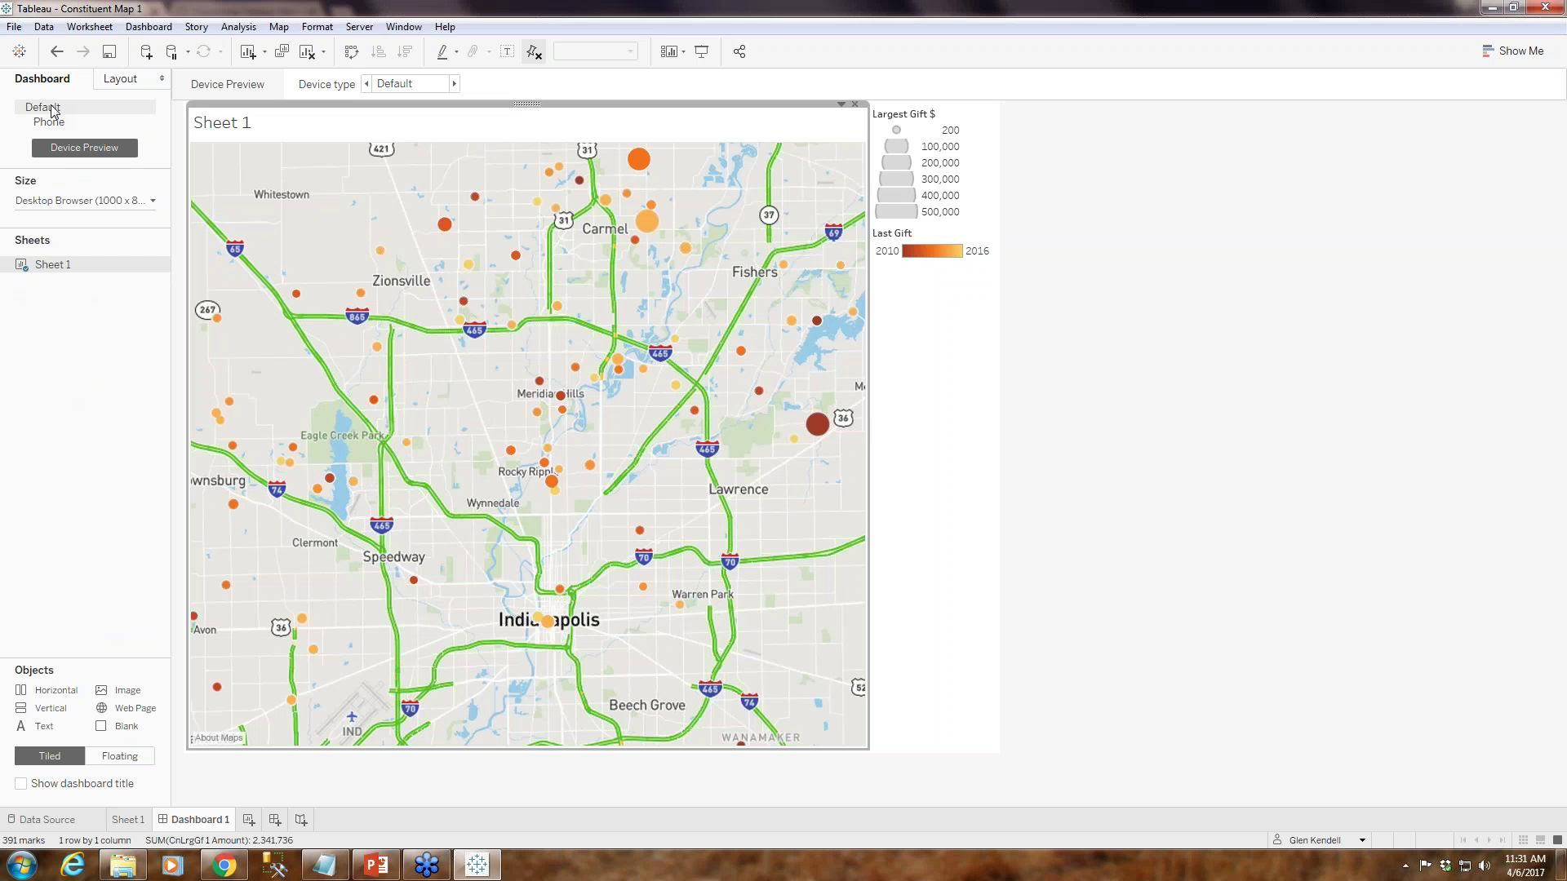